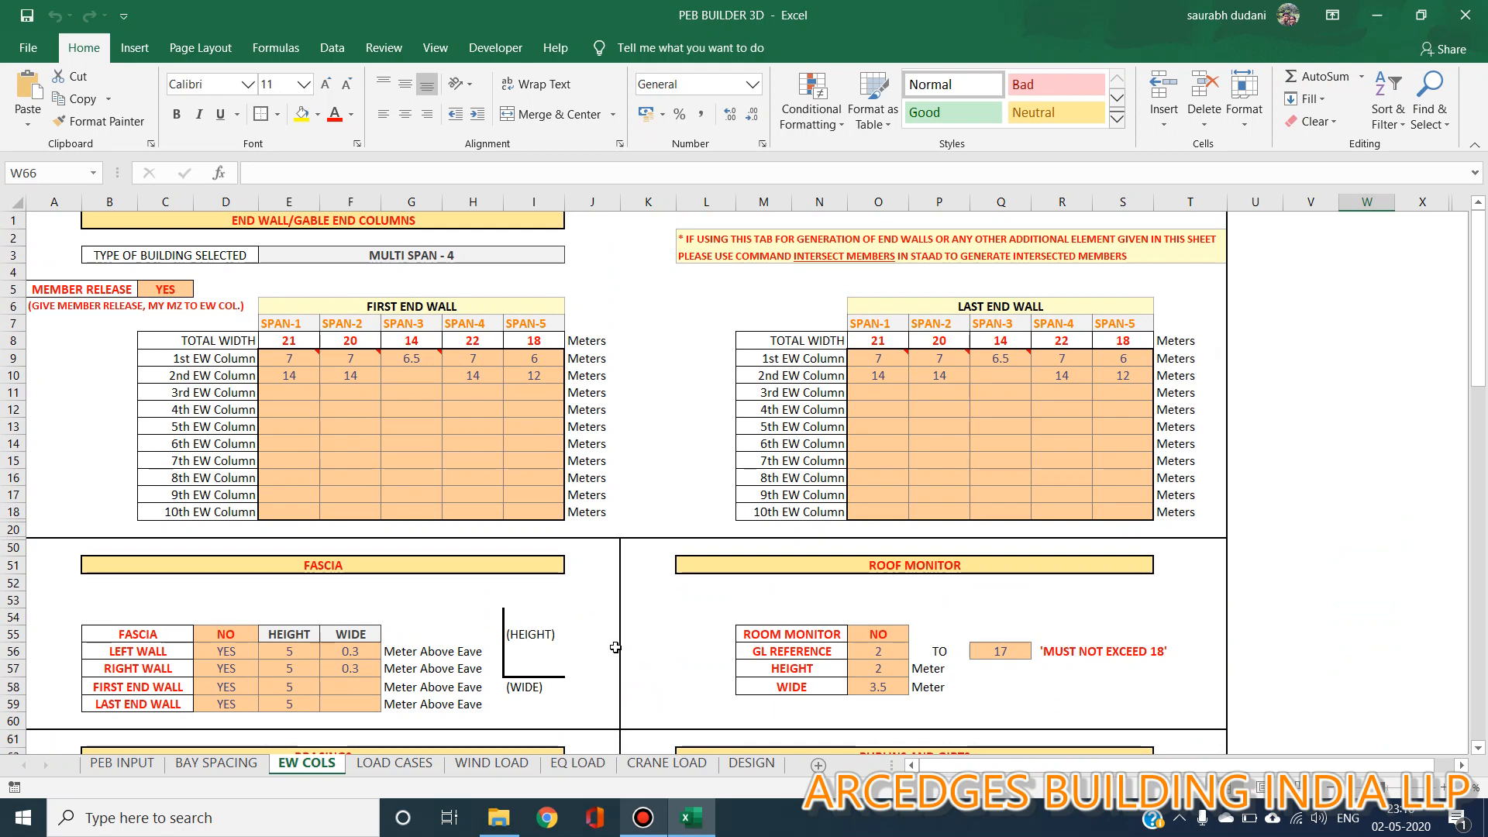
Review the EW COLS sheet's input sections and the load cases, wind, earthquake, crane and design sheets
scroll(616, 647, down, 1)
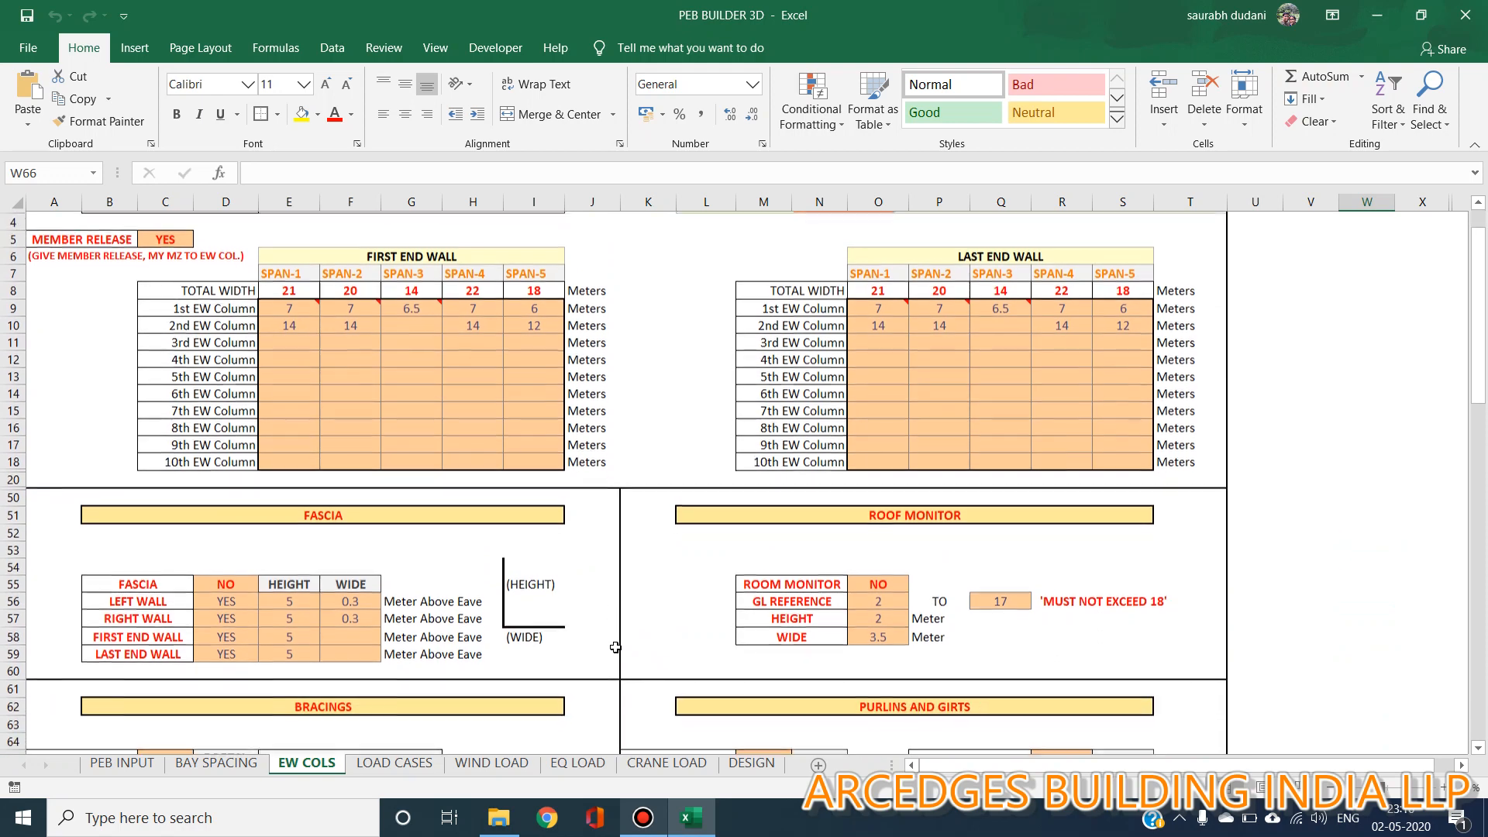
scroll(615, 647, down, 5)
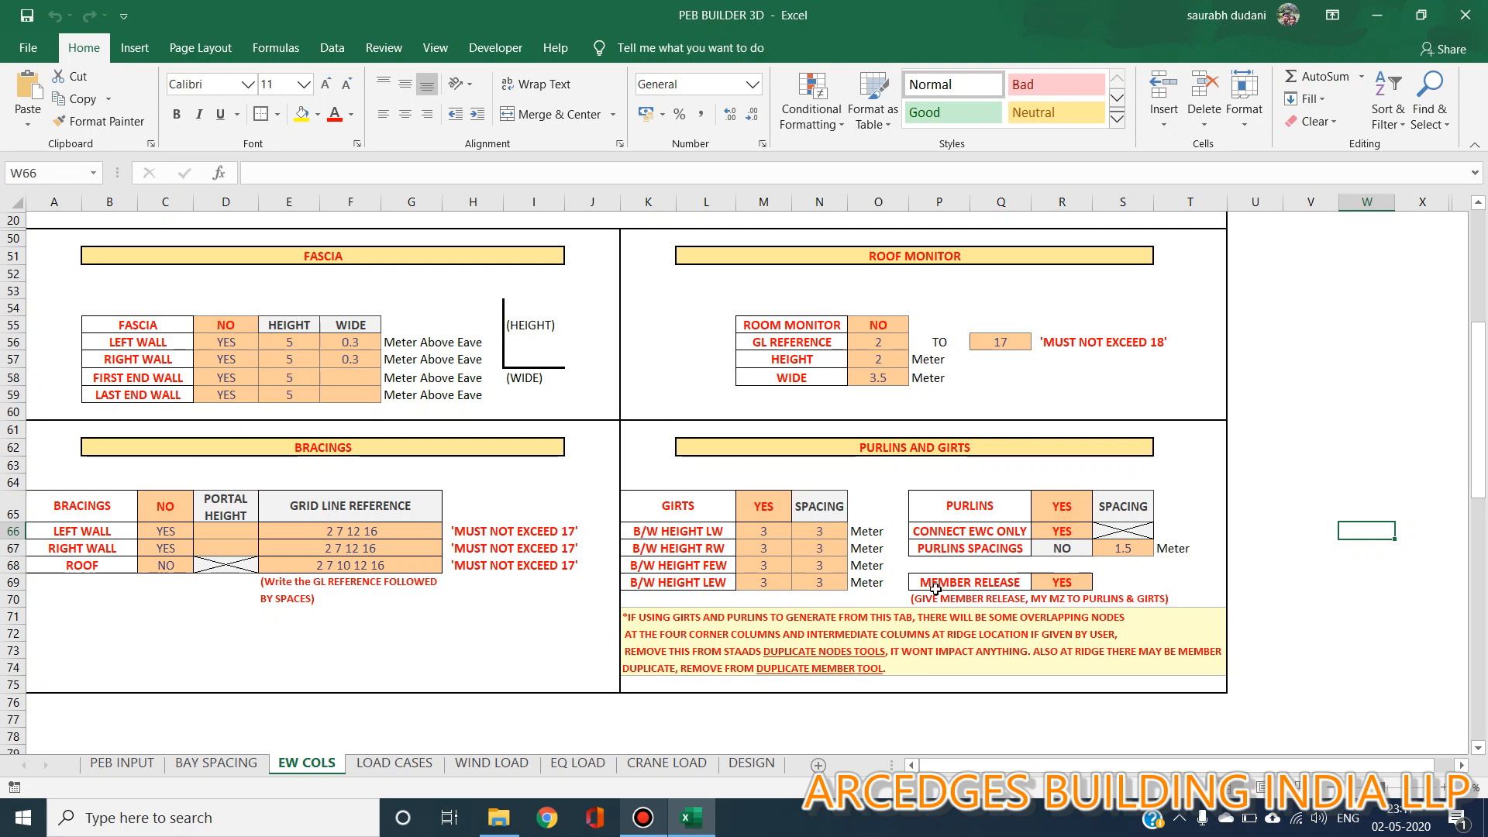
scroll(935, 589, up, 6)
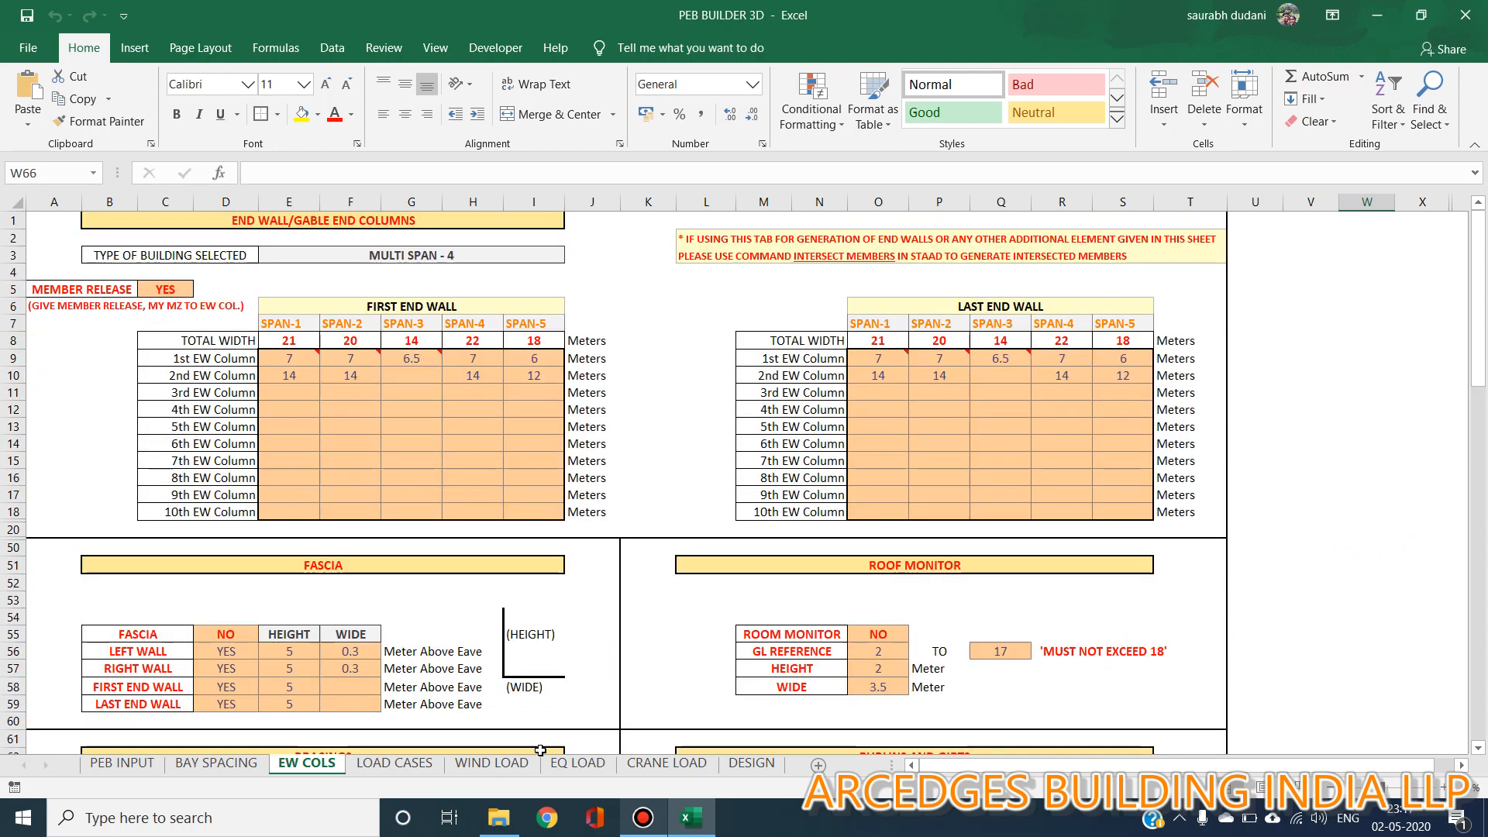
click(415, 762)
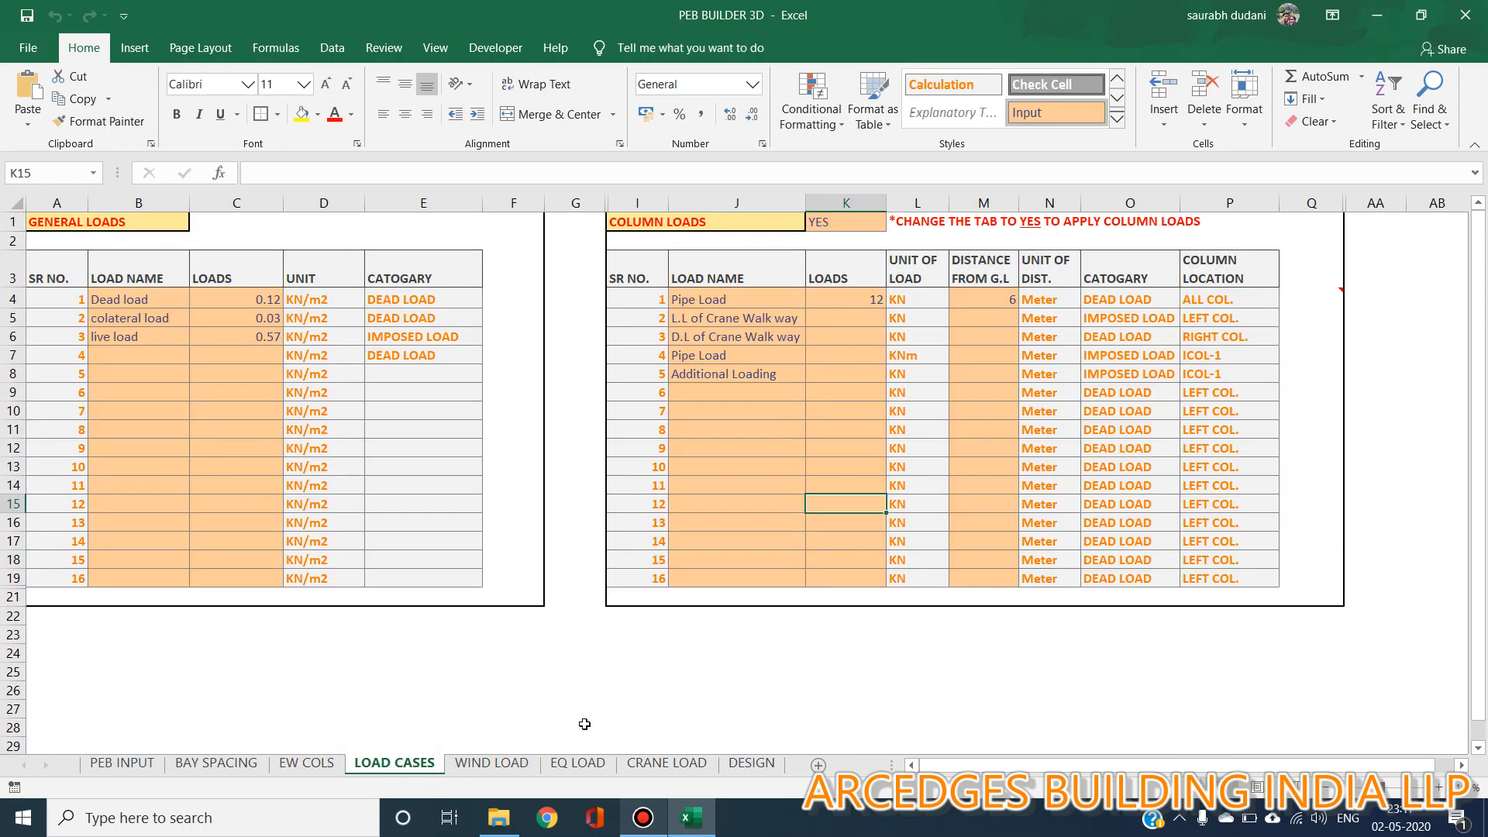
click(513, 764)
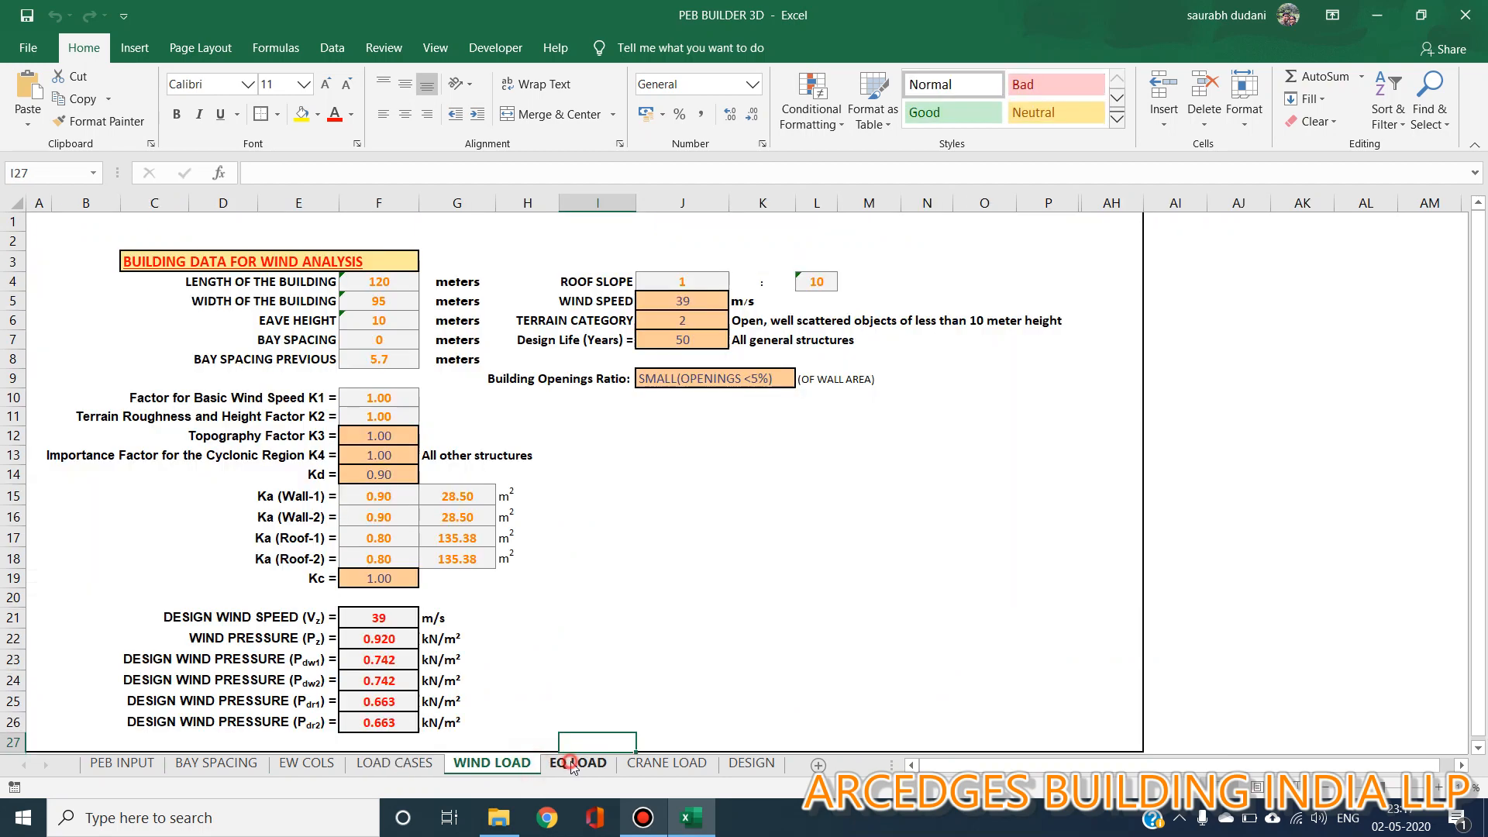
click(572, 764)
click(665, 763)
click(744, 764)
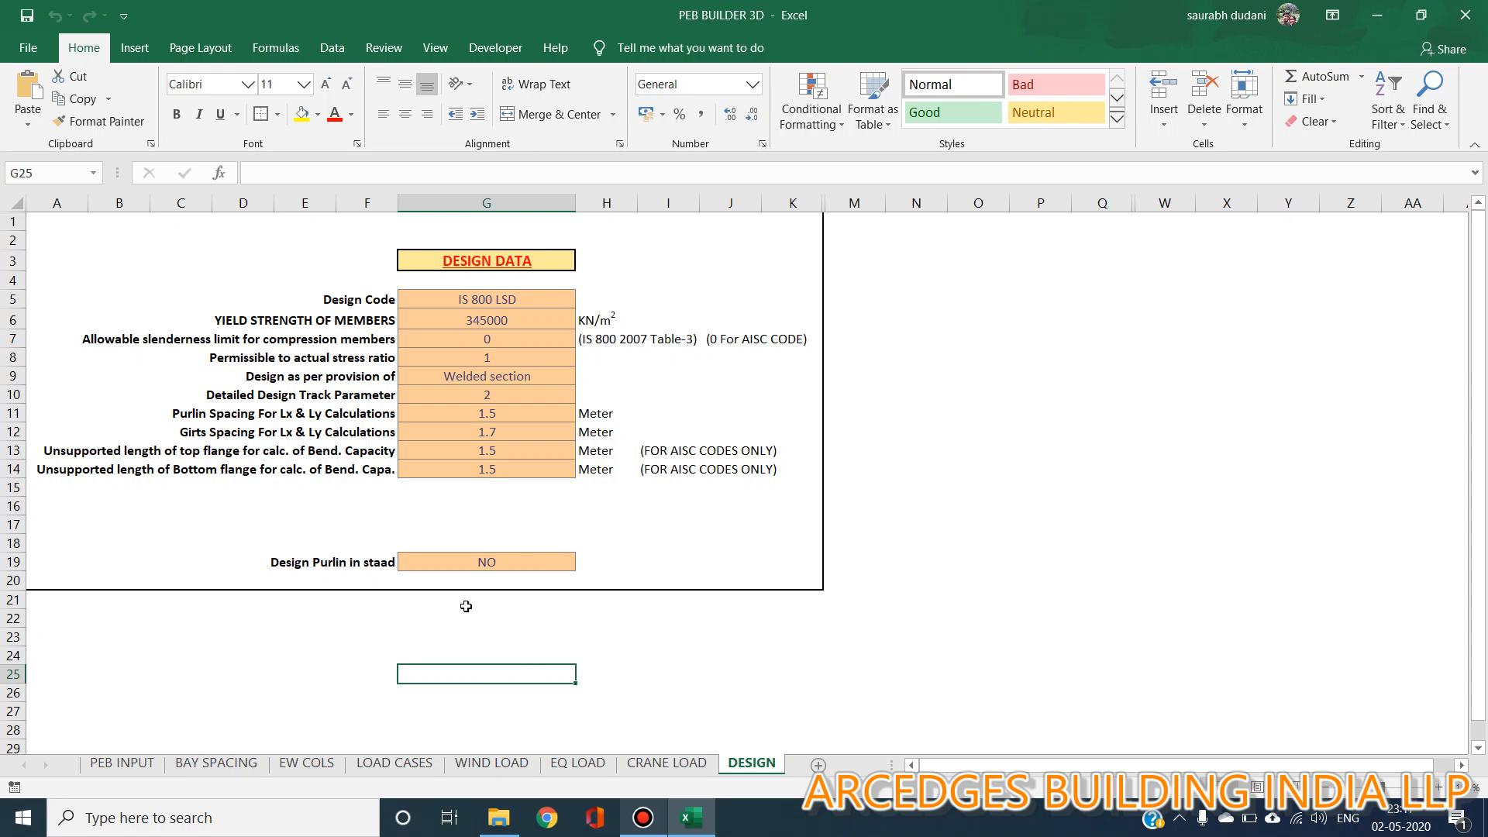
View the PEB INPUT sheet, and review the fascia, roof monitor, bracing, purlin and girt sections on EW COLS
click(138, 763)
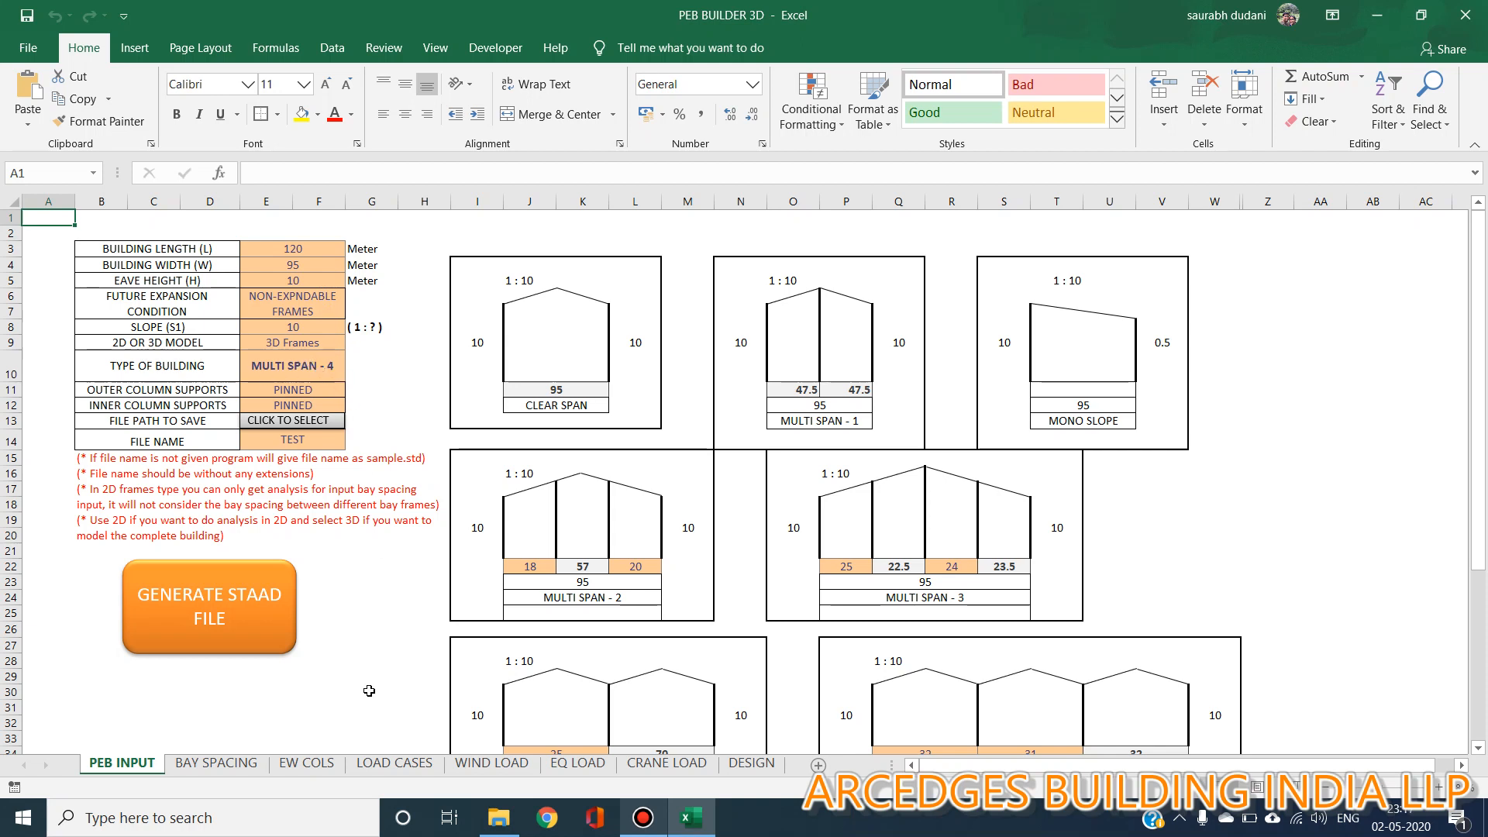
click(319, 764)
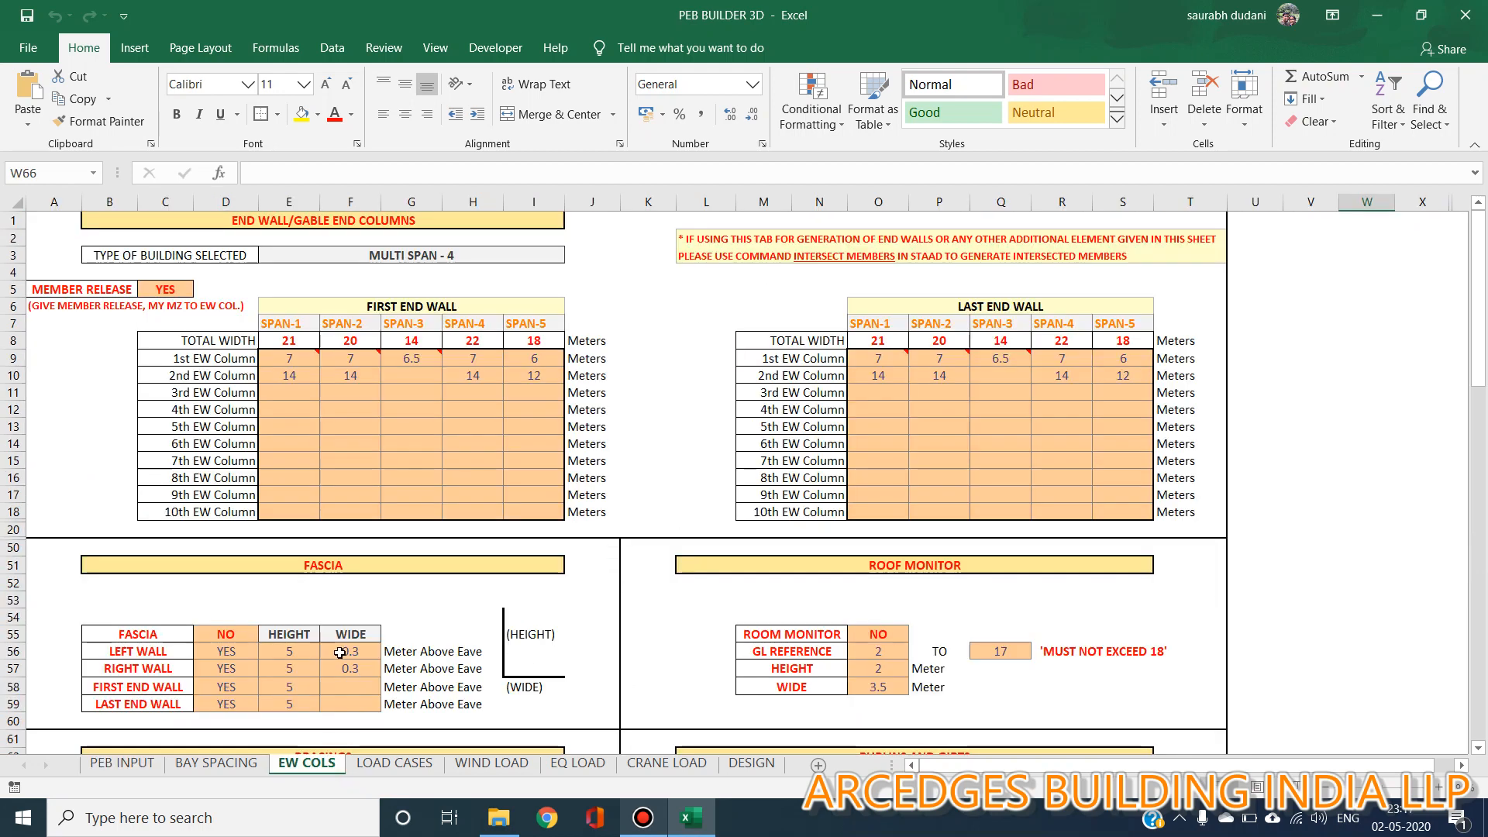
scroll(339, 653, down, 1)
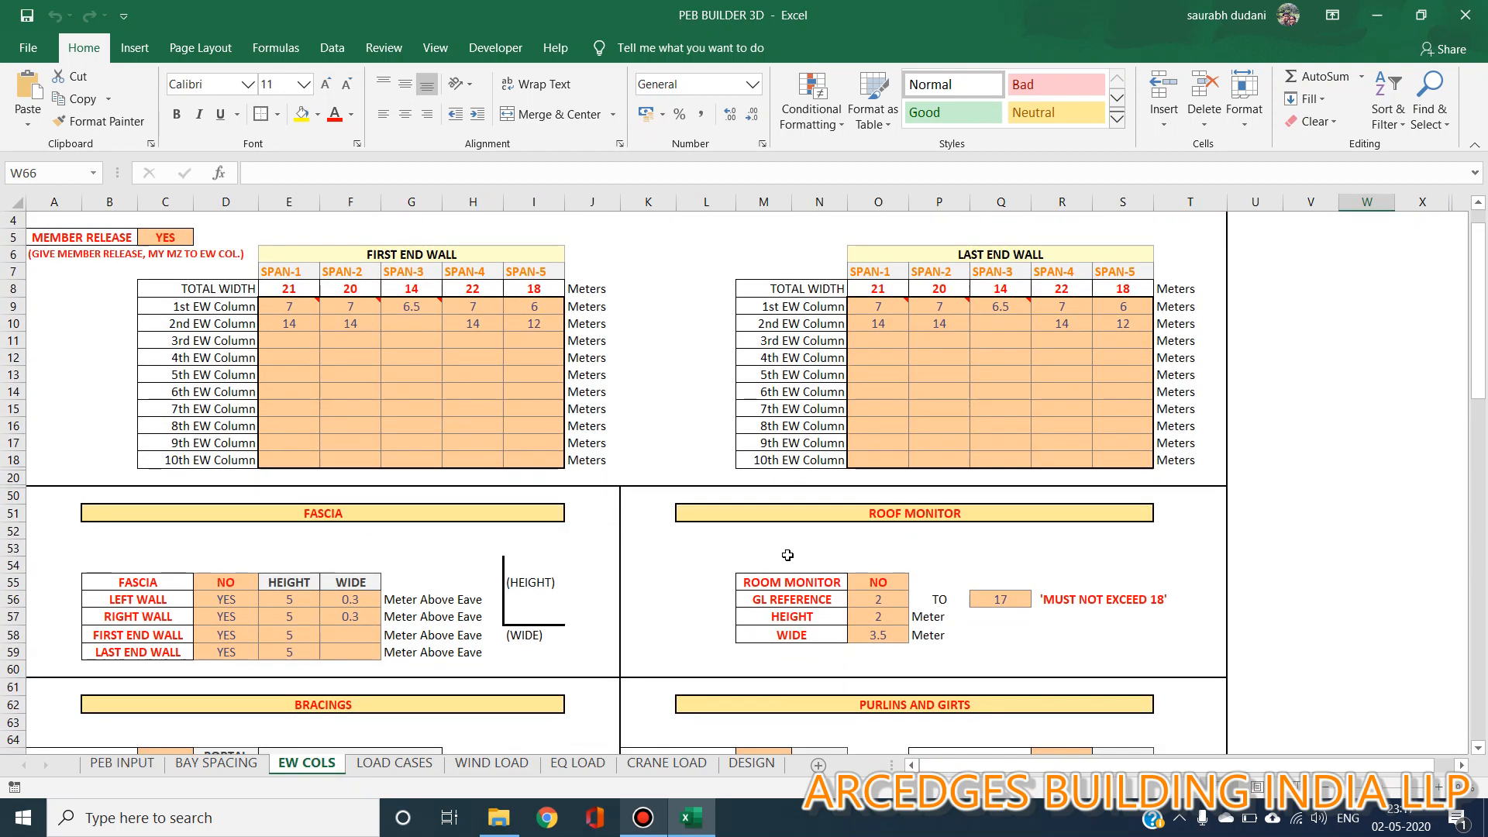
scroll(788, 555, down, 2)
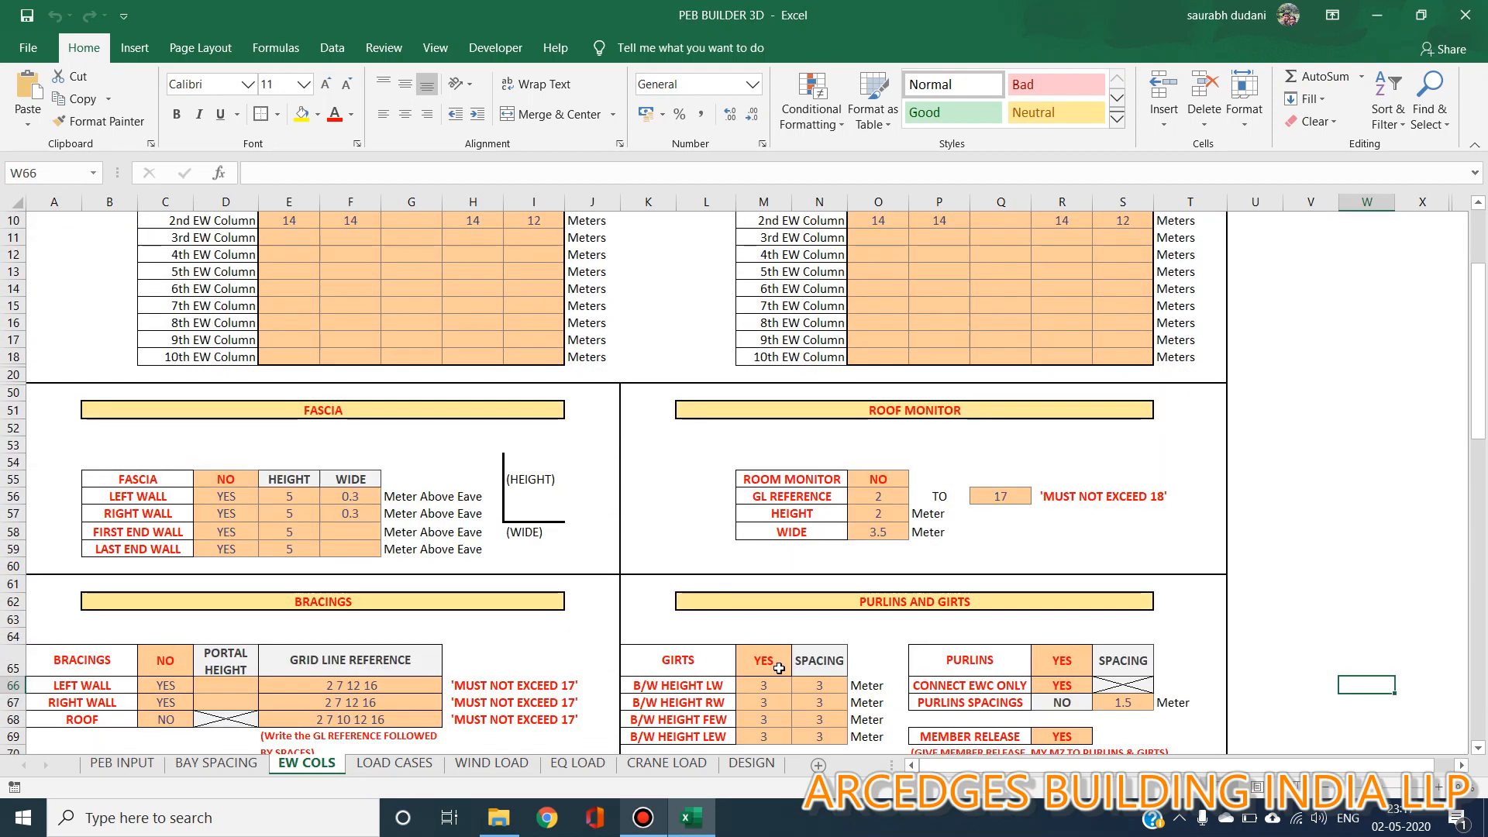
scroll(779, 668, up, 3)
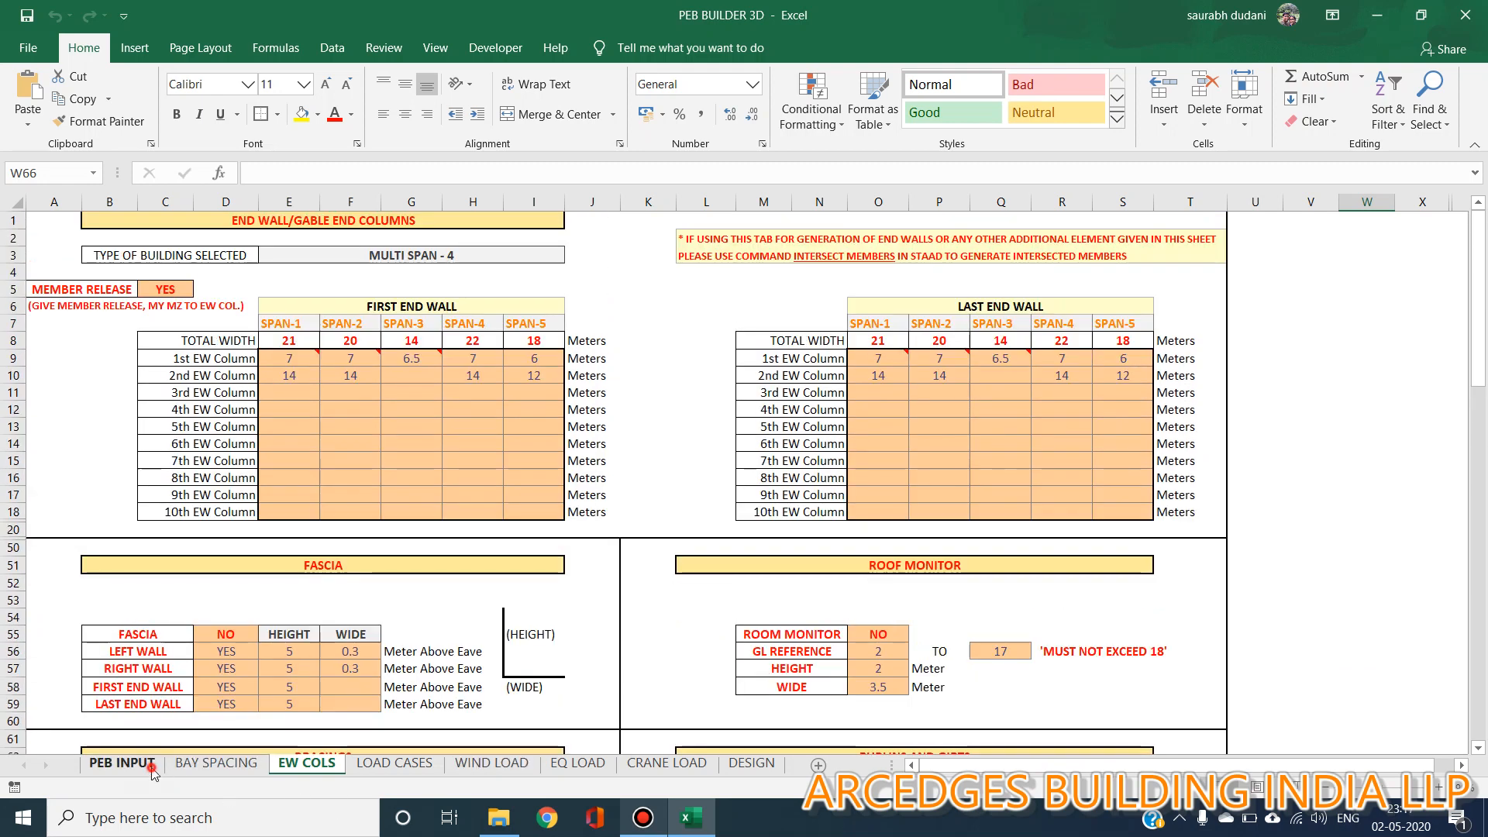
Review the building types and span widths on PEB INPUT and the bay layout on BAY SPACING
click(124, 763)
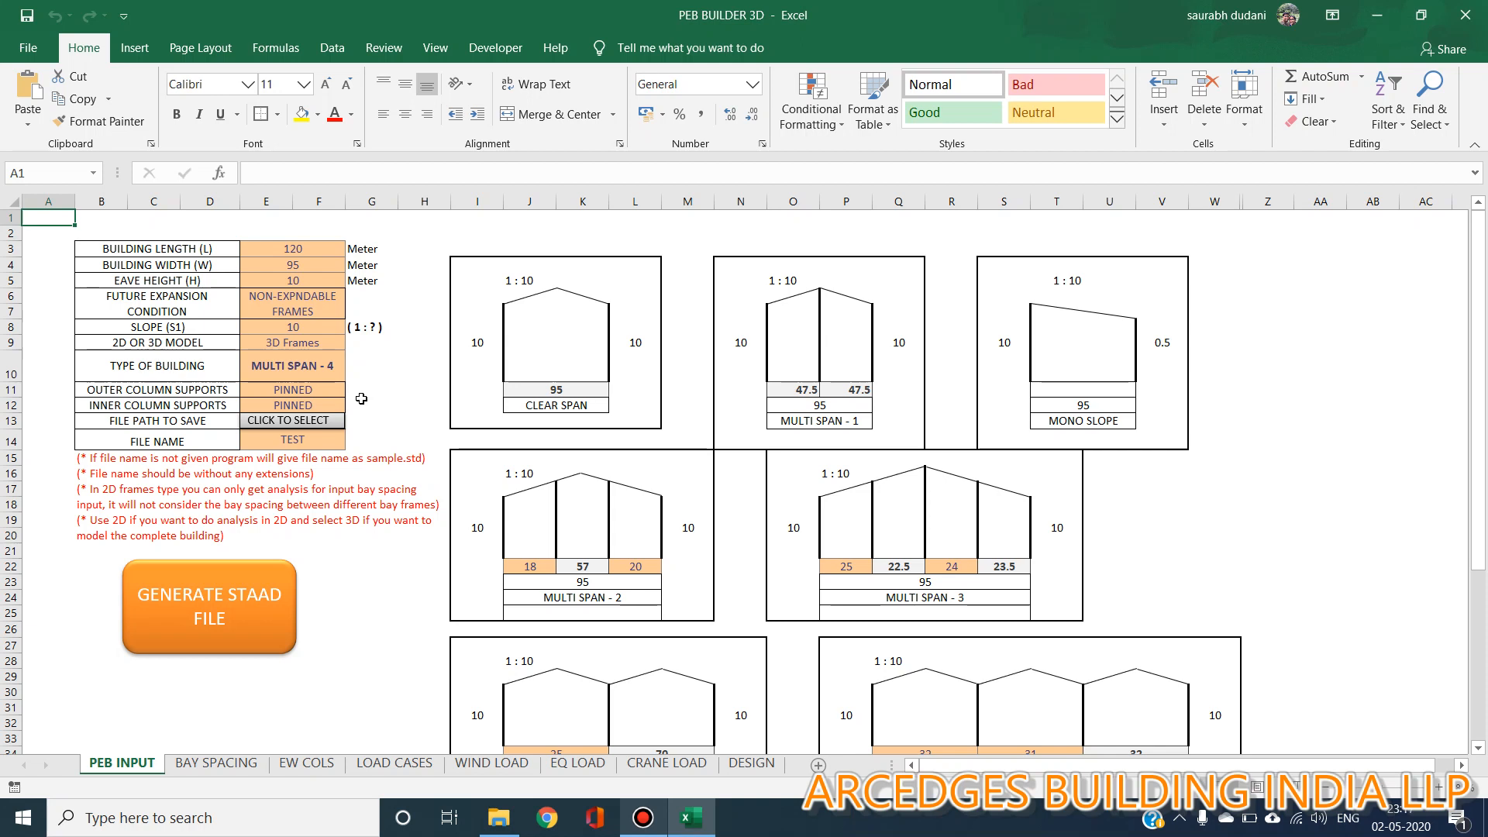
scroll(354, 379, down, 6)
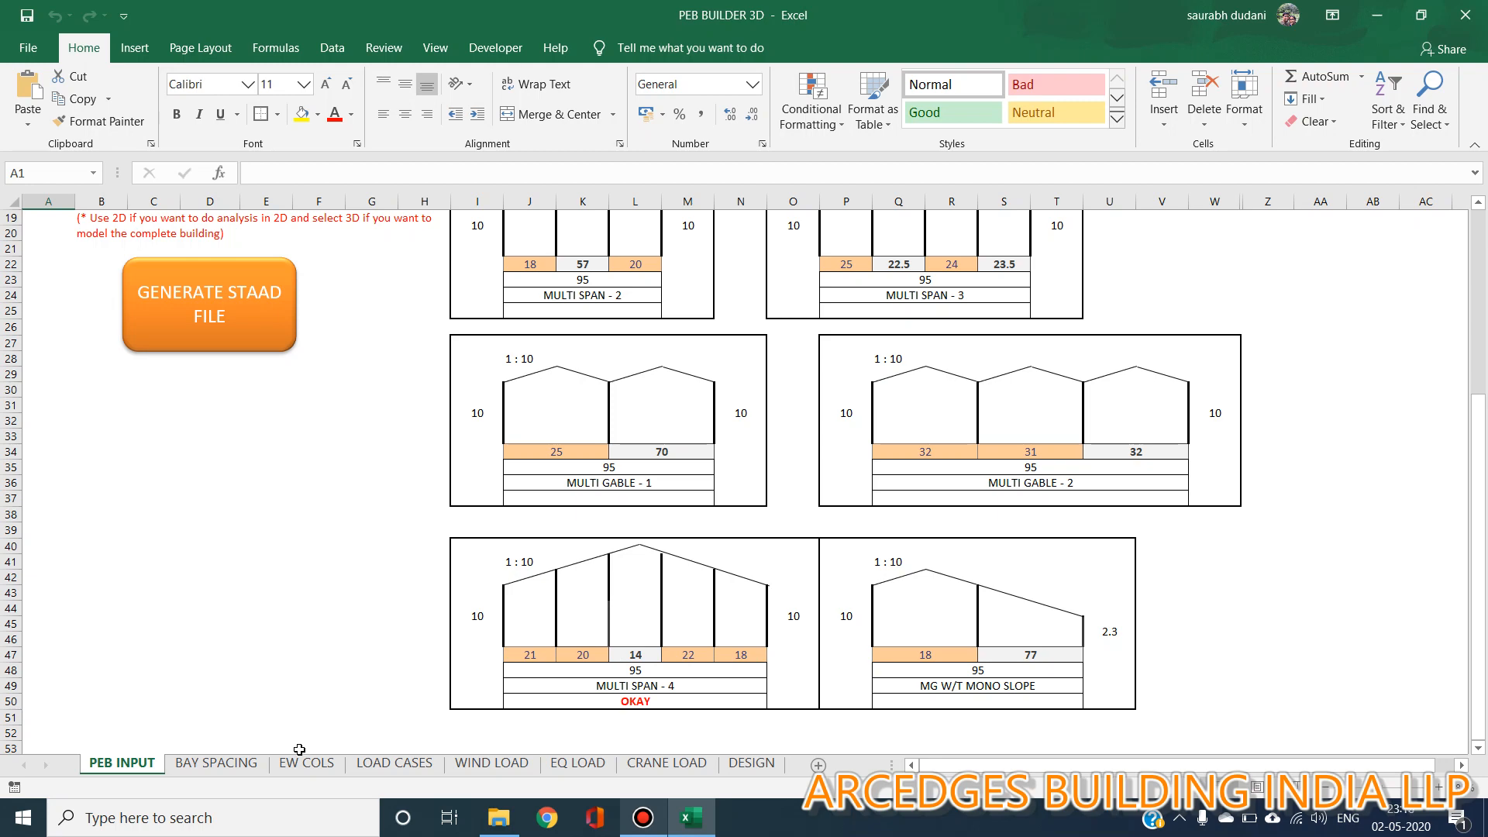
click(255, 765)
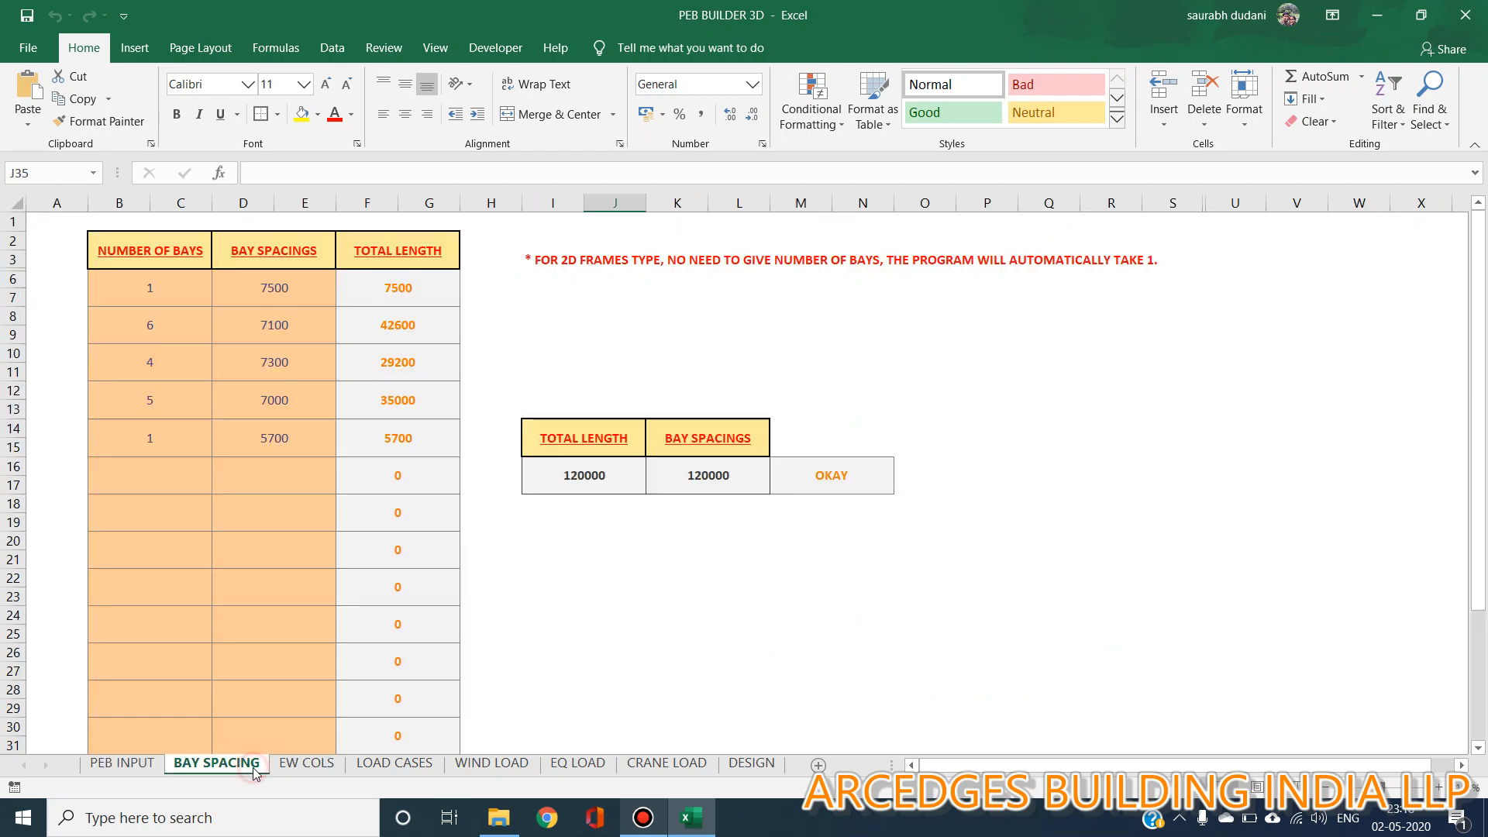
Examine the Span-1 total width and end wall column distances for the first end wall on EW COLS
click(307, 764)
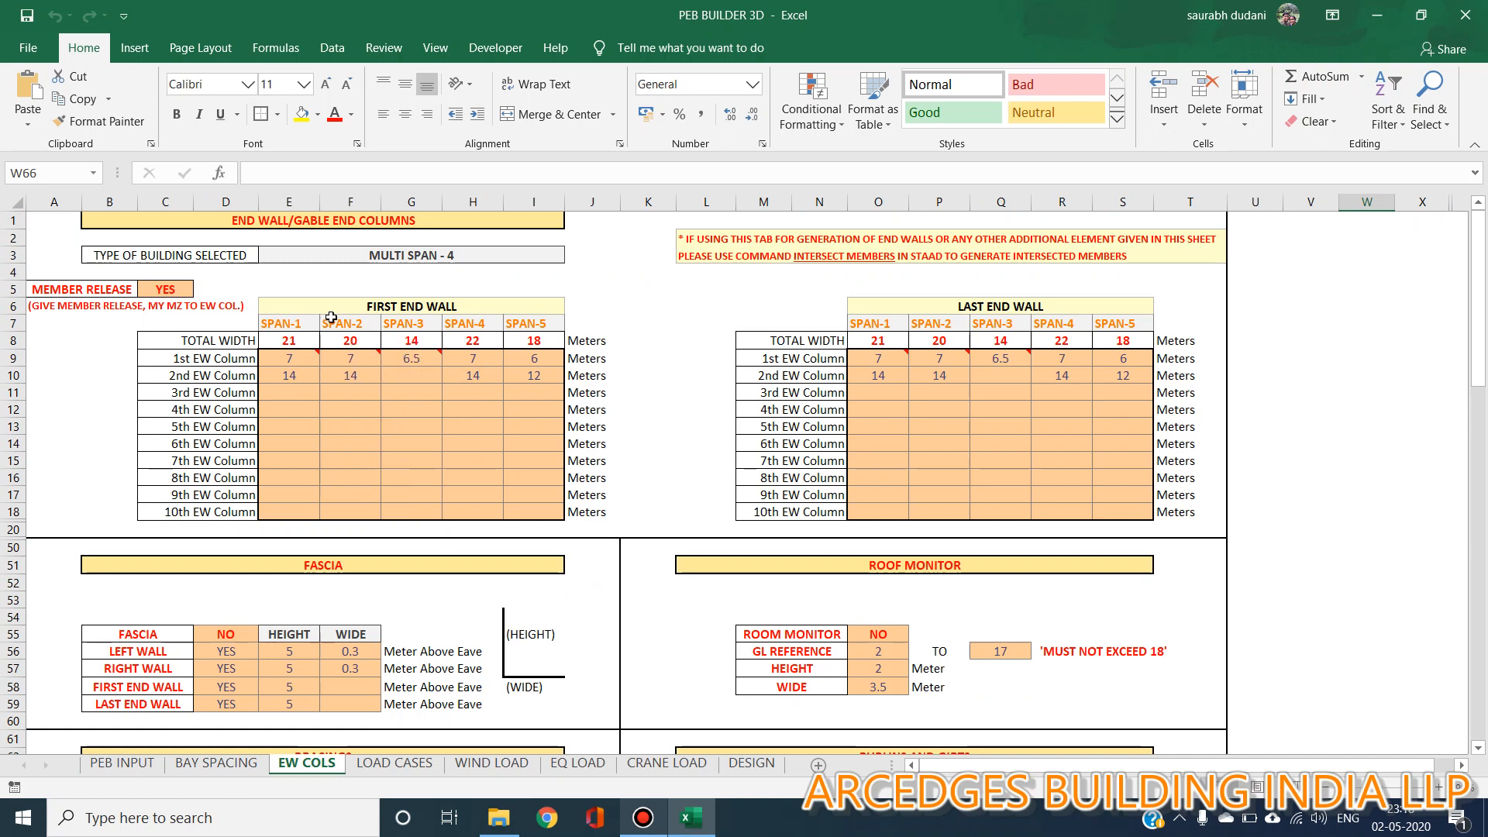
click(301, 343)
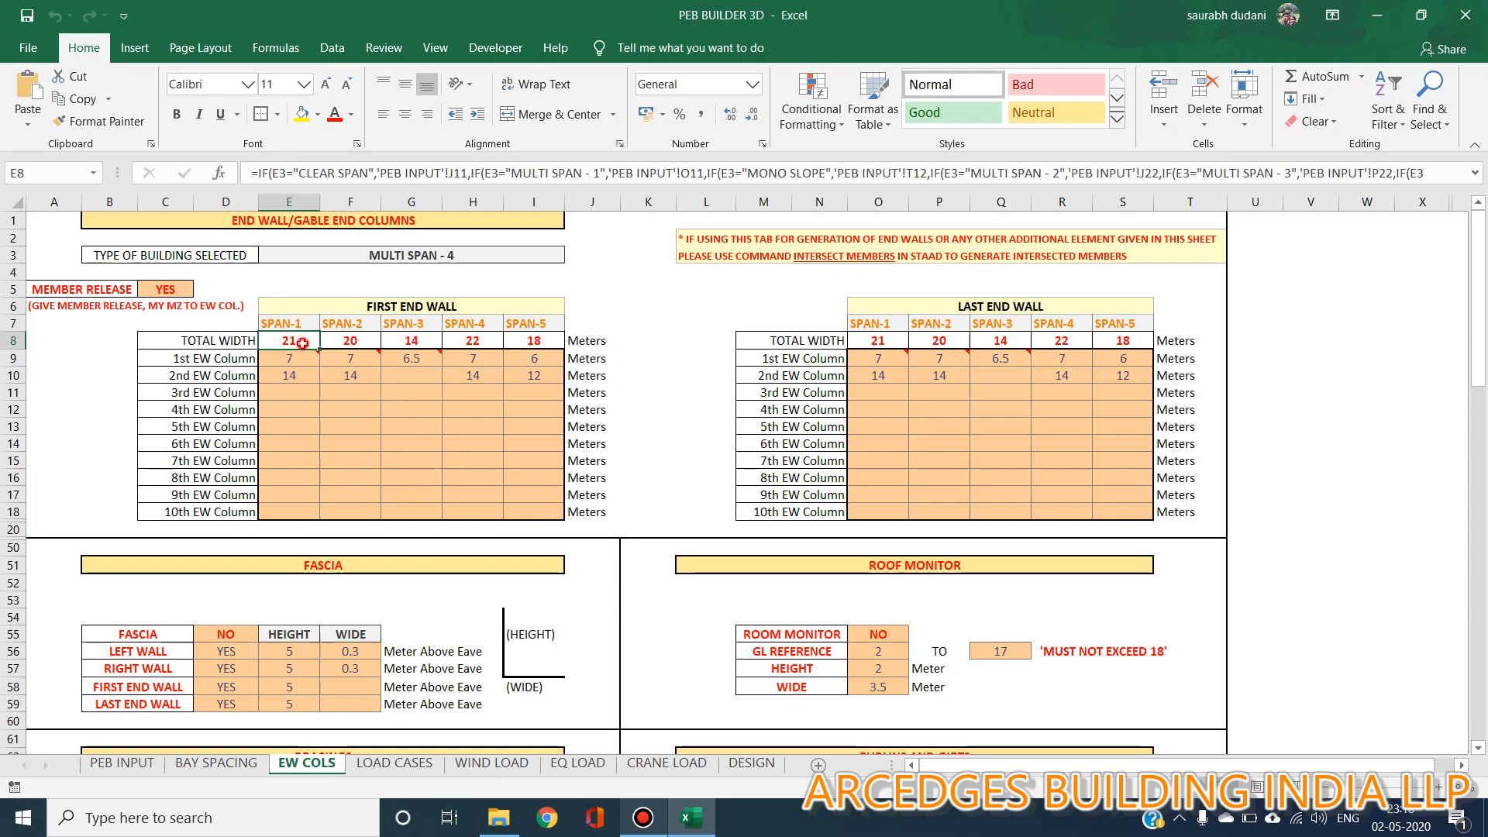
click(300, 401)
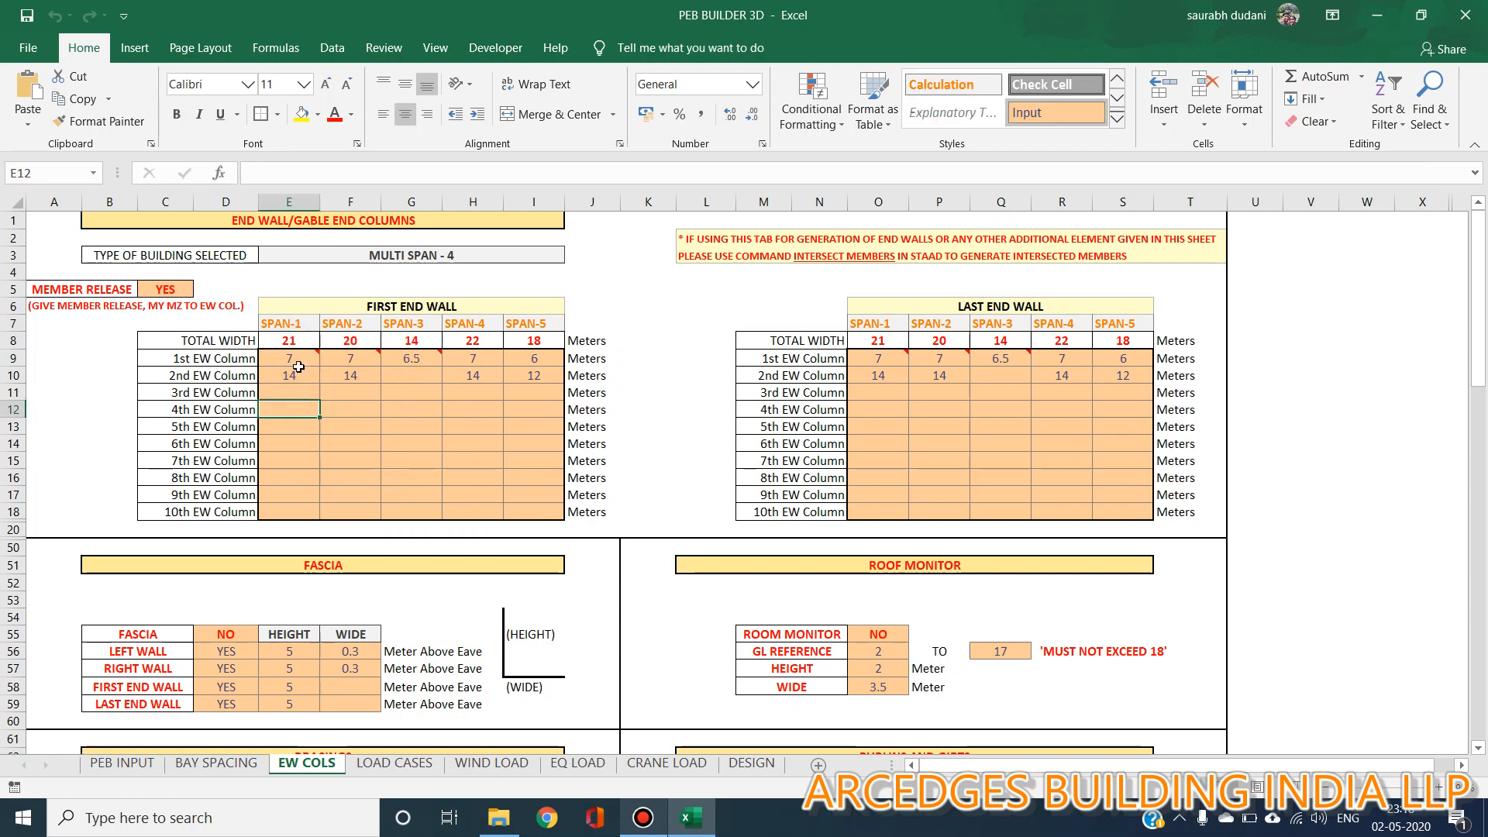
click(291, 375)
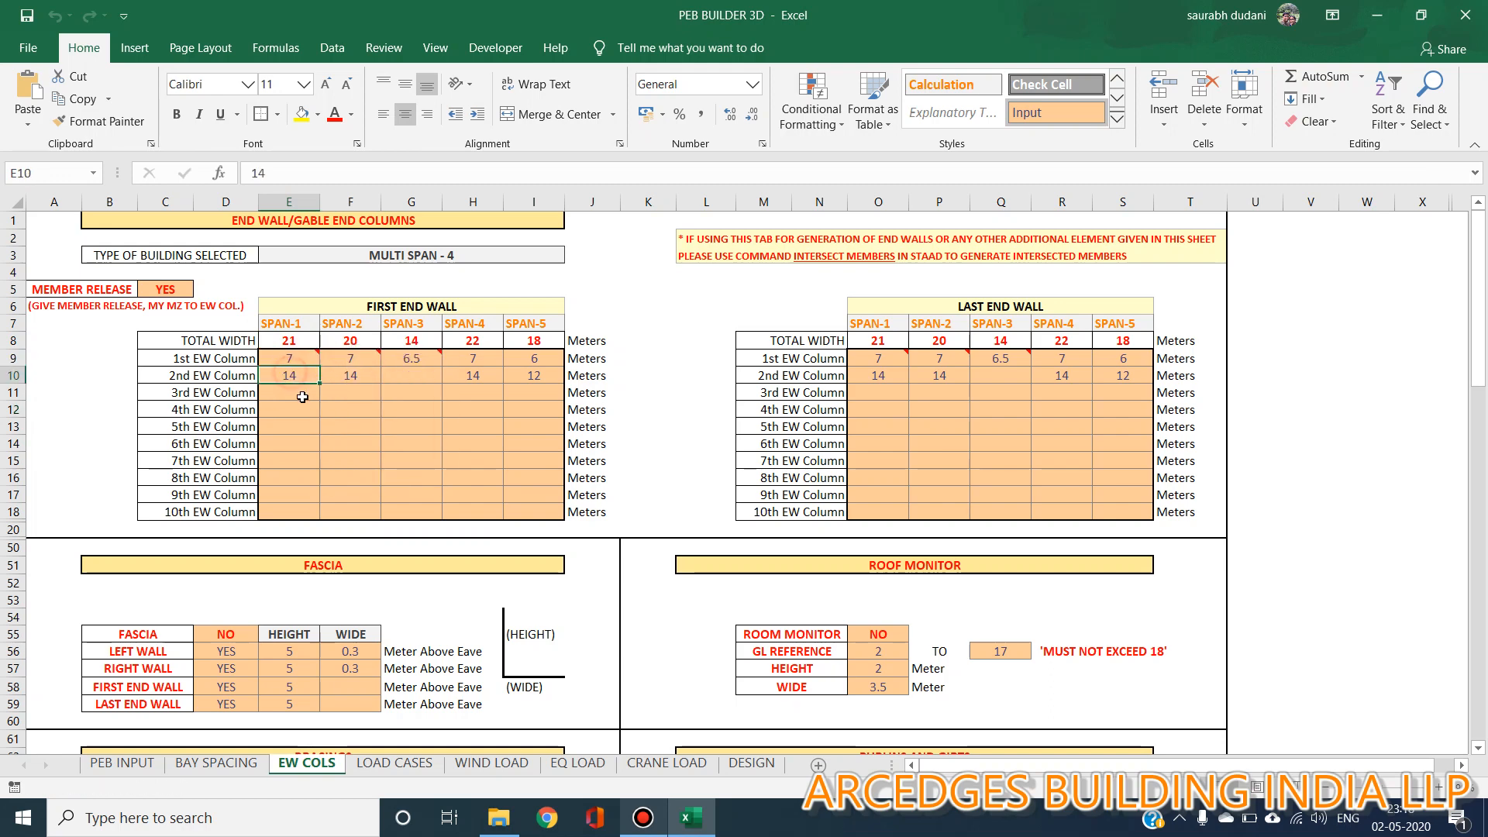
click(287, 359)
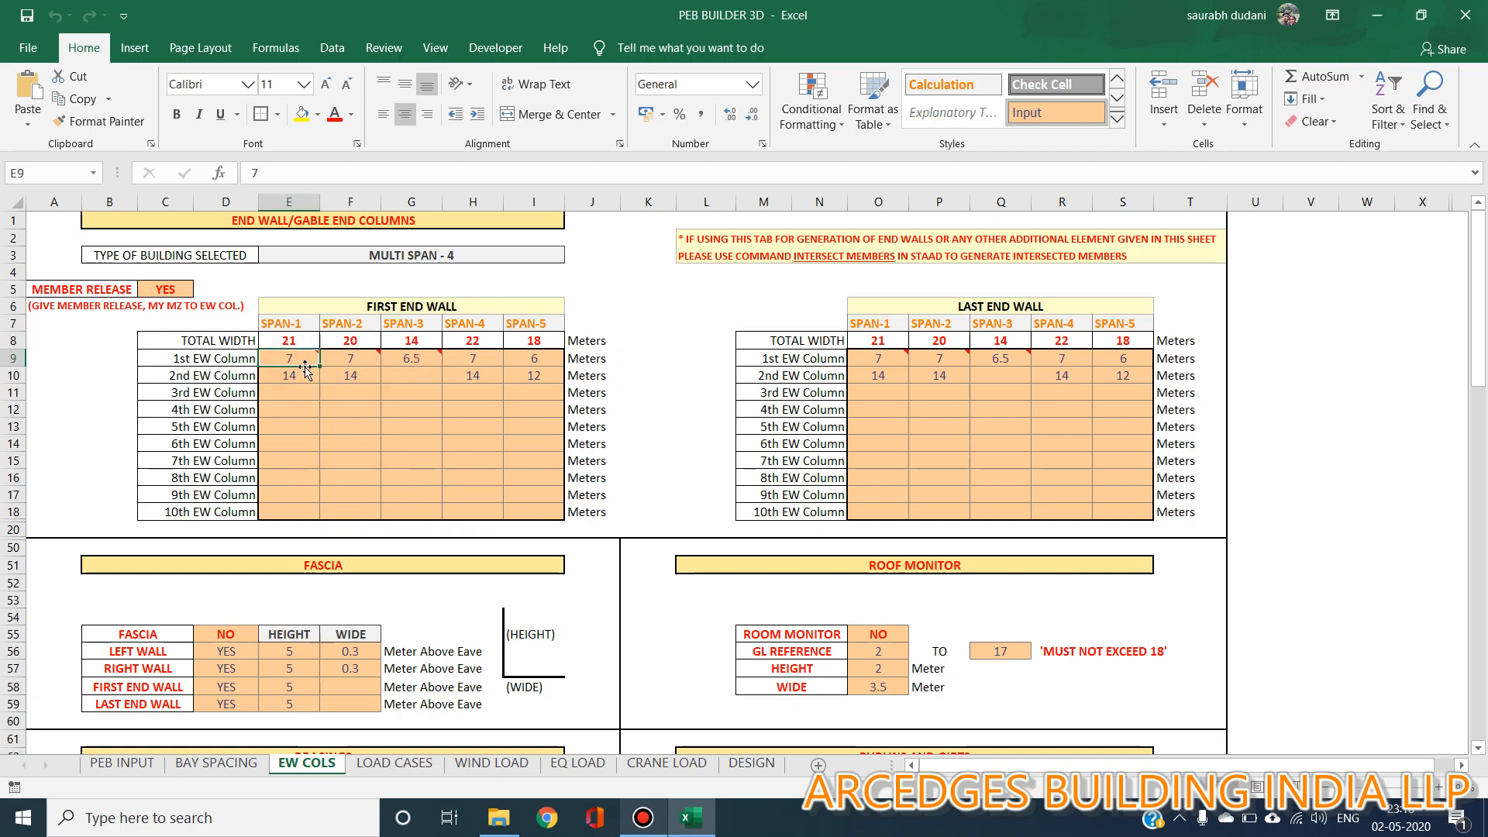
mouse_move(300, 366)
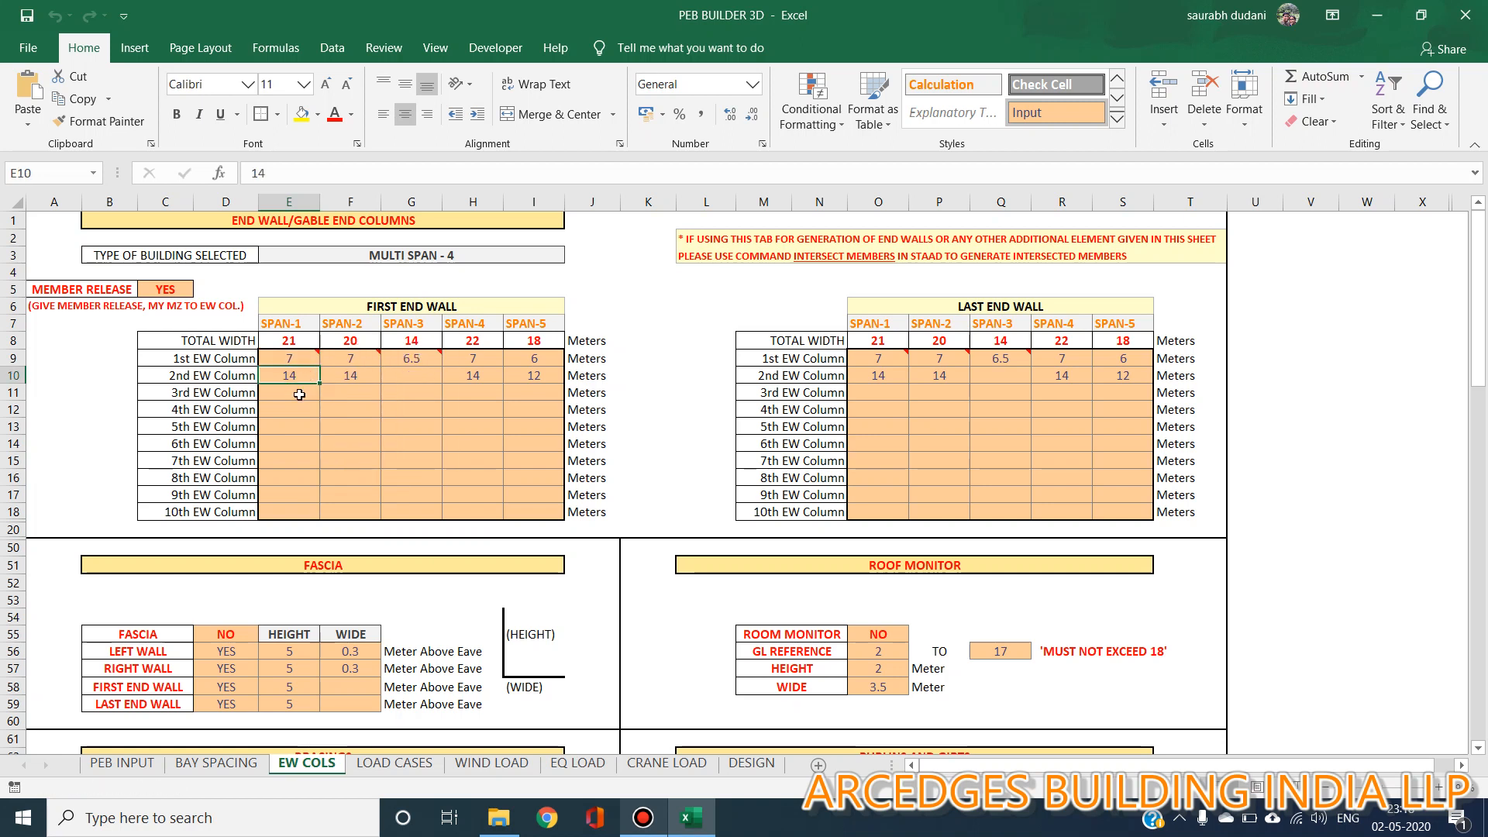
Try 21 and 22 meters as the 3rd EW column distance in Span-1 of the first end wall, and clear the entry
click(299, 395)
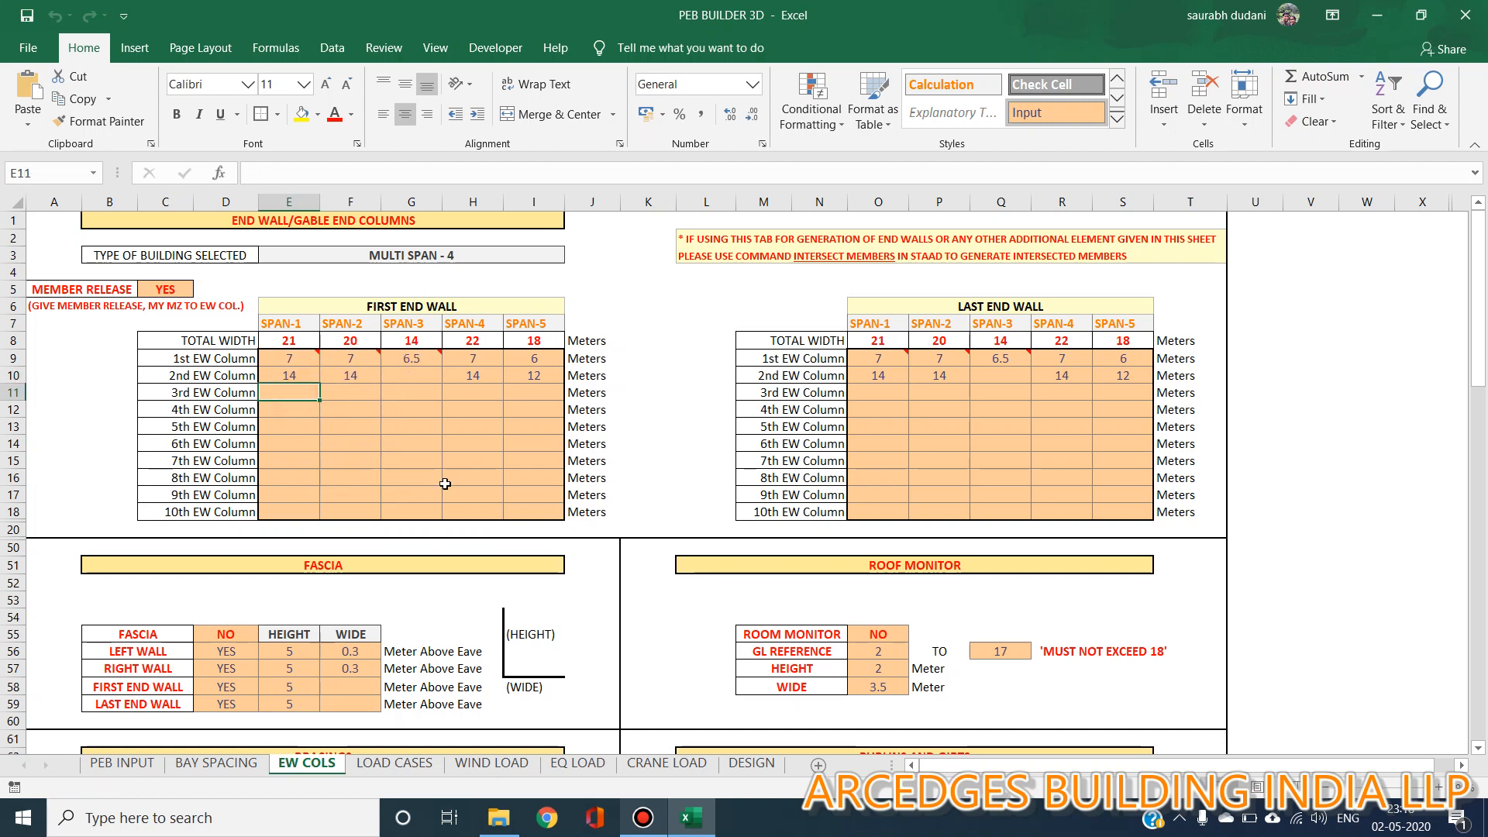
text(21)
key(Return)
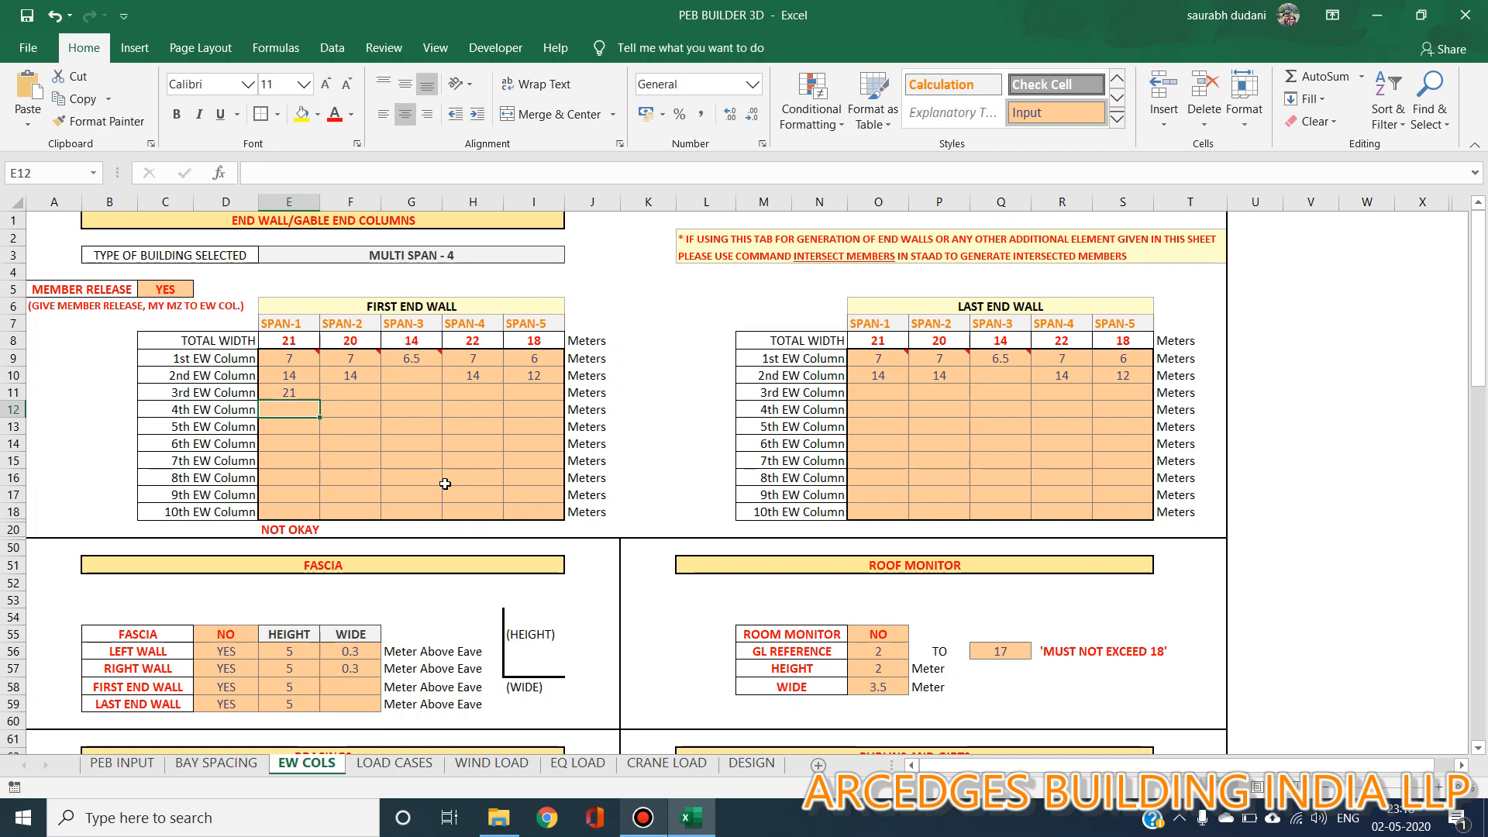
key(Up)
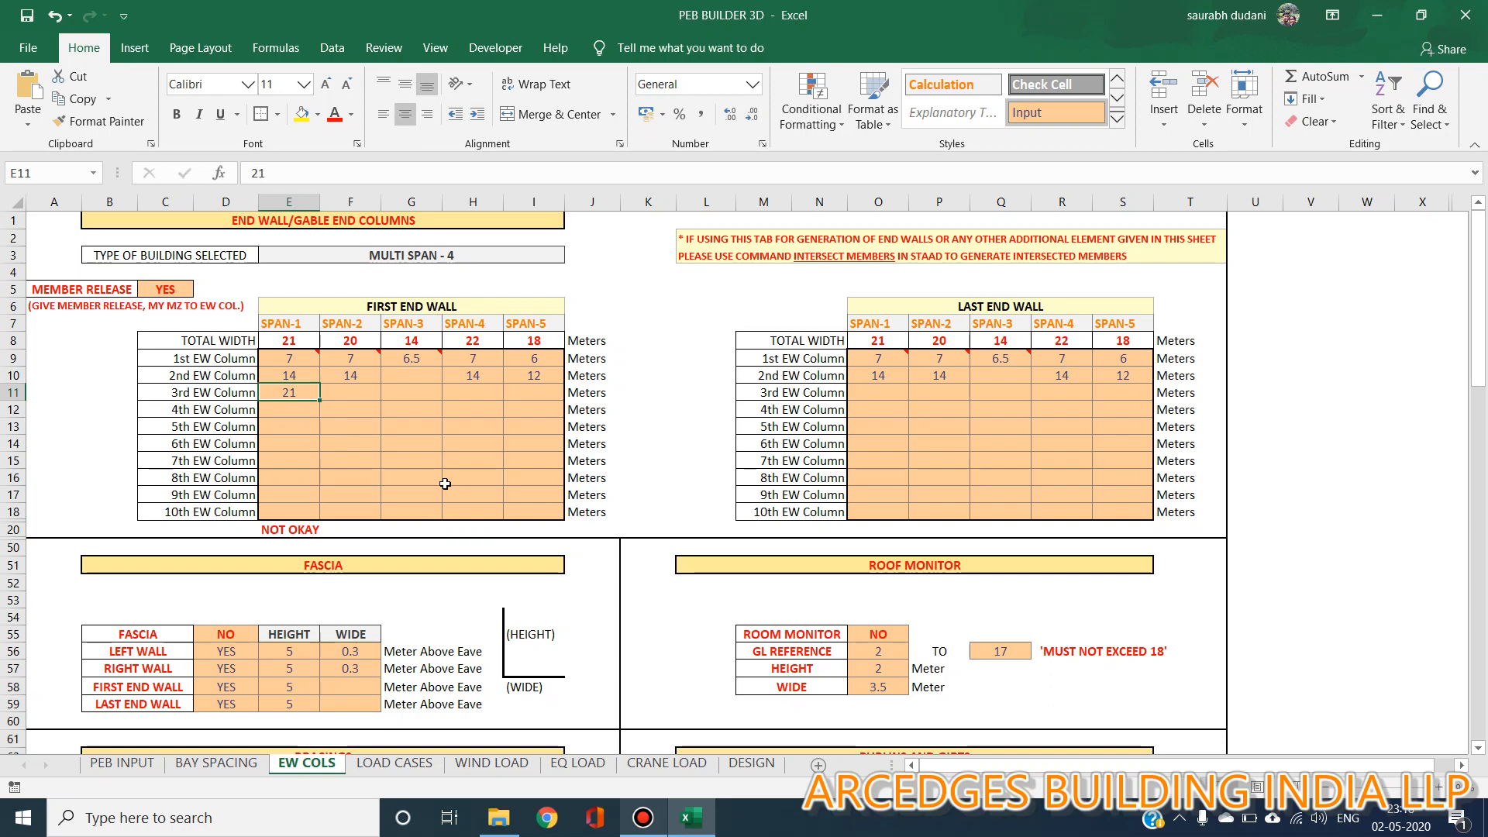
text(22)
key(Return)
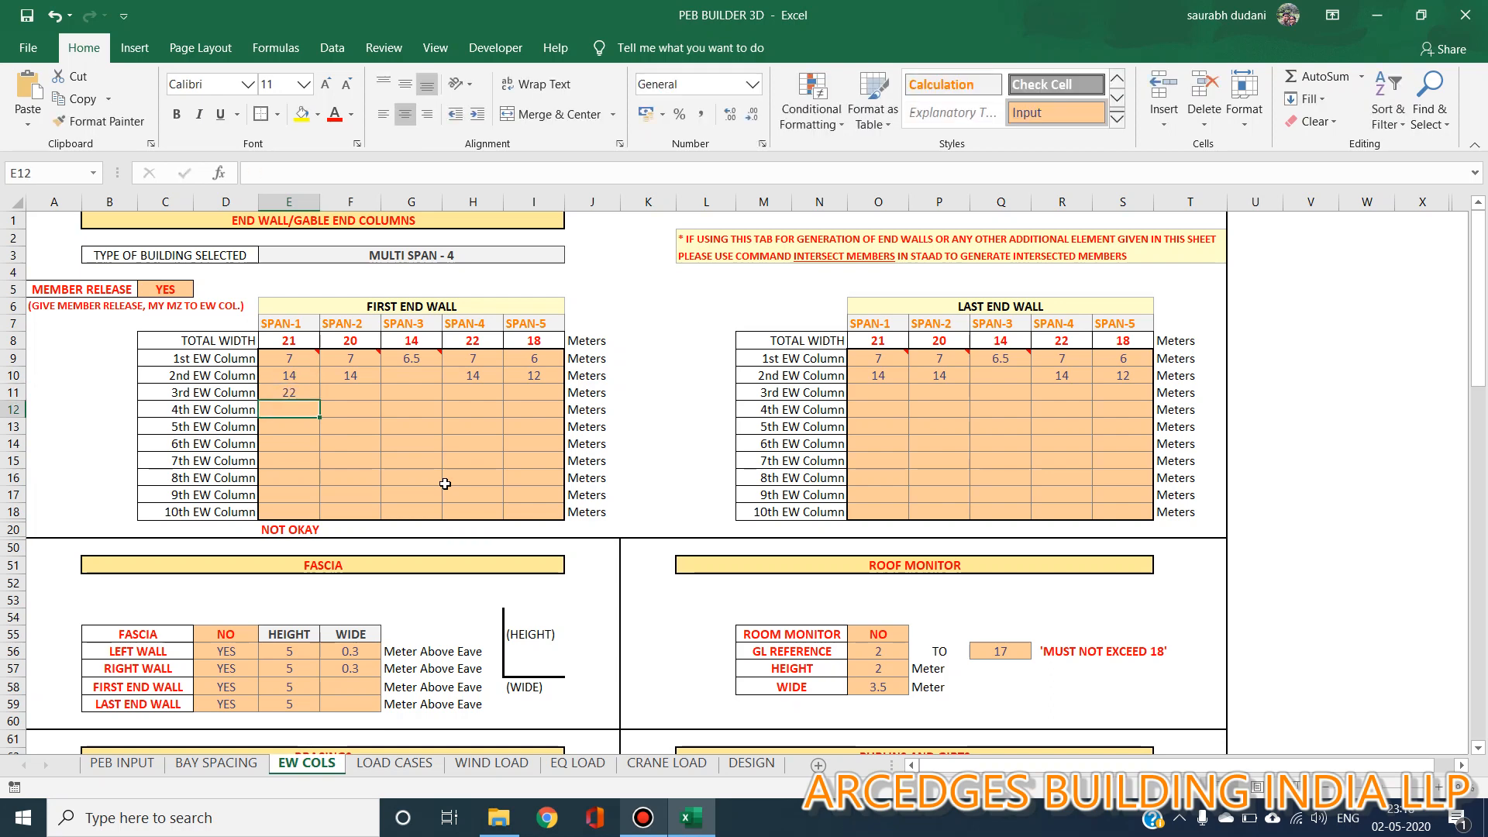
key(Up)
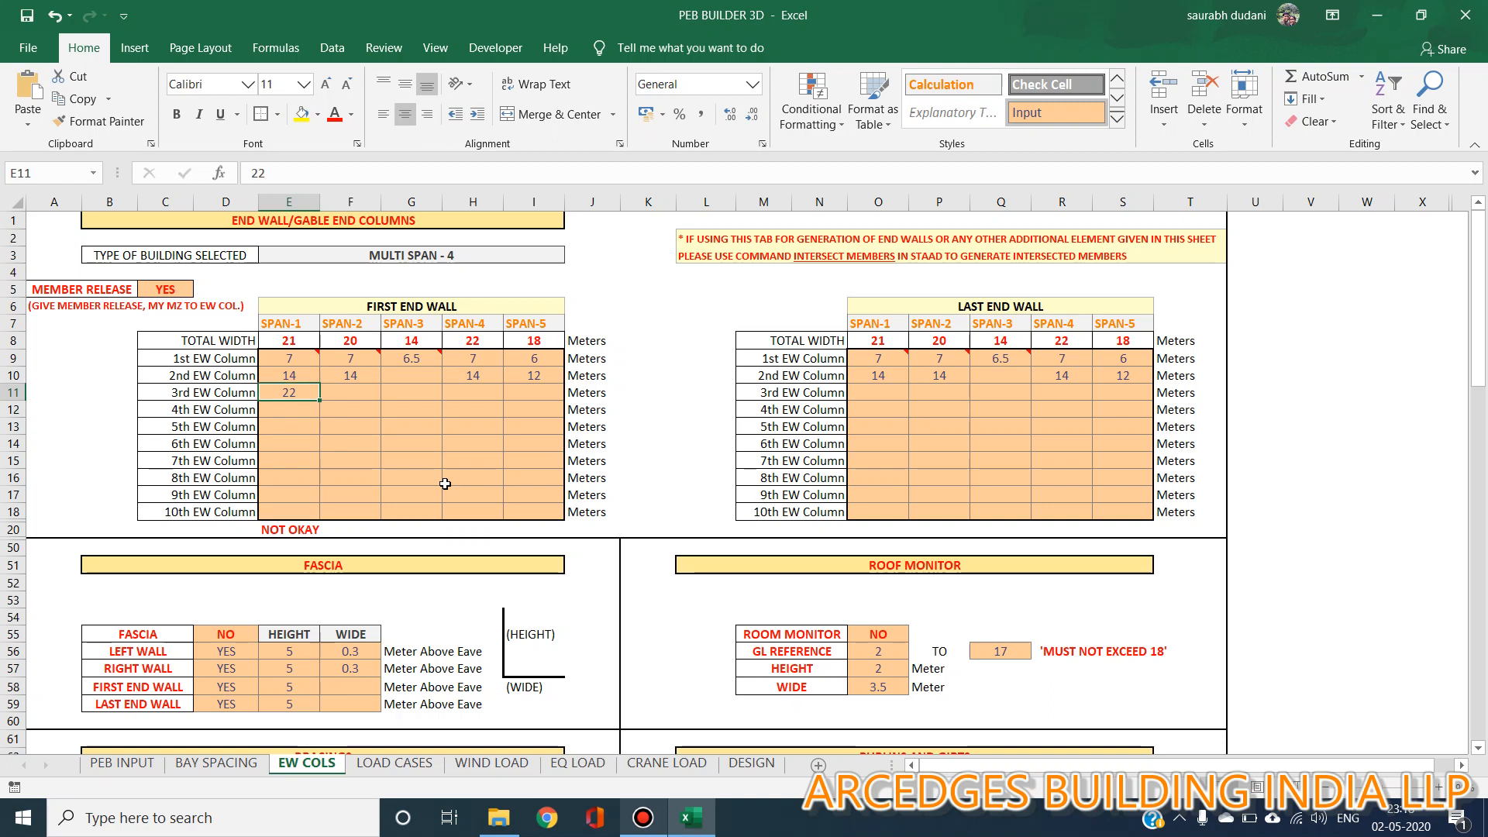
key(Delete)
key(Up)
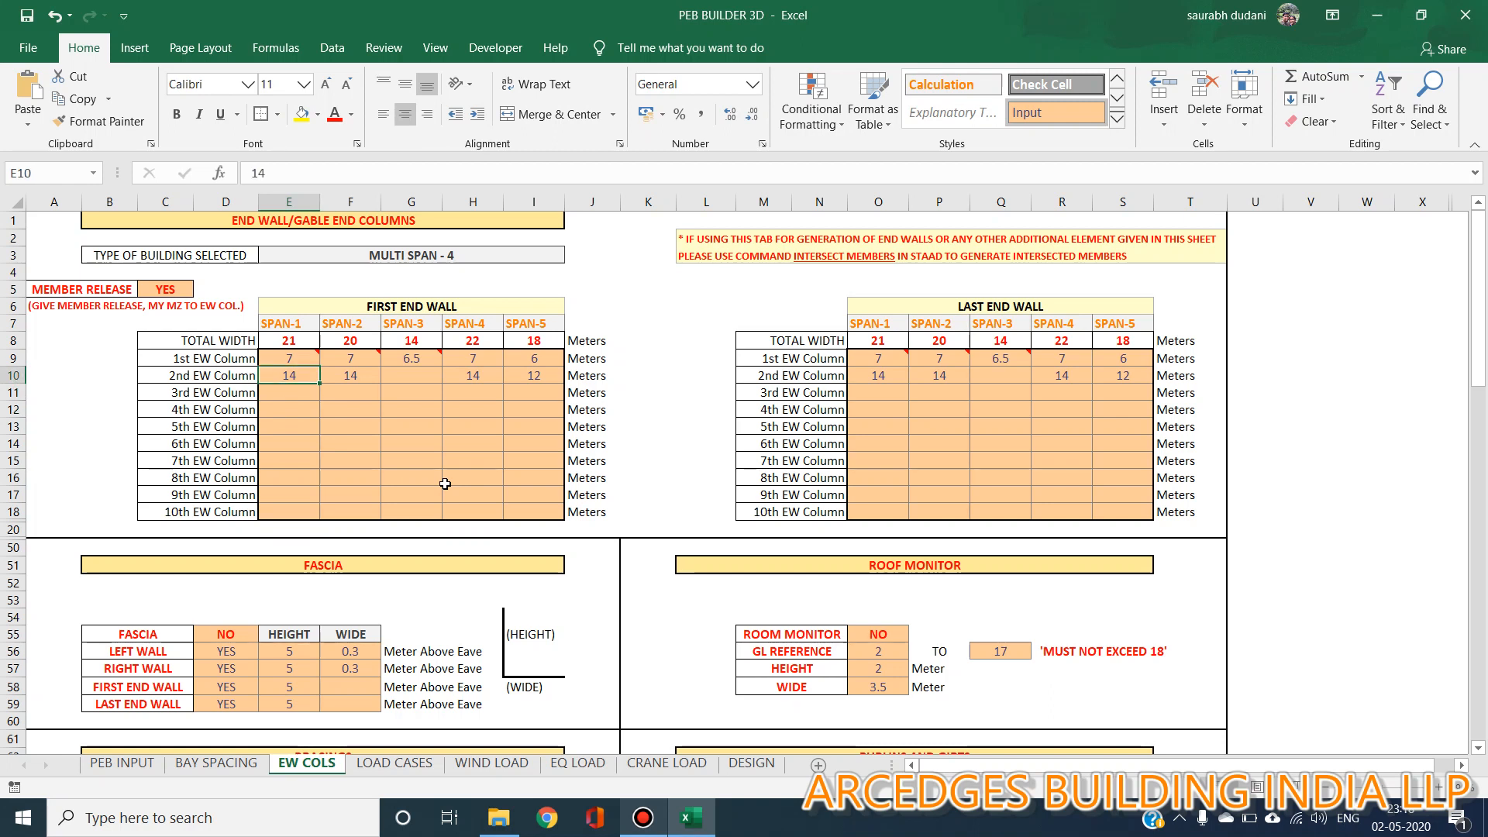
Examine the end wall column distances for Span-2, Span-3 and Span-4 of the first end wall
key(Right)
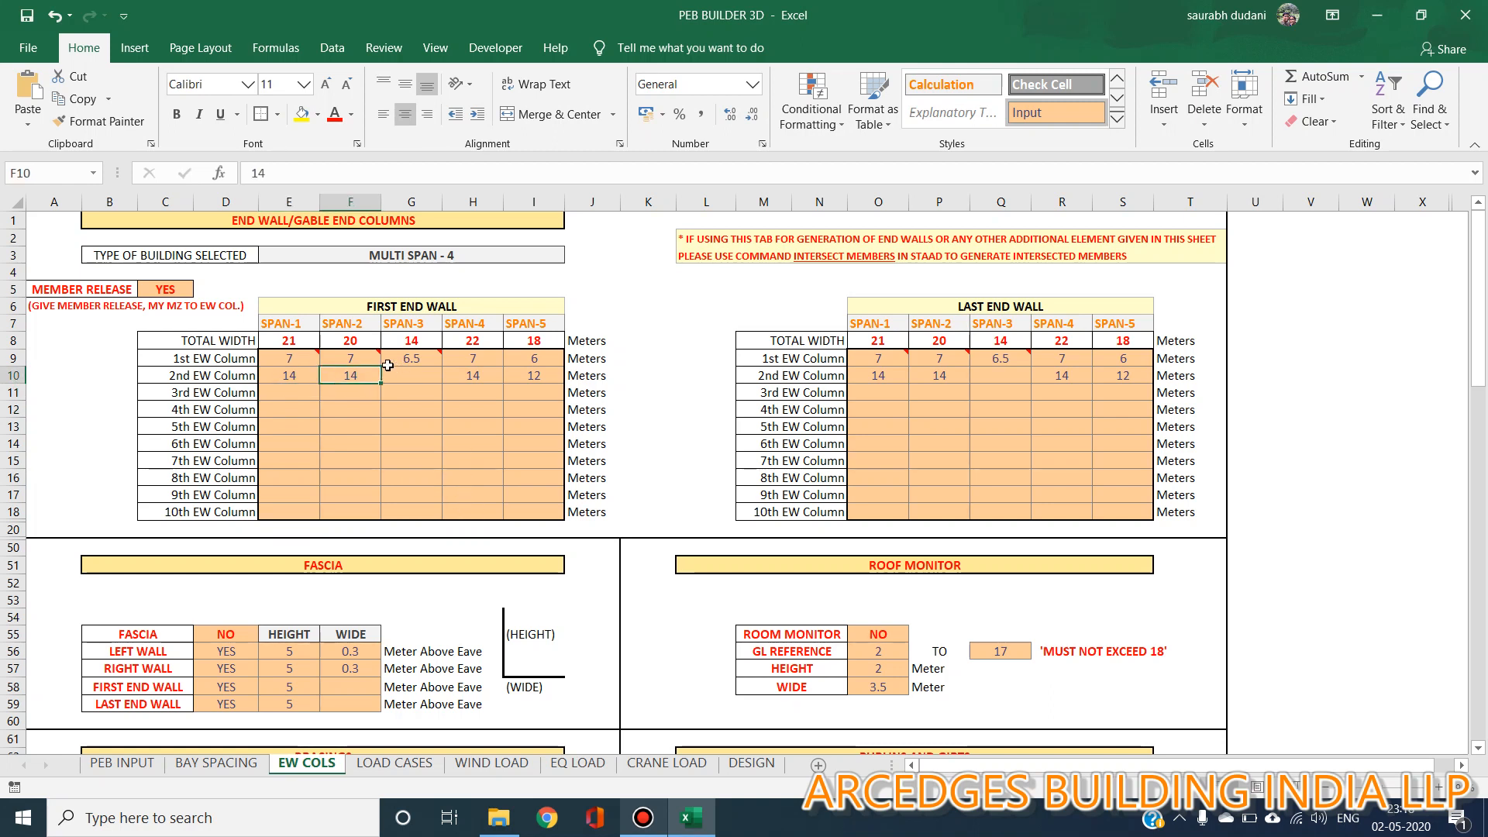
click(360, 357)
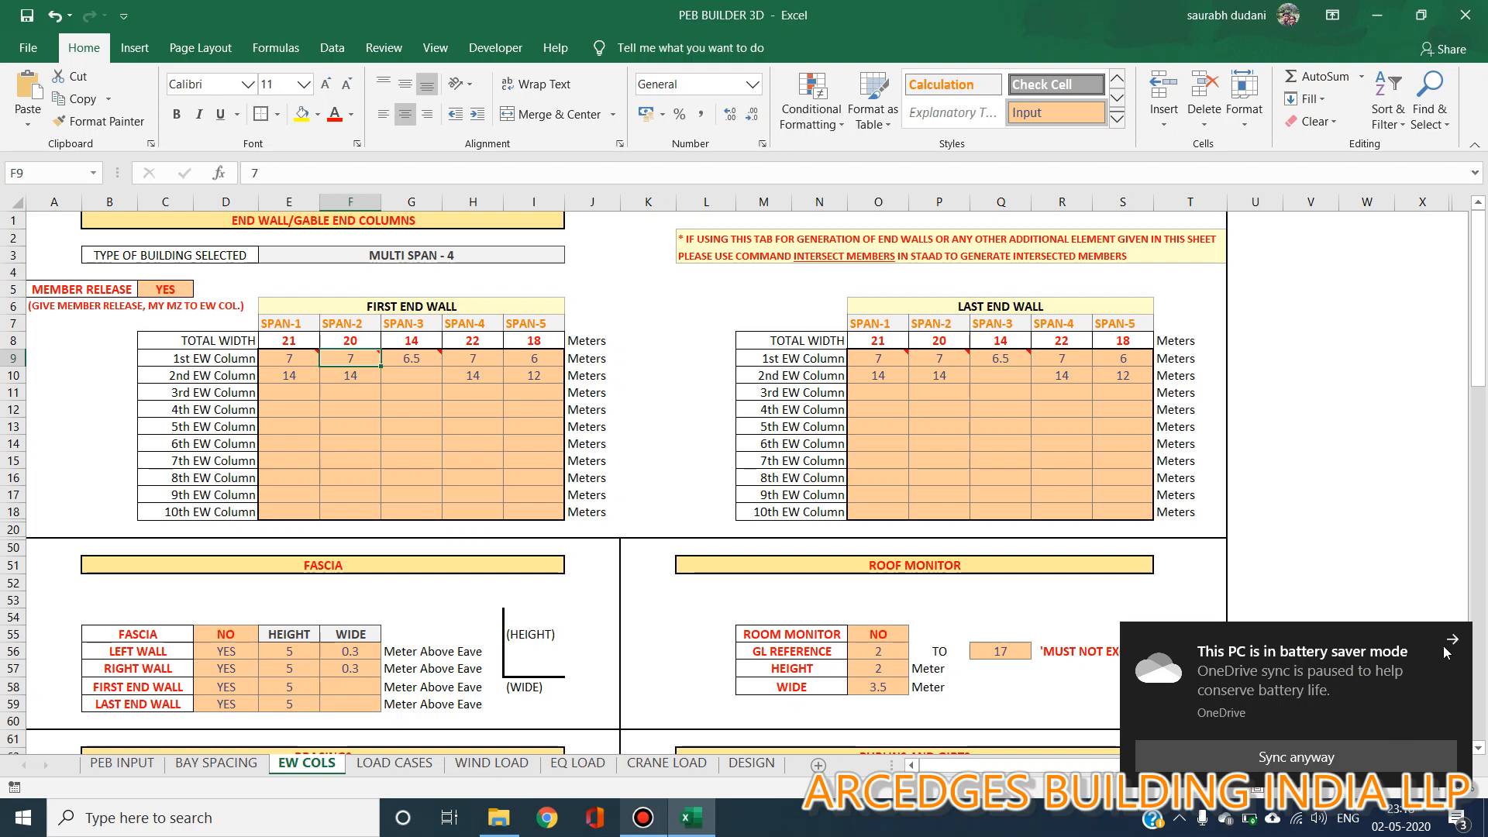
click(358, 376)
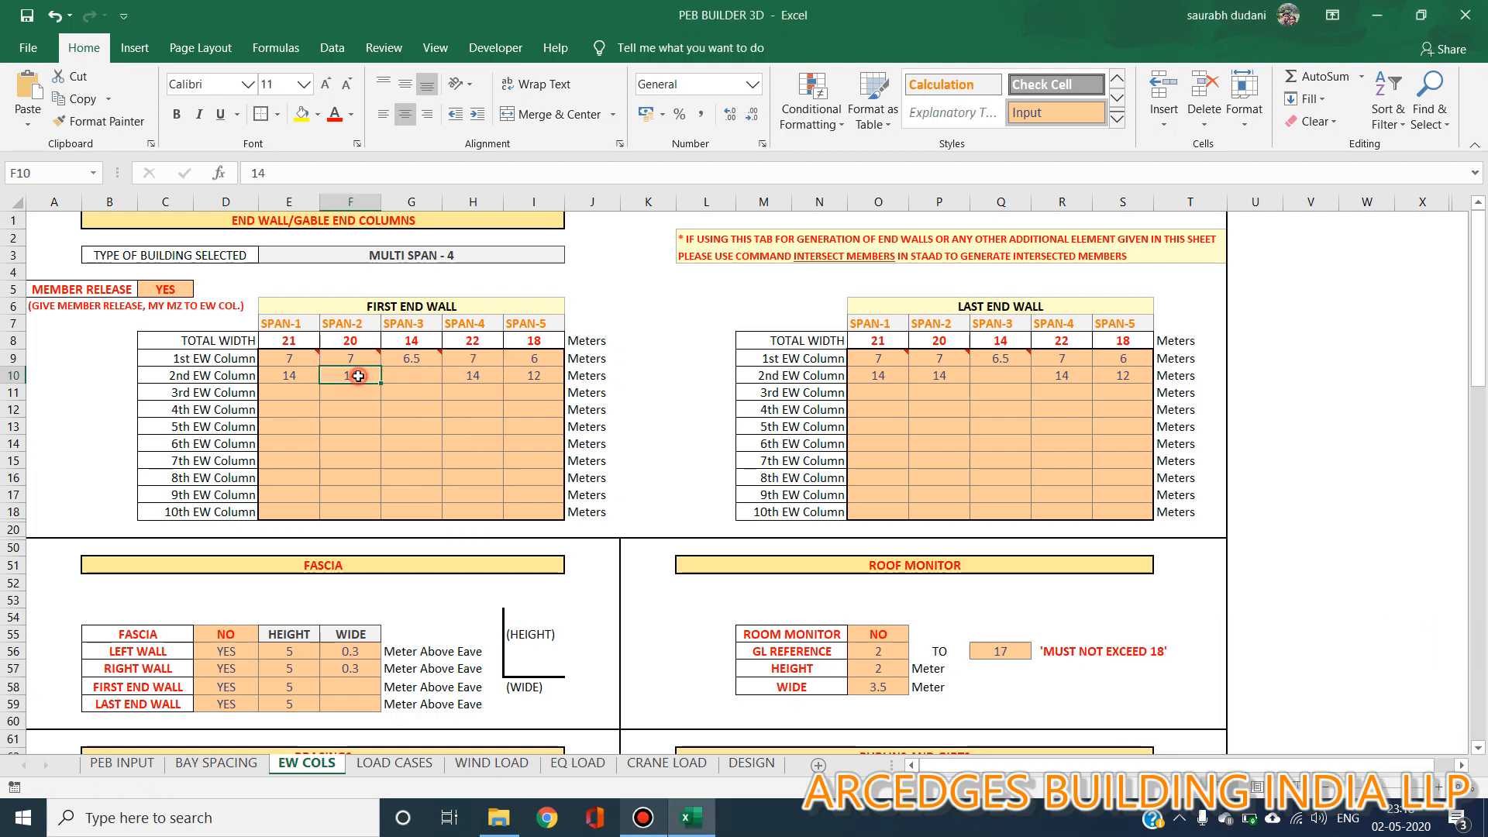
click(421, 362)
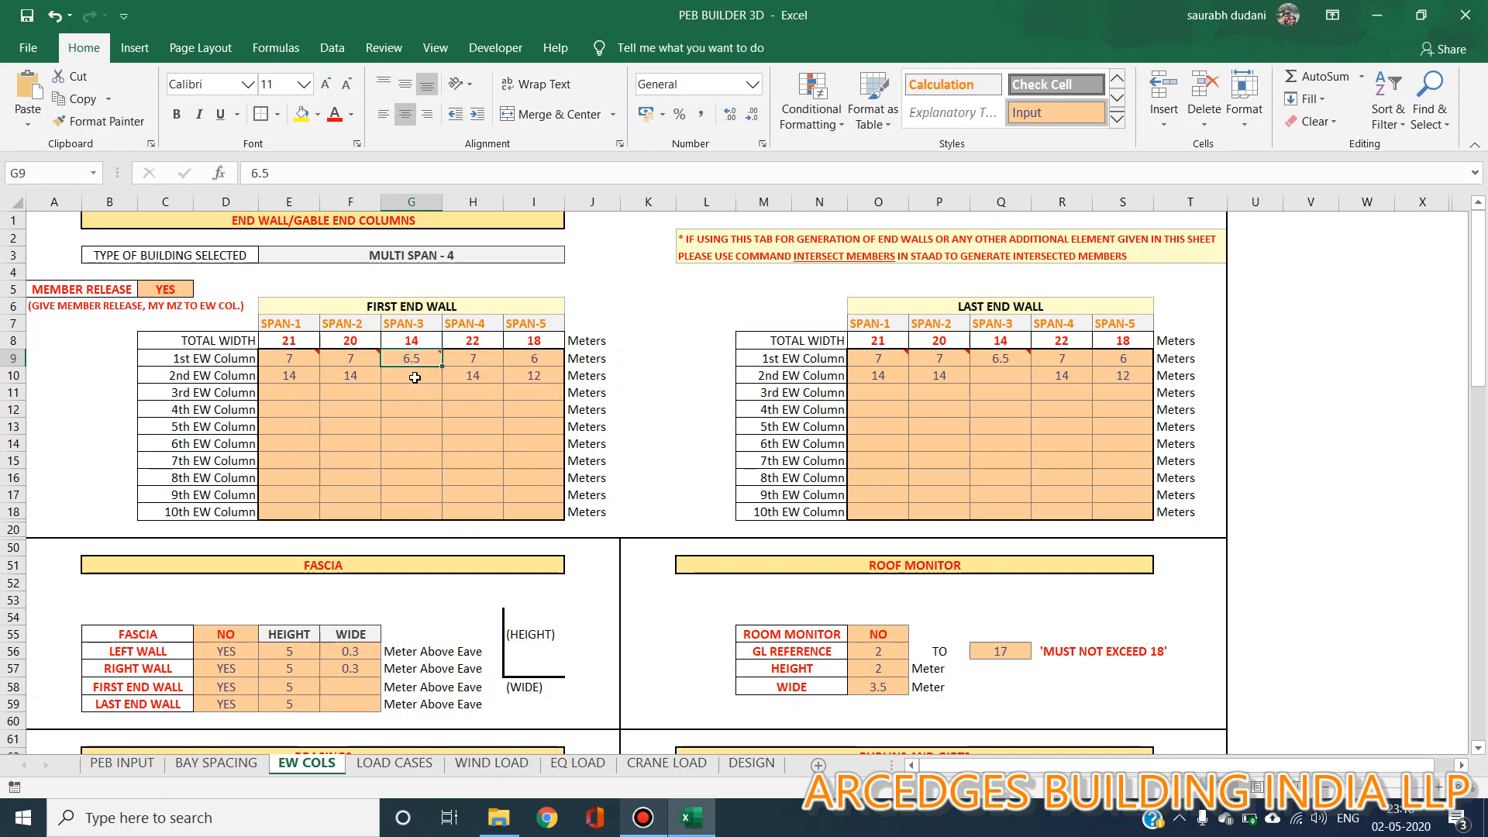
click(487, 359)
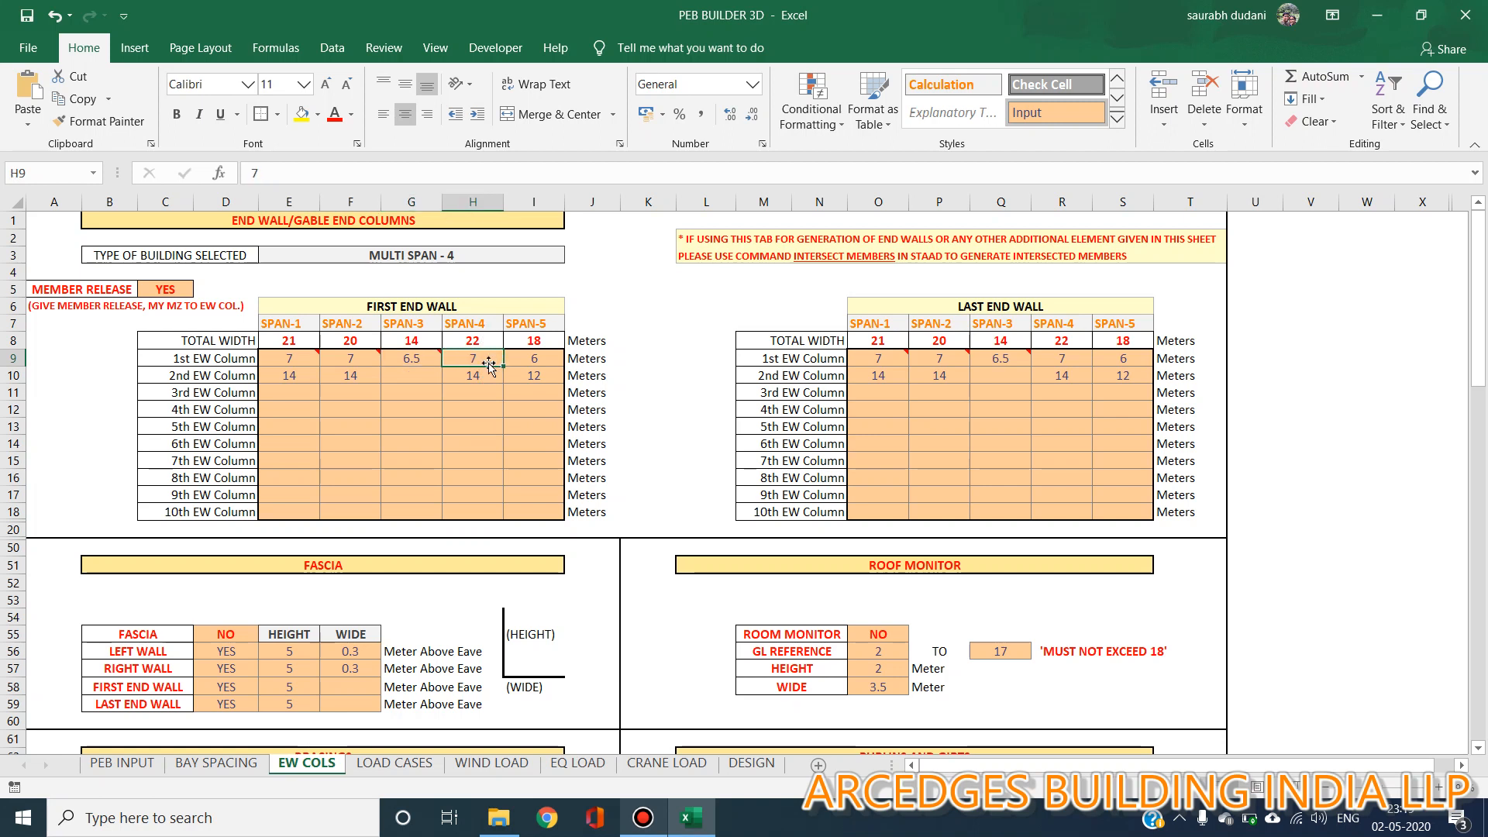
click(489, 374)
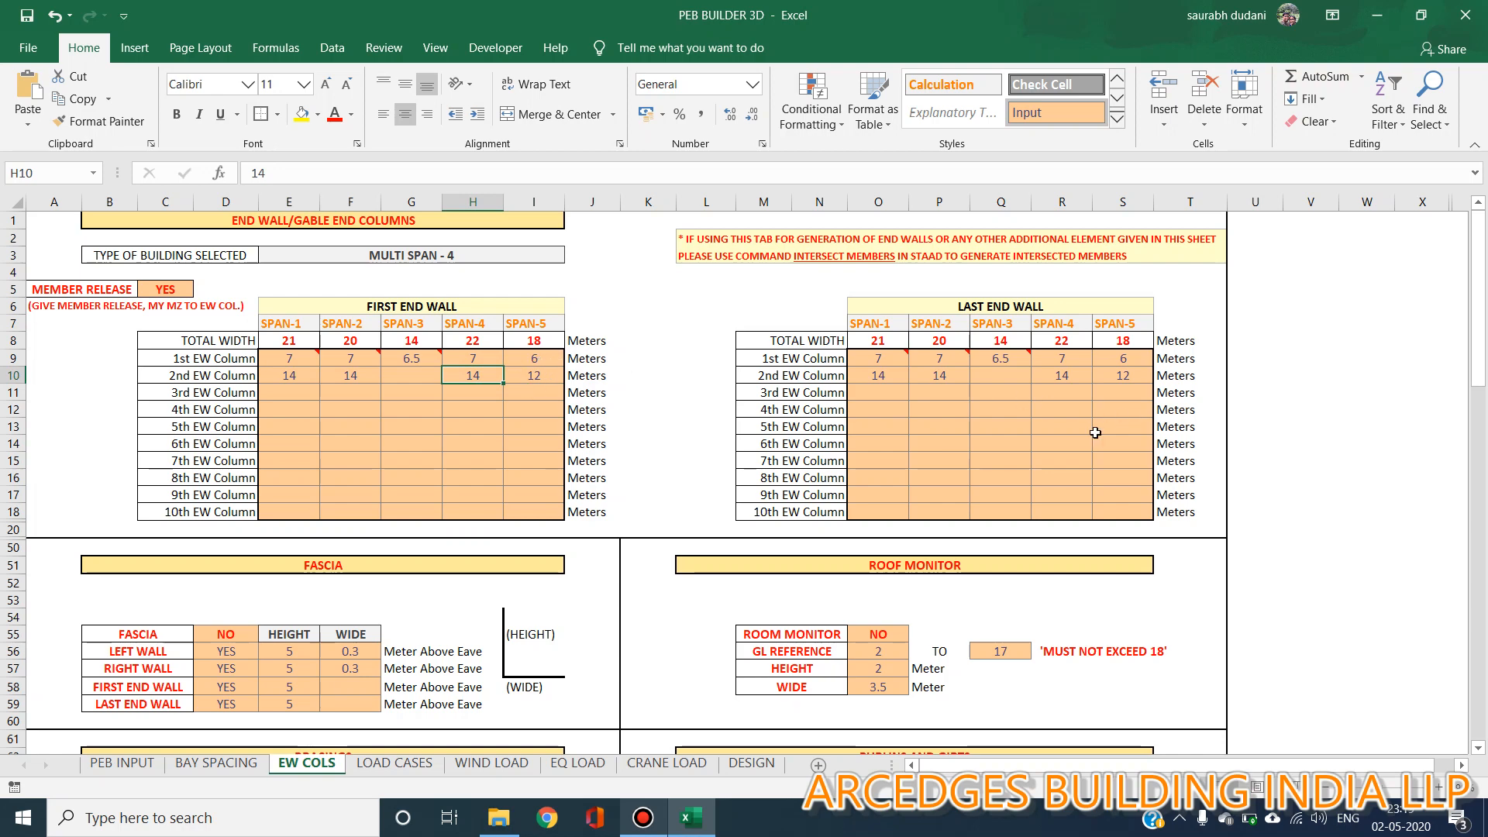
Set the main FASCIA option to YES in the fascia section
scroll(1095, 432, down, 2)
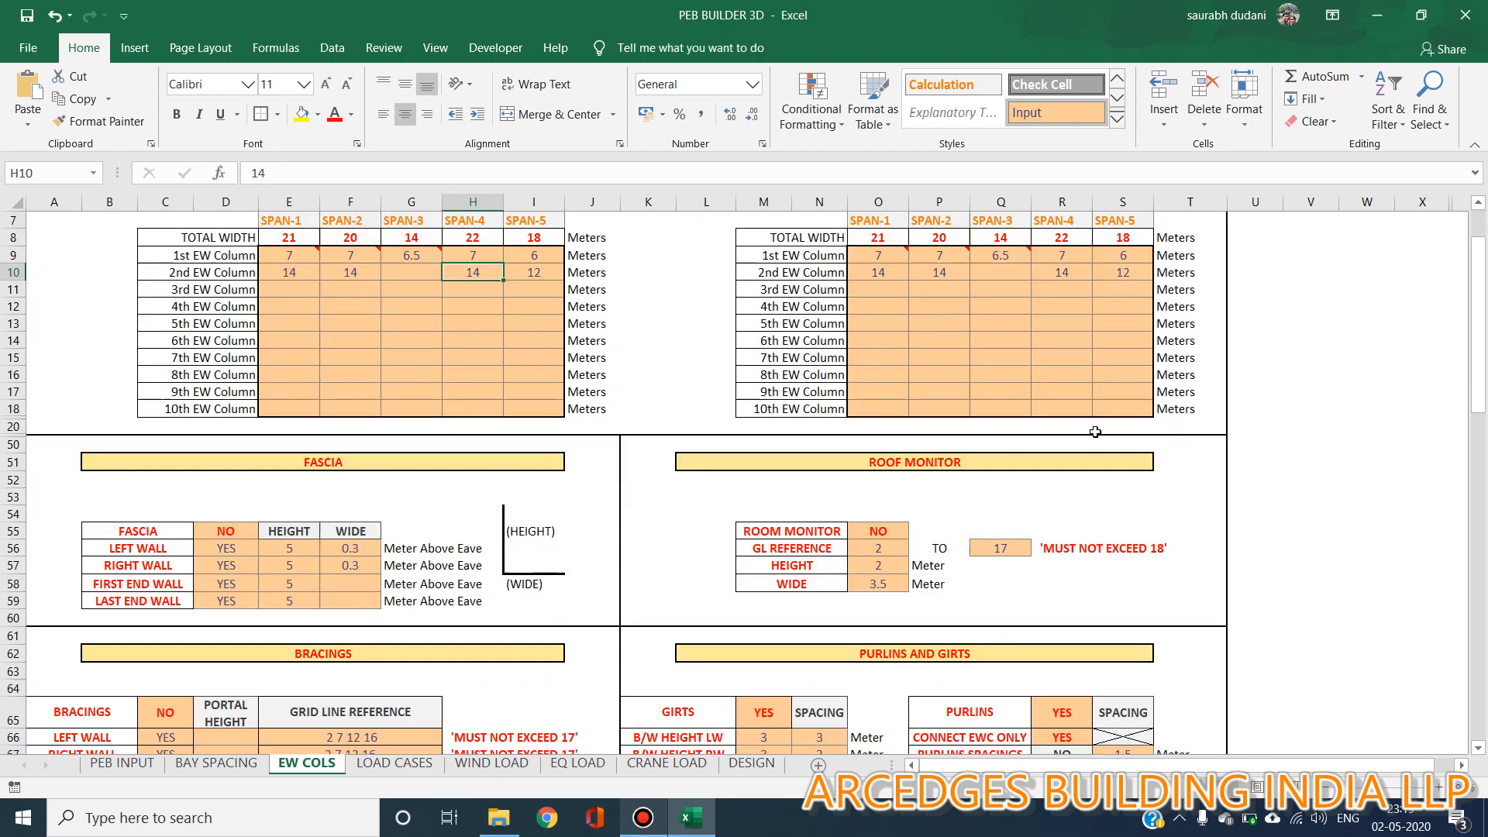
click(225, 533)
click(266, 532)
click(225, 546)
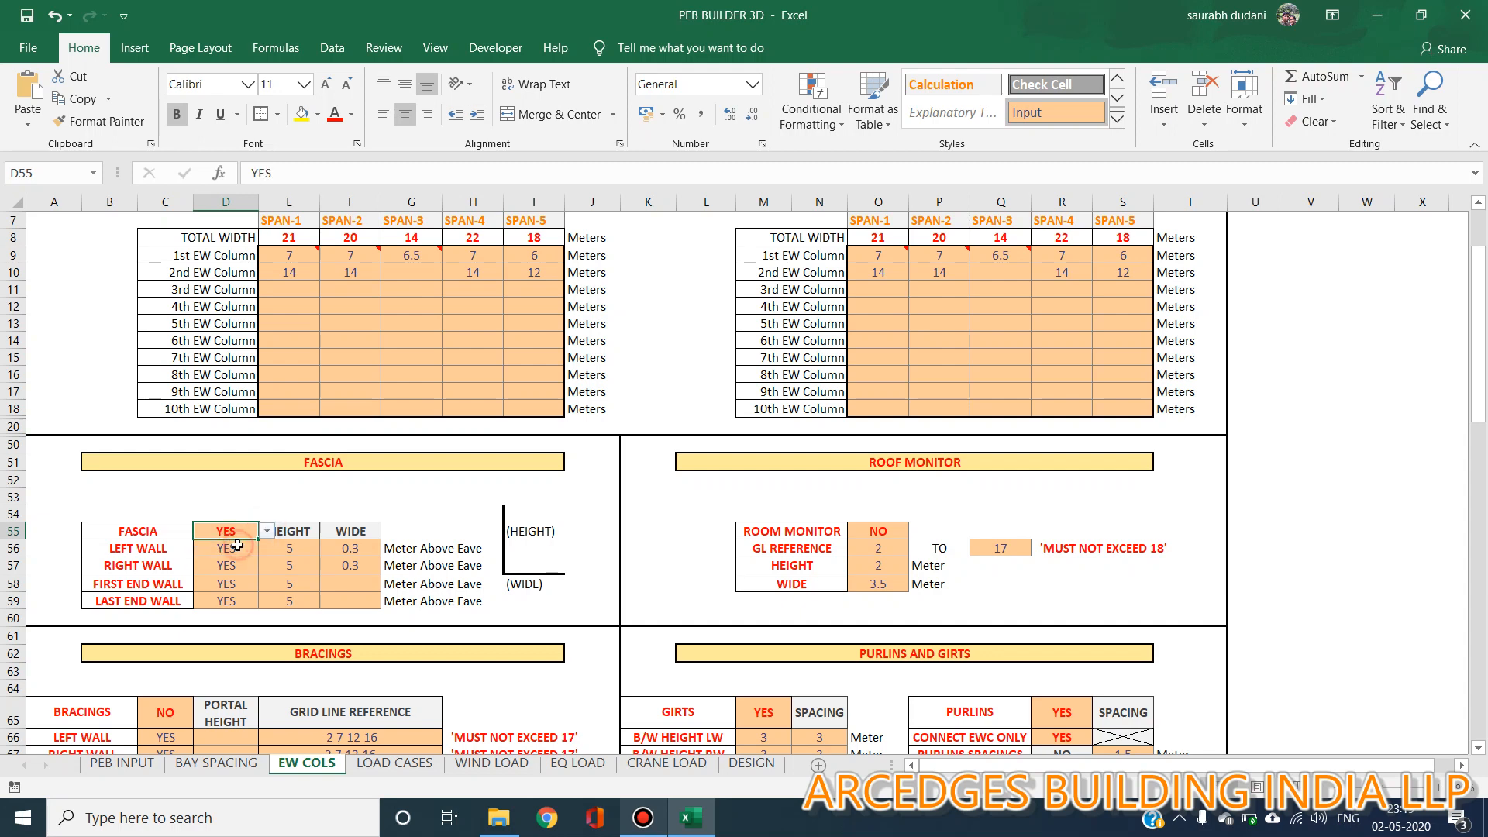
click(307, 500)
scroll(455, 509, down, 1)
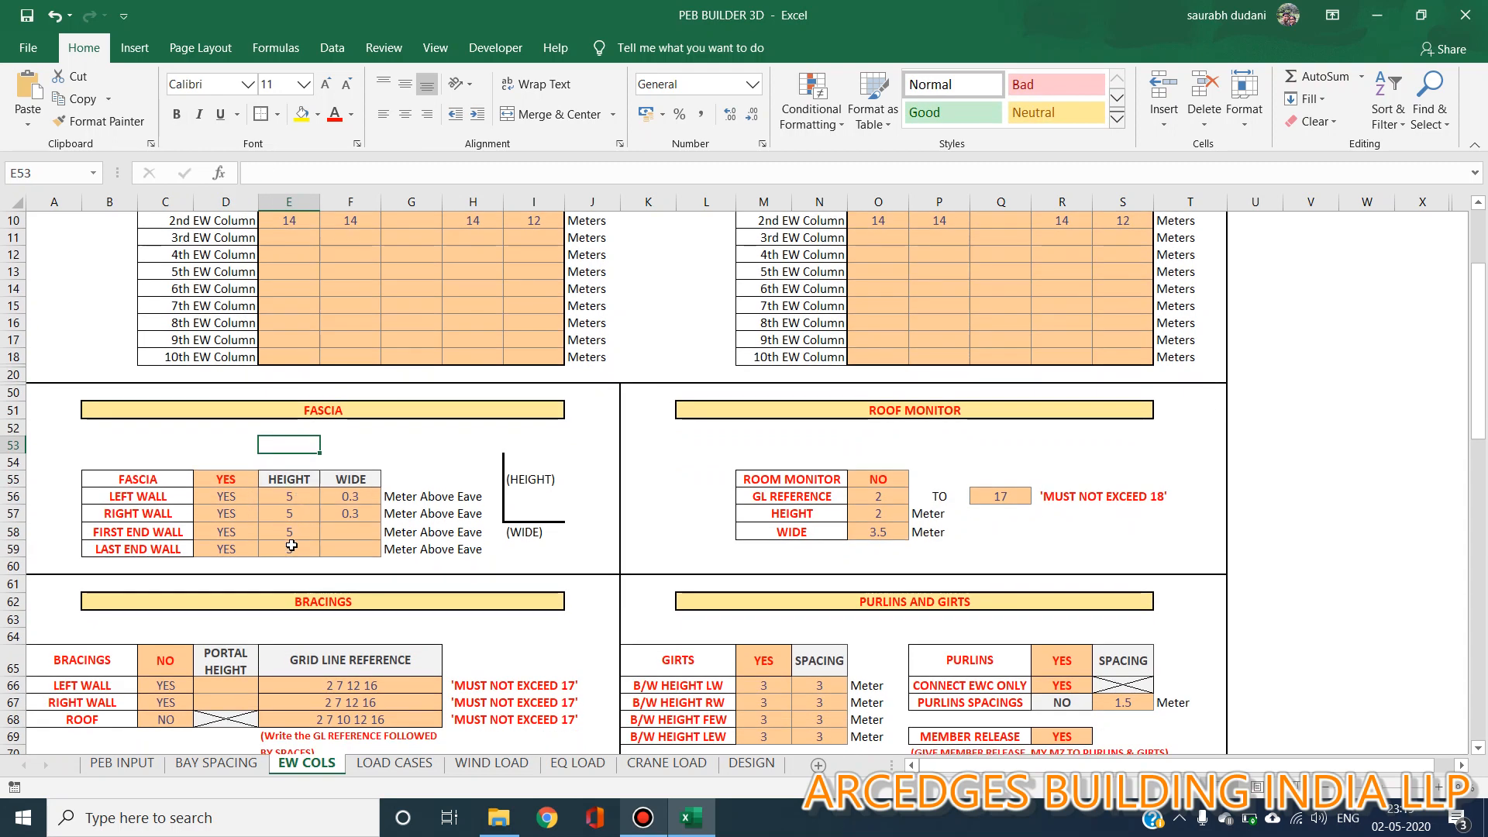
Set the left wall's fascia height to 3 meters and check its width entry
click(306, 497)
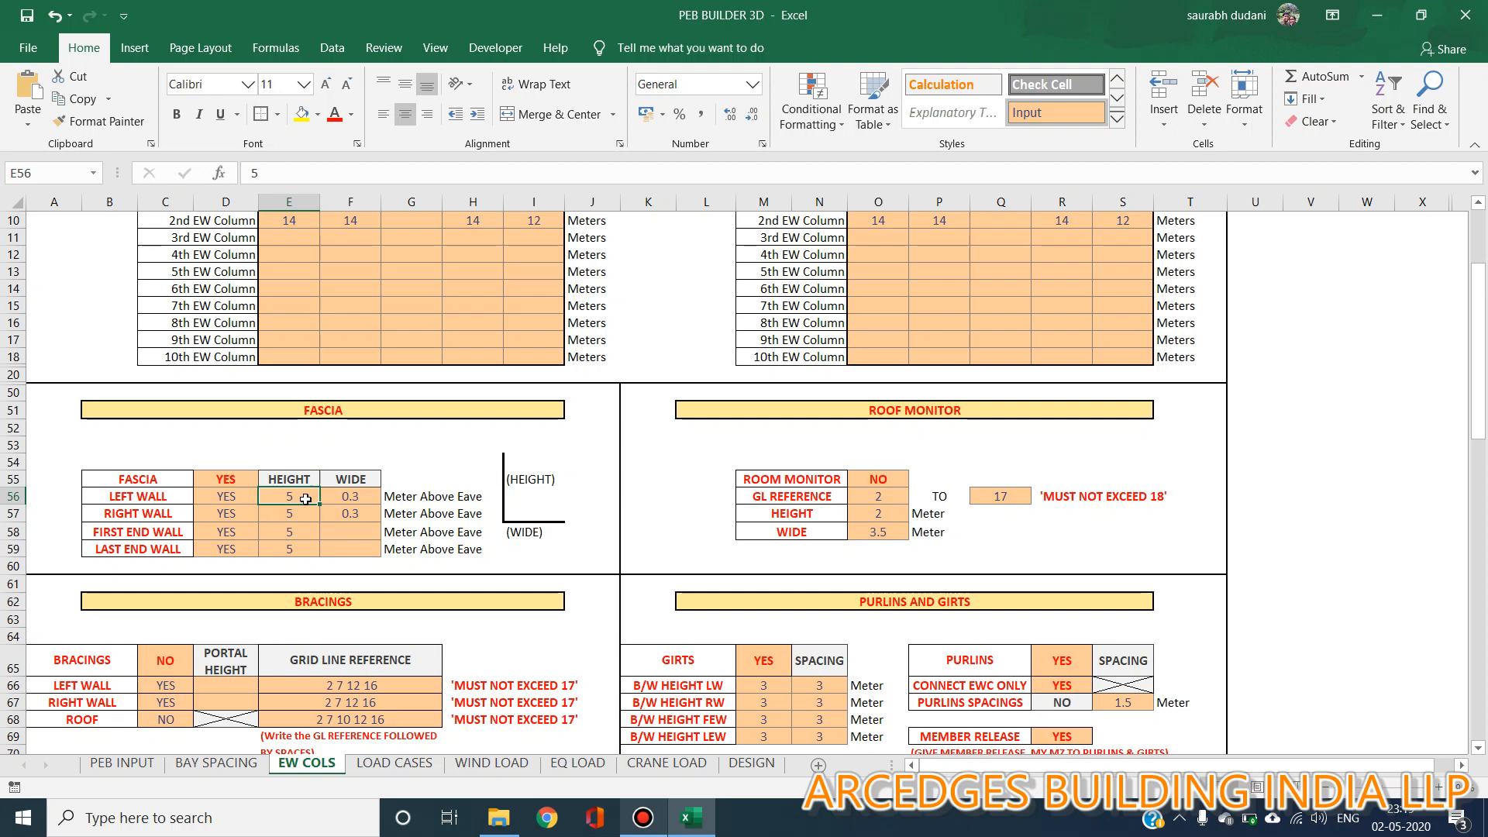
text(3)
key(Return)
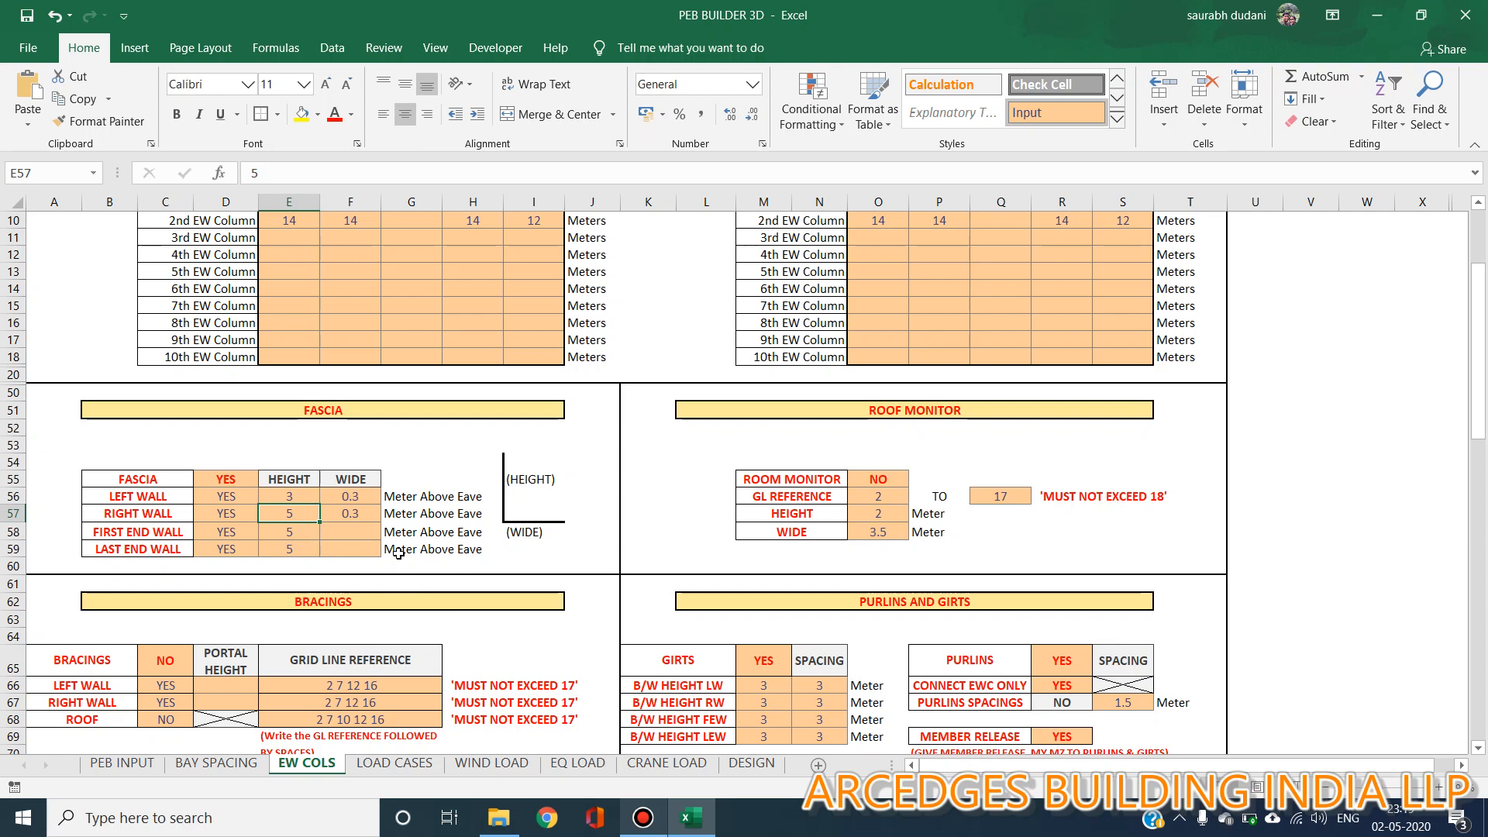
click(370, 496)
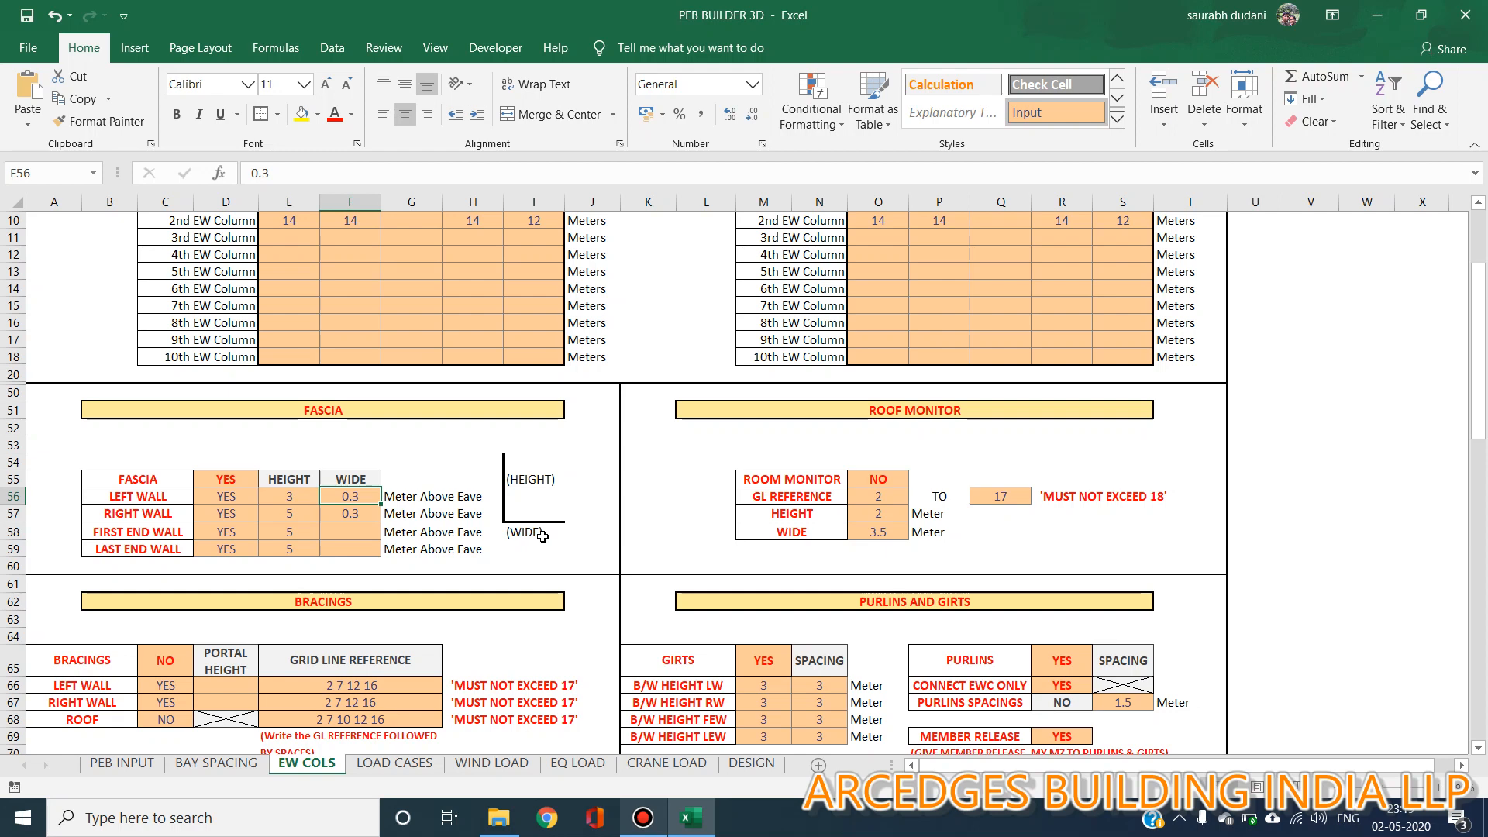
Set the fascia height of both the first end wall and the last end wall to 9.7 meters
click(283, 533)
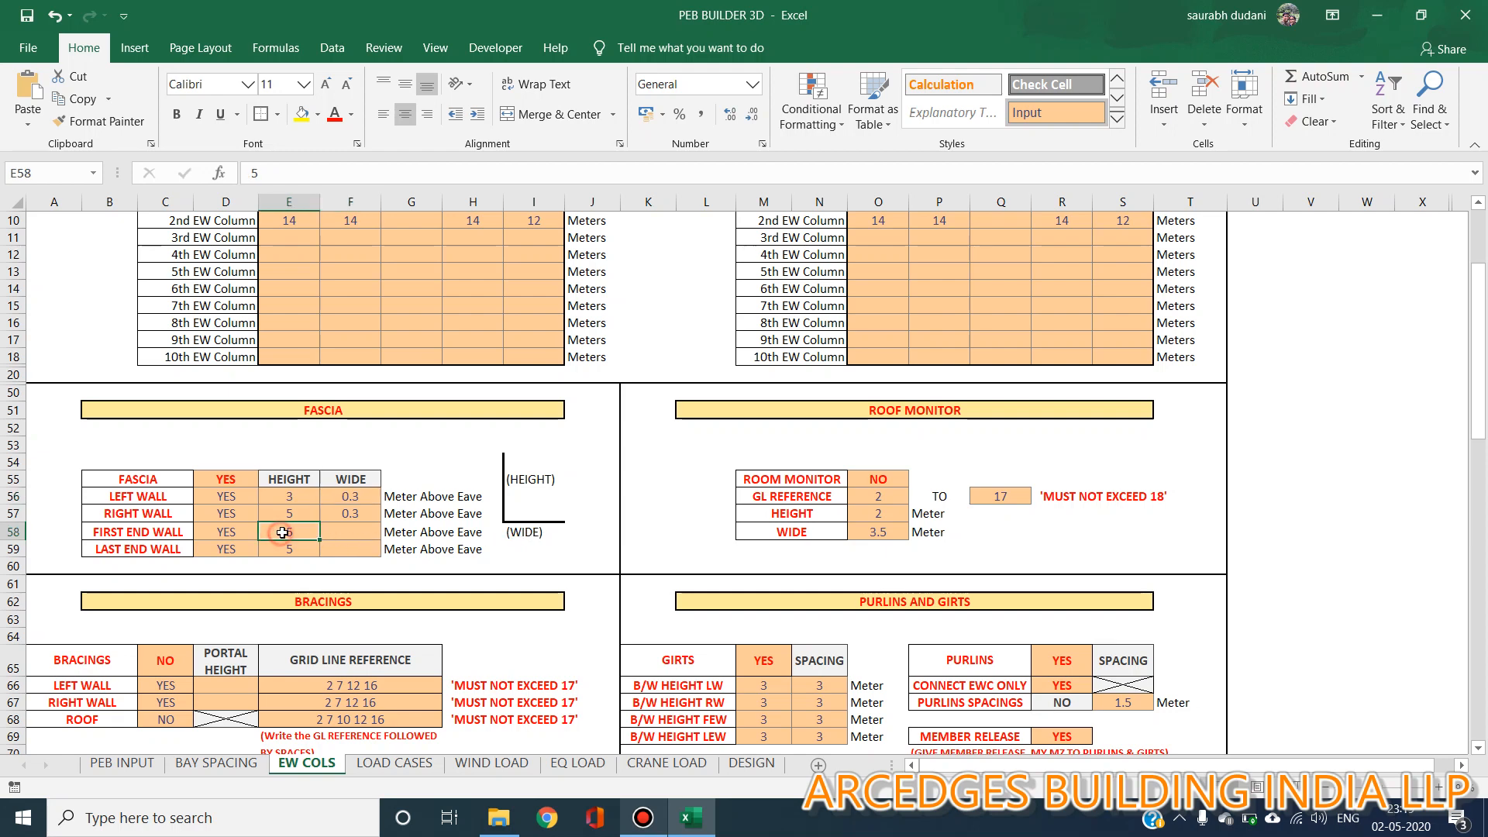
click(283, 555)
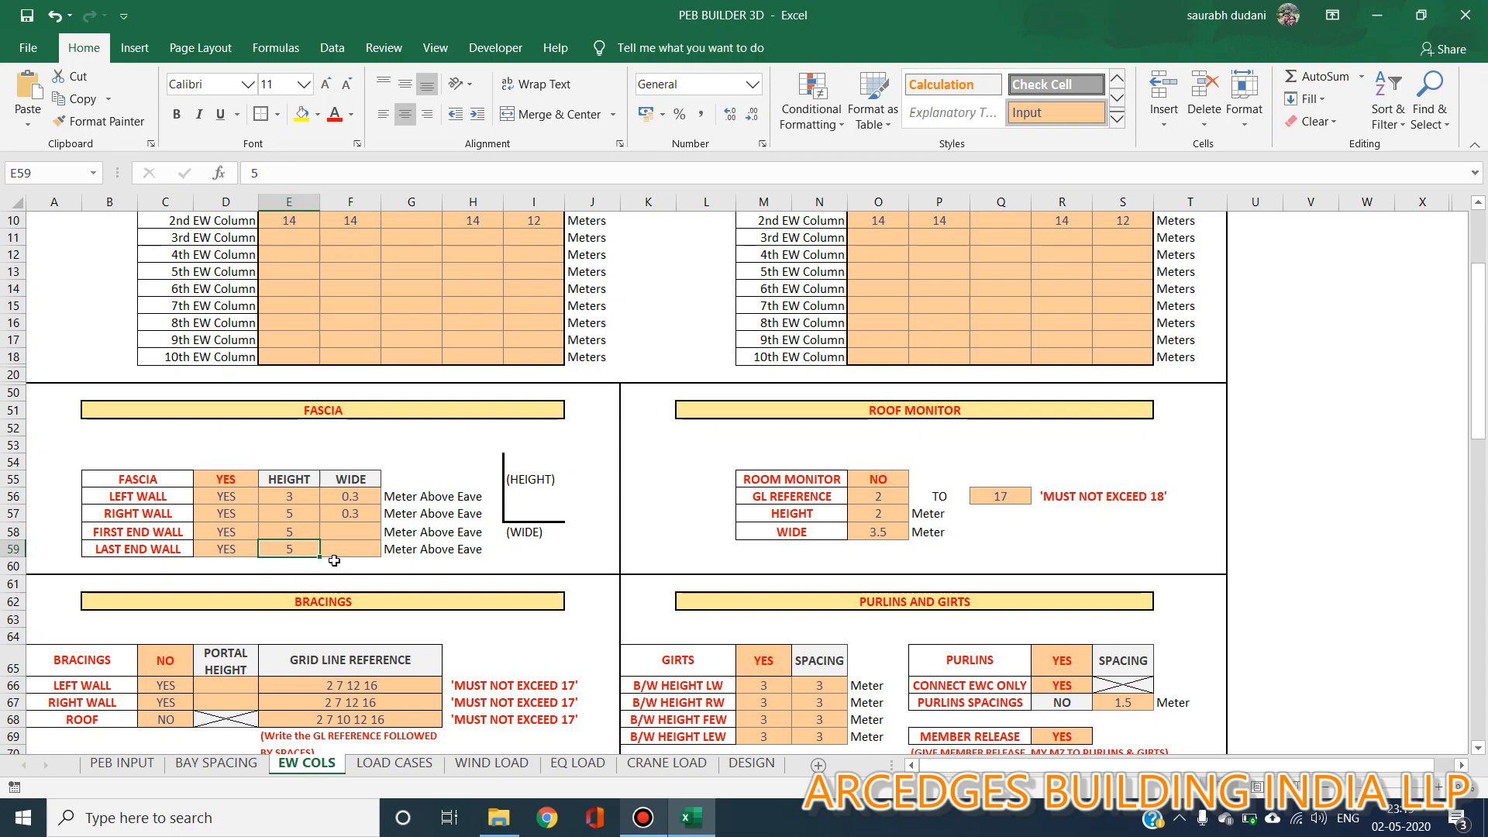
scroll(341, 563, up, 2)
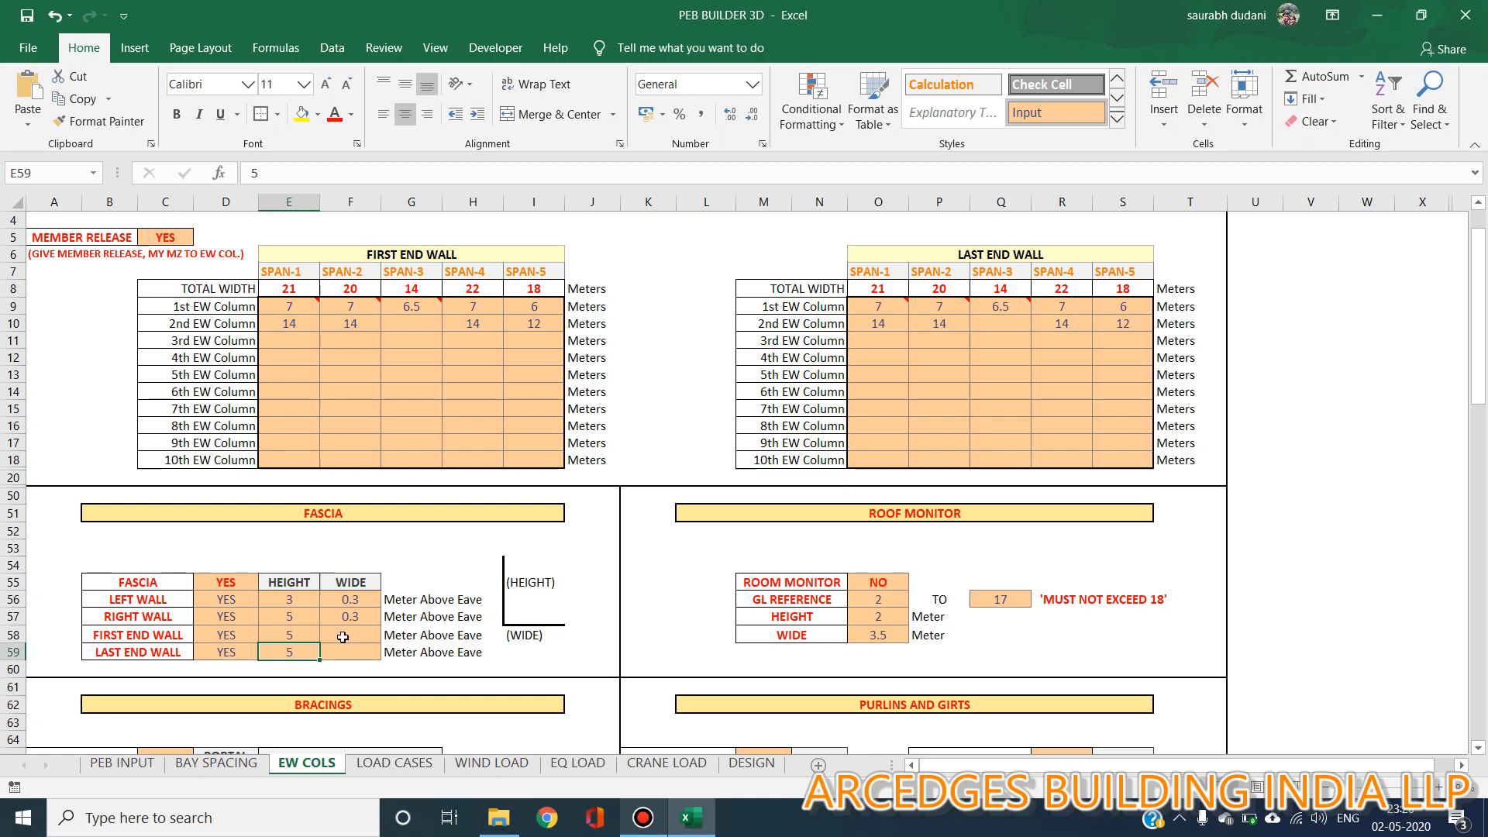
click(306, 636)
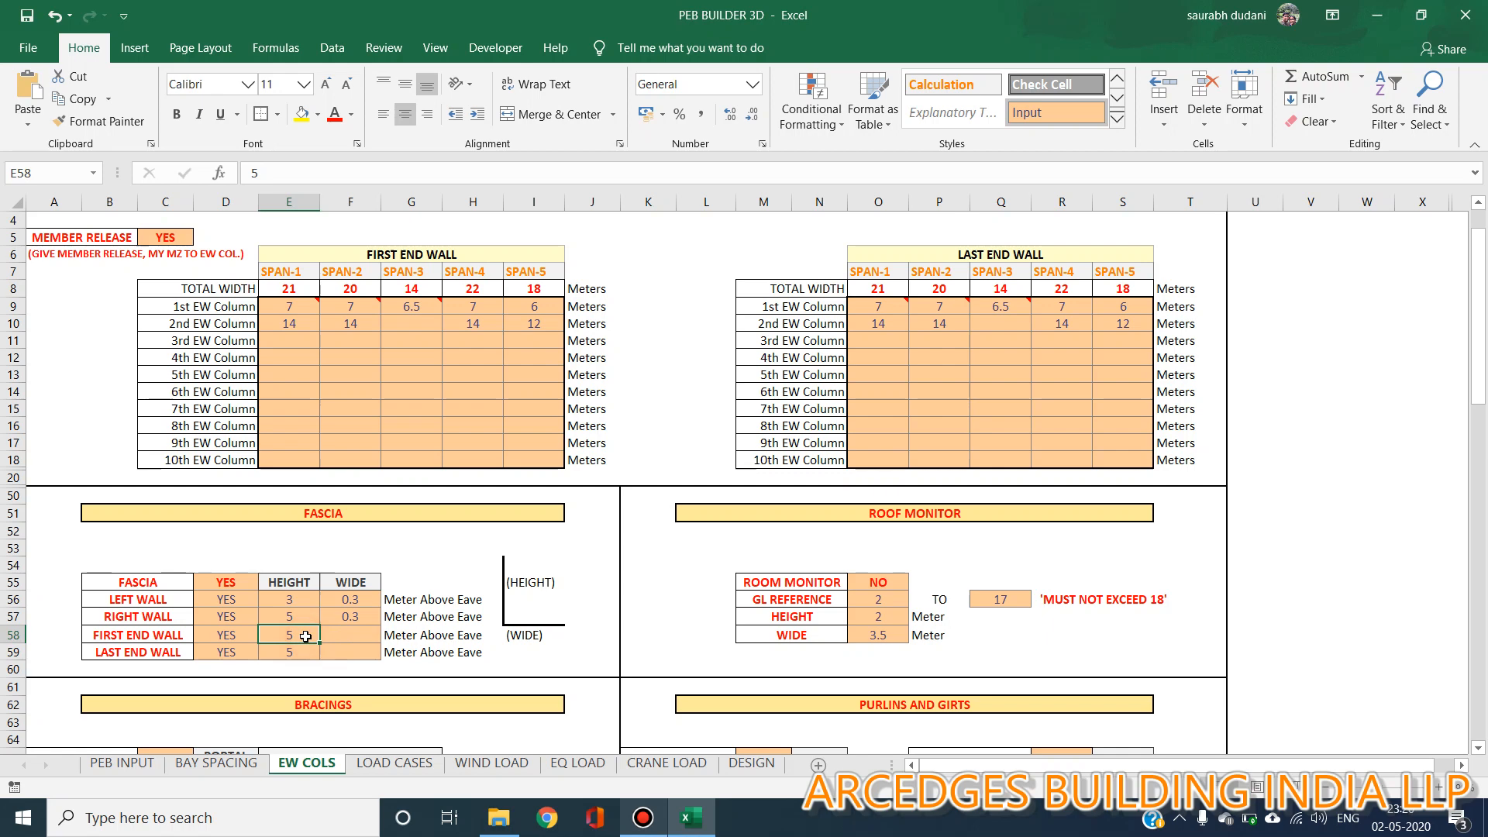
text(9)
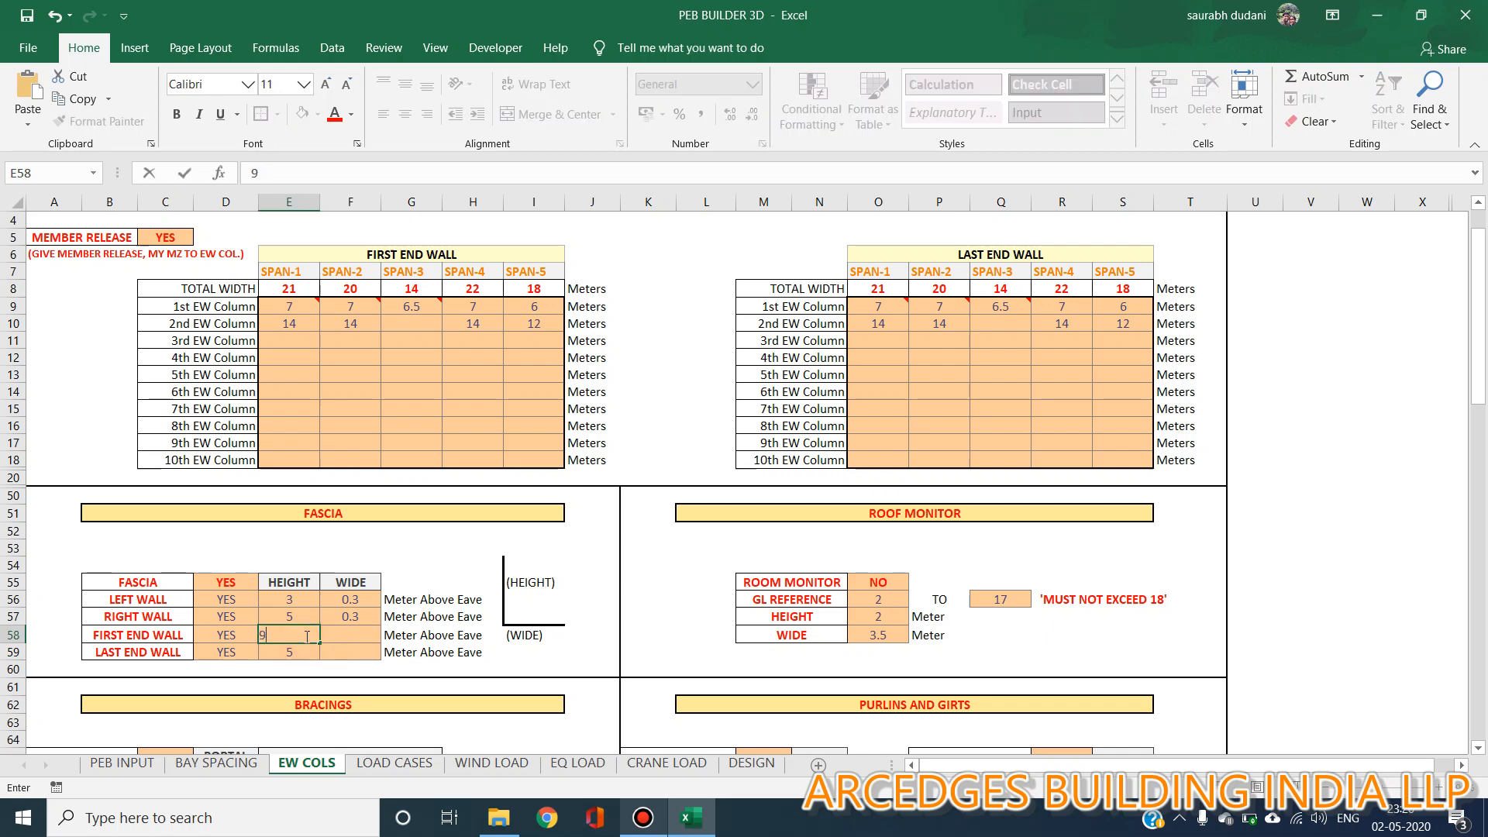
text(.7)
key(Return)
text(9)
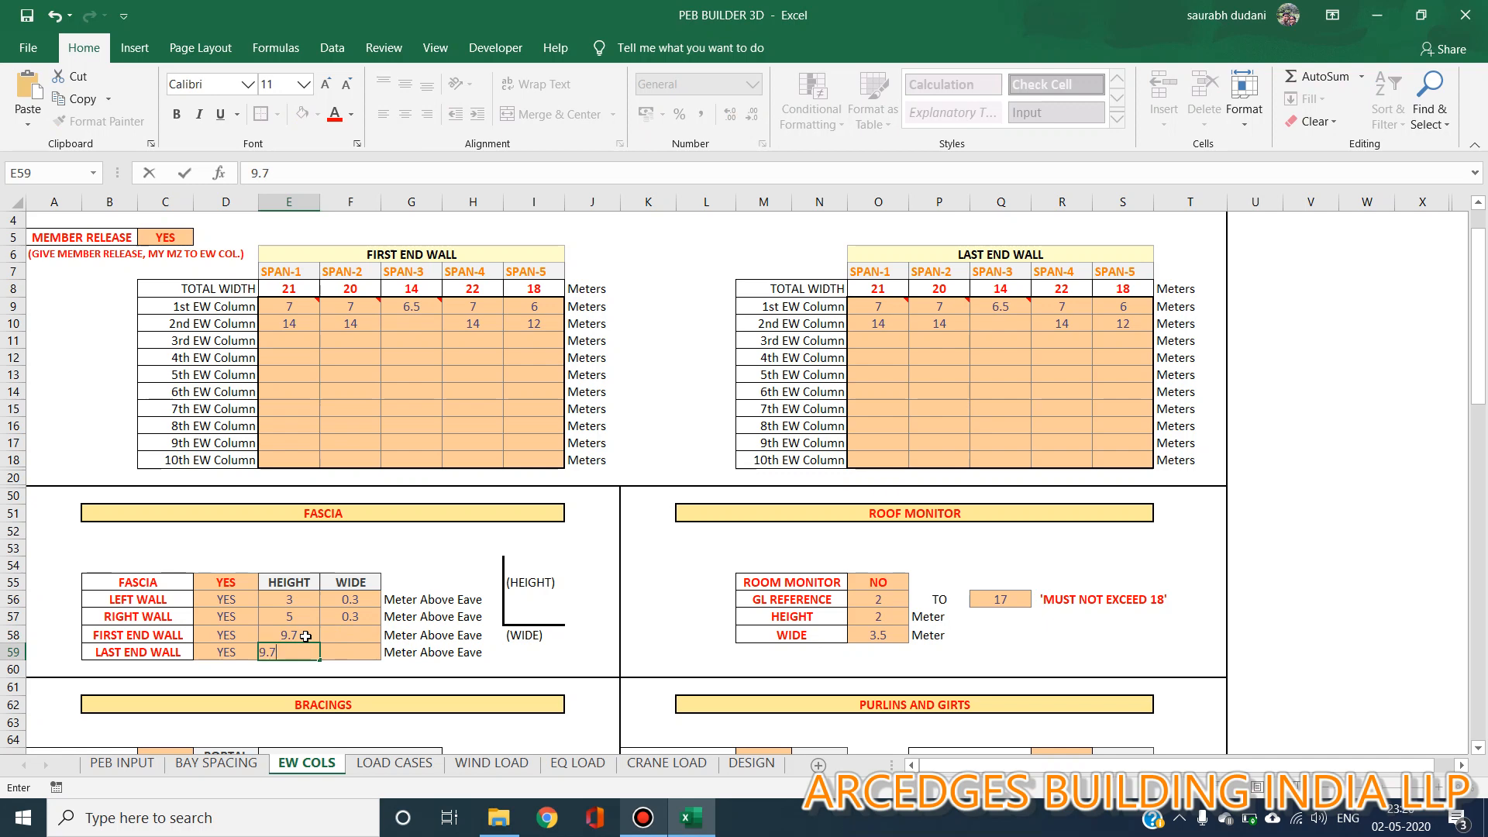
click(290, 649)
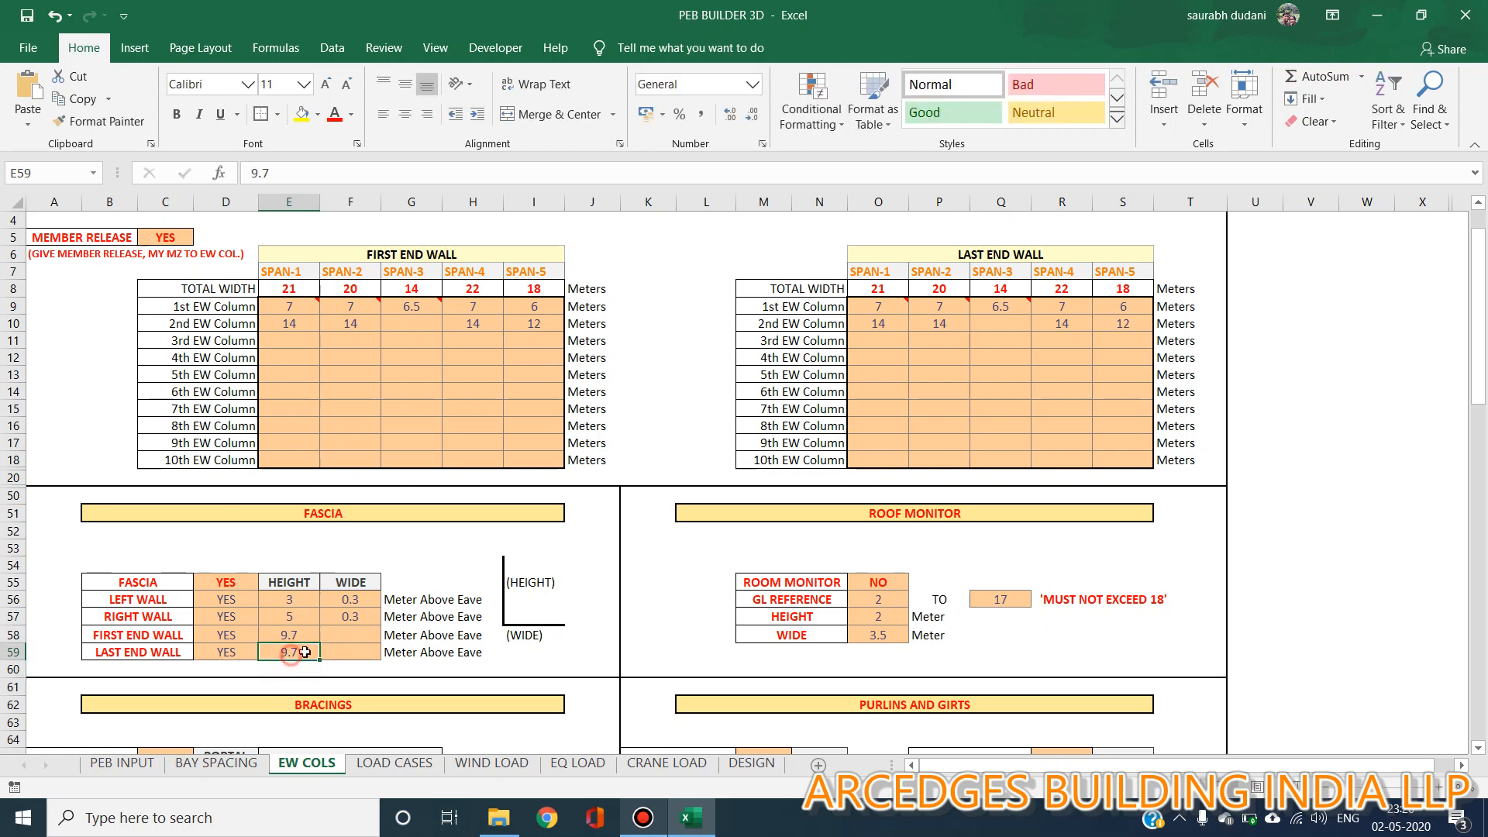
click(368, 636)
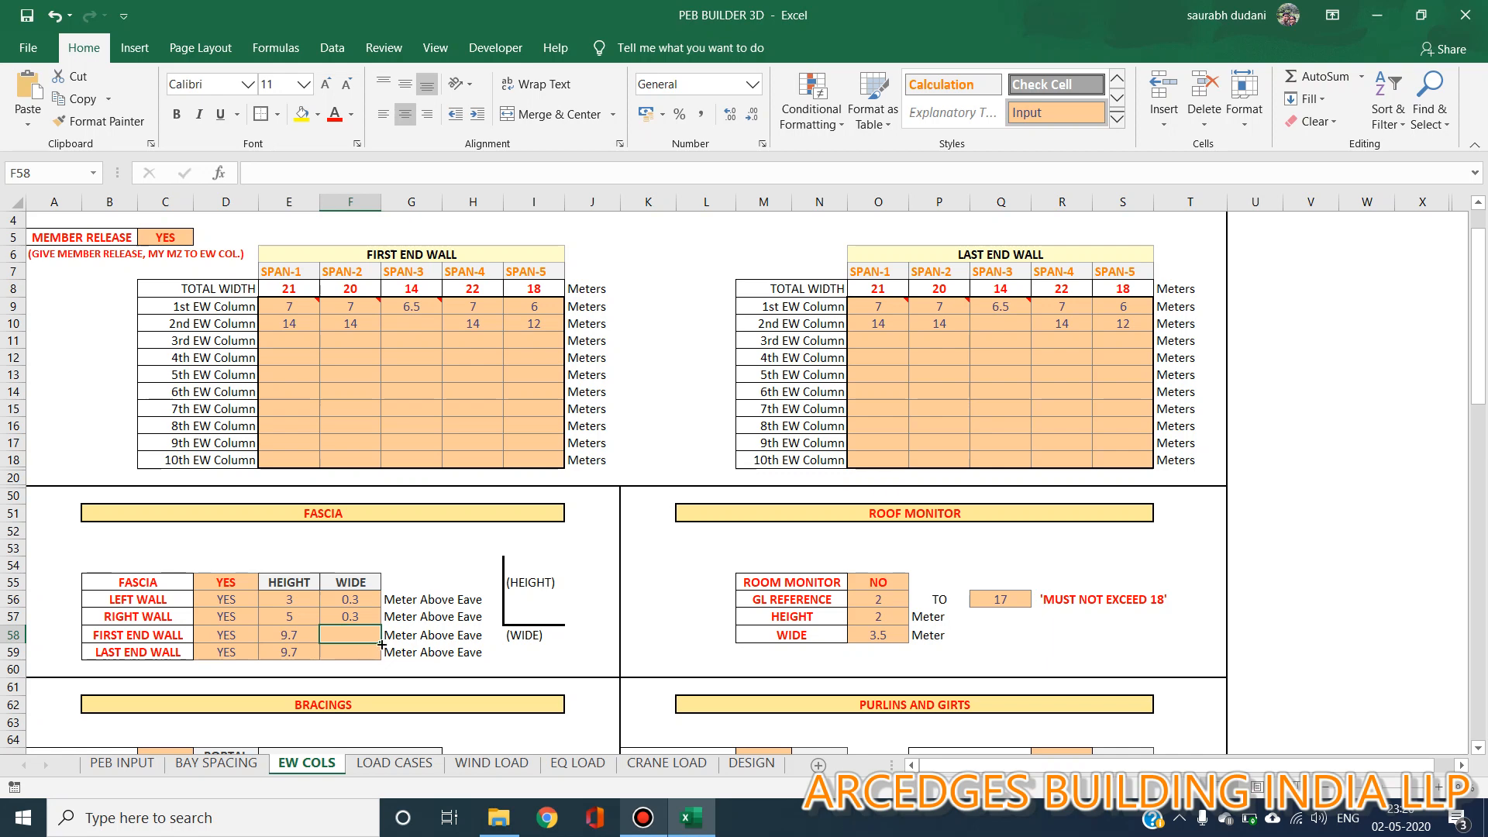
Set the main ROOM MONITOR option to YES in the roof monitor section
scroll(658, 589, down, 1)
click(903, 532)
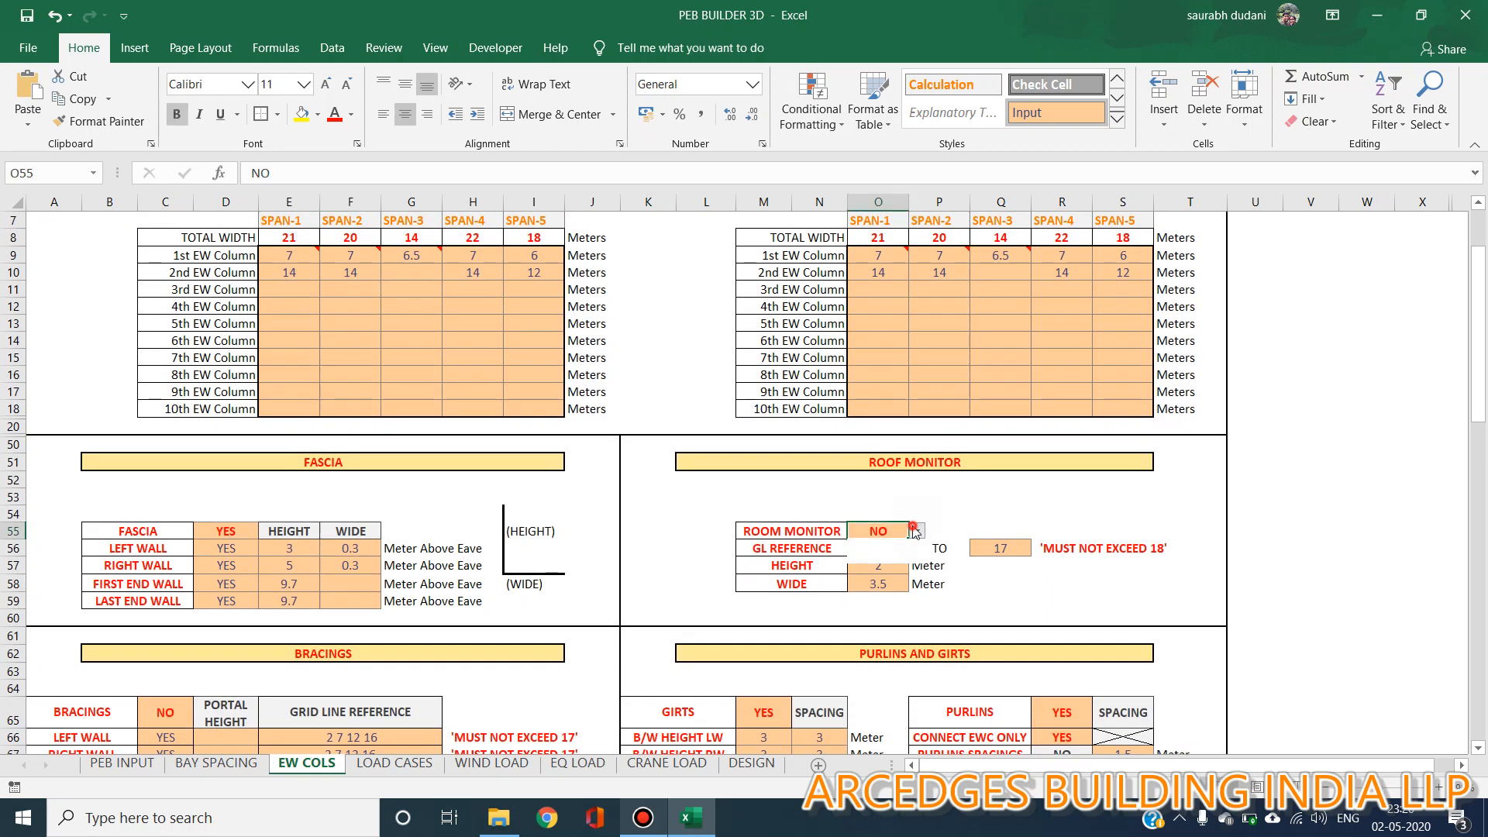
click(880, 543)
click(979, 516)
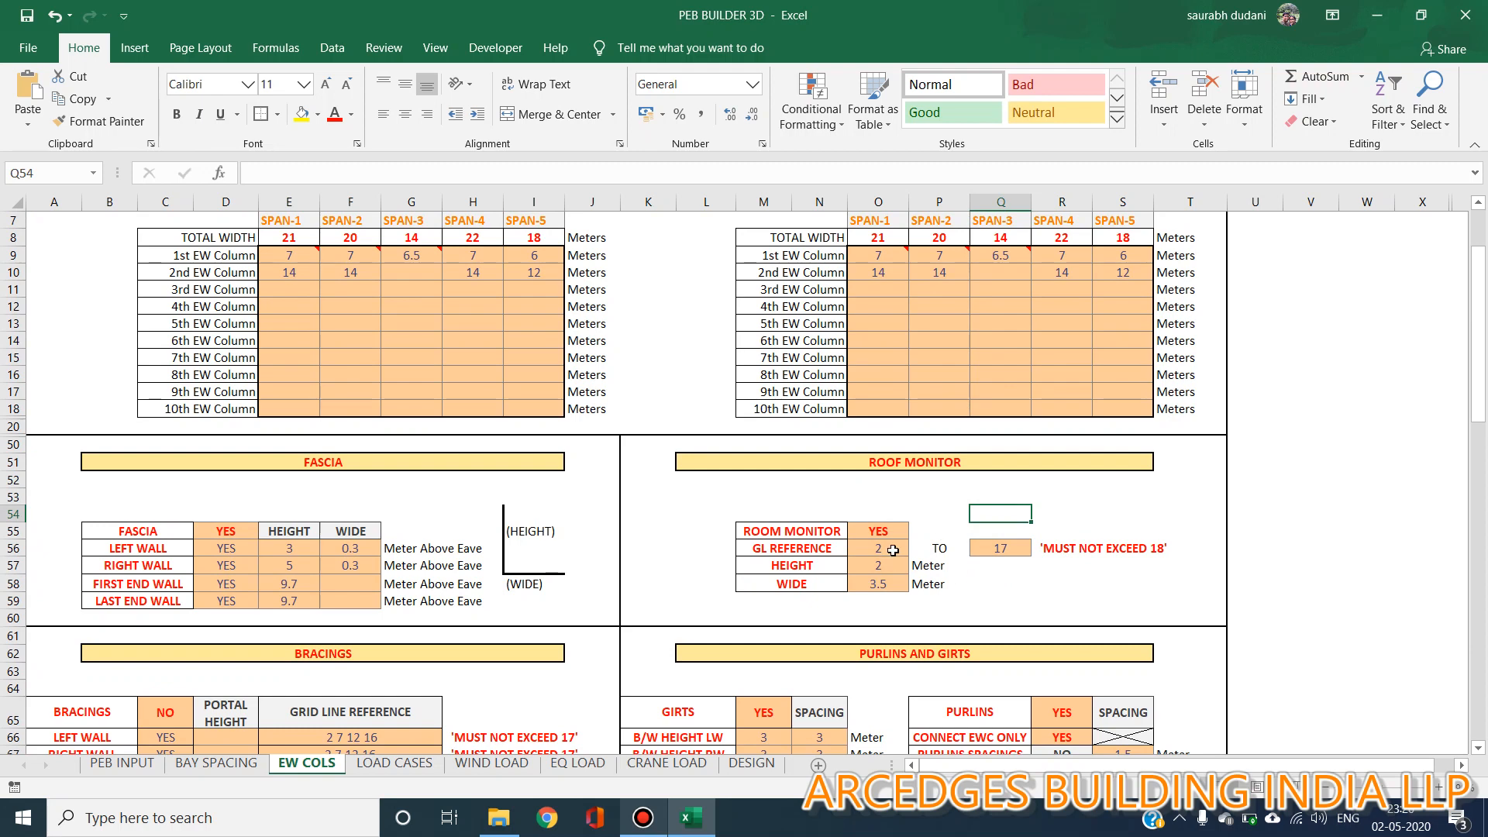
Check the roof monitor's grid line range and limit against the BAY SPACING sheet, and examine the monitor's height and width
click(1066, 555)
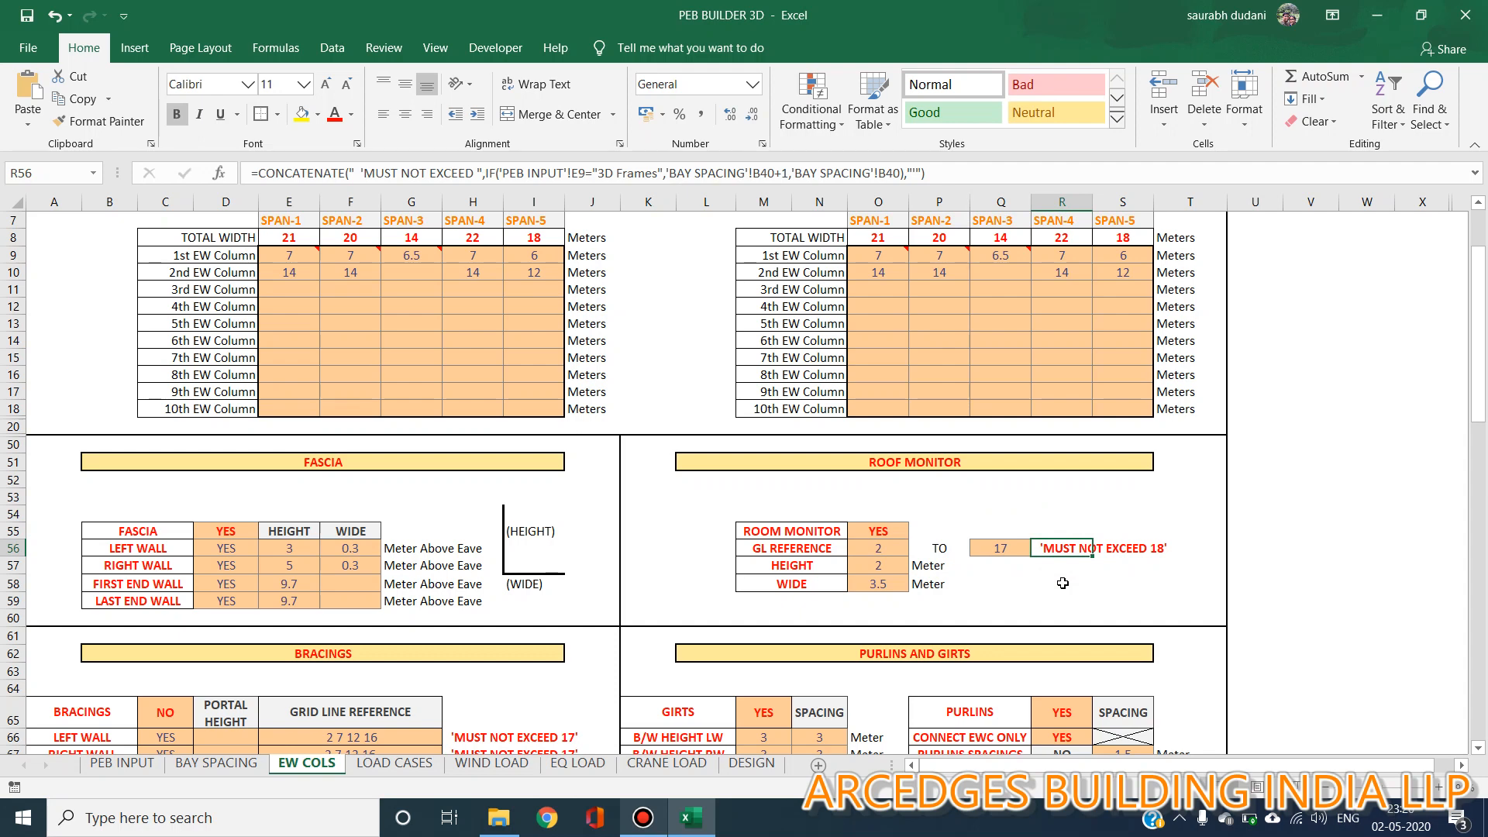
click(1062, 581)
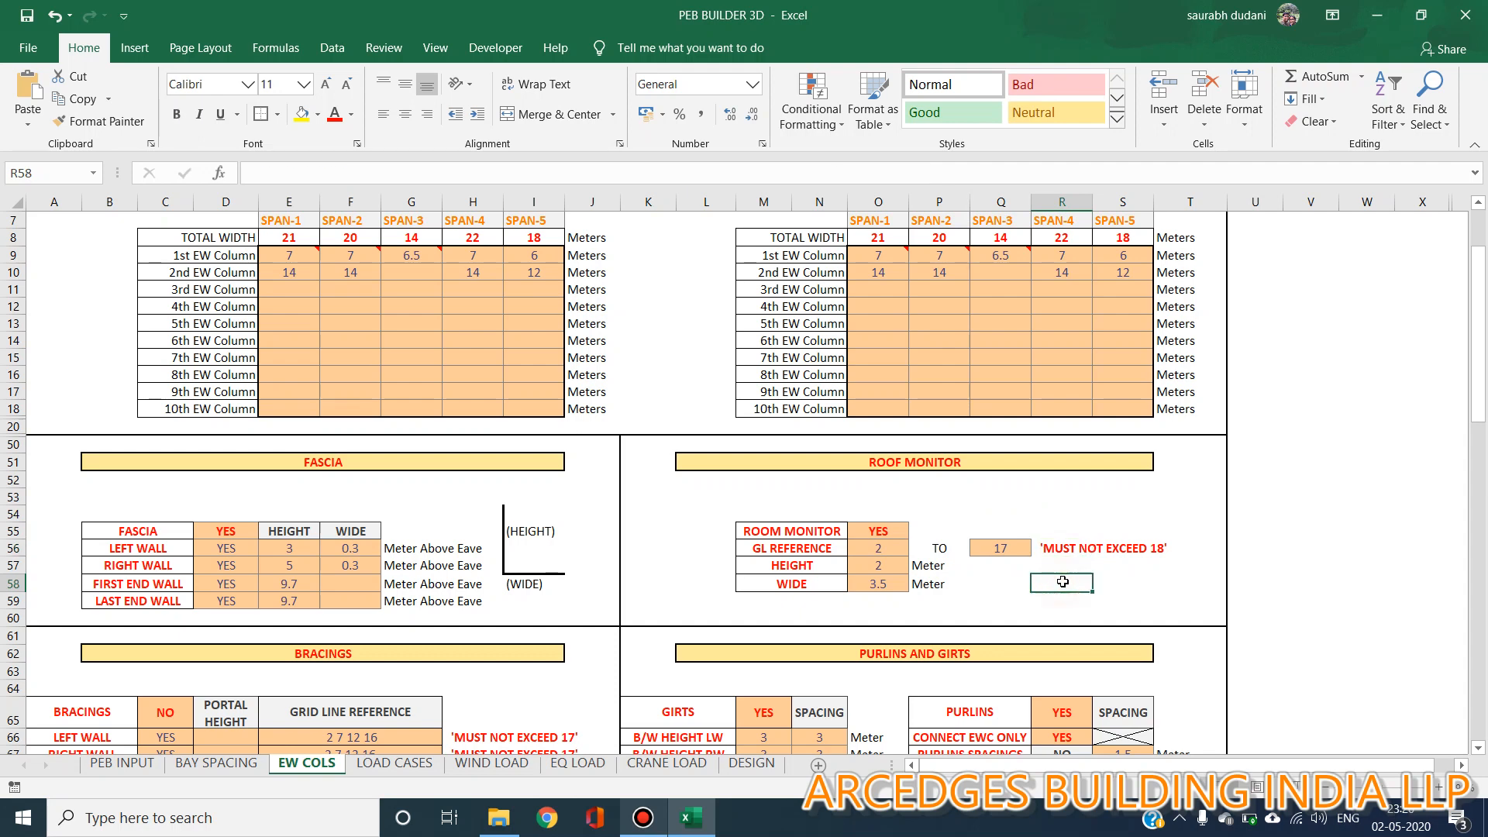
click(216, 762)
drag(175, 290, 165, 438)
click(714, 614)
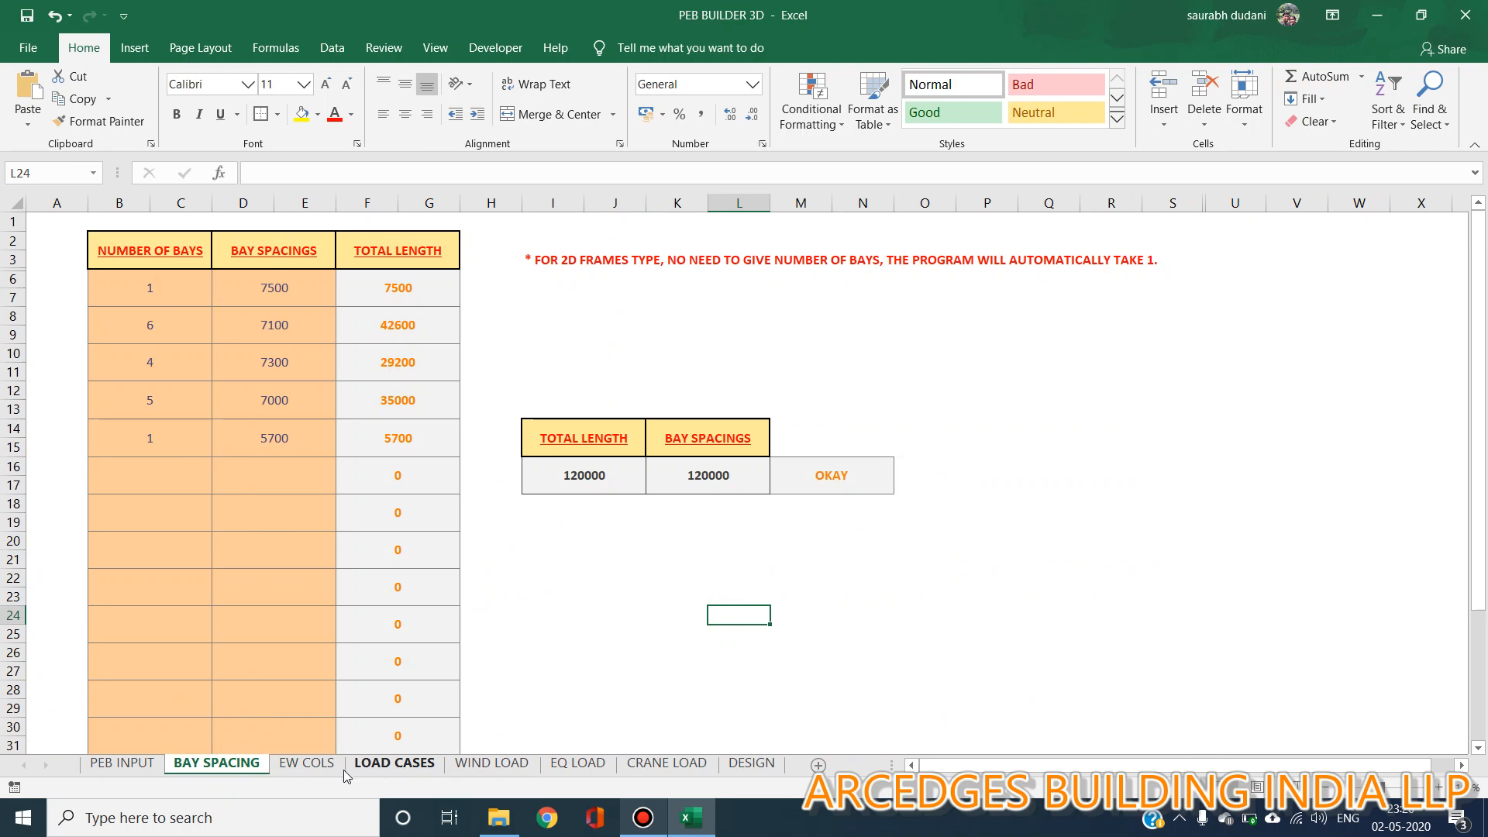
click(318, 765)
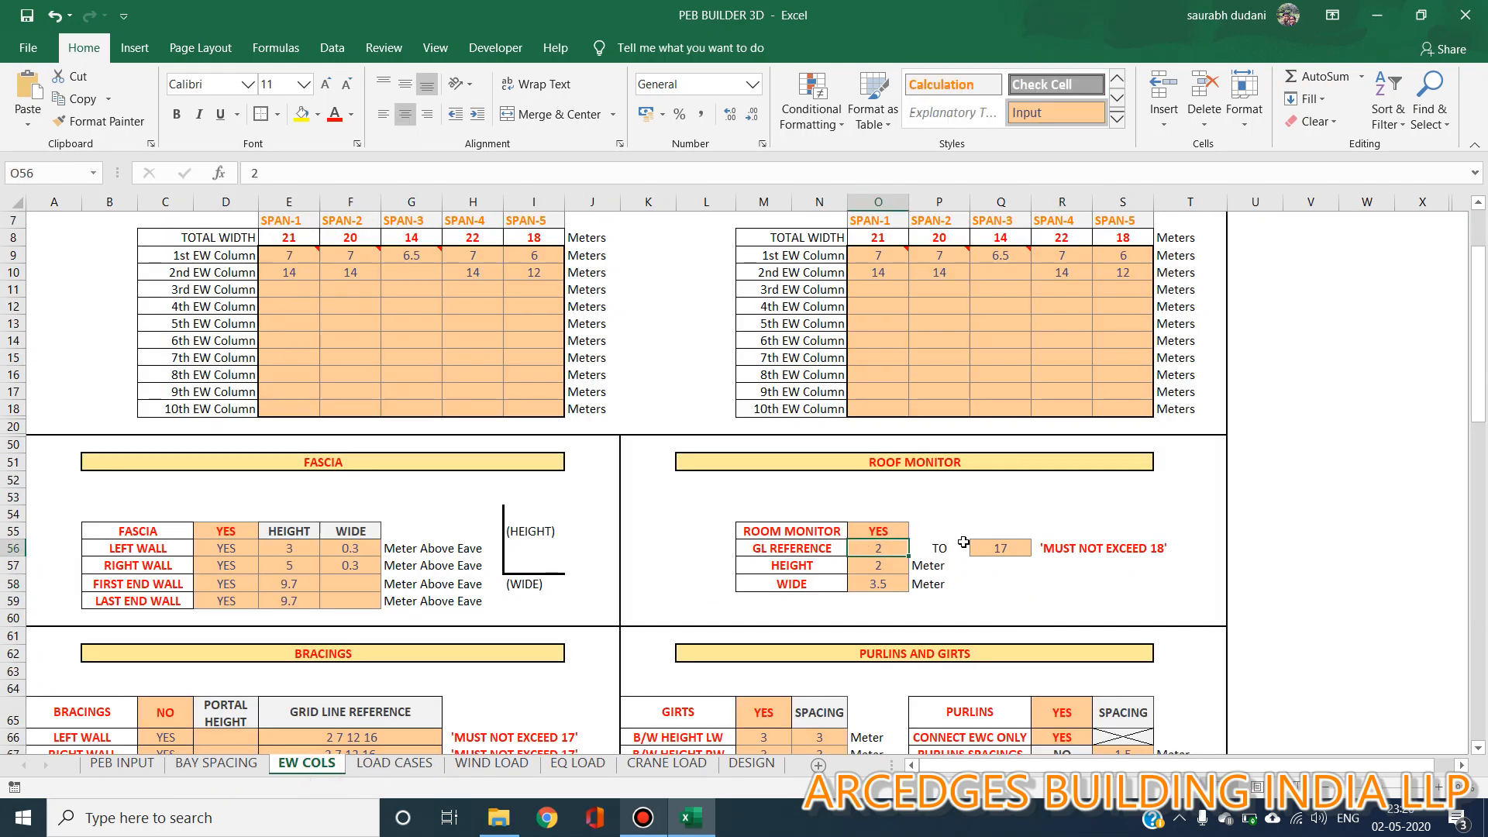
click(1022, 550)
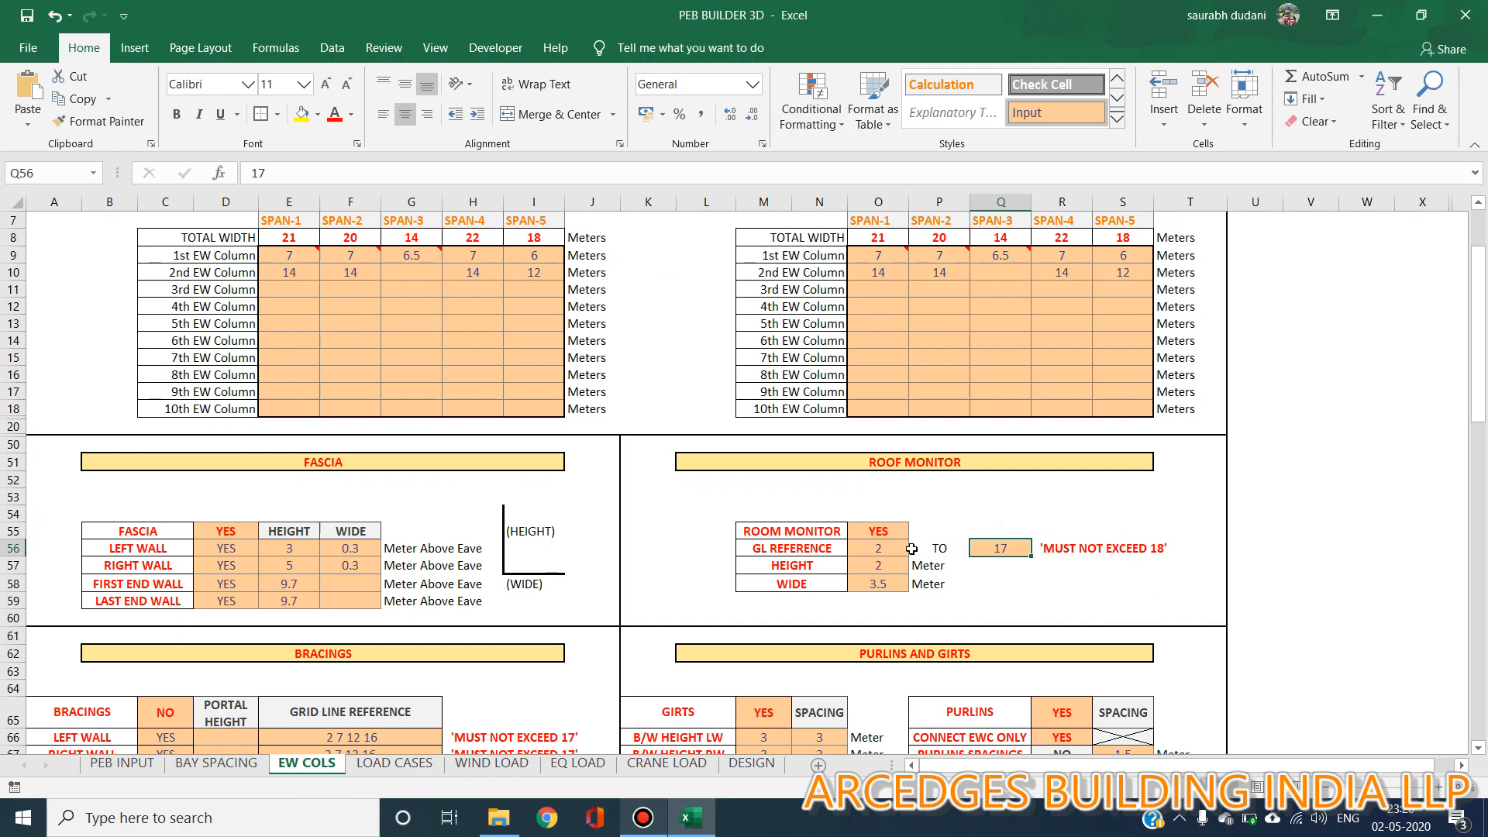
scroll(922, 547, down, 1)
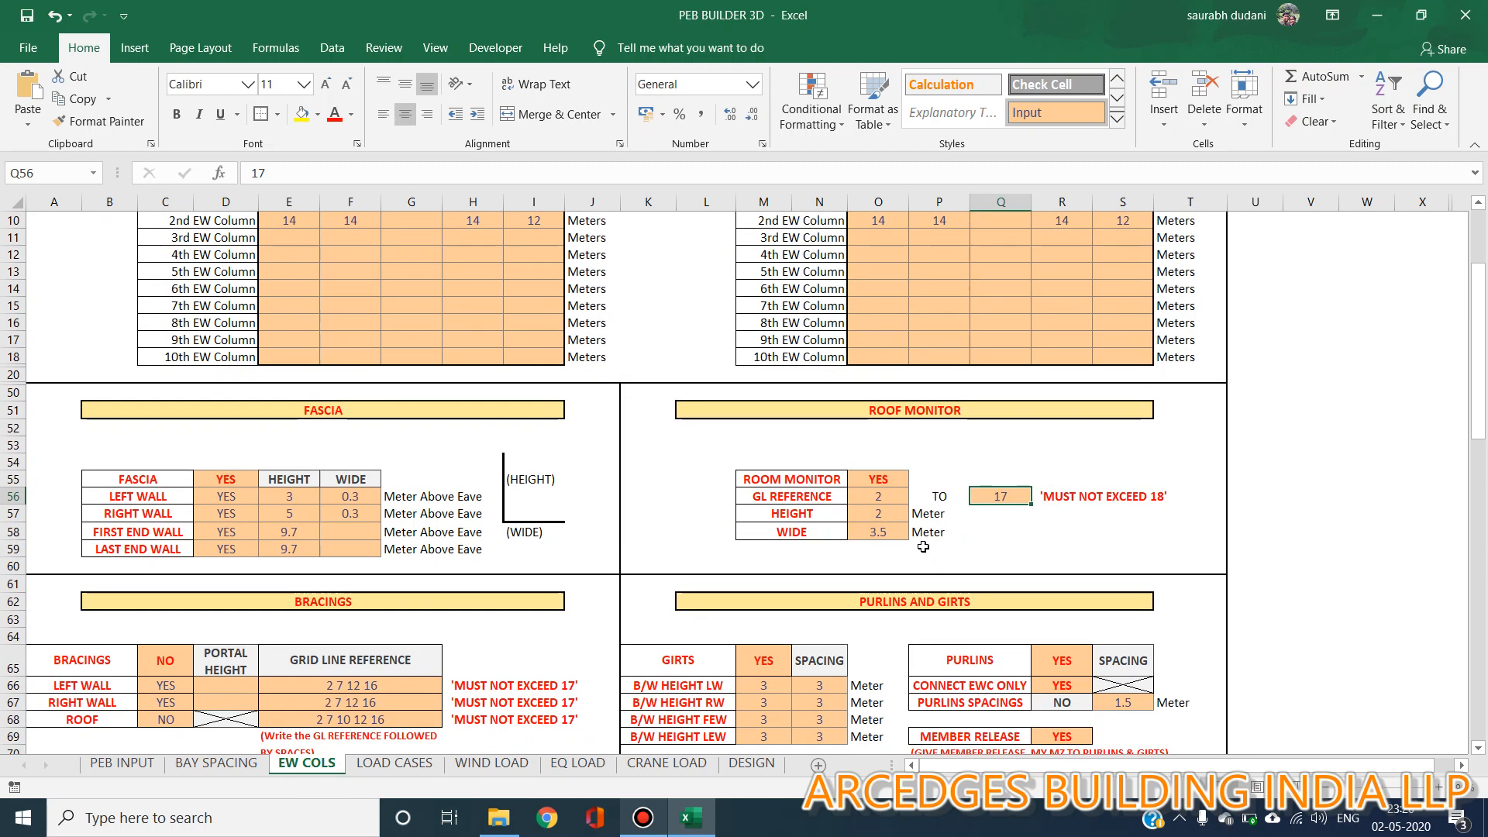
click(881, 513)
click(879, 532)
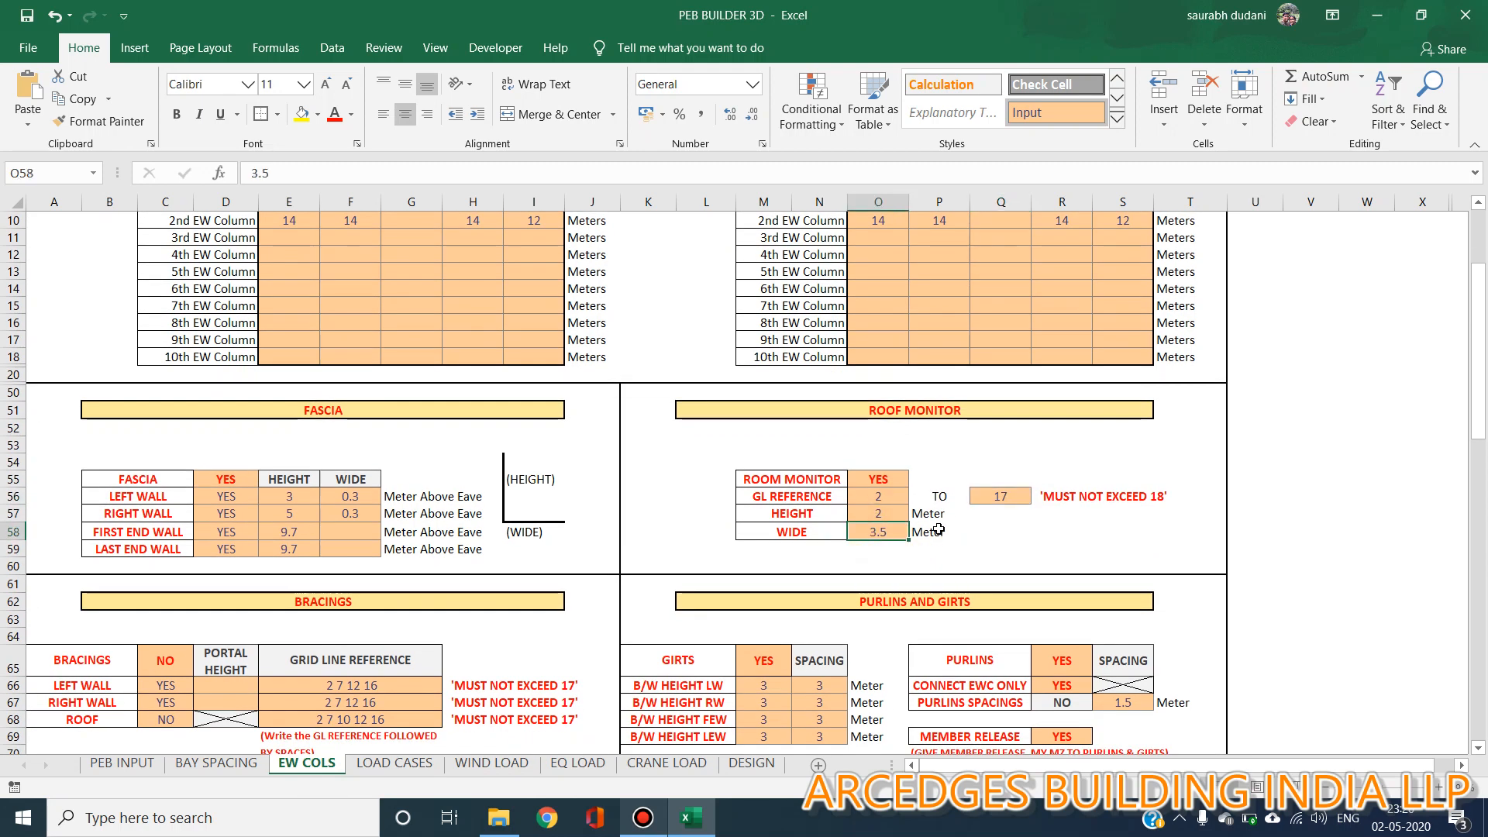
Try NO for the purlins' CONNECT EWC ONLY option, check the purlin spacing entry, and restore the option to YES
scroll(978, 510, down, 3)
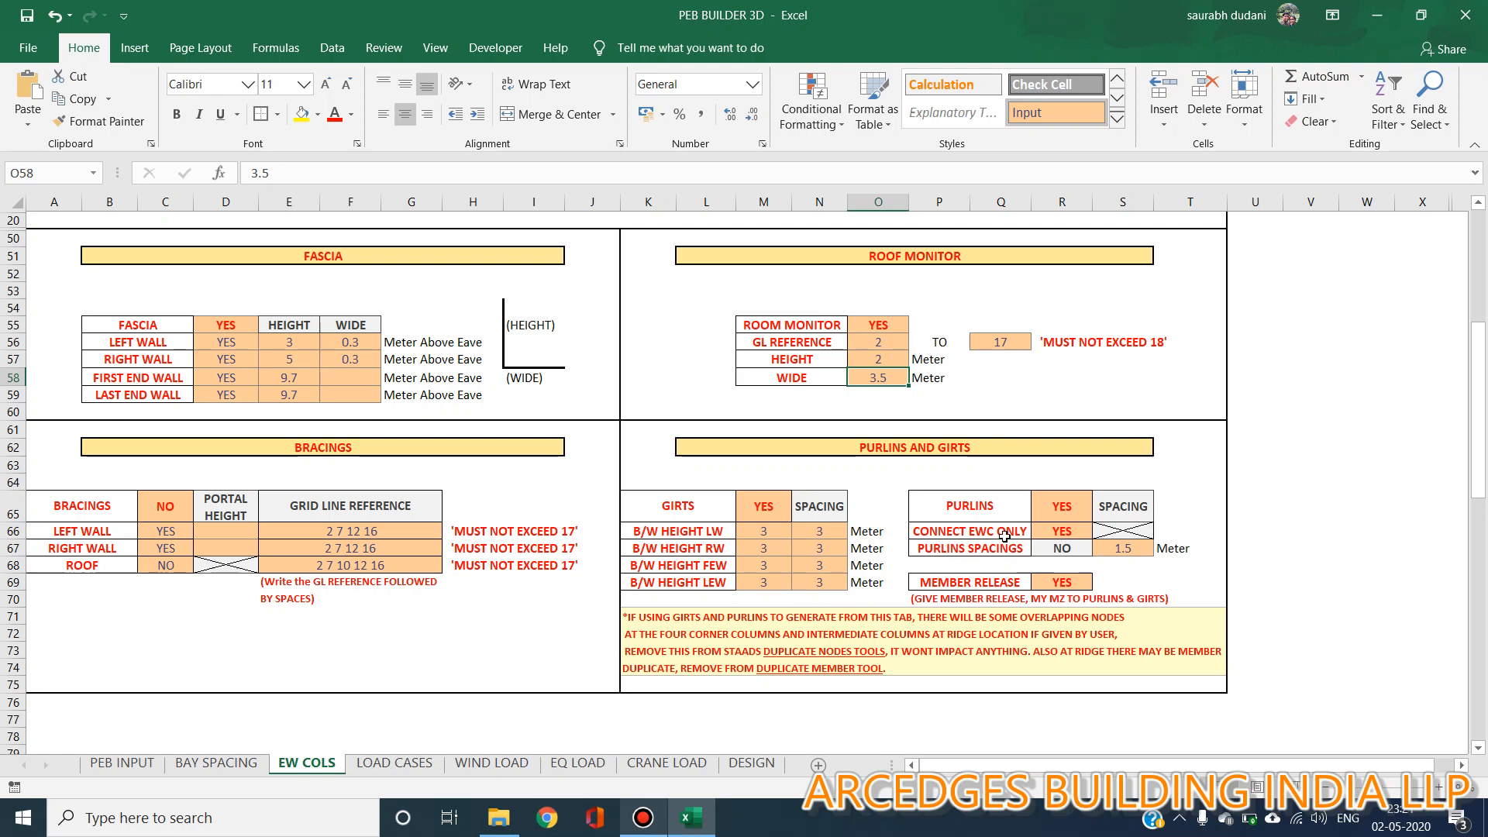
scroll(375, 357, up, 6)
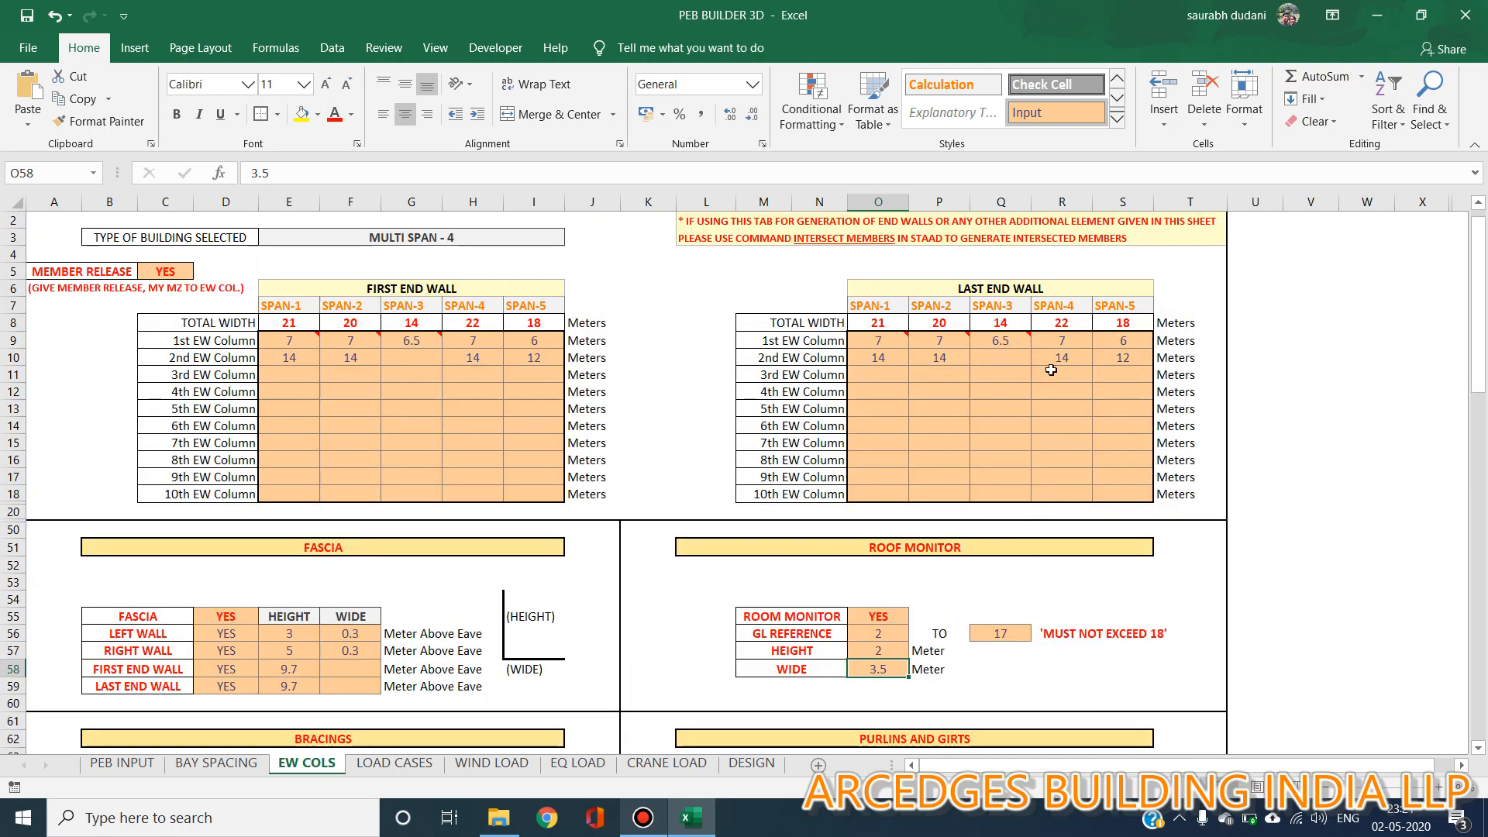
scroll(1065, 458, down, 4)
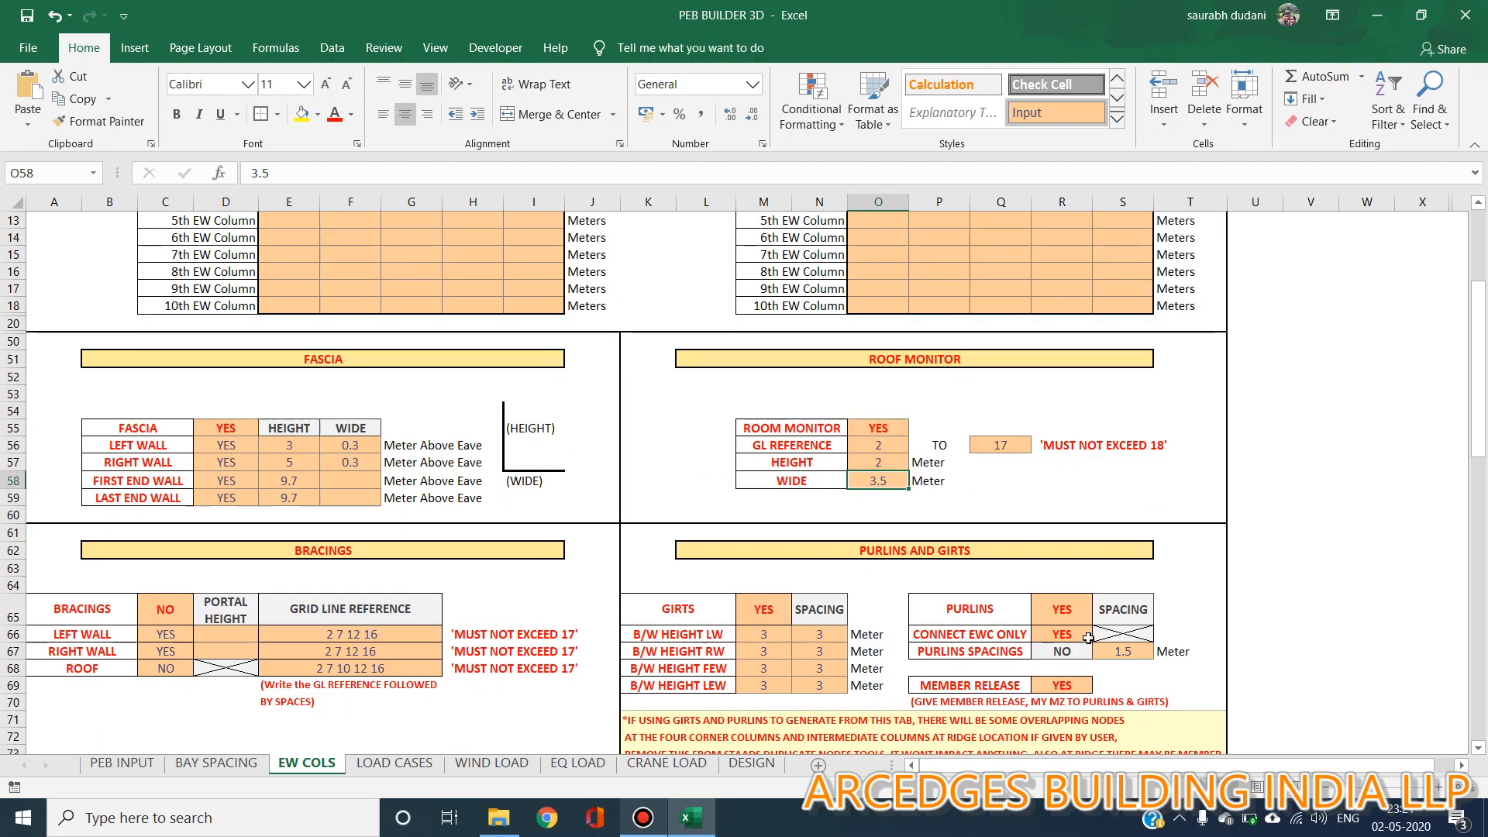
click(1062, 637)
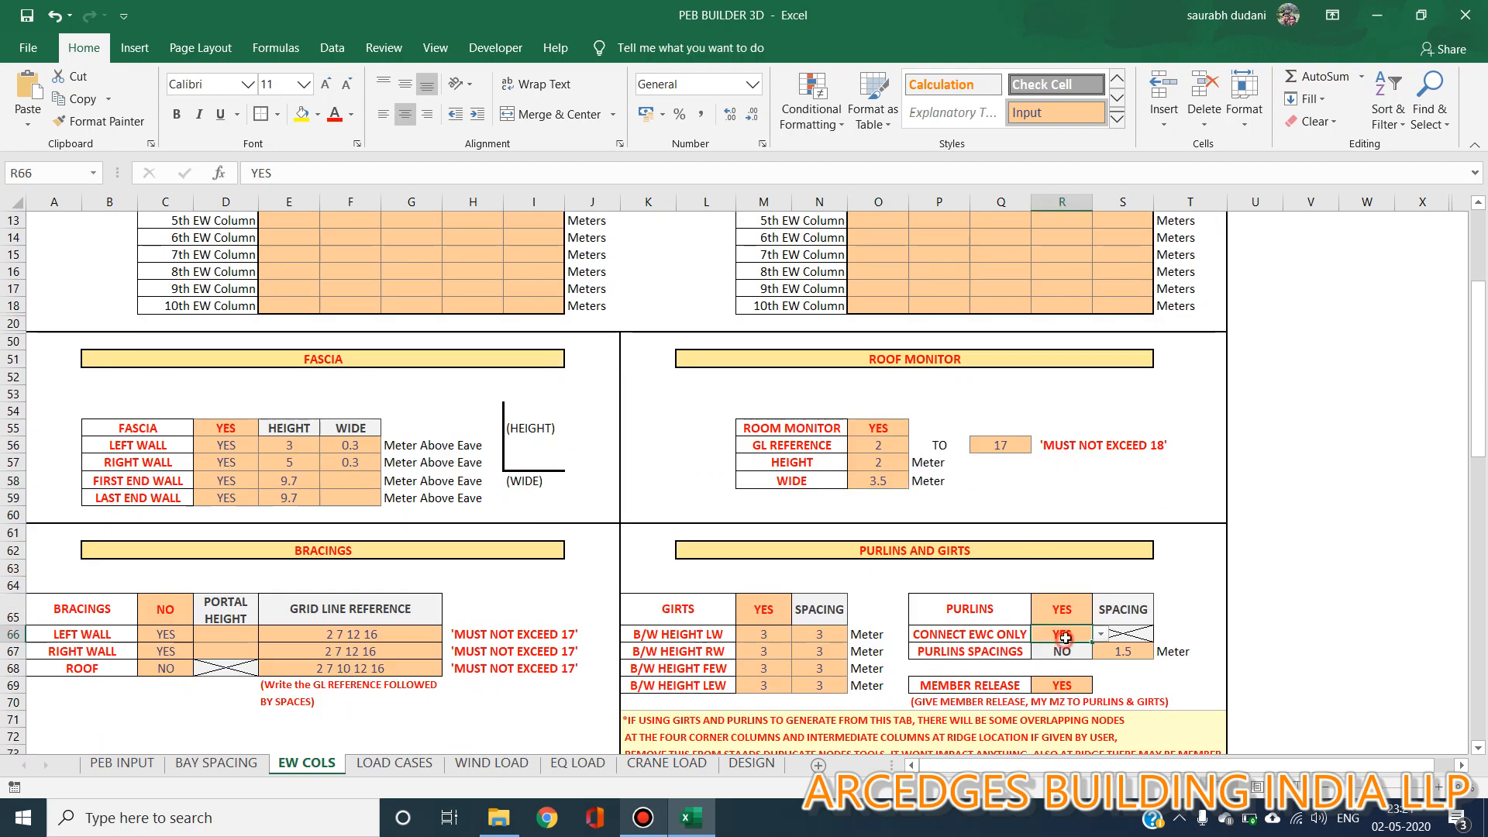
click(1100, 634)
click(1085, 660)
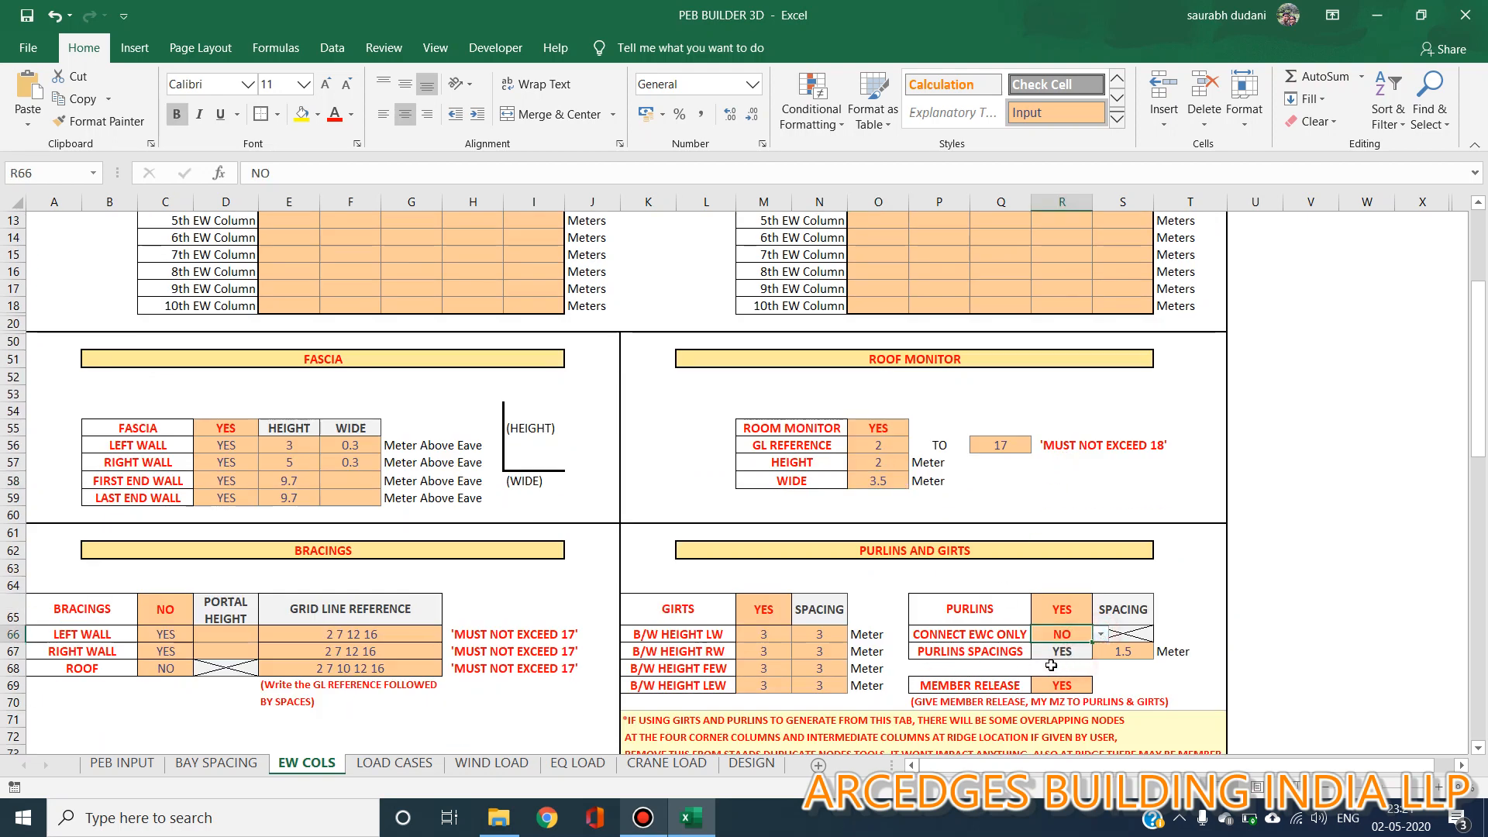
click(1083, 659)
click(1127, 651)
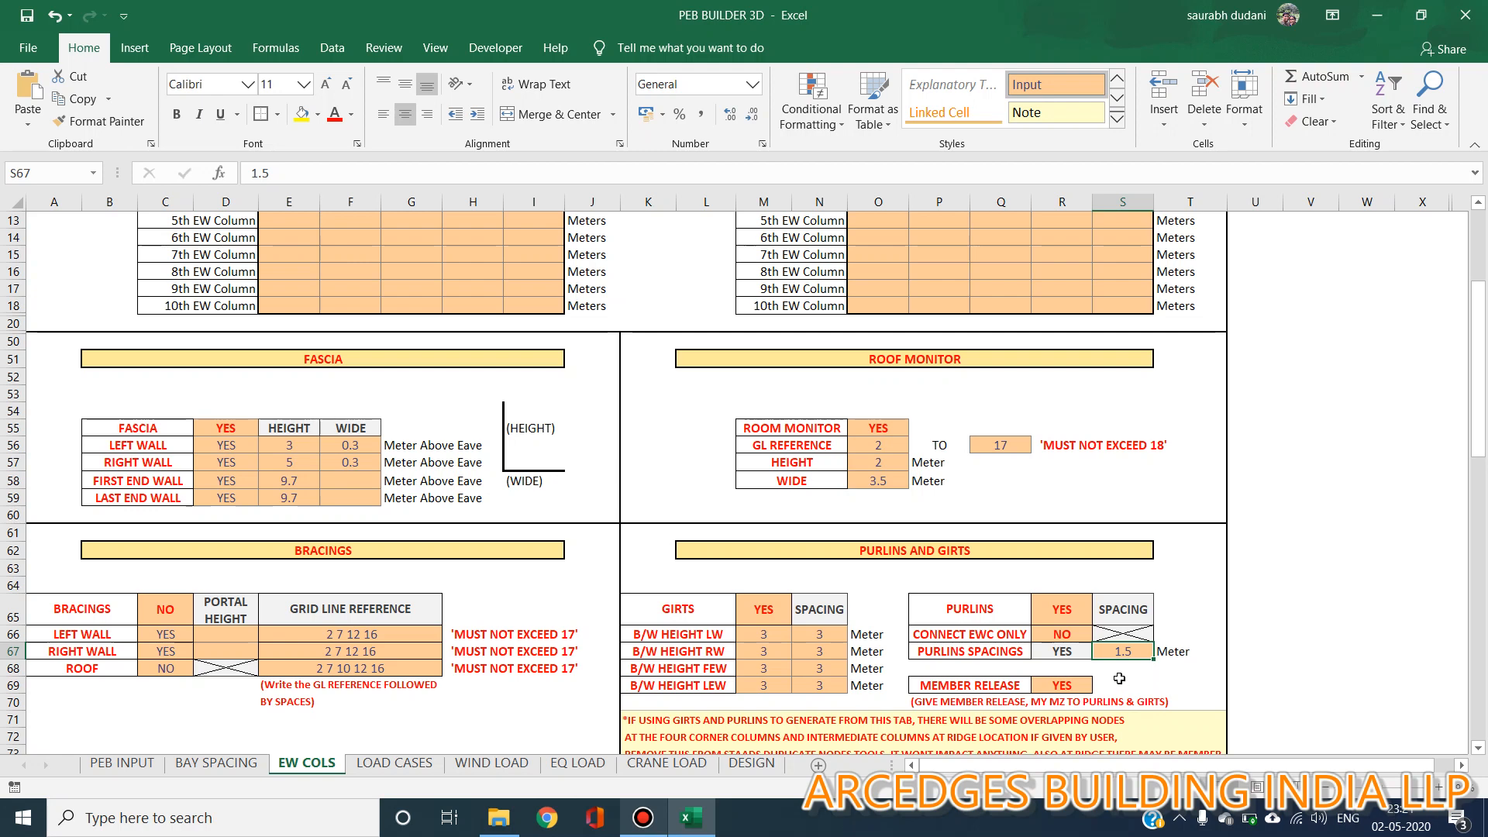
click(1077, 637)
click(1100, 634)
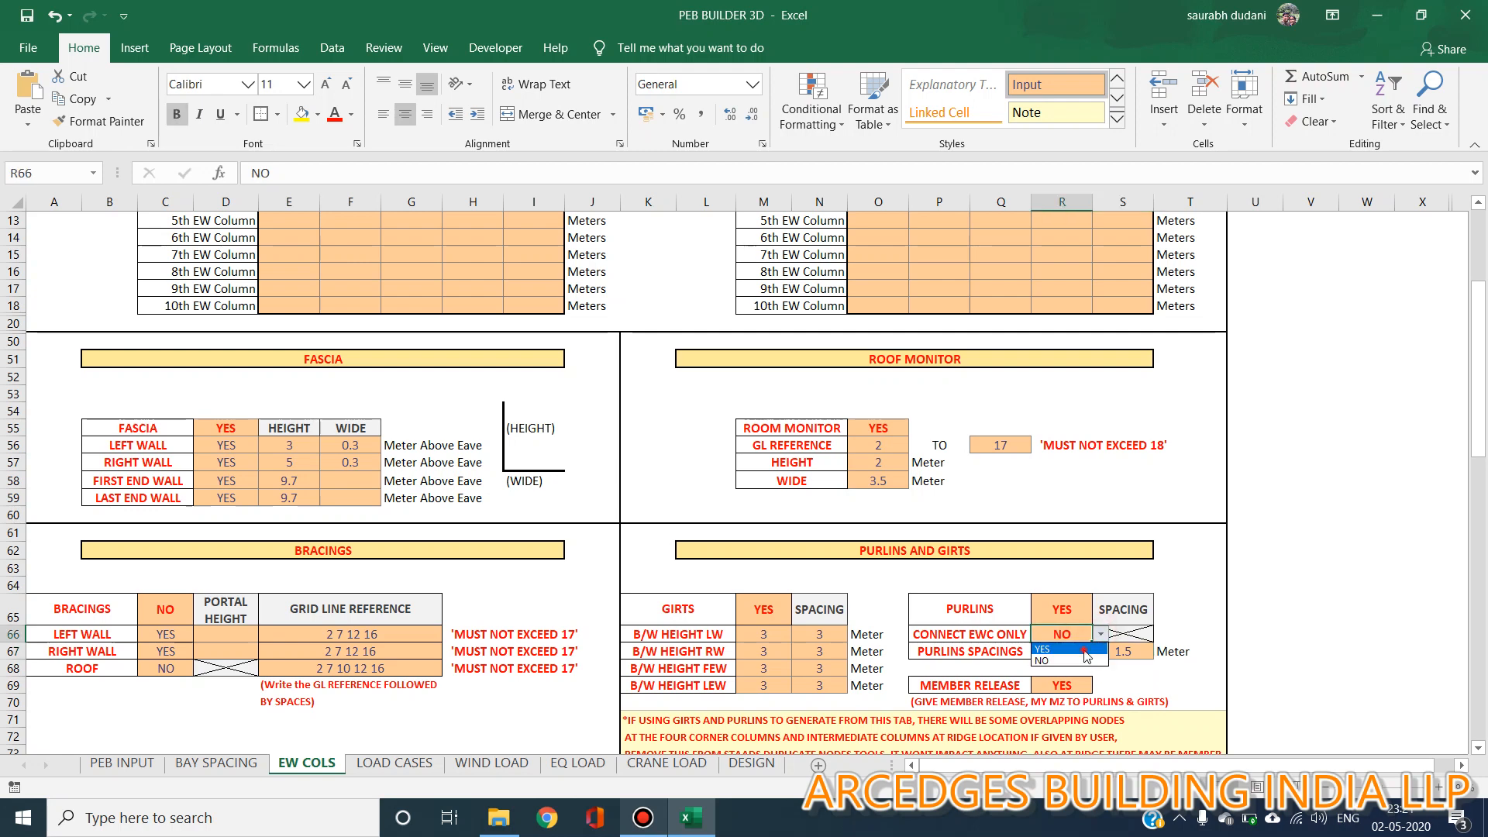
click(1083, 649)
click(1315, 620)
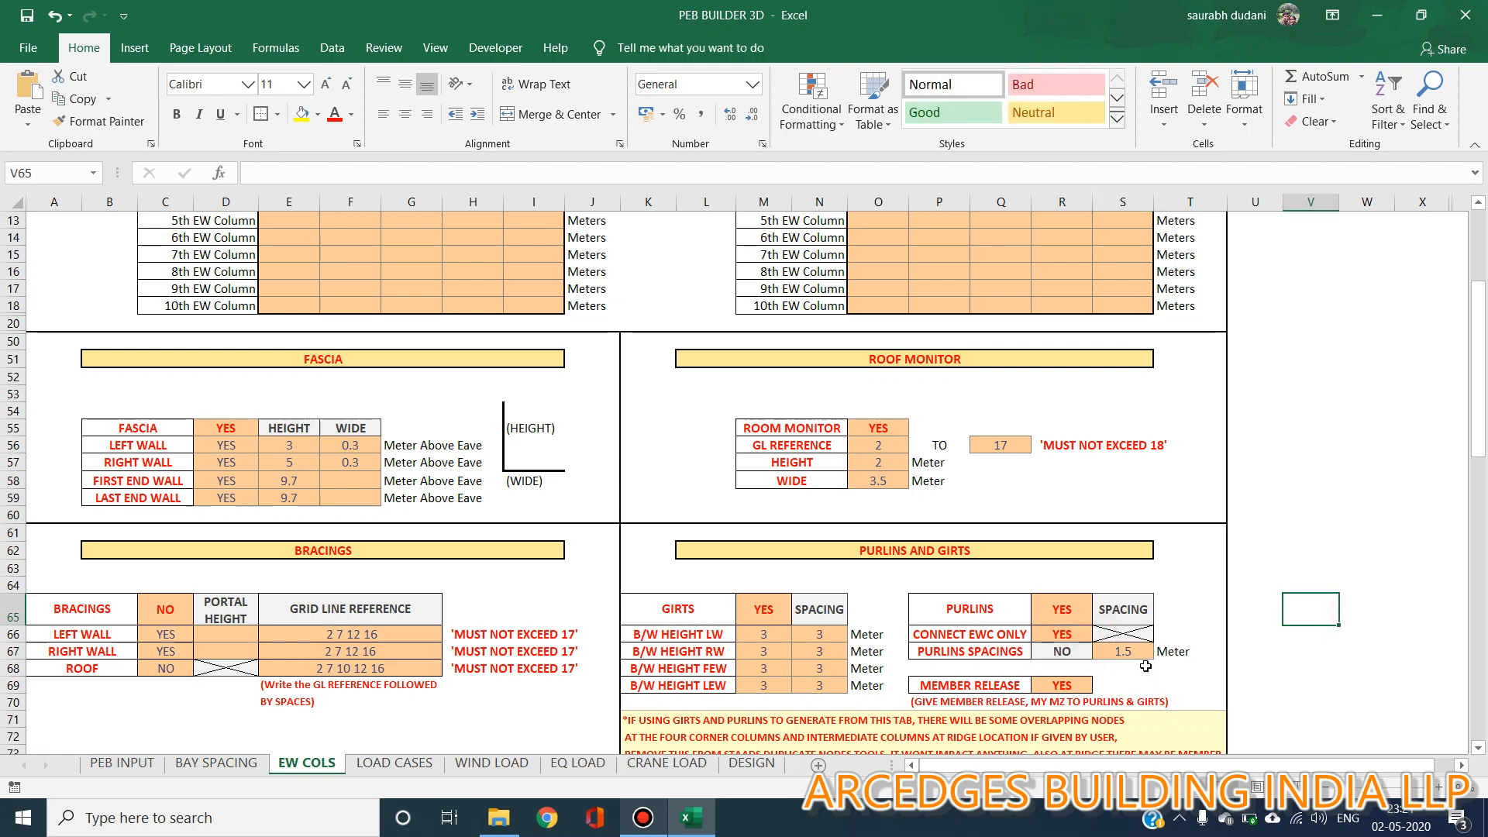
Set the last end wall's Span-4 distances to 6, 12 and 18 meters for the 1st, 2nd and 3rd EW columns
scroll(1092, 624, up, 2)
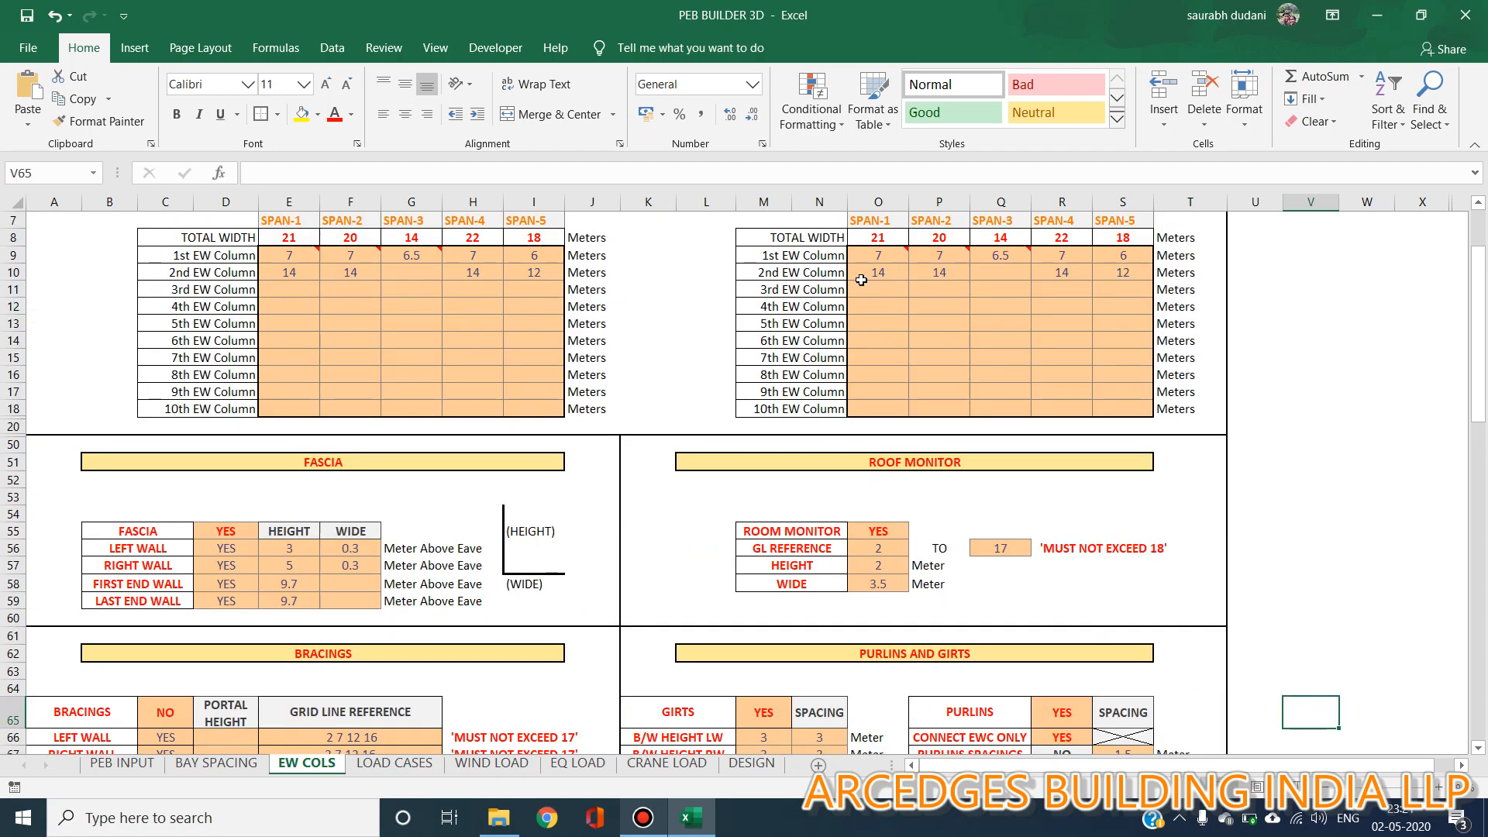
scroll(924, 556, down, 2)
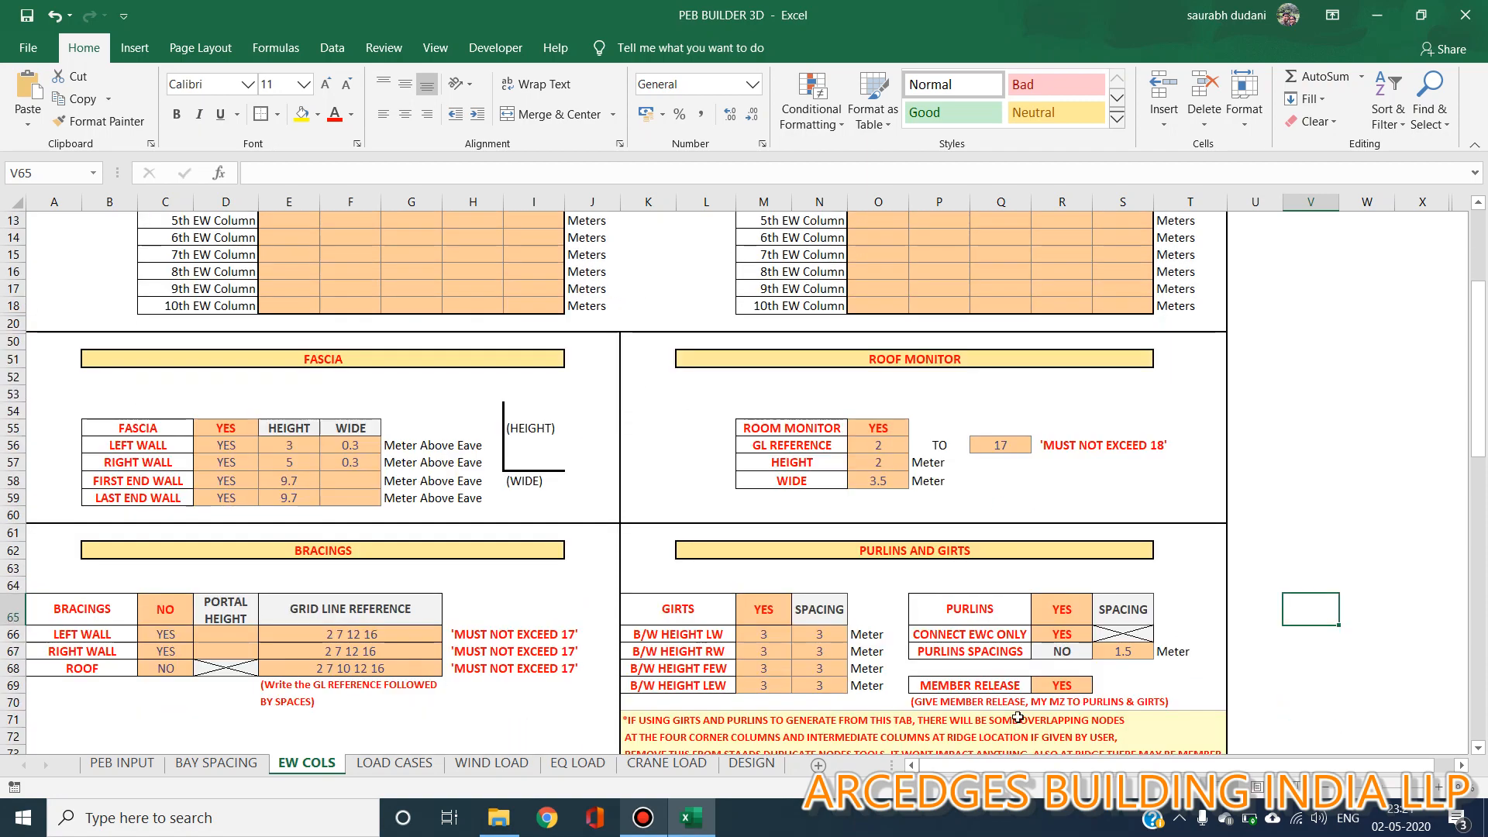
scroll(522, 409, up, 3)
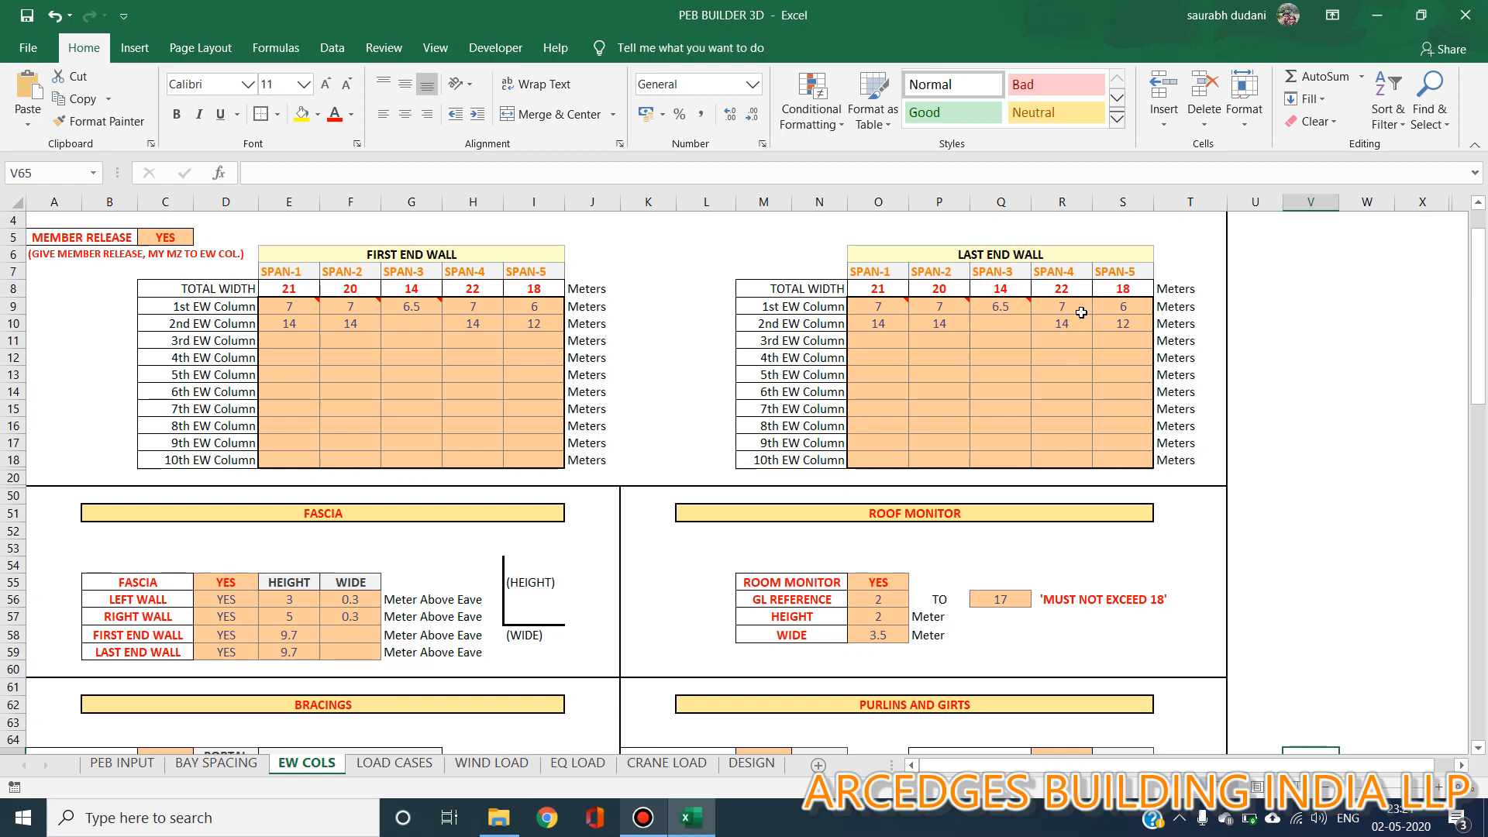
click(1079, 307)
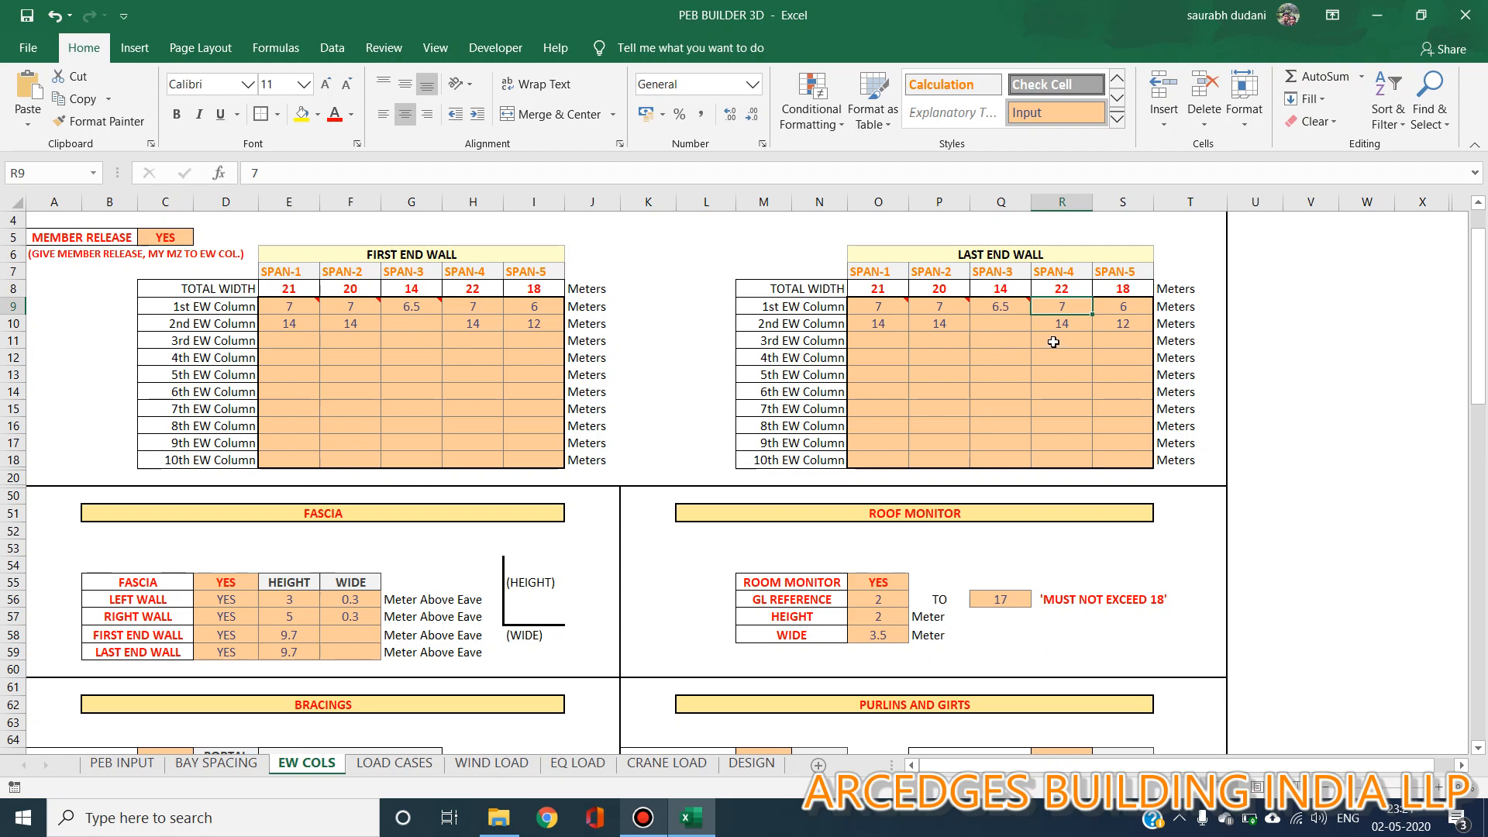
text(6)
key(Return)
text(12)
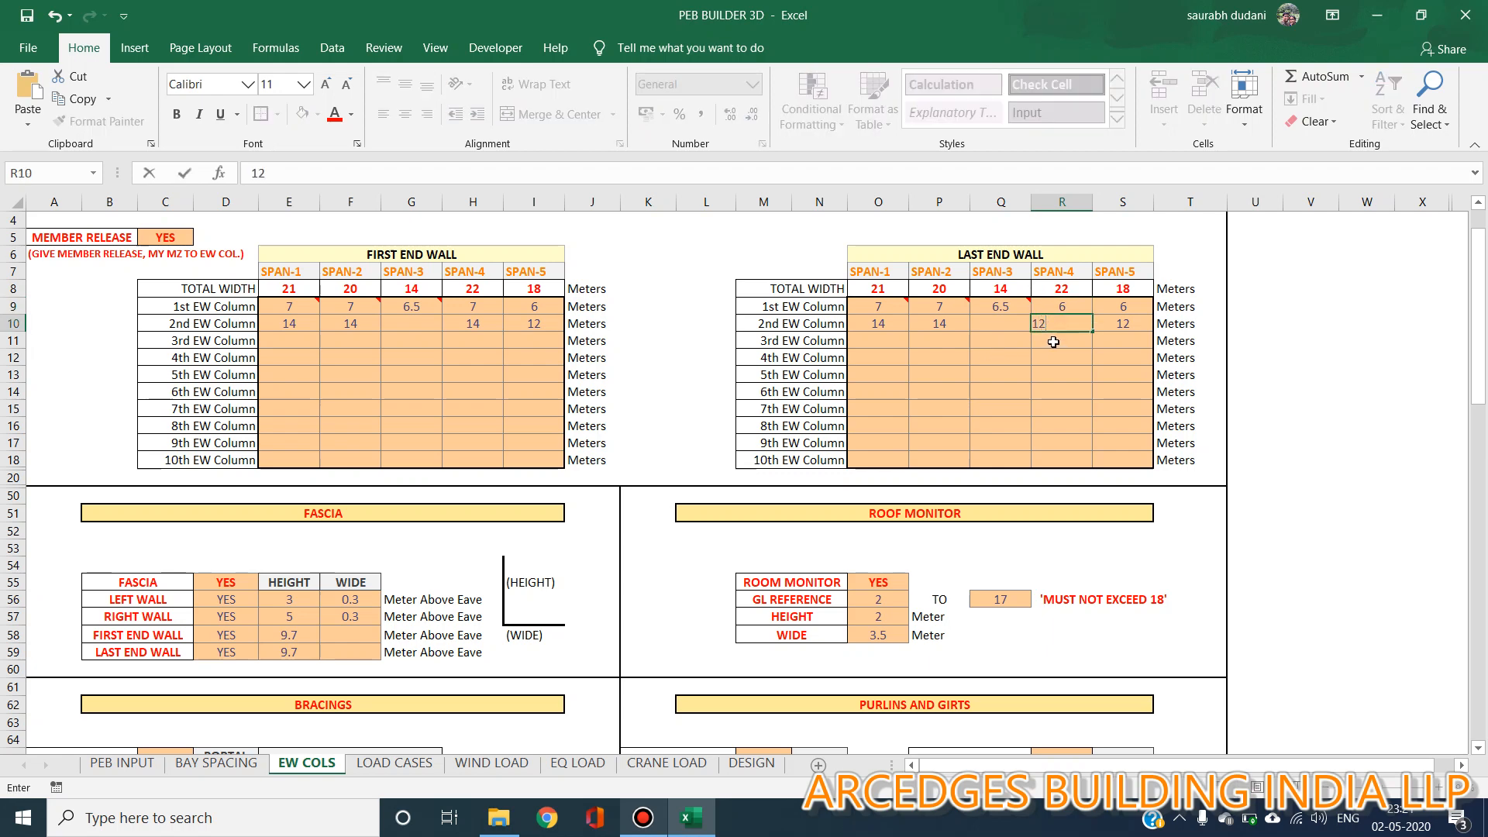
key(Return)
text(18)
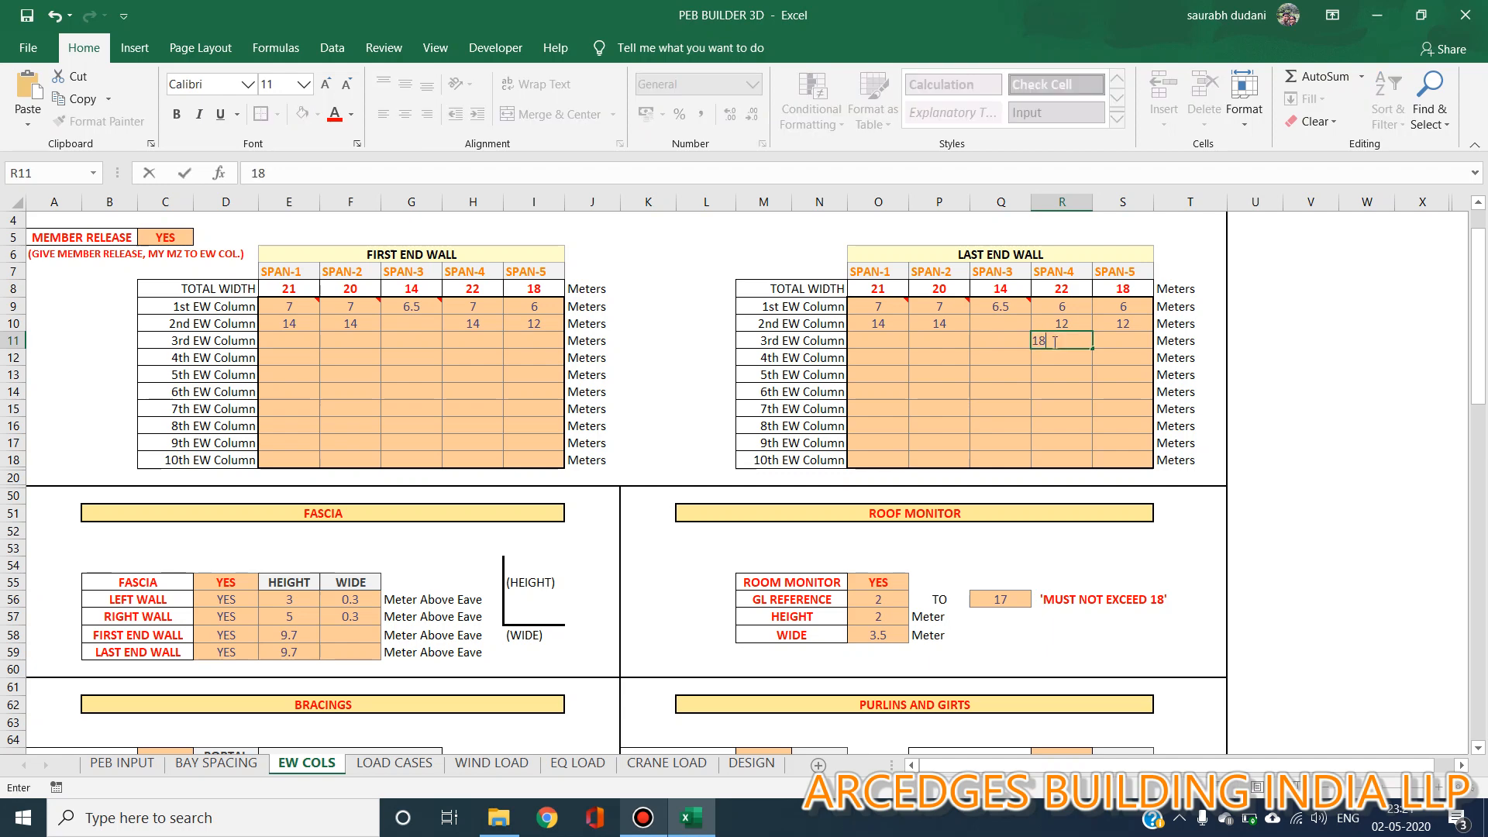
key(Return)
Check the first end wall's Span-4 column distances against those of the last end wall
click(482, 307)
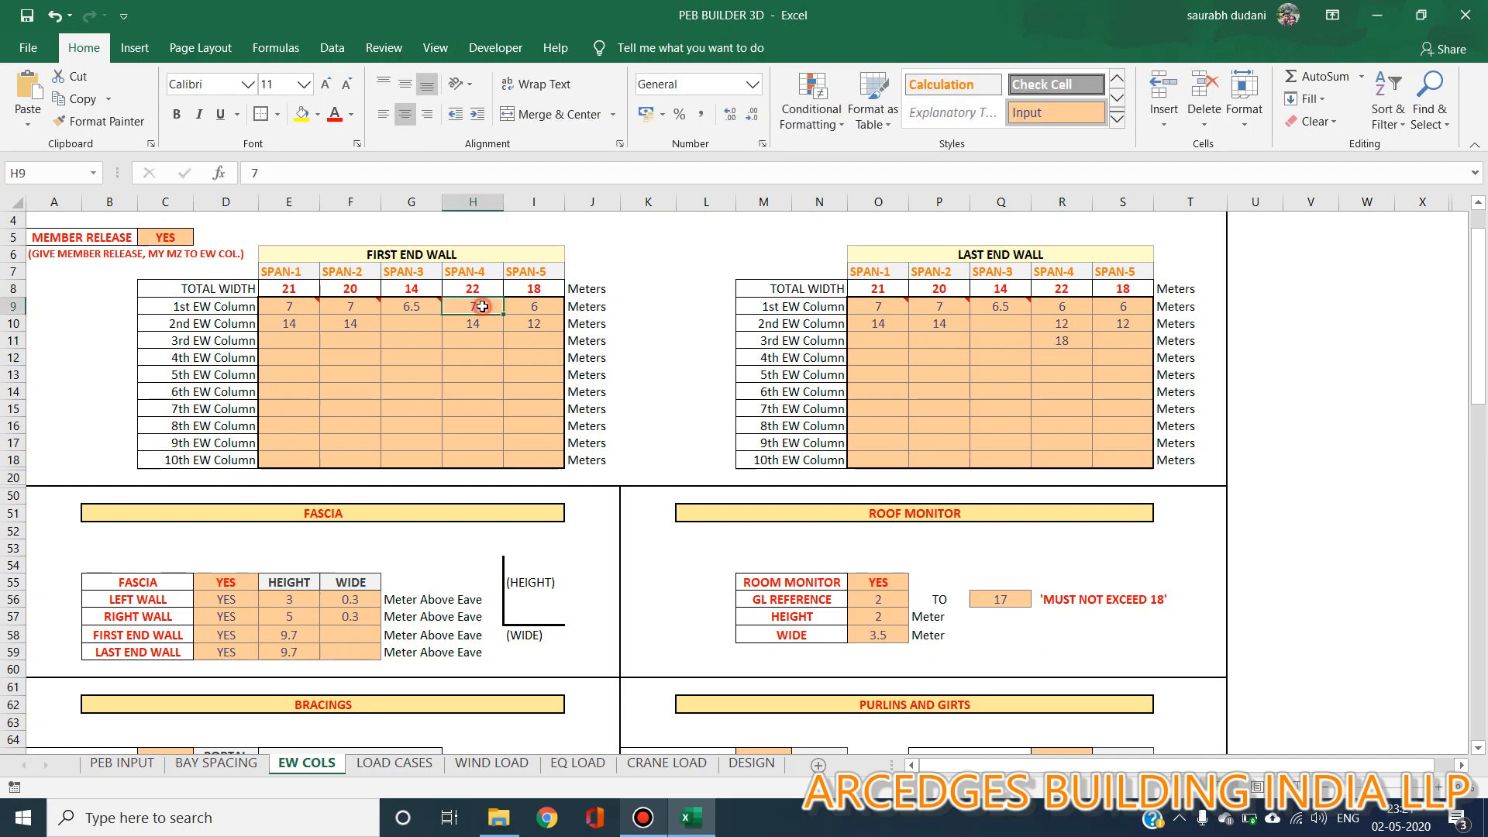
click(480, 326)
click(475, 388)
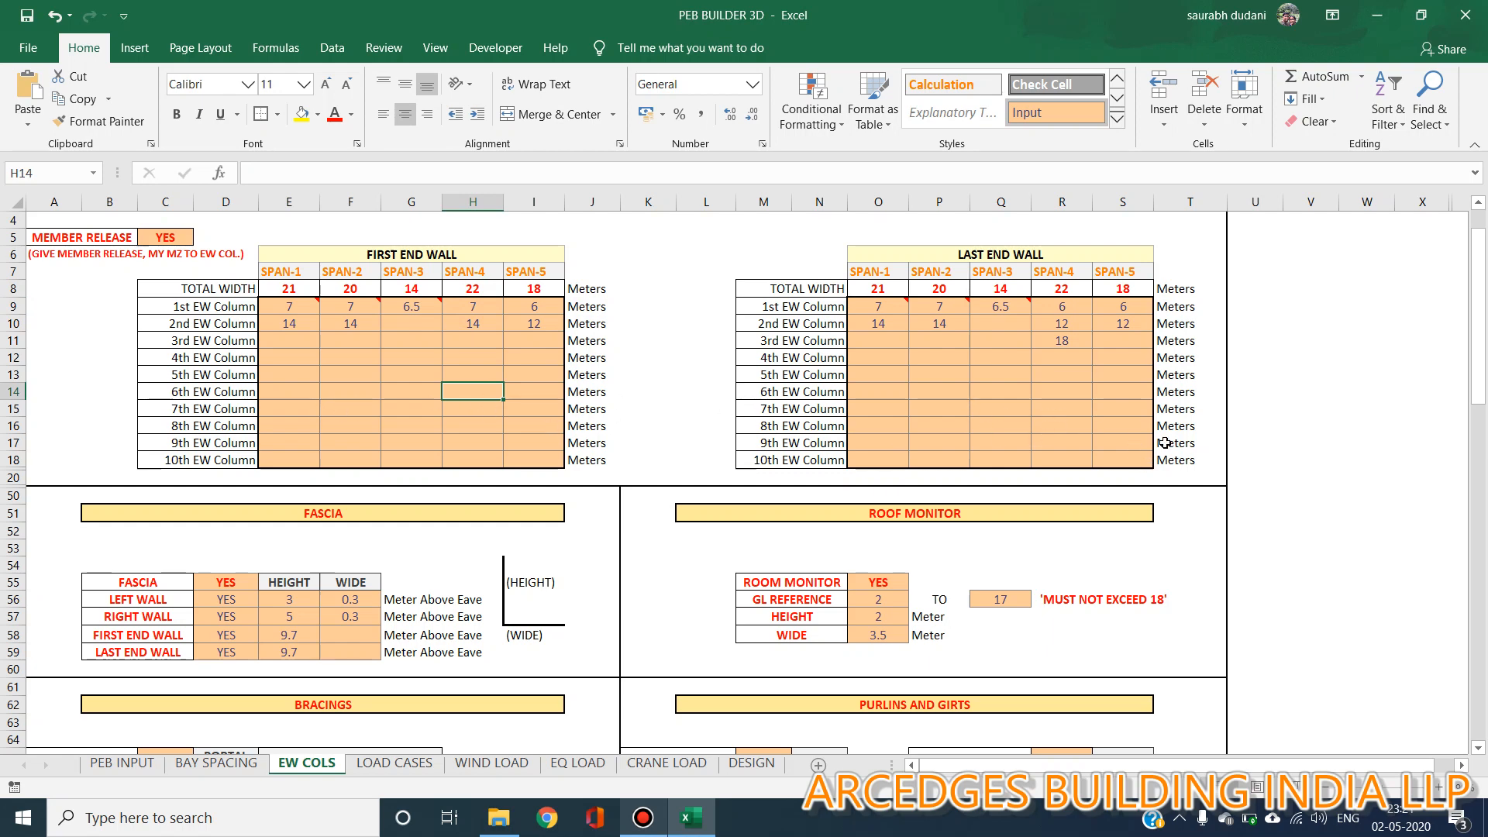
Set the MEMBER RELEASE option for purlins and girts to NO
scroll(1167, 442, down, 5)
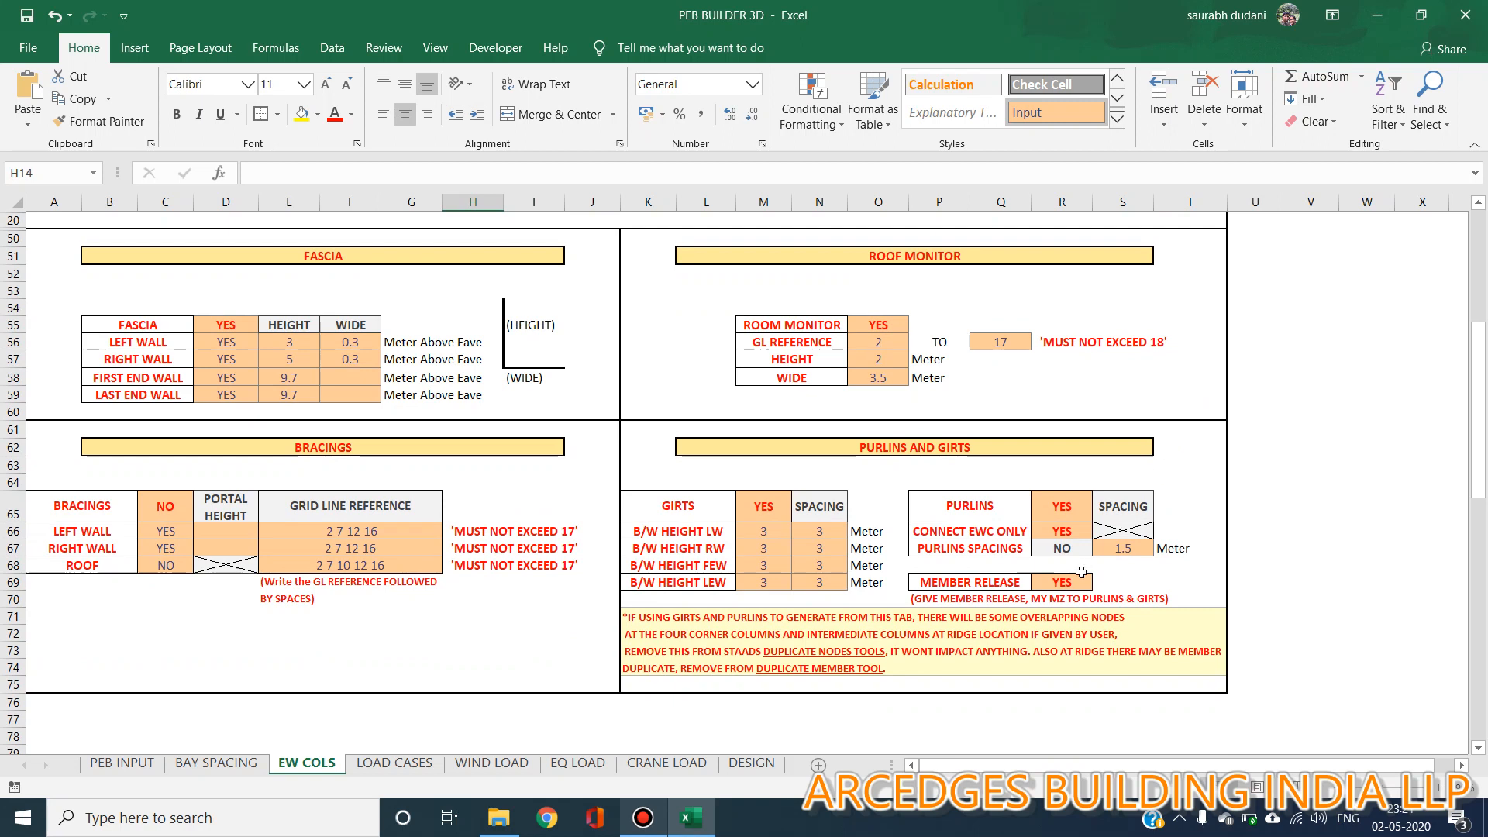
click(1076, 585)
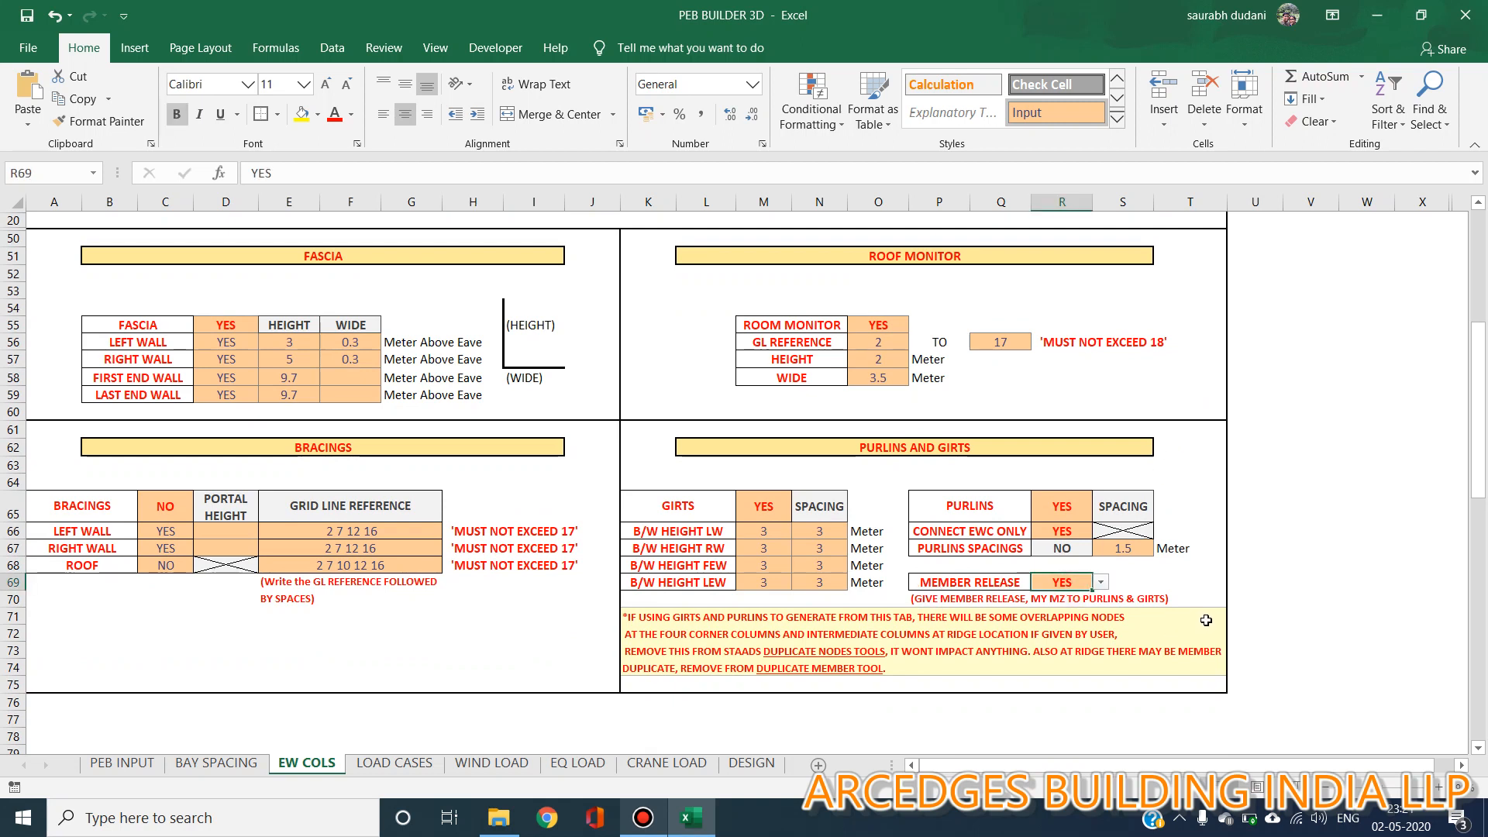
click(1100, 582)
click(1084, 610)
click(1141, 584)
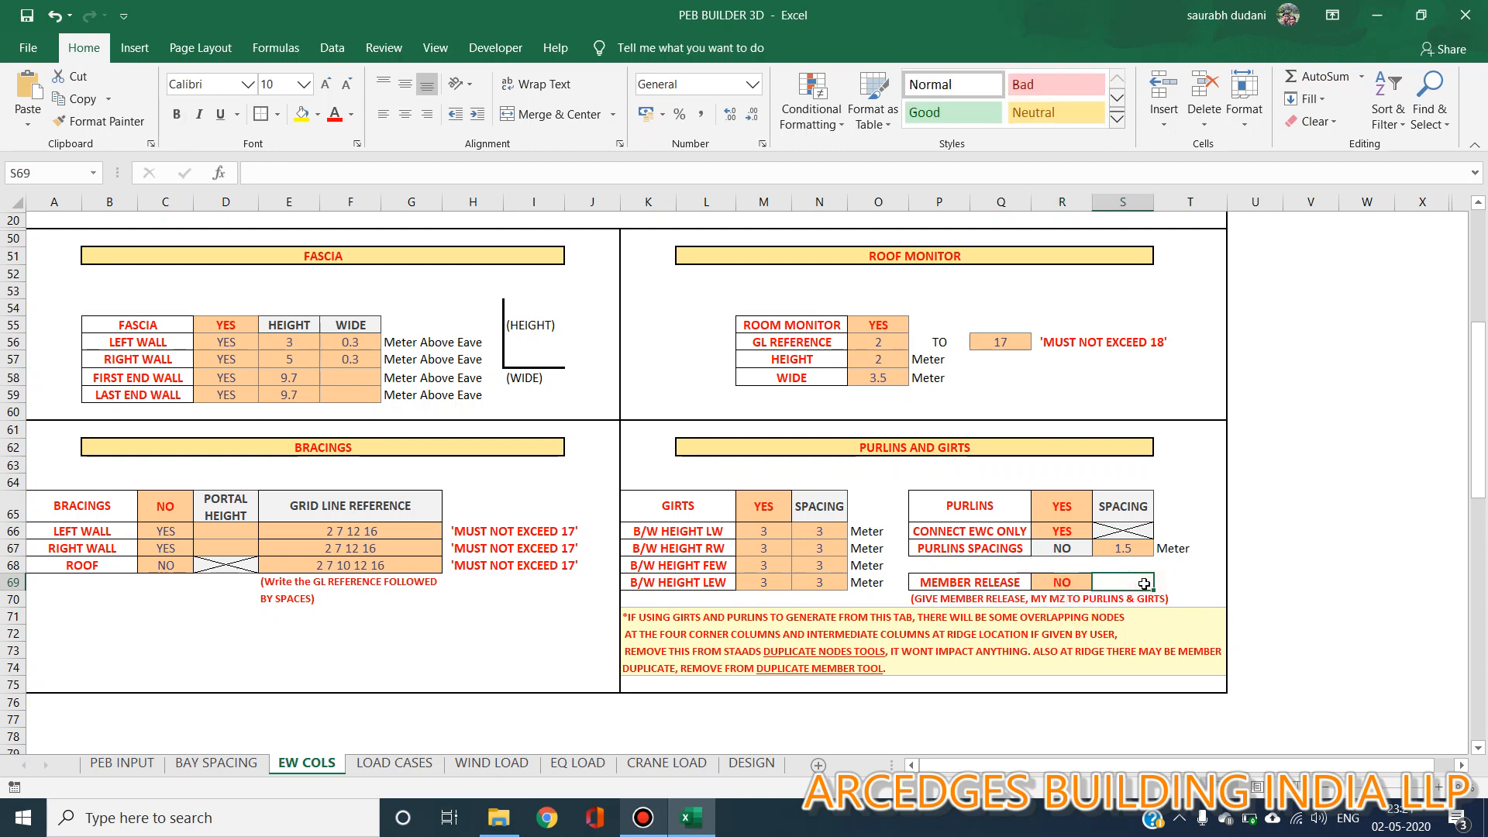
Examine the end wall columns' MEMBER RELEASE option and its available choices
scroll(1144, 583, up, 1)
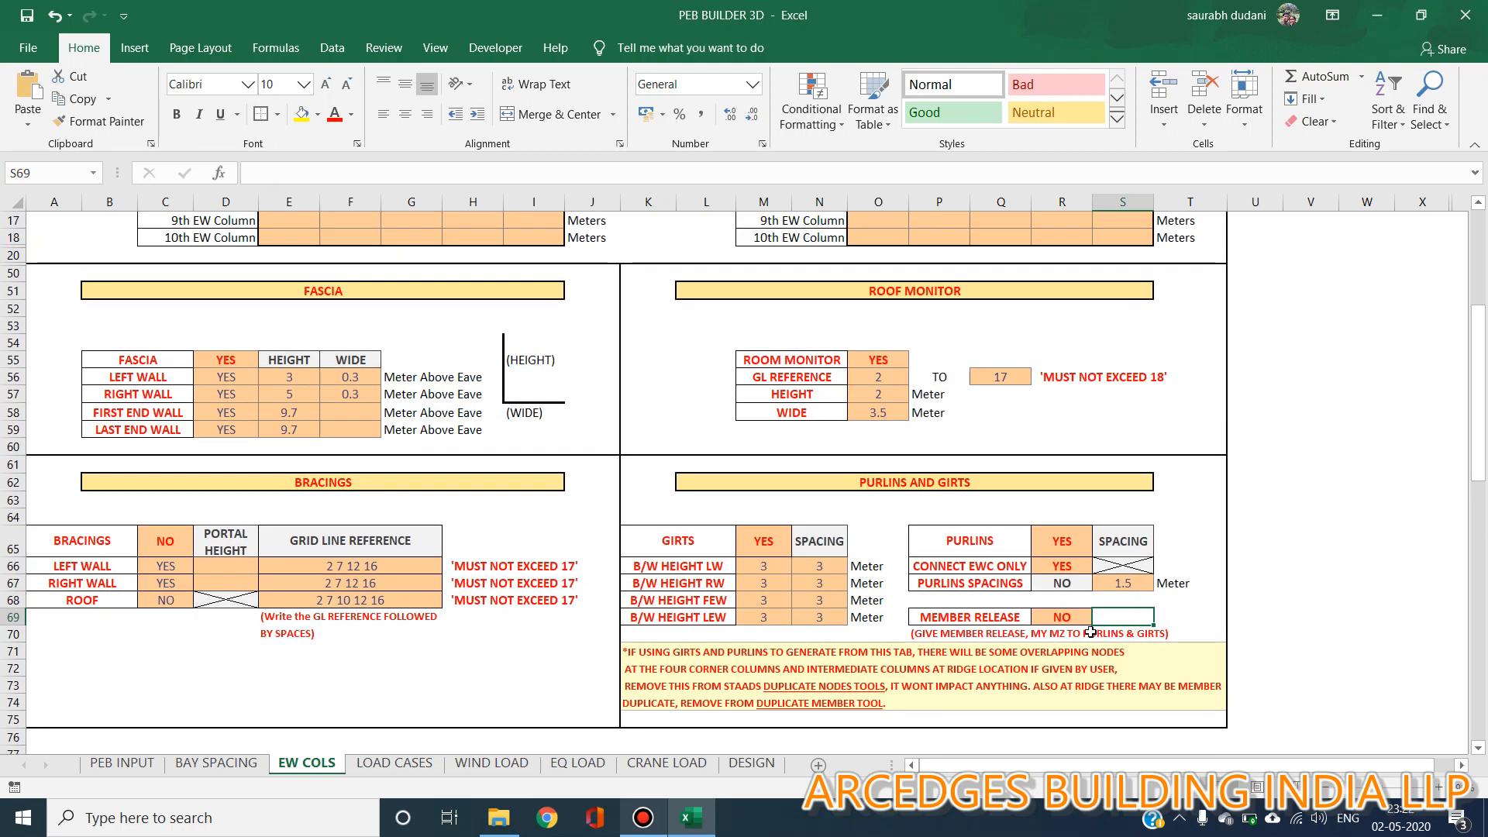
scroll(1090, 632, up, 5)
click(183, 293)
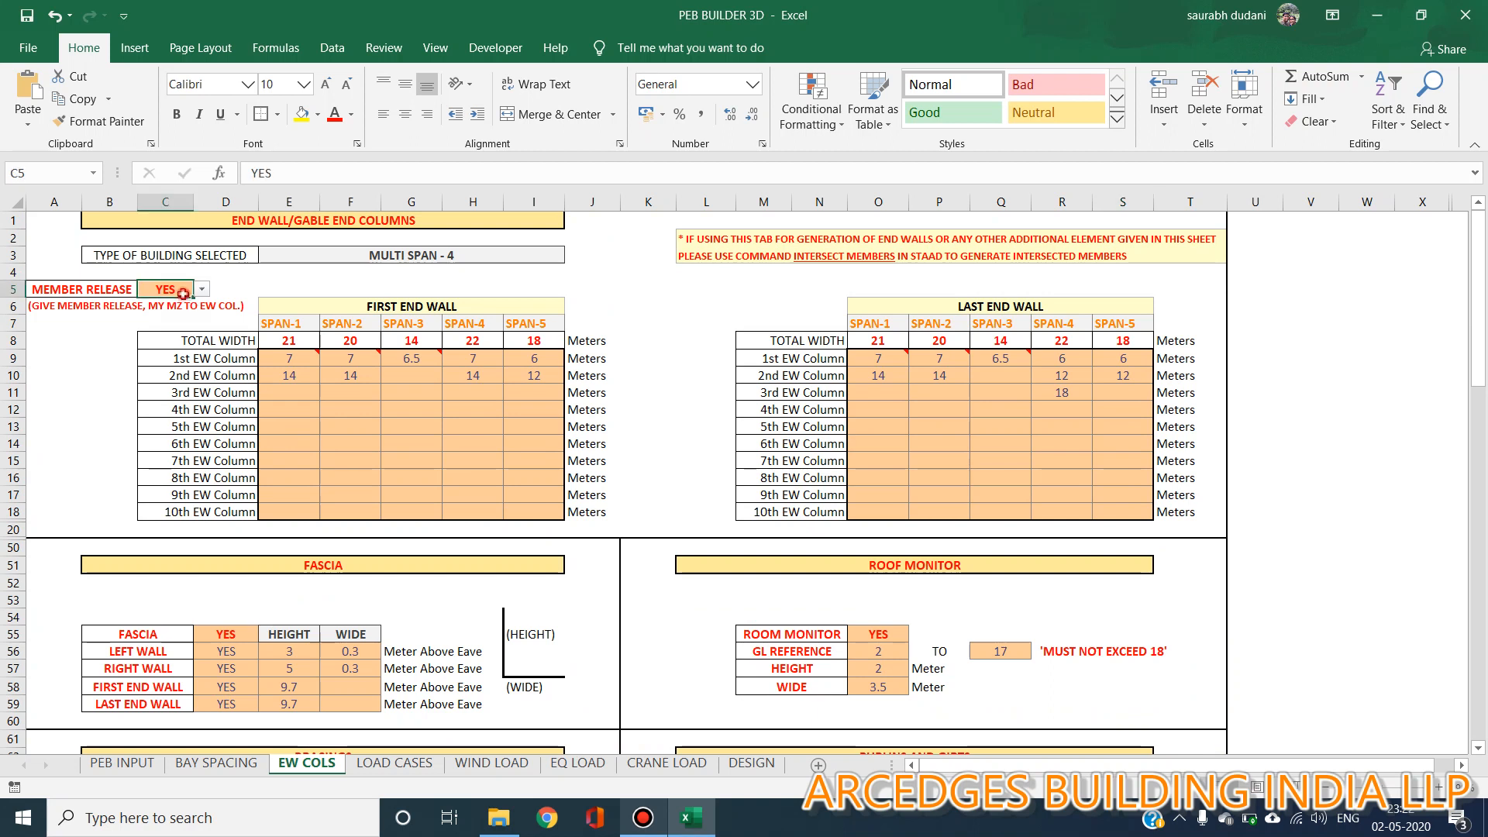
click(235, 286)
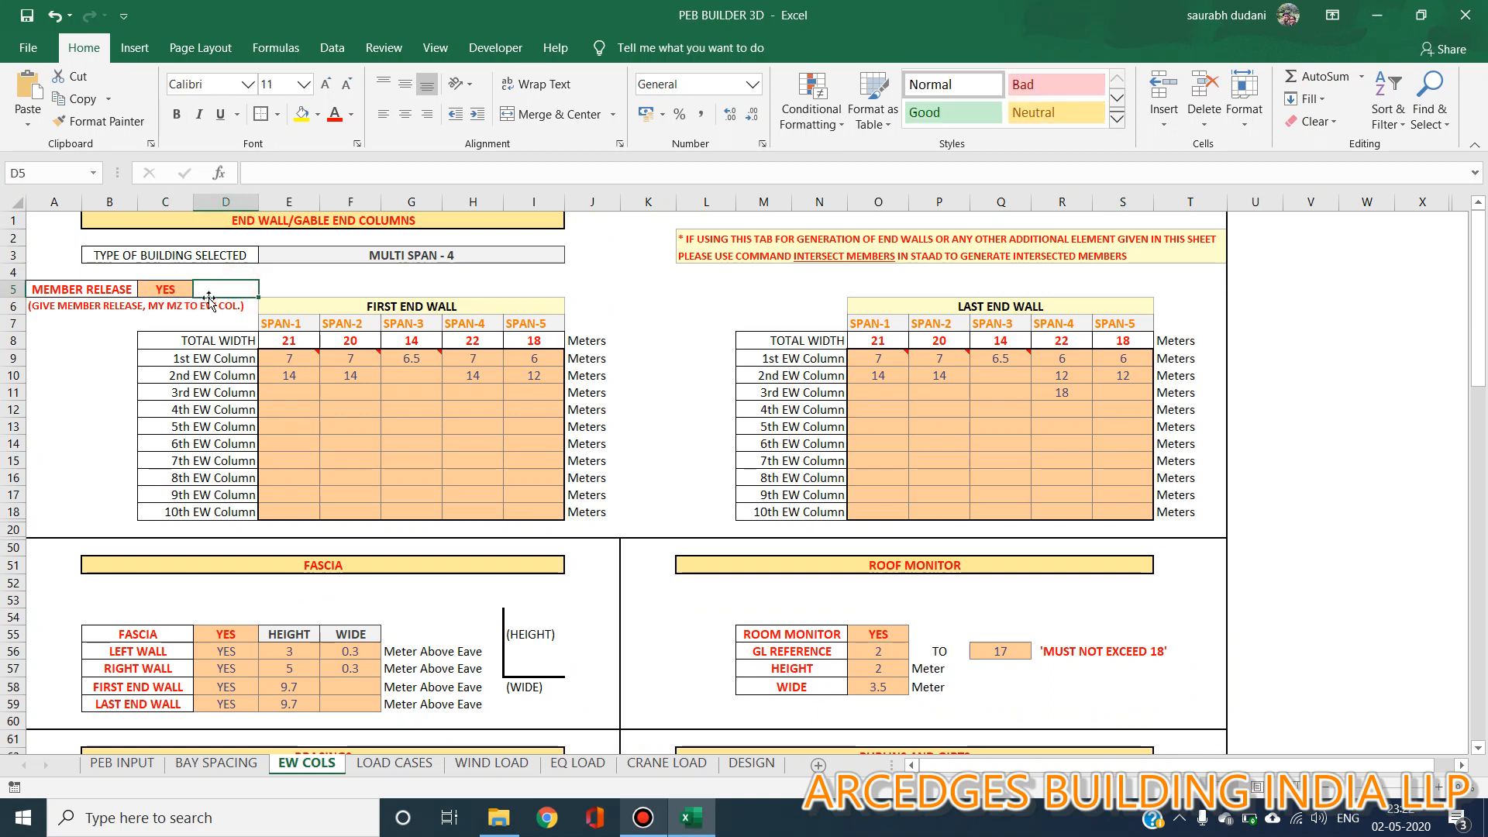
click(183, 293)
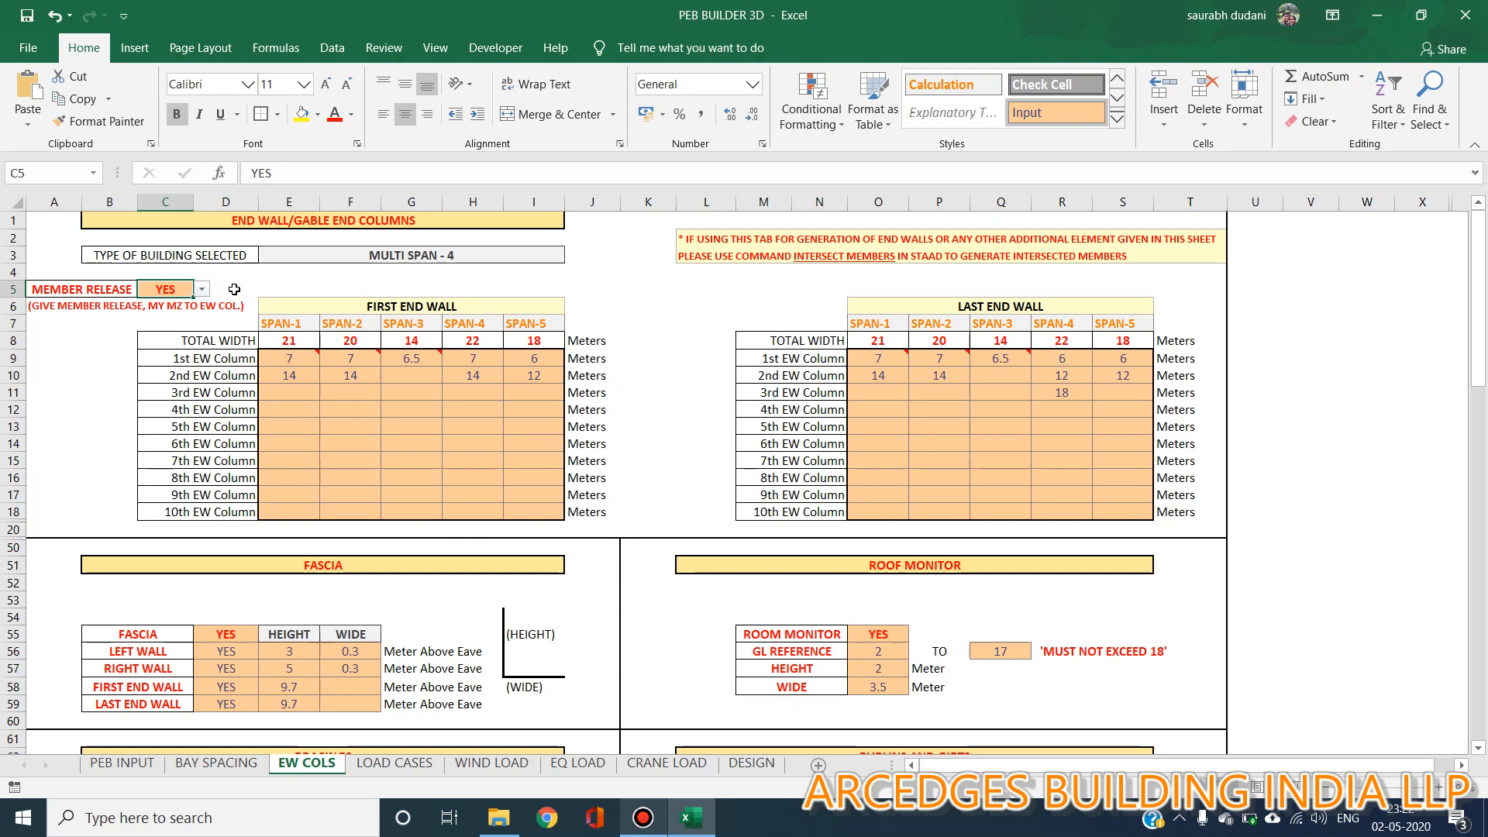
click(202, 291)
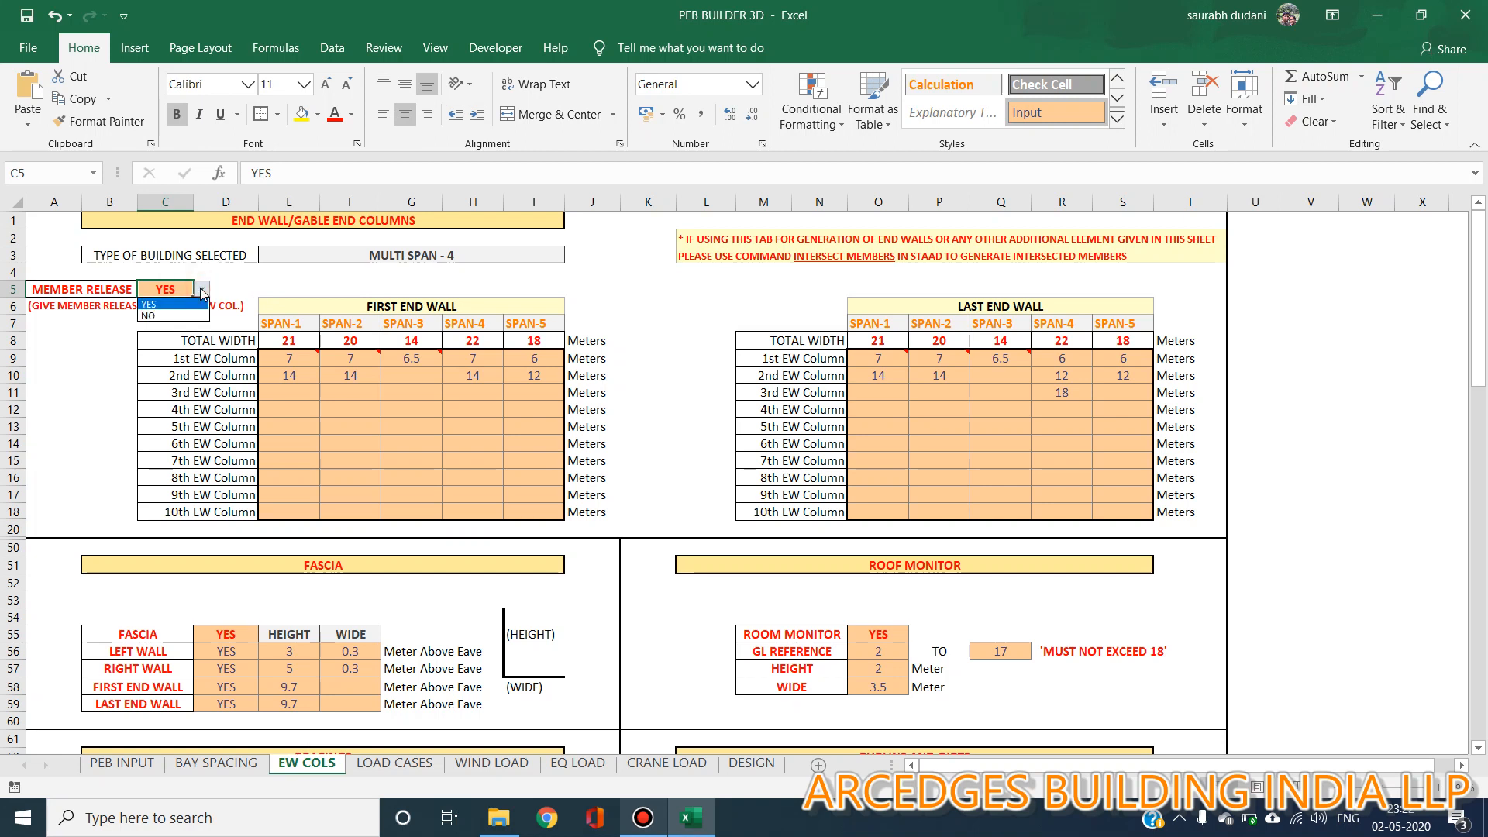
click(201, 292)
click(235, 289)
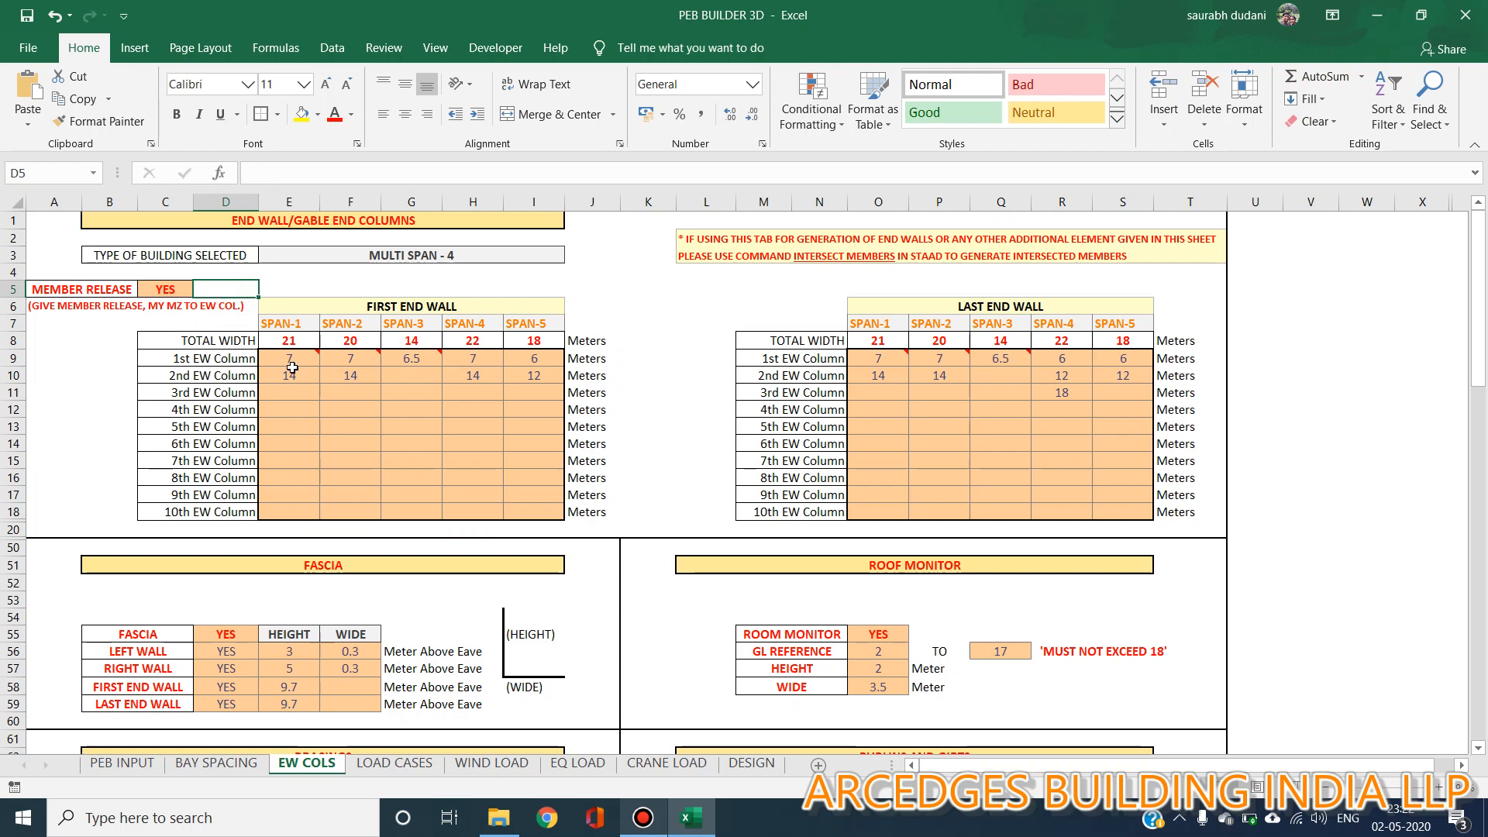
Check the purlins' MEMBER RELEASE option and the main BRACINGS option
scroll(292, 368, down, 7)
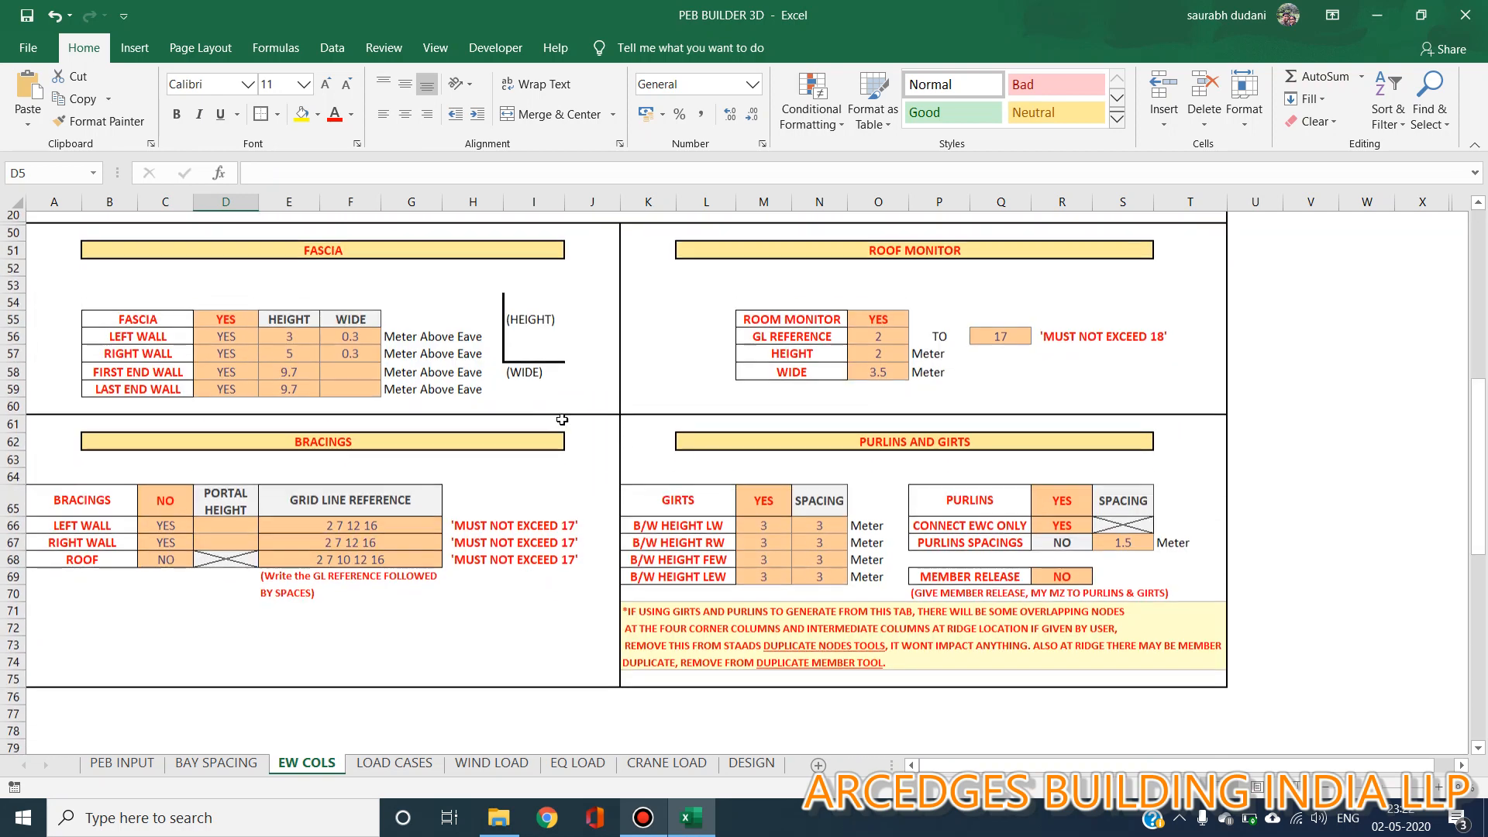
click(1083, 569)
click(1130, 563)
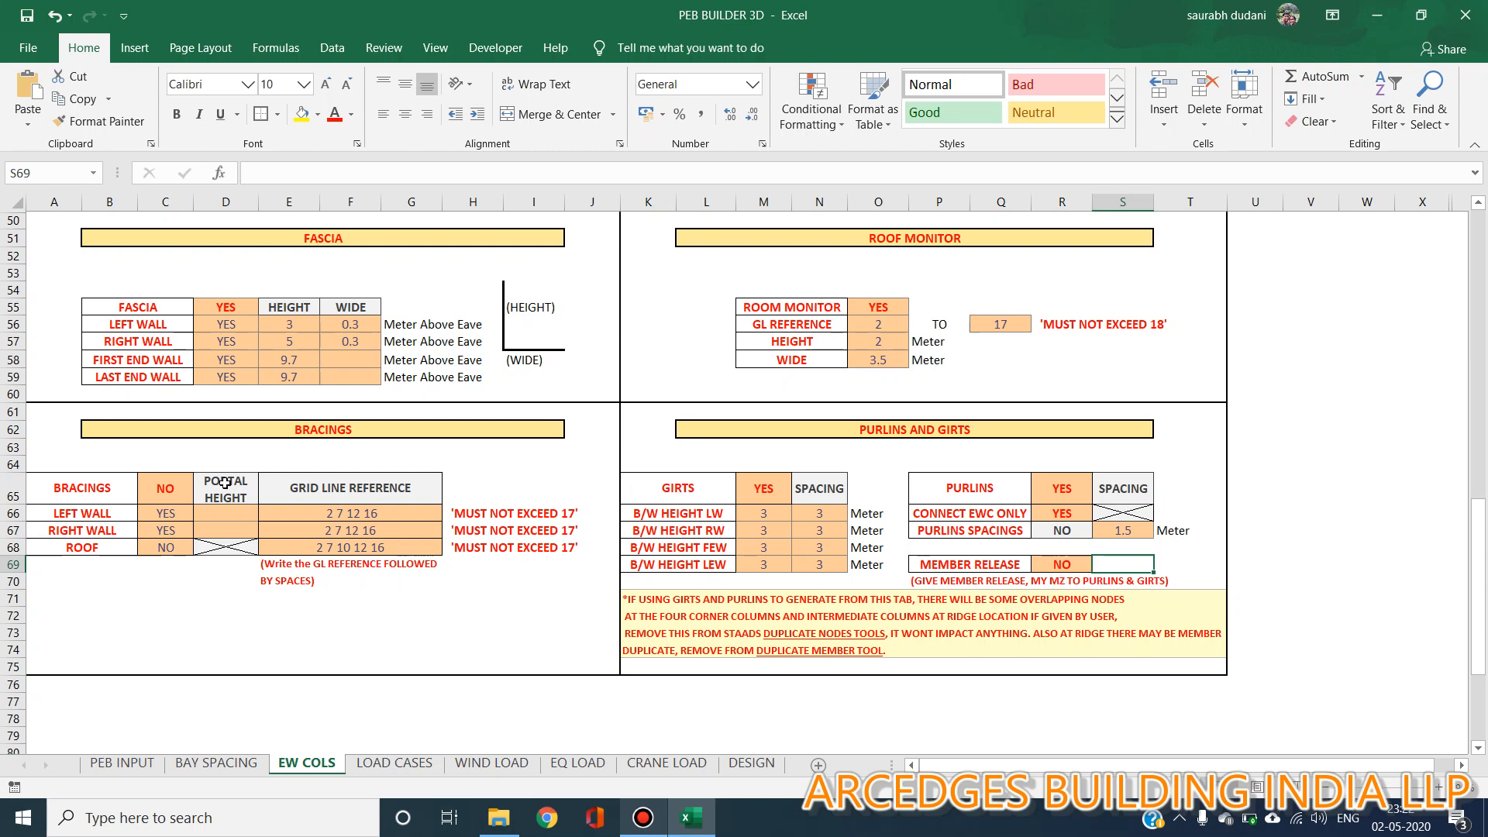
click(180, 493)
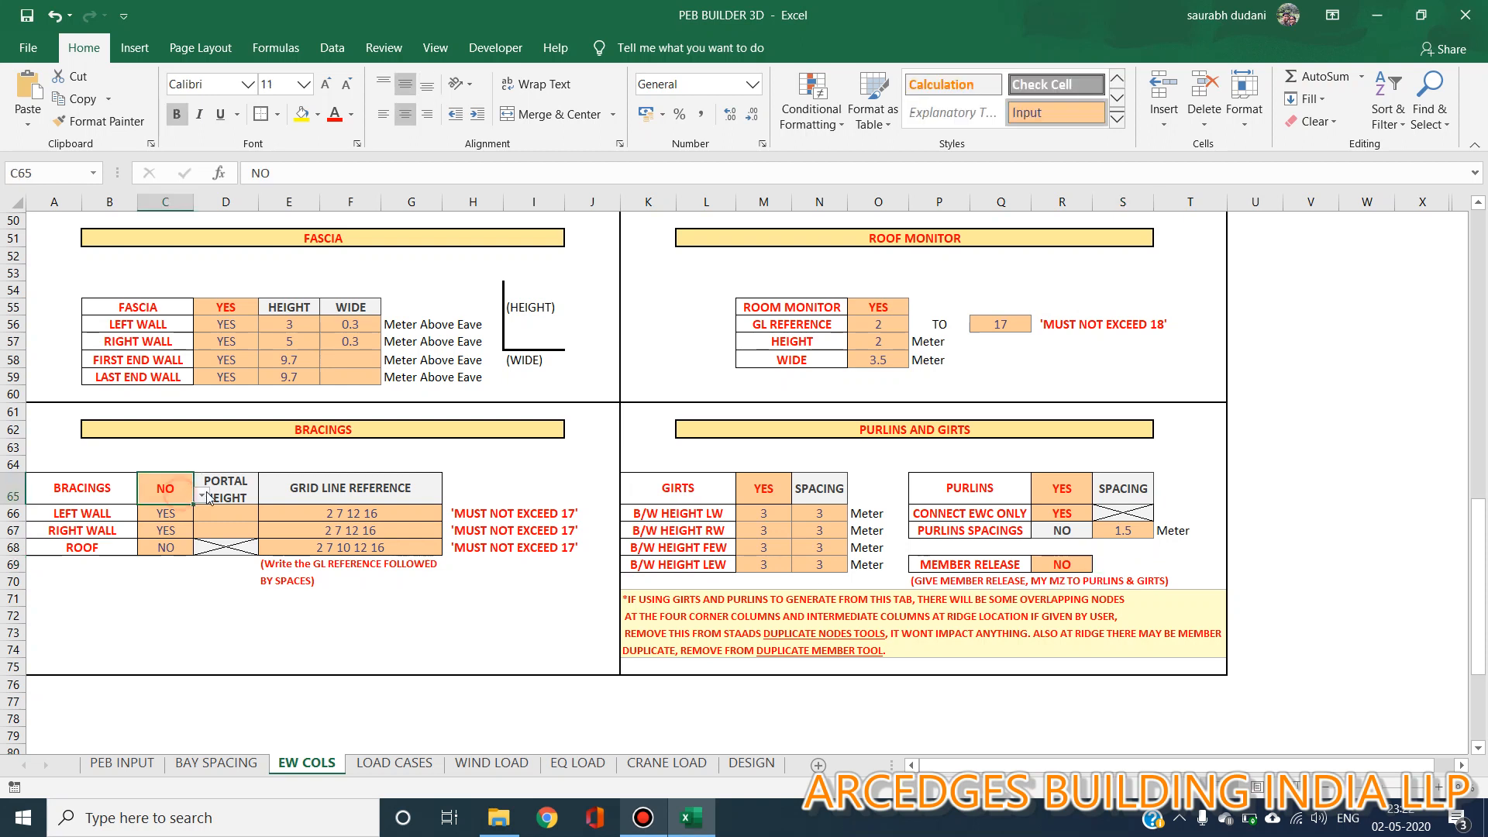
click(364, 627)
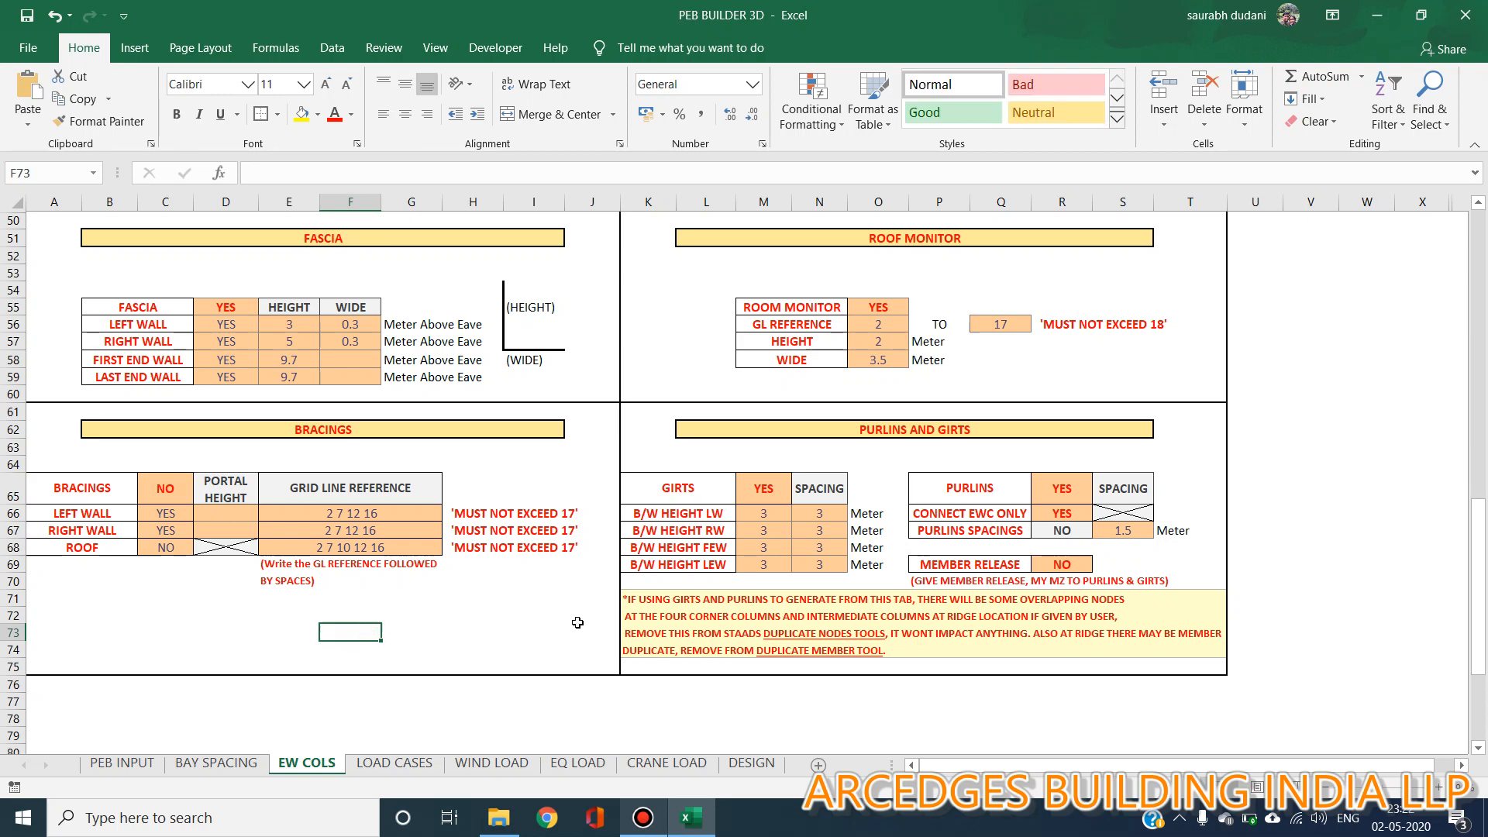
Look through the LOAD CASES, WIND LOAD, EQ LOAD and DESIGN sheets
scroll(577, 622, up, 7)
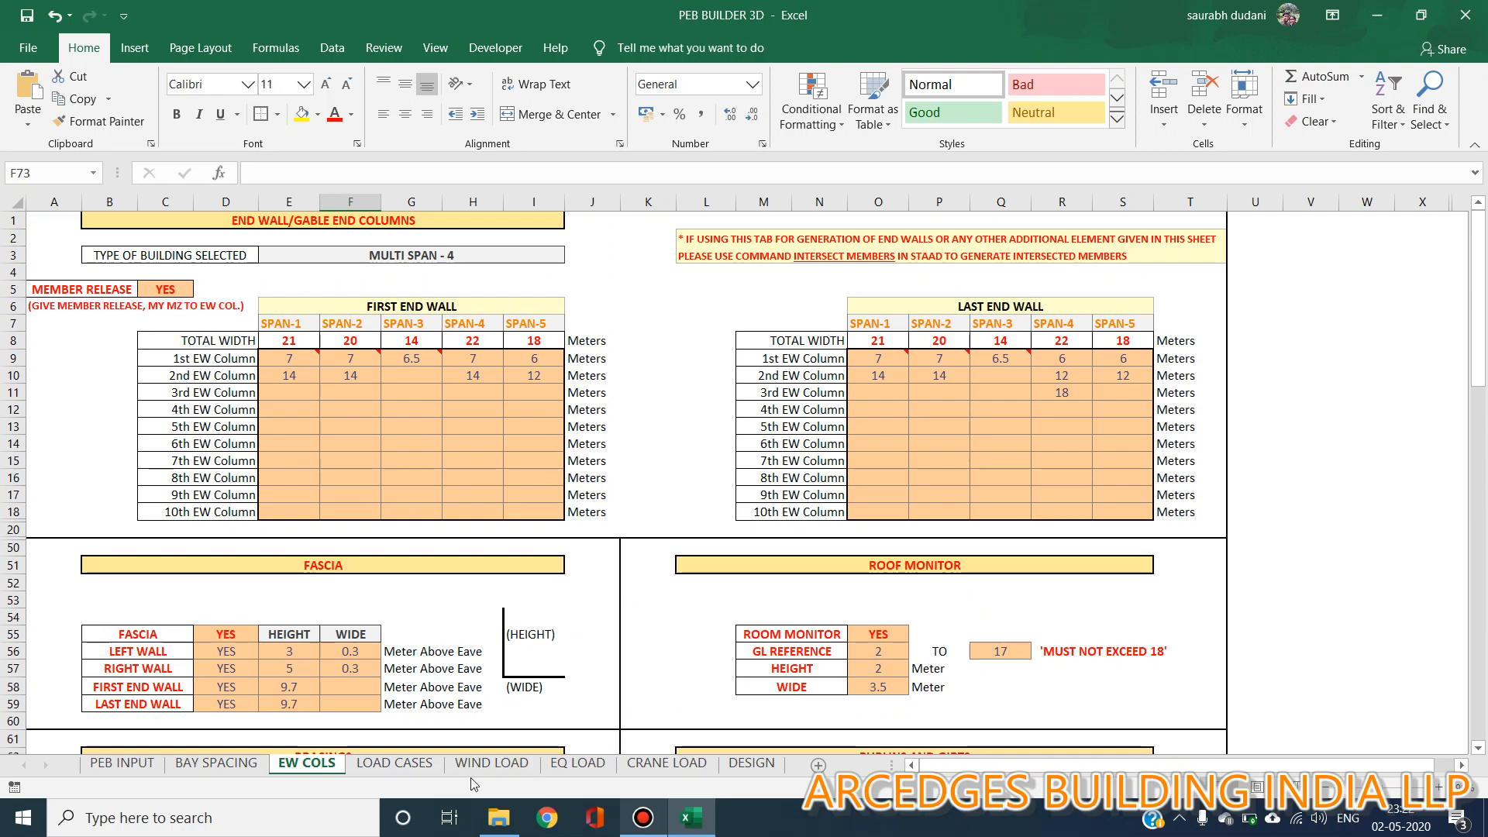
click(394, 762)
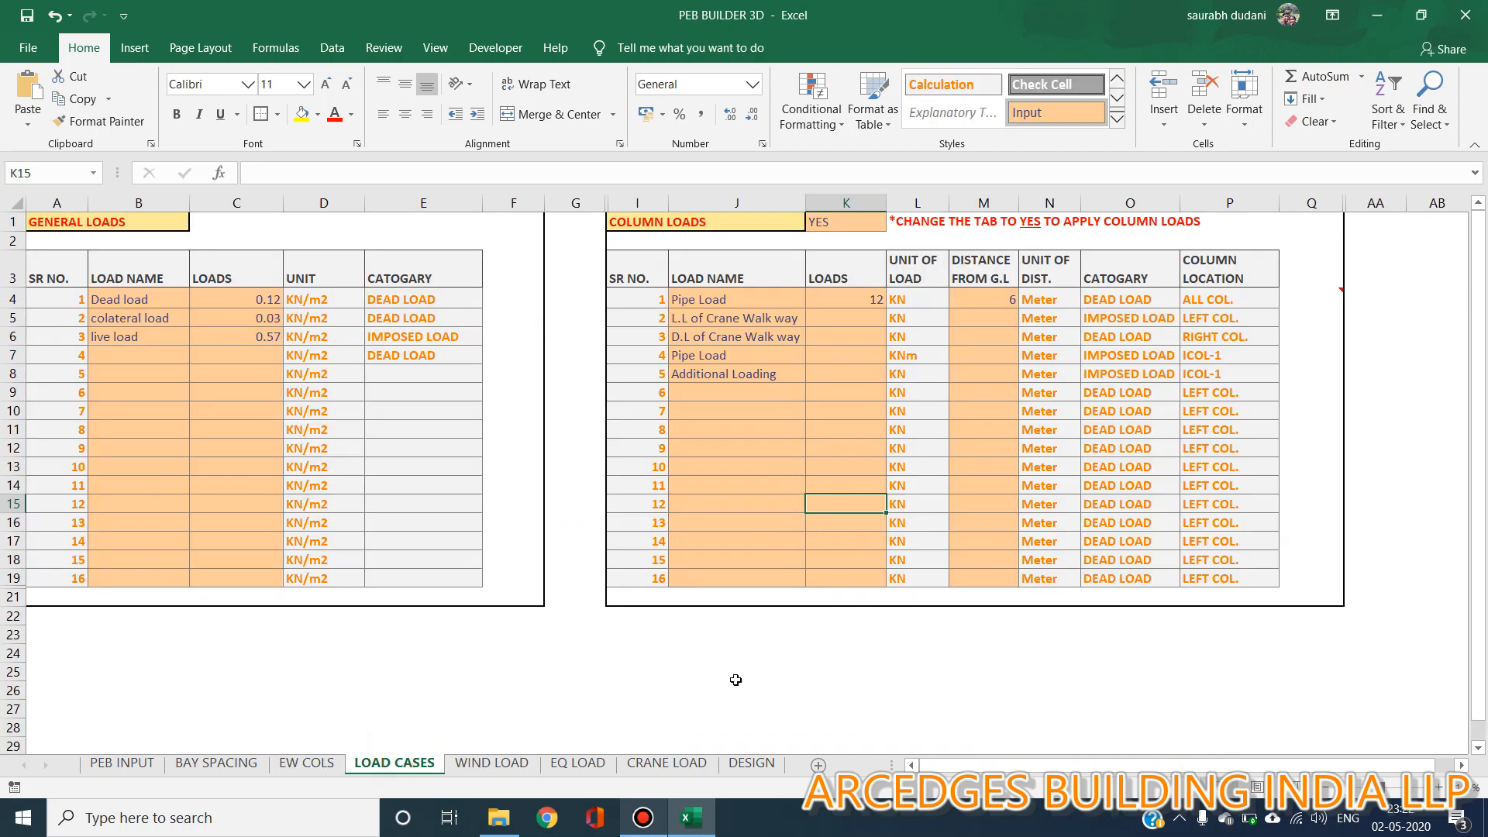
click(492, 763)
click(601, 764)
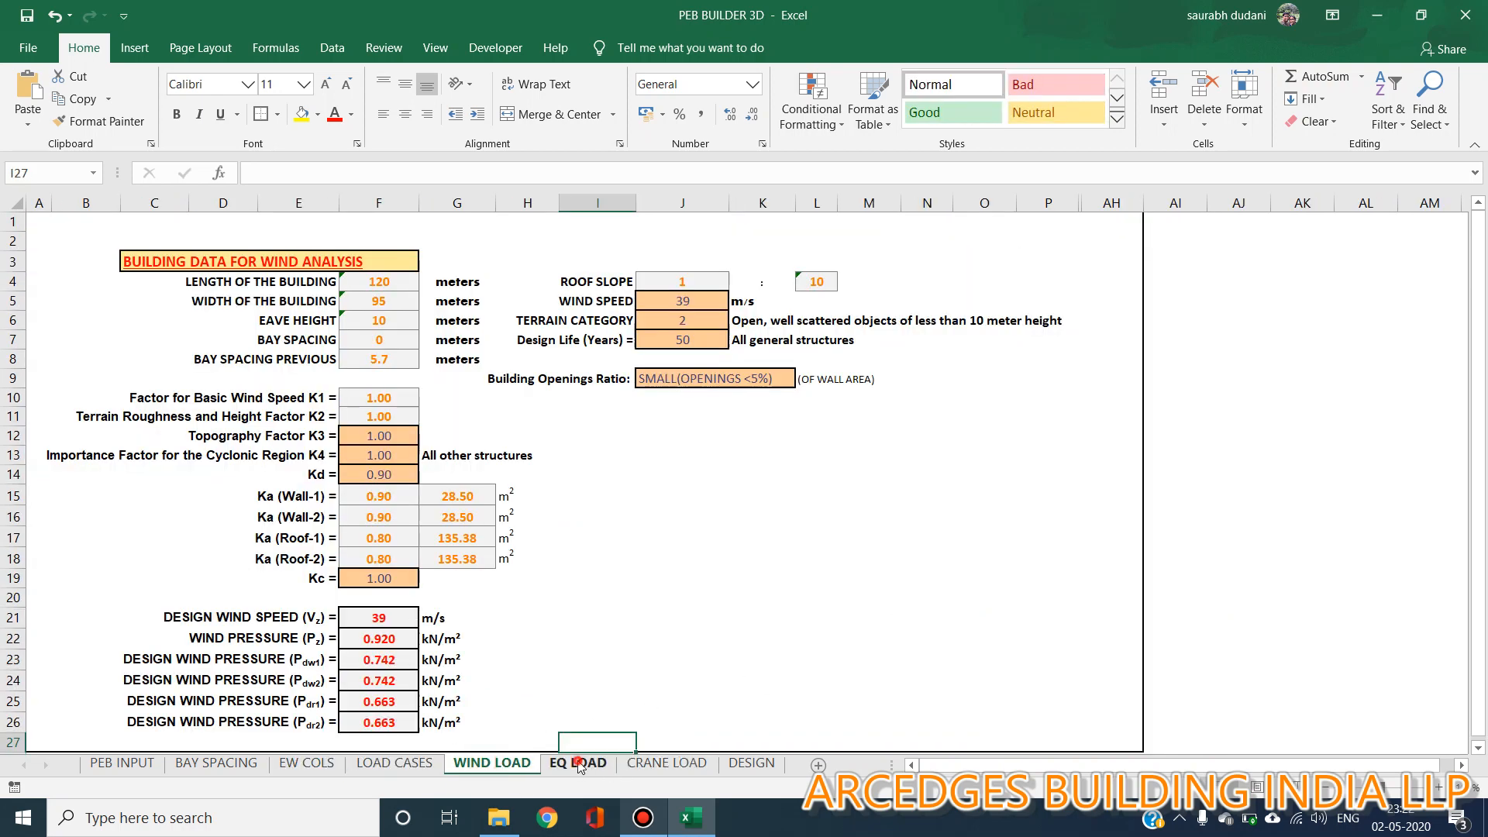
click(751, 762)
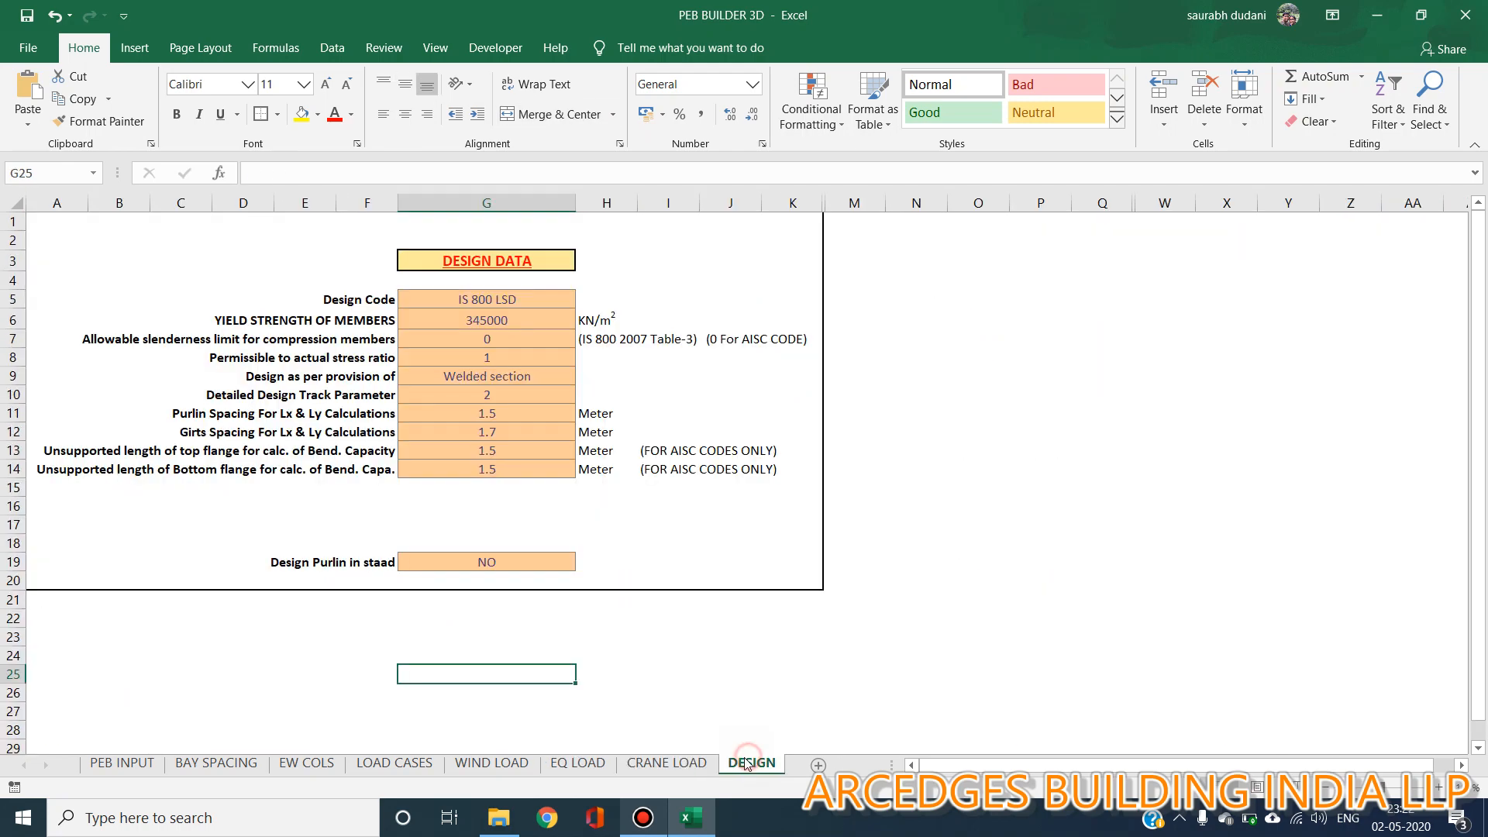
Generate the STAAD file from the PEB INPUT sheet, choosing the DATA (D:) drive as its save folder
click(144, 766)
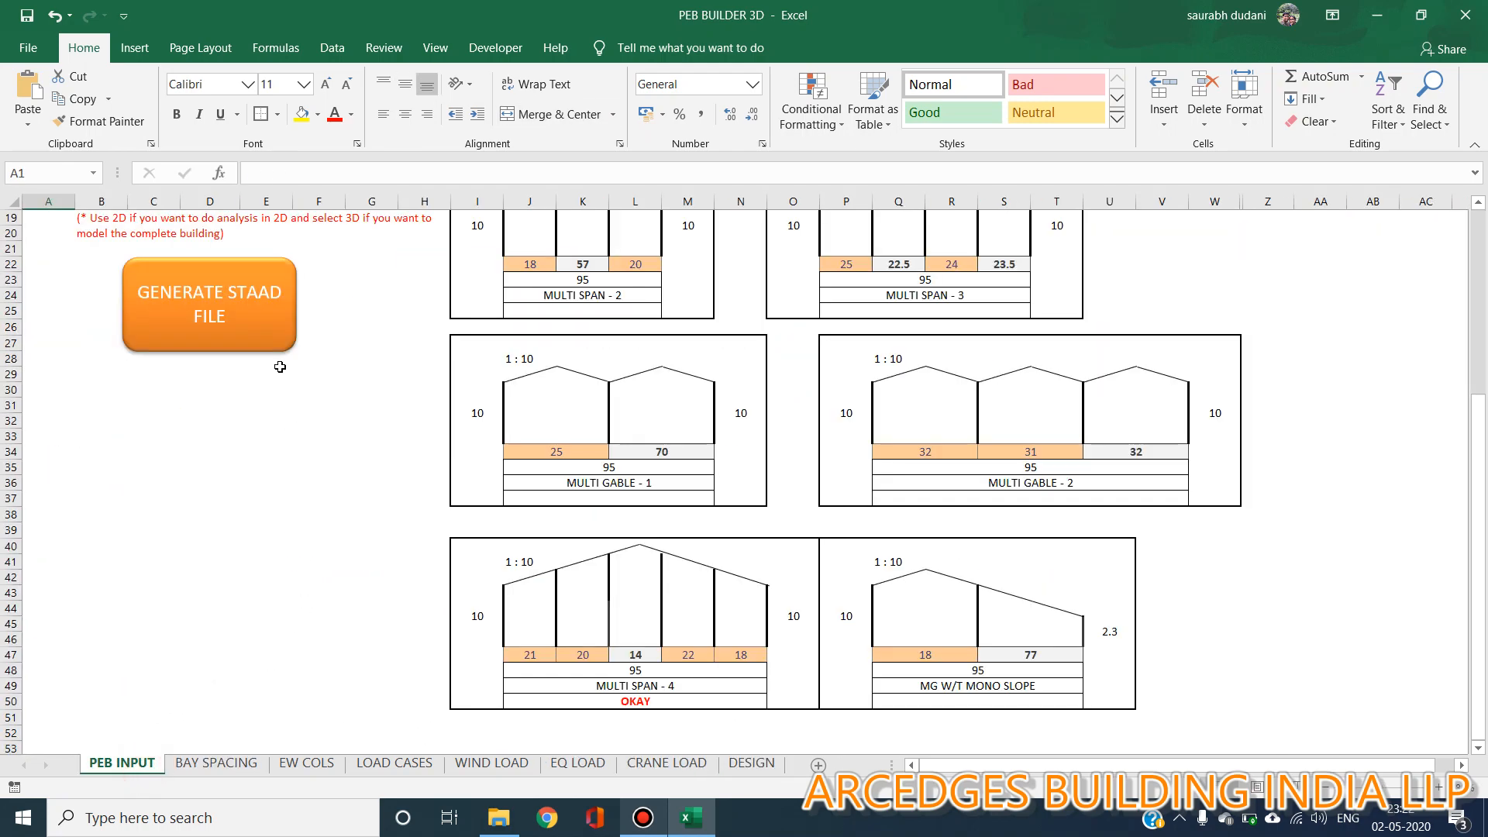
scroll(372, 473, up, 6)
scroll(372, 472, up, 1)
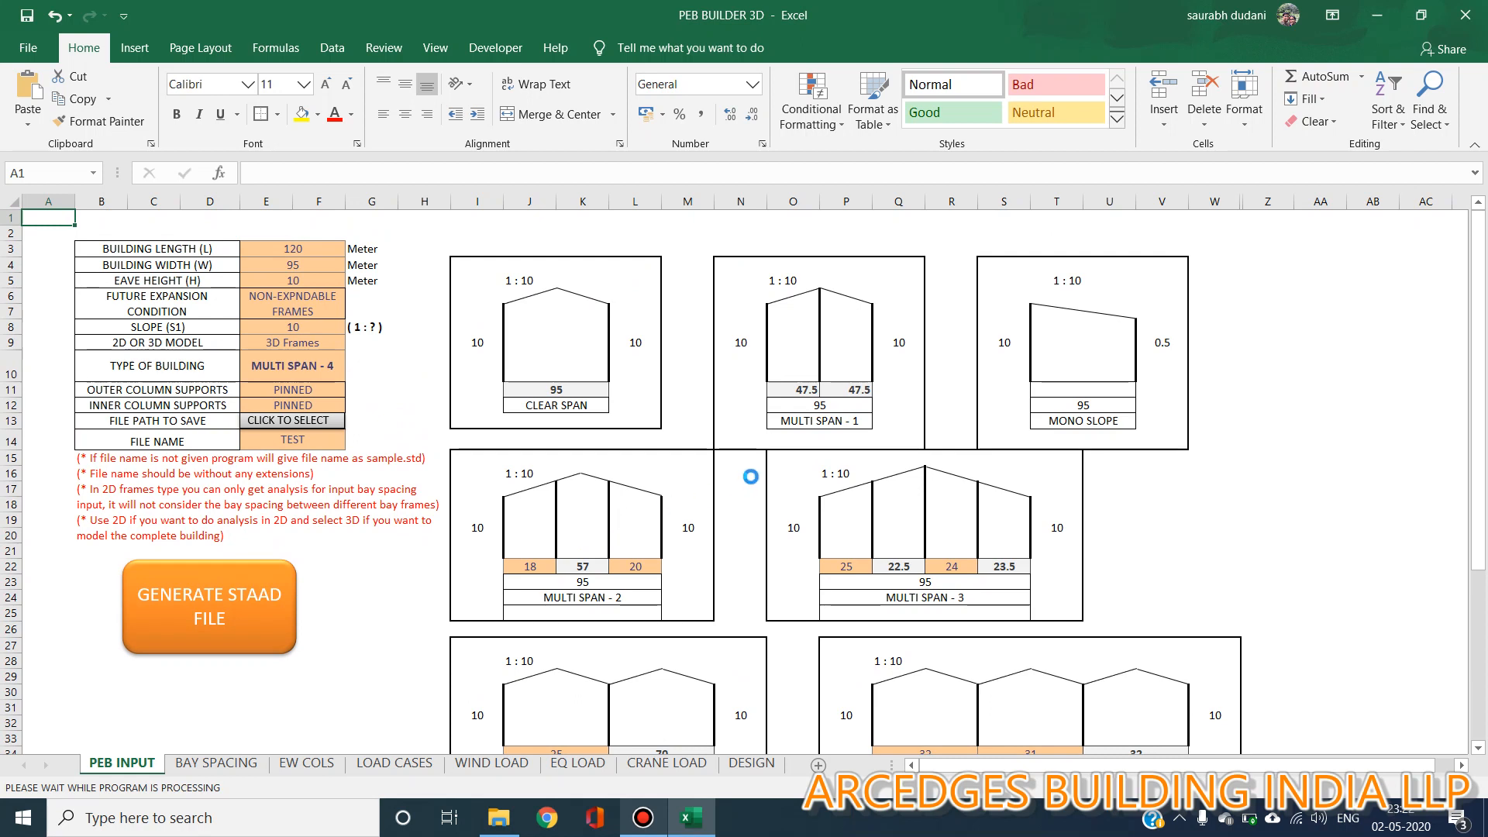
click(798, 474)
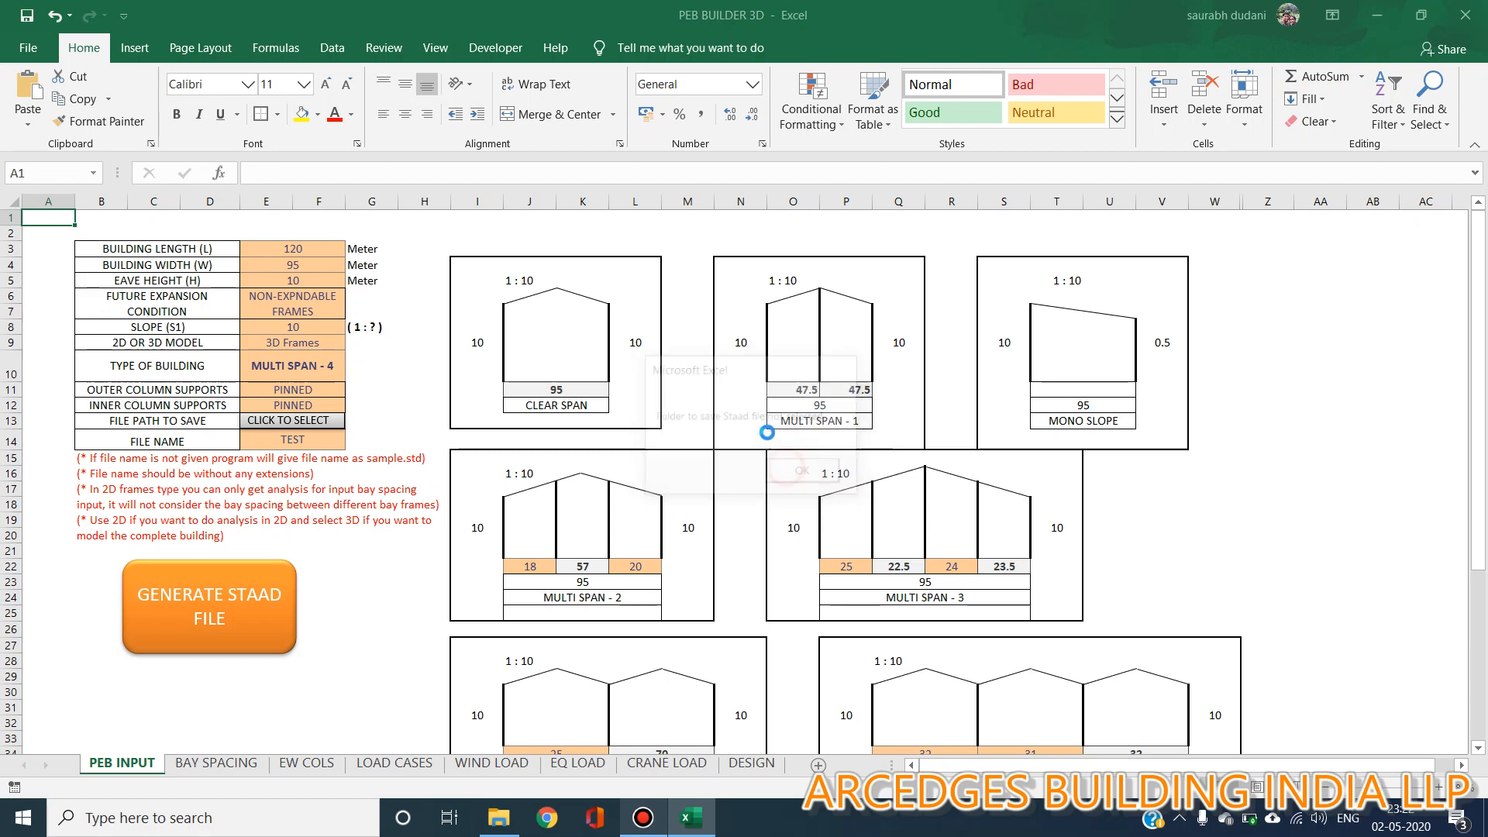
click(74, 323)
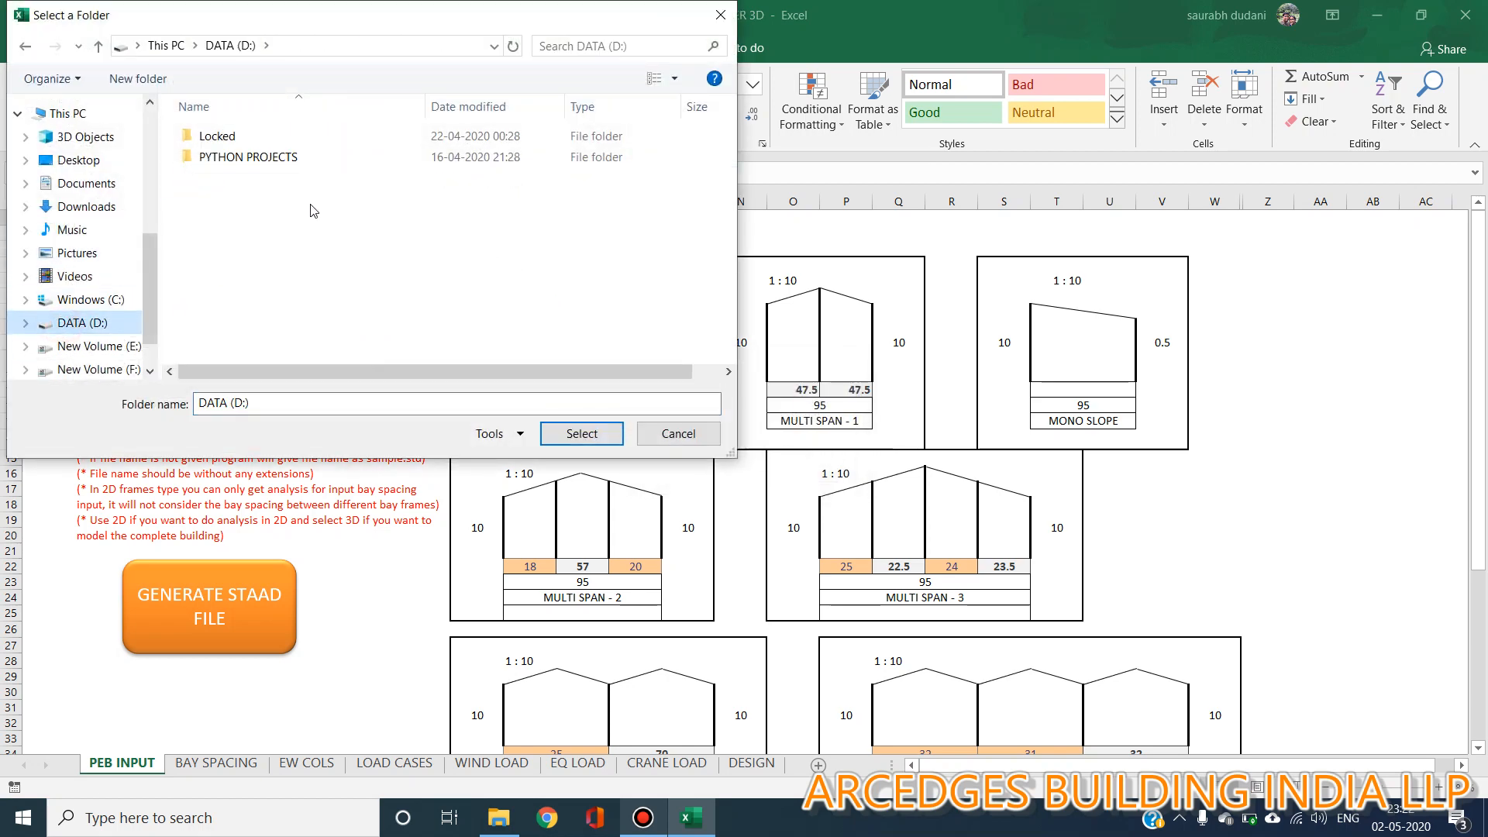
click(572, 432)
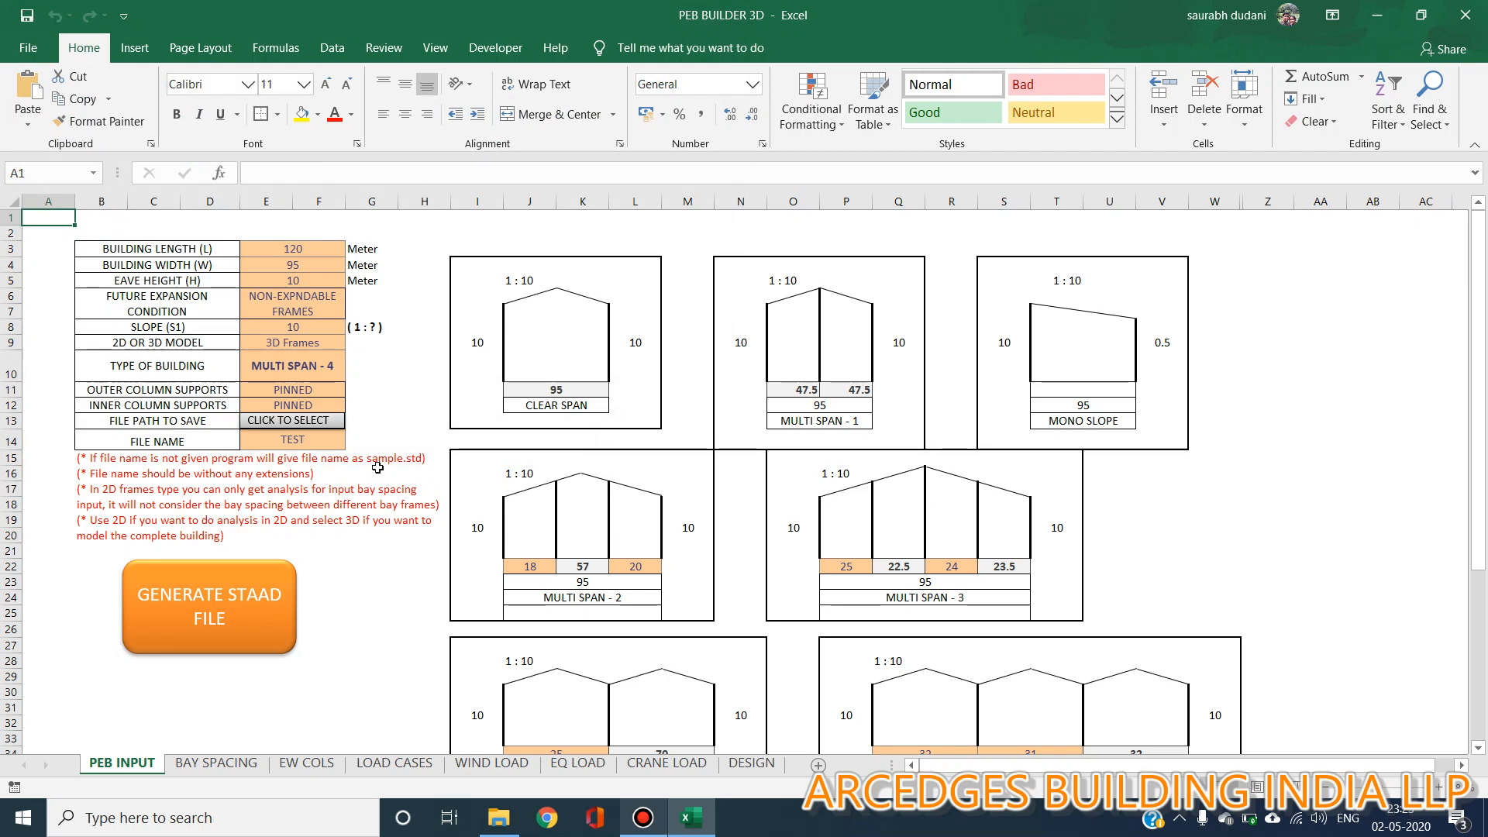
Change the TYPE OF BUILDING on the PEB INPUT sheet to MULTI GABLE - 2 and check its diagram
scroll(377, 467, down, 6)
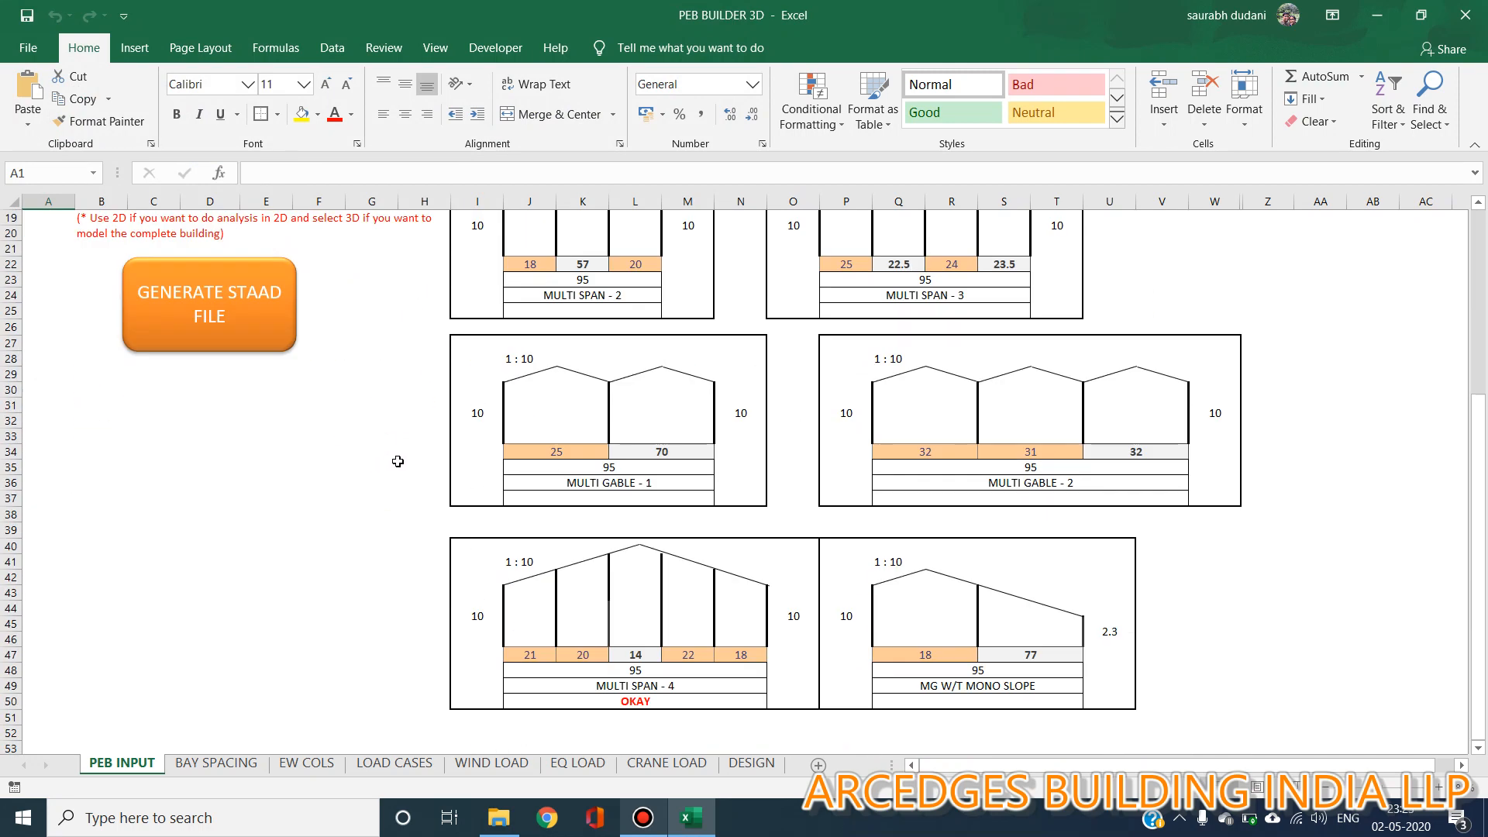
scroll(398, 462, down, 2)
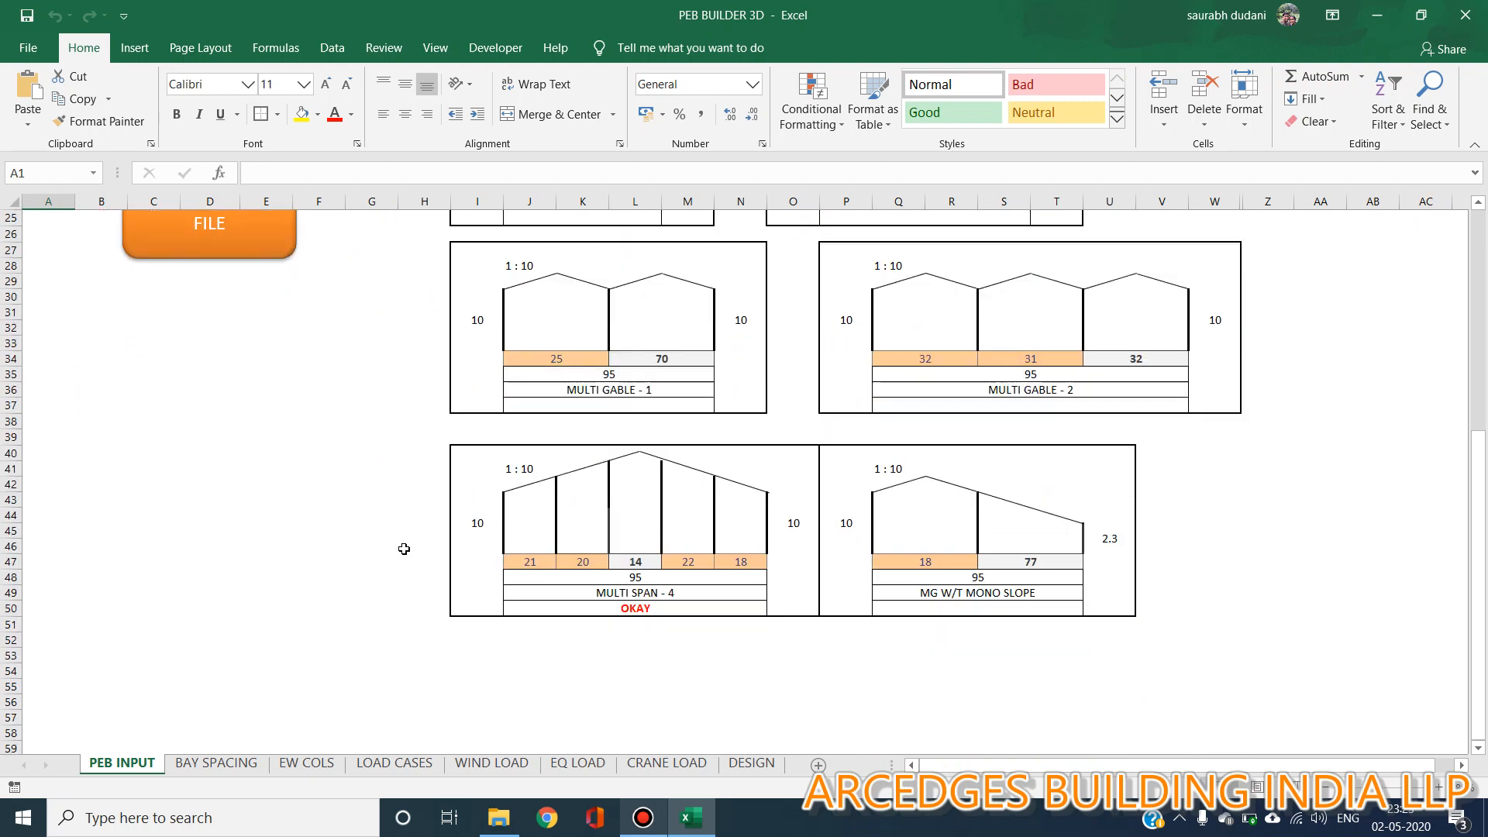
scroll(830, 572, up, 2)
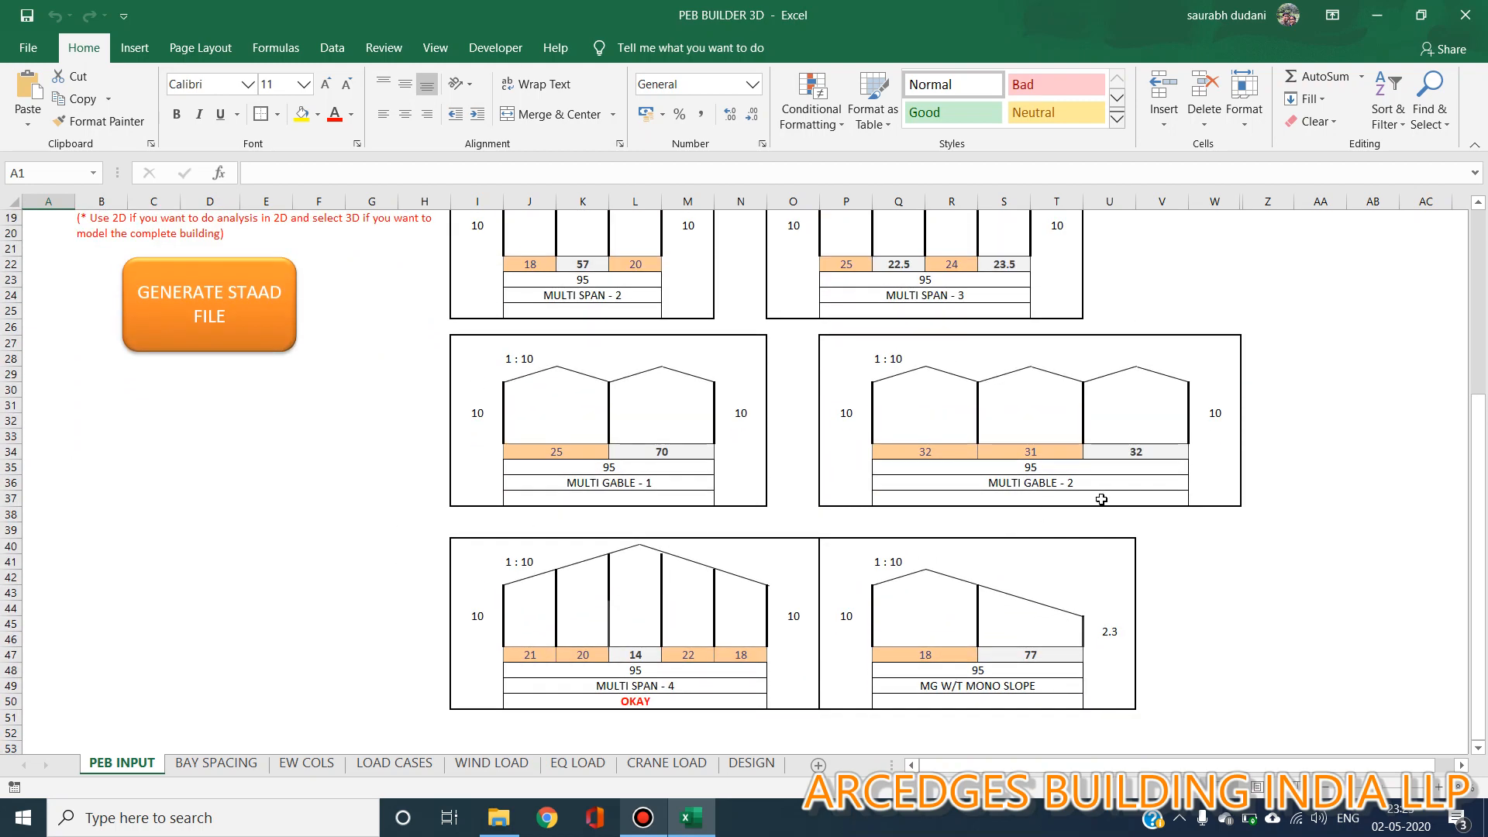
scroll(344, 519, up, 2)
scroll(343, 519, up, 3)
click(318, 318)
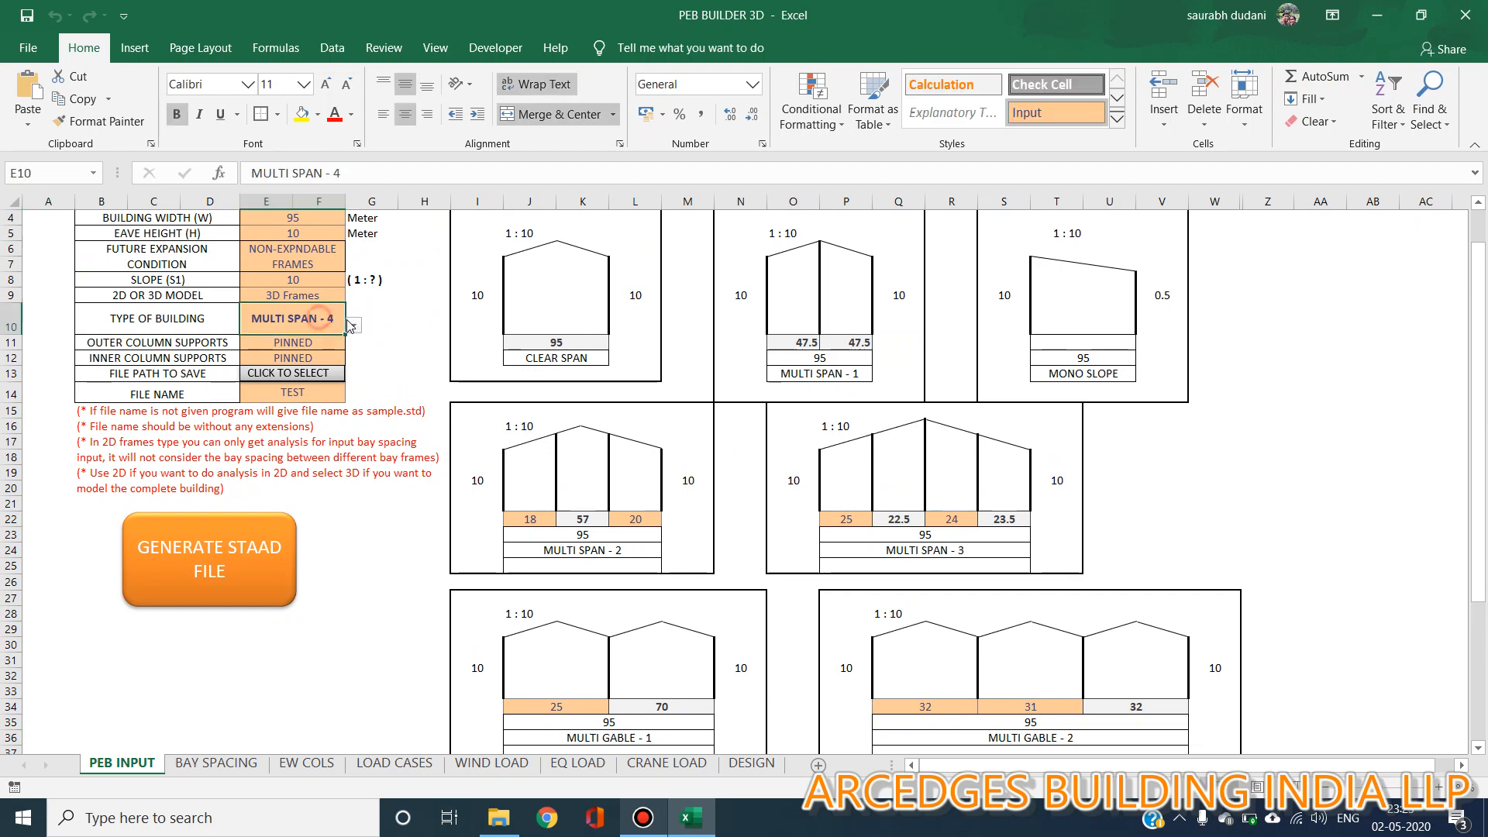
click(353, 325)
click(279, 394)
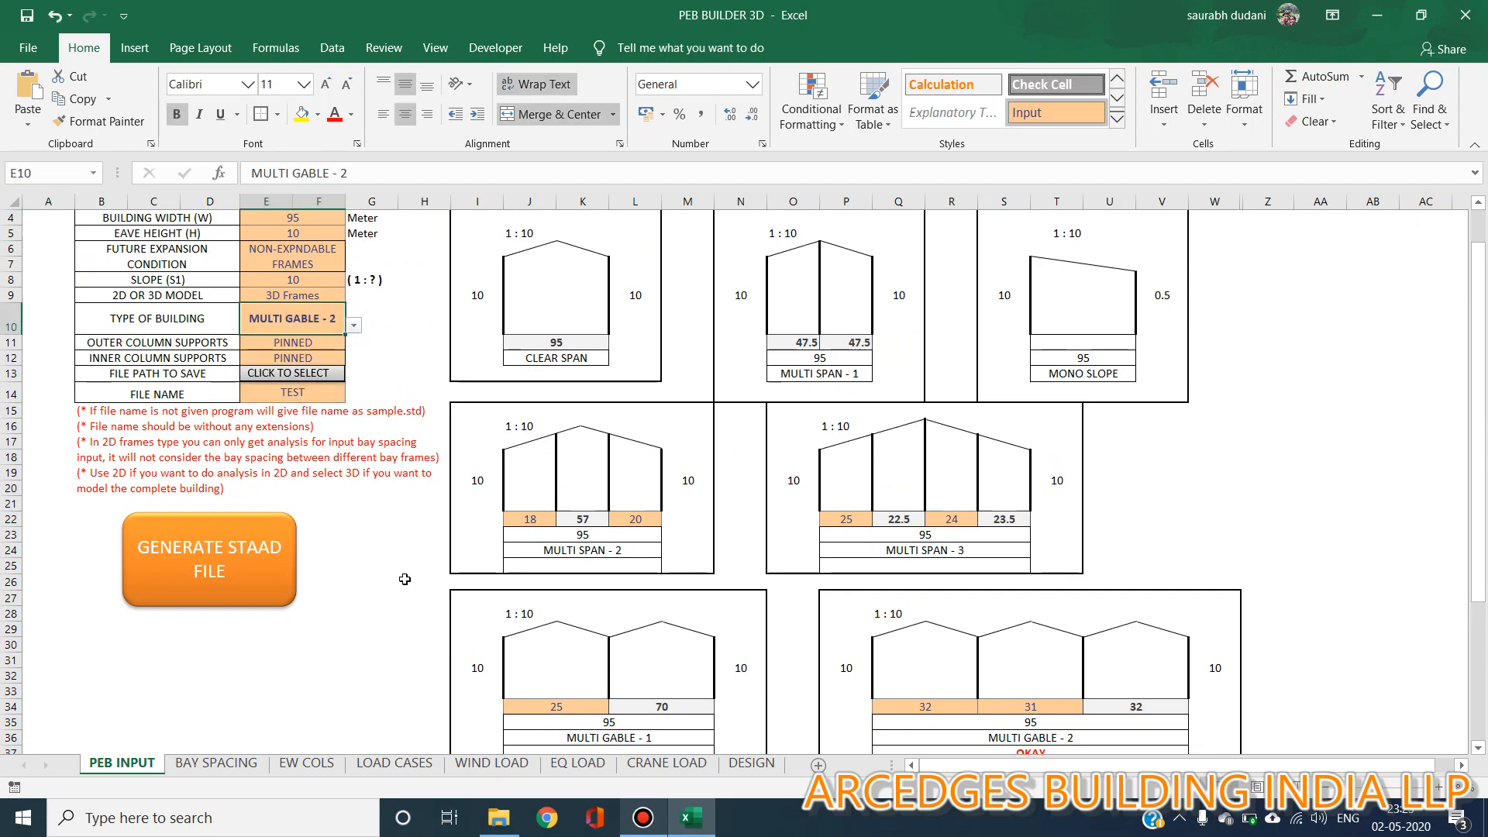
click(407, 575)
scroll(407, 570, up, 1)
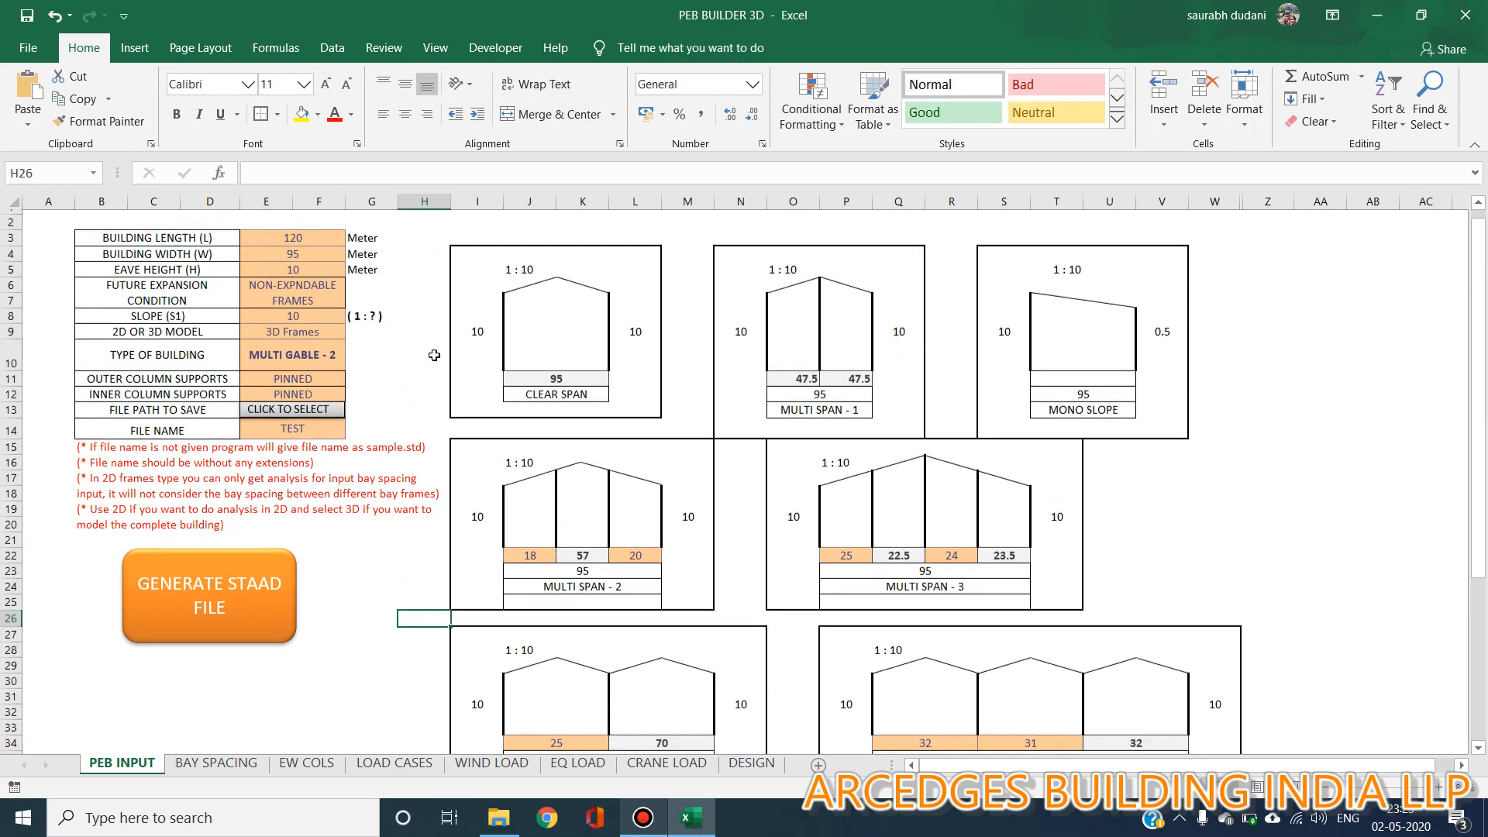
scroll(717, 514, down, 2)
scroll(1147, 659, down, 3)
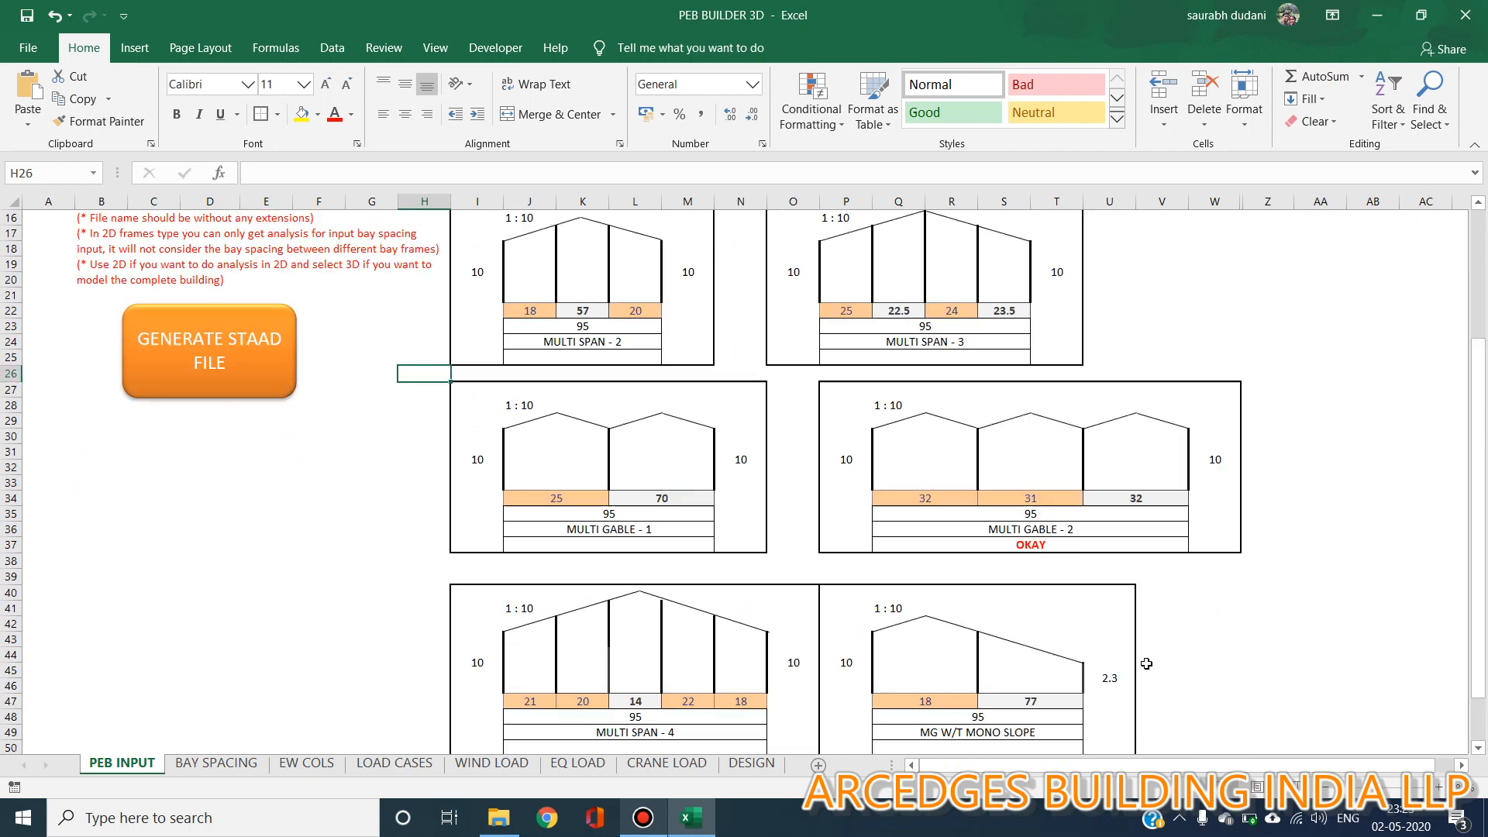
Set the first end wall's Span-1 distances on the EW COLS sheet to 8, 16 and 24 meters for the 1st, 2nd and 3rd EW columns
click(287, 763)
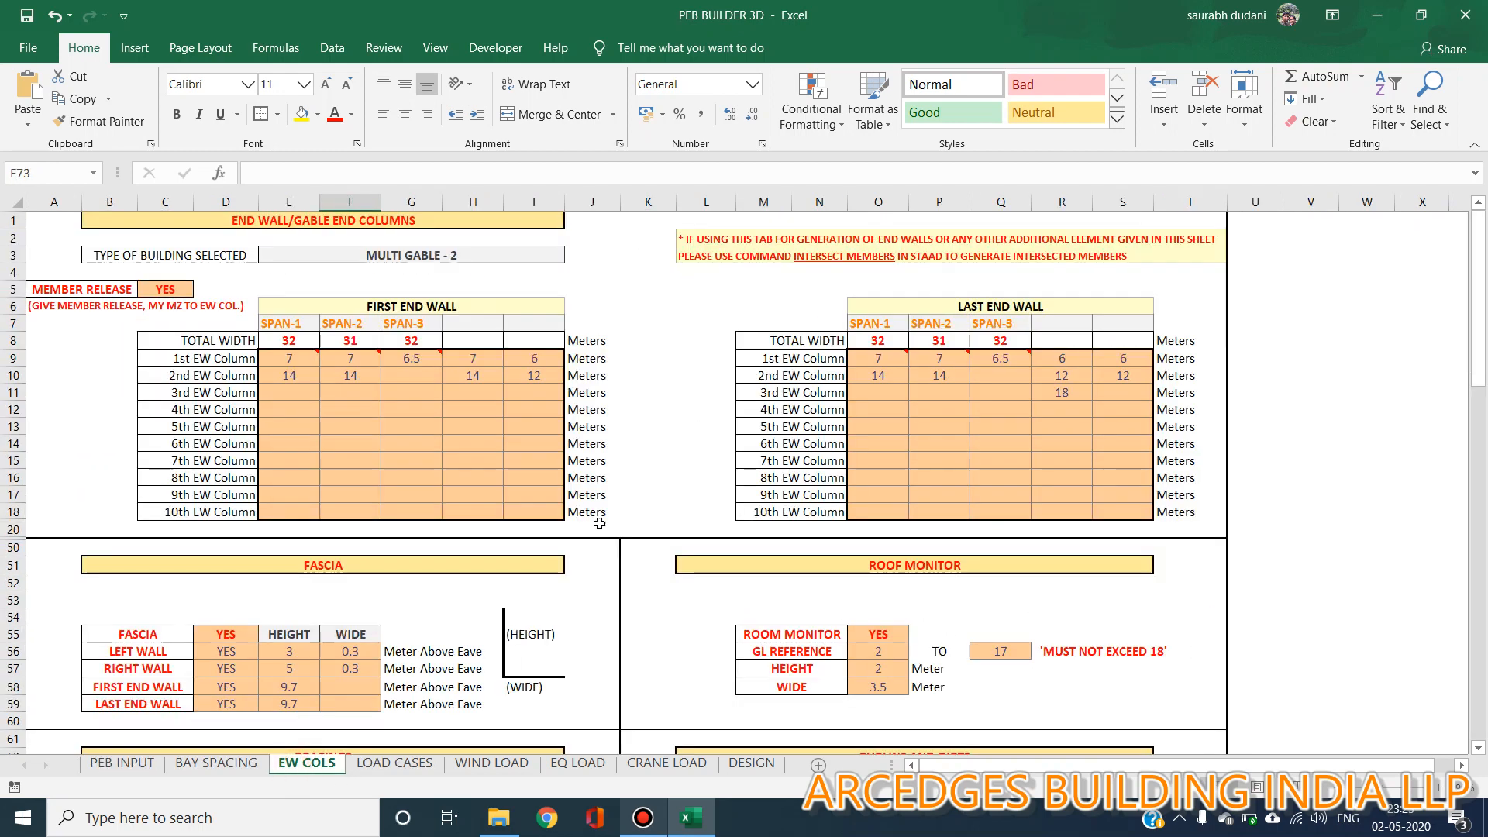
click(287, 360)
text(8)
key(Return)
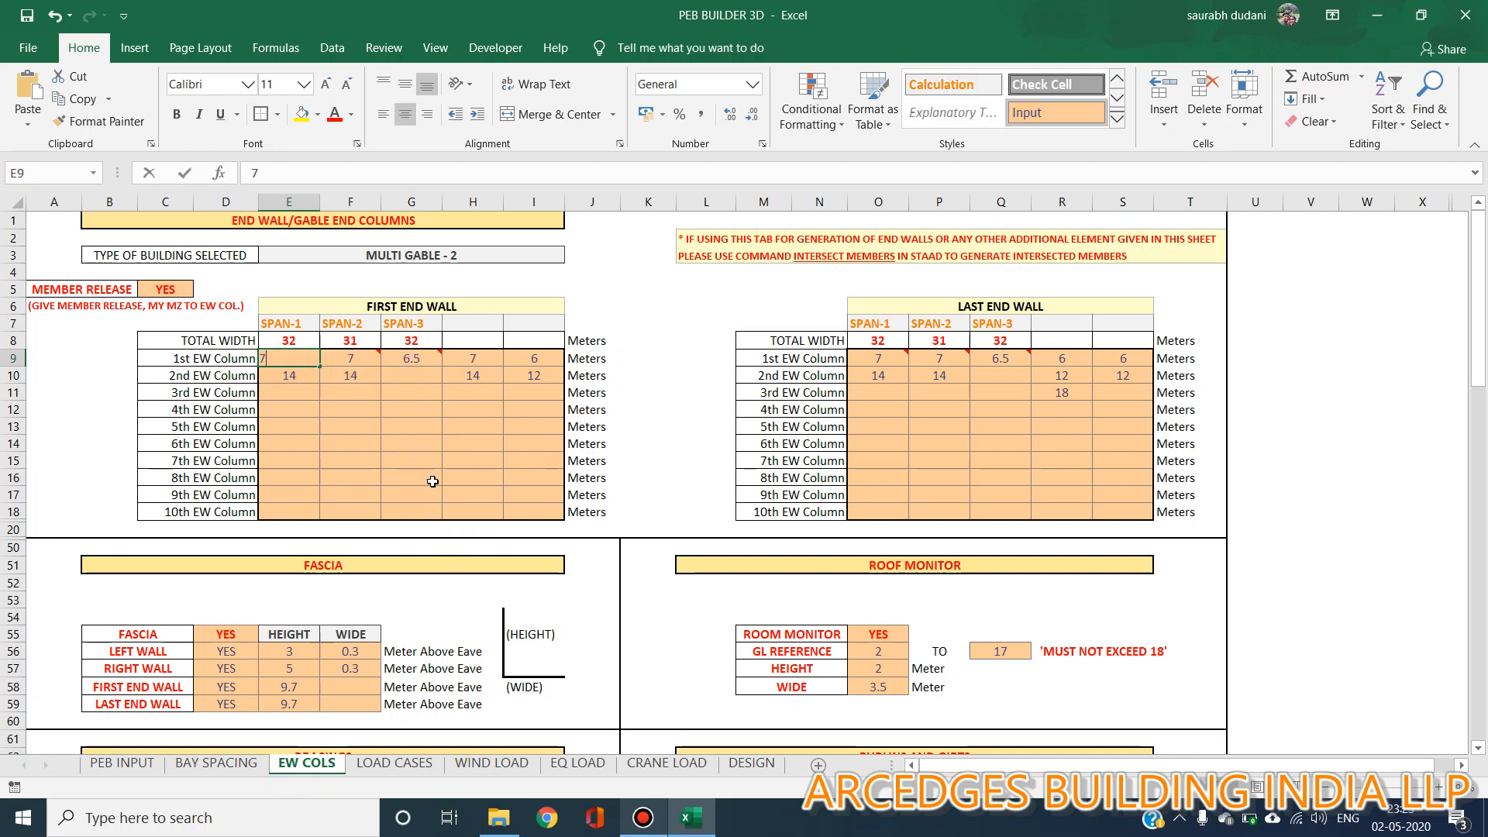
text(16)
key(Return)
text(24)
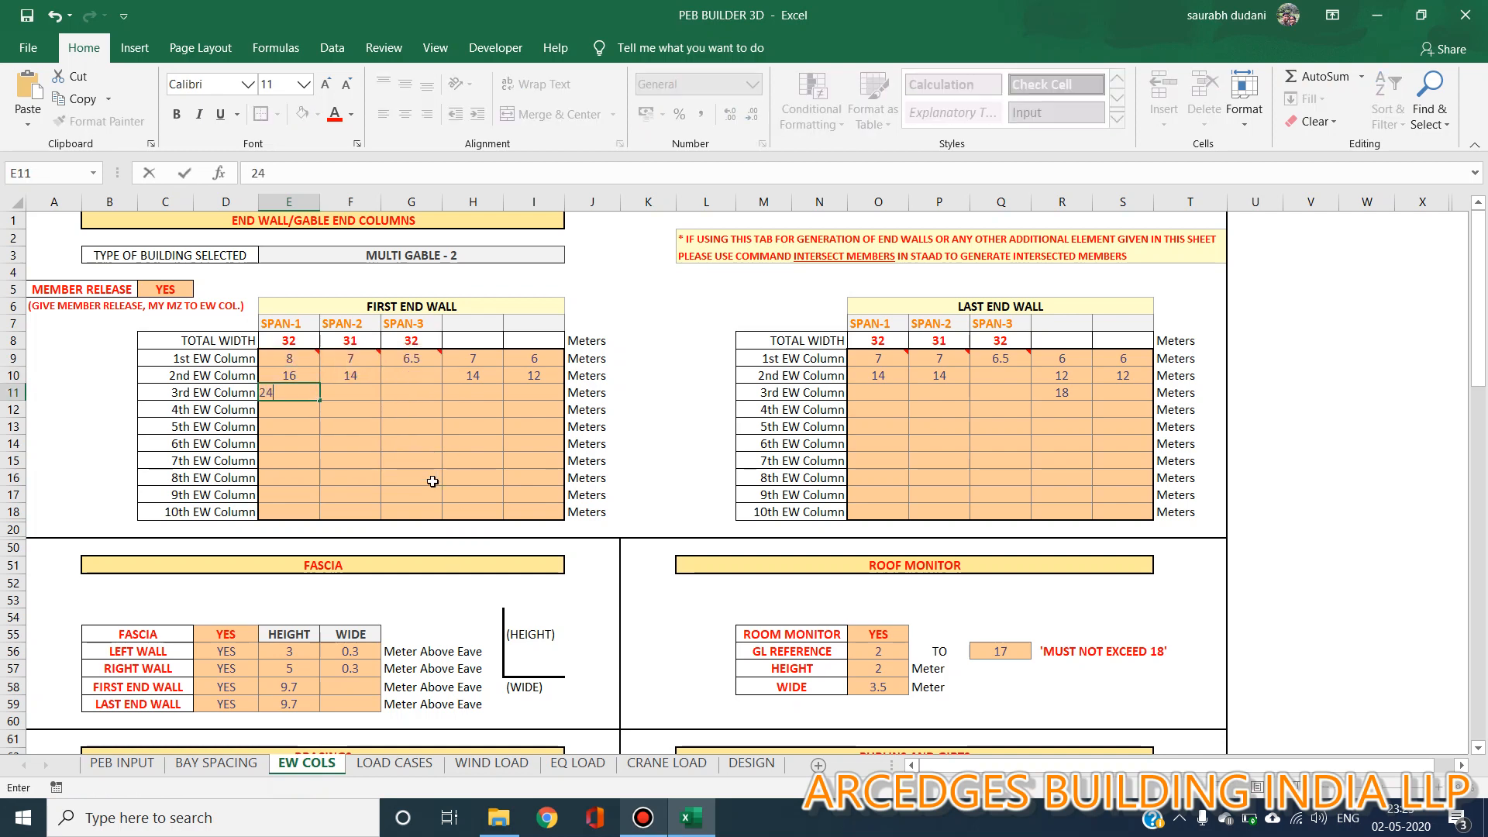
key(Return)
key(Right)
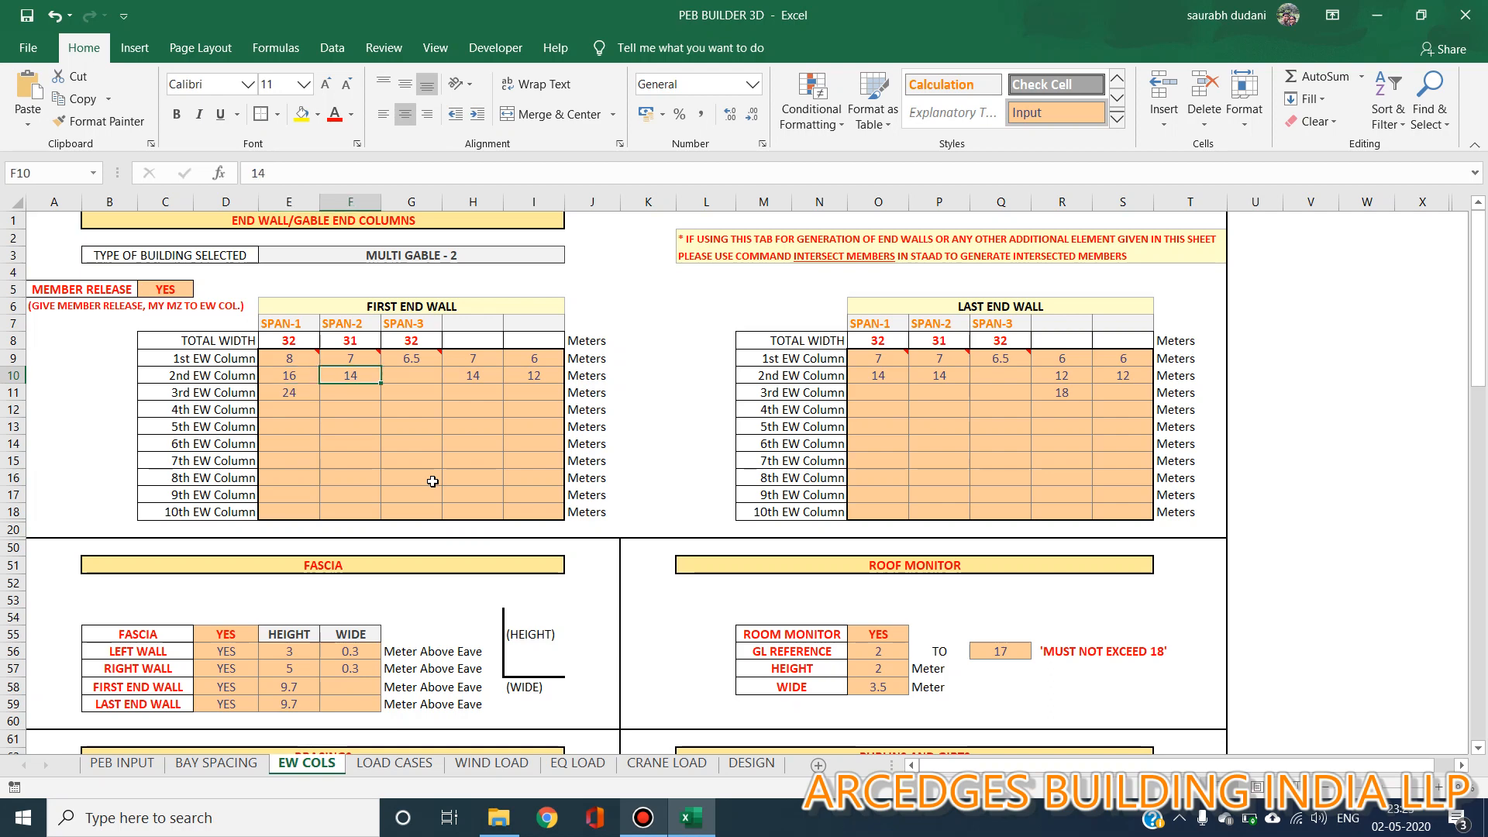
Set the first end wall's Span-2 distances to 8, 16 and 24 meters for the 1st, 2nd and 3rd EW columns
key(Up)
text(8)
key(Return)
text(14)
key(BackSpace)
text(6)
key(Return)
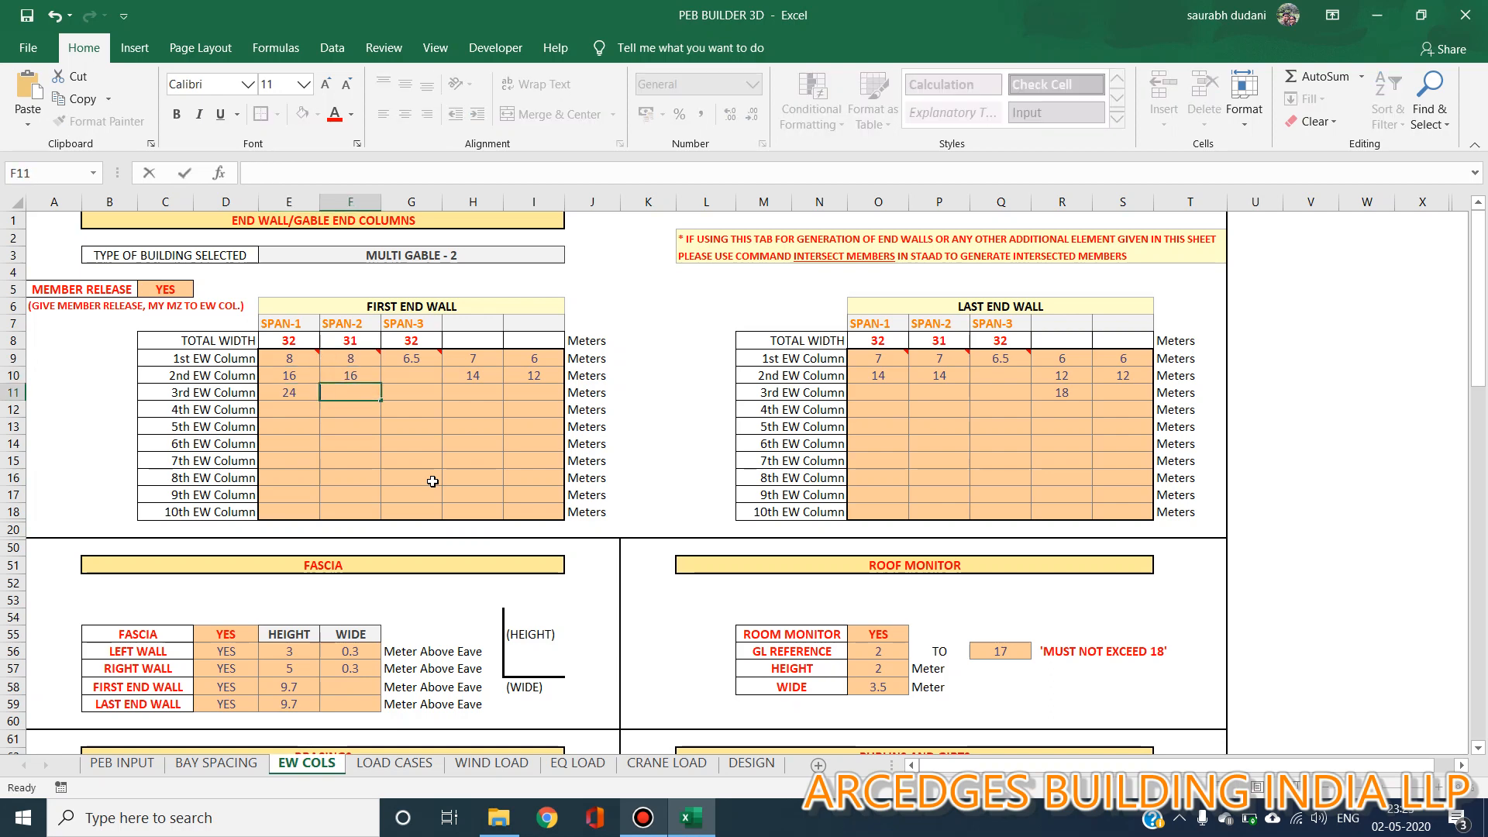
text(24)
key(Return)
Set the first end wall's Span-3 distances to 8, 16 and 24 meters for the 1st, 2nd and 3rd EW columns
click(408, 357)
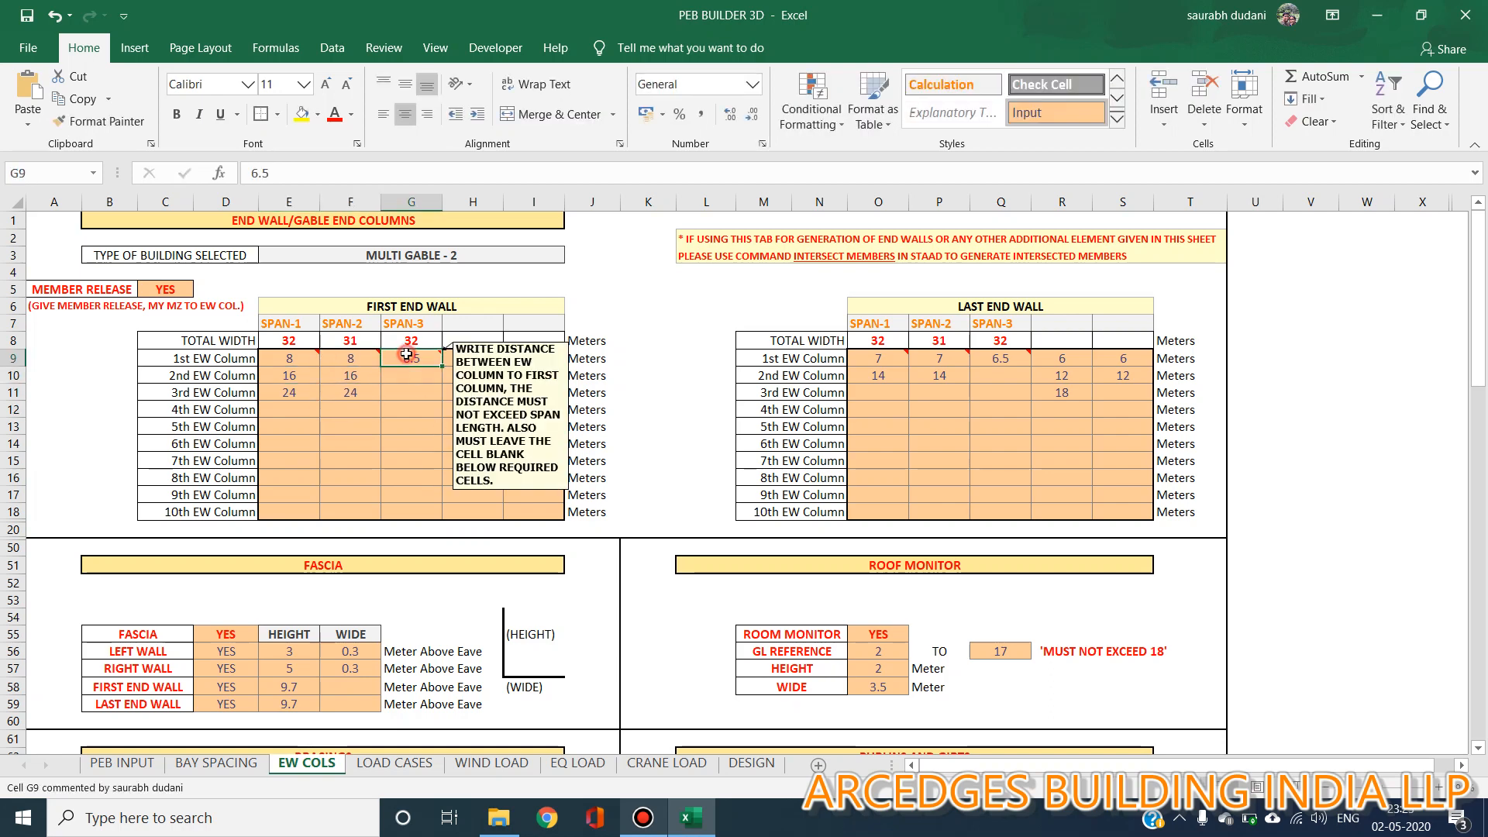
text(8)
key(Return)
text(16)
key(Return)
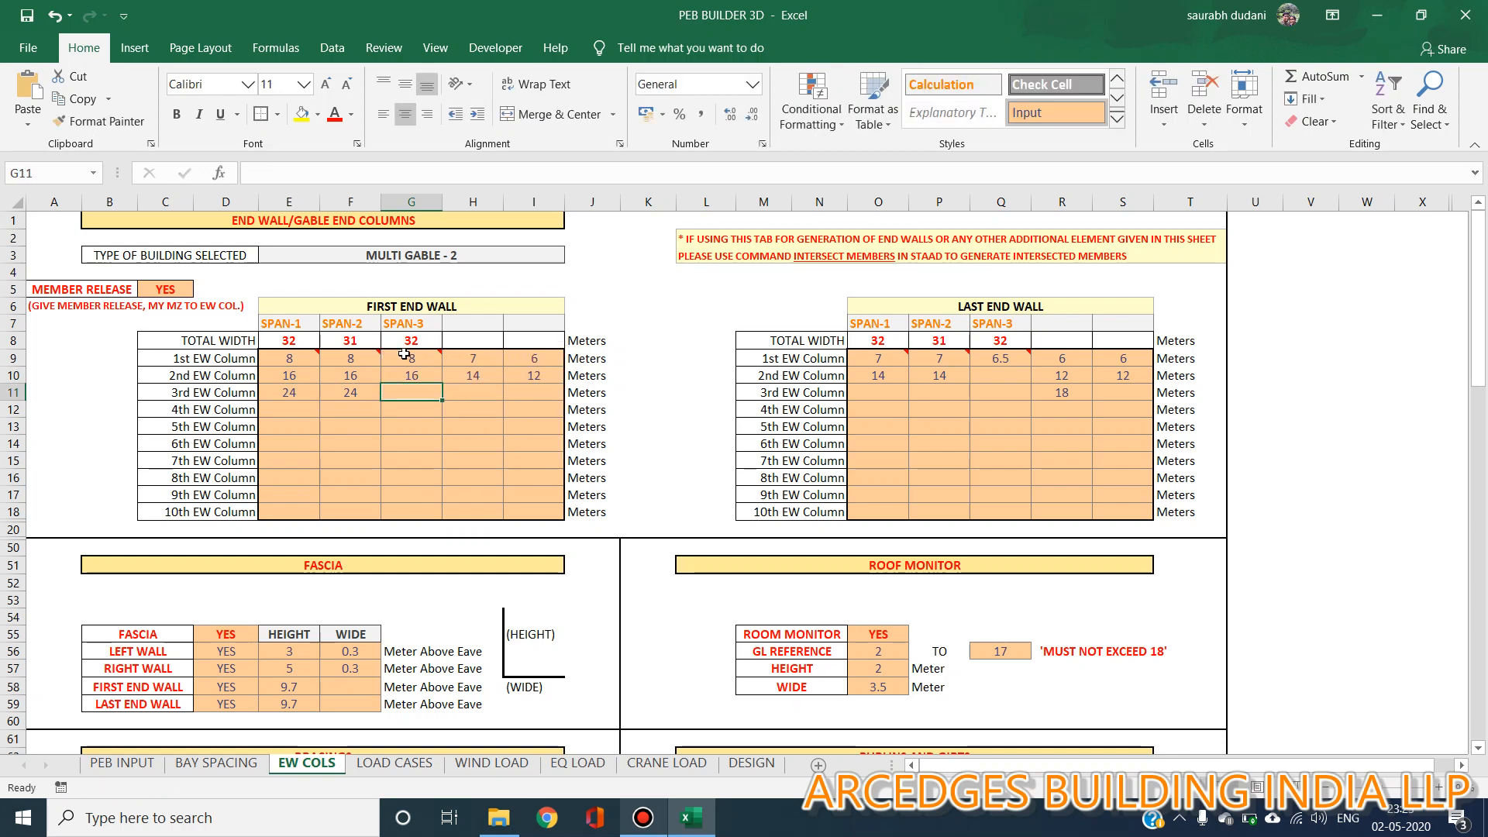
text(24)
key(Return)
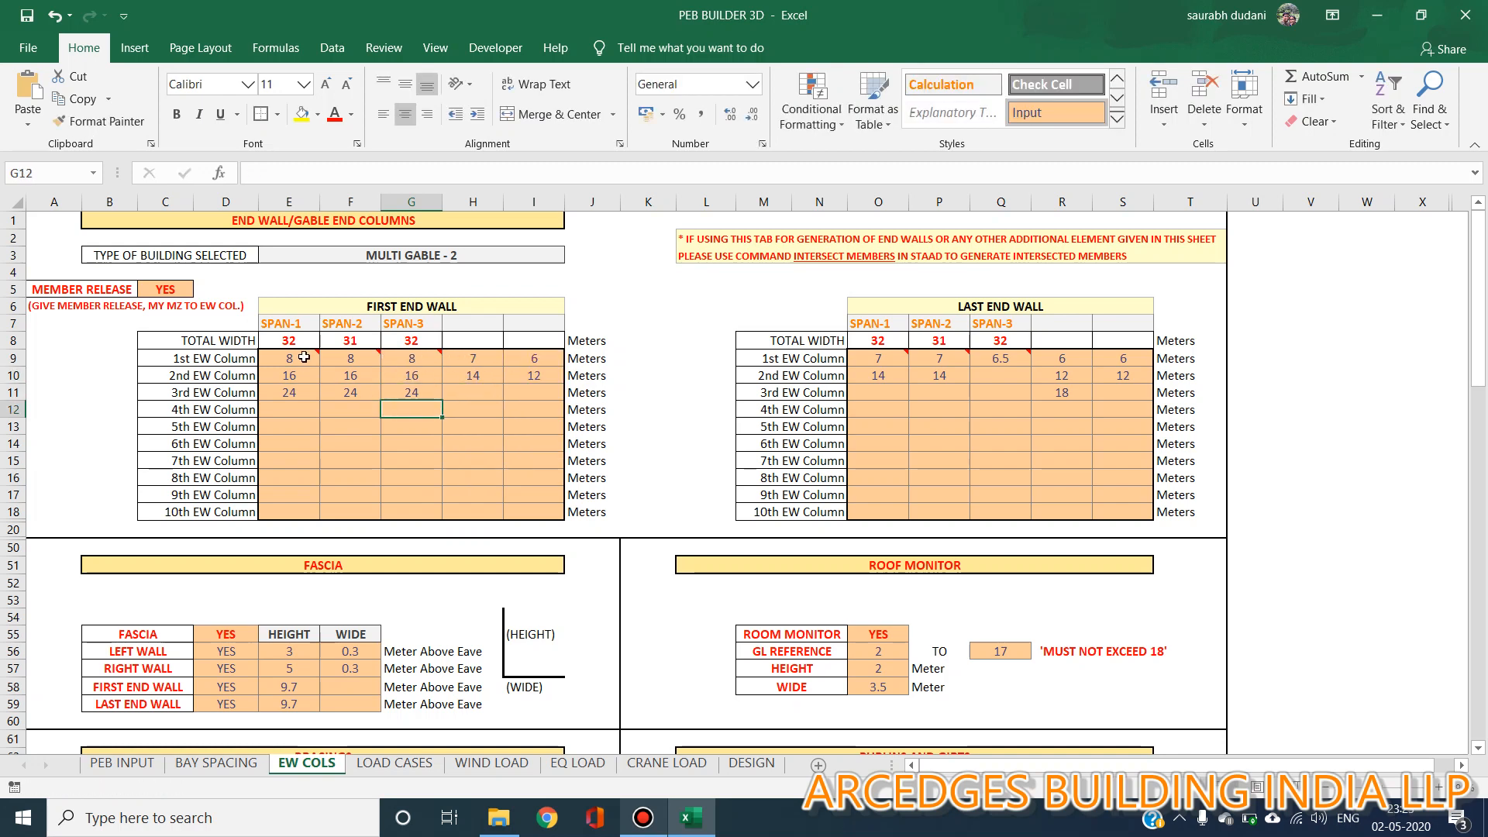
Copy the first end wall's three EW column distances for Span-1 to Span-3 into the same spans of the last end wall
drag(301, 360, 427, 397)
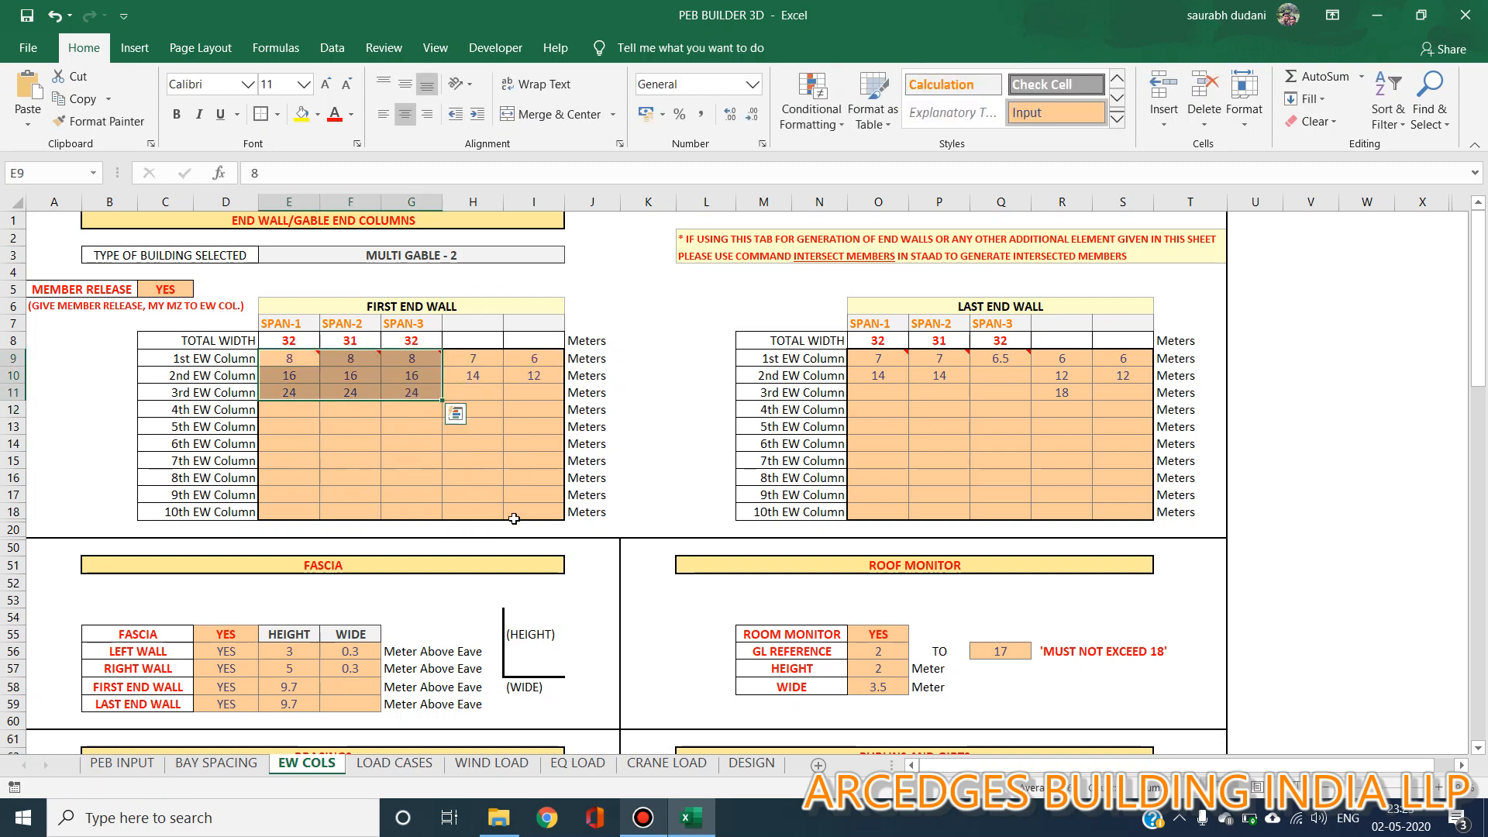
key(ctrl+c)
click(878, 358)
key(ctrl+v)
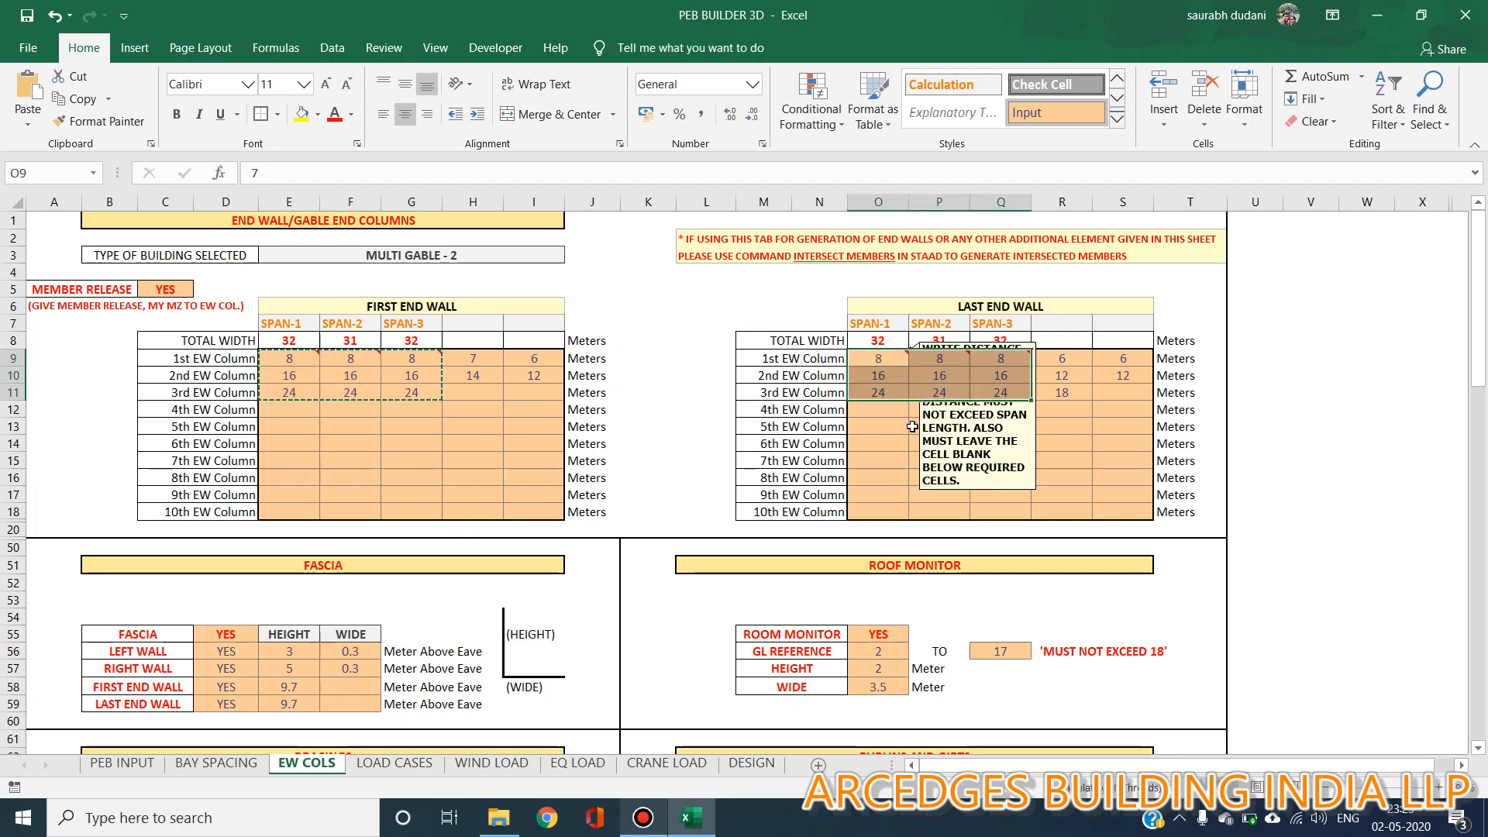
key(Escape)
click(939, 460)
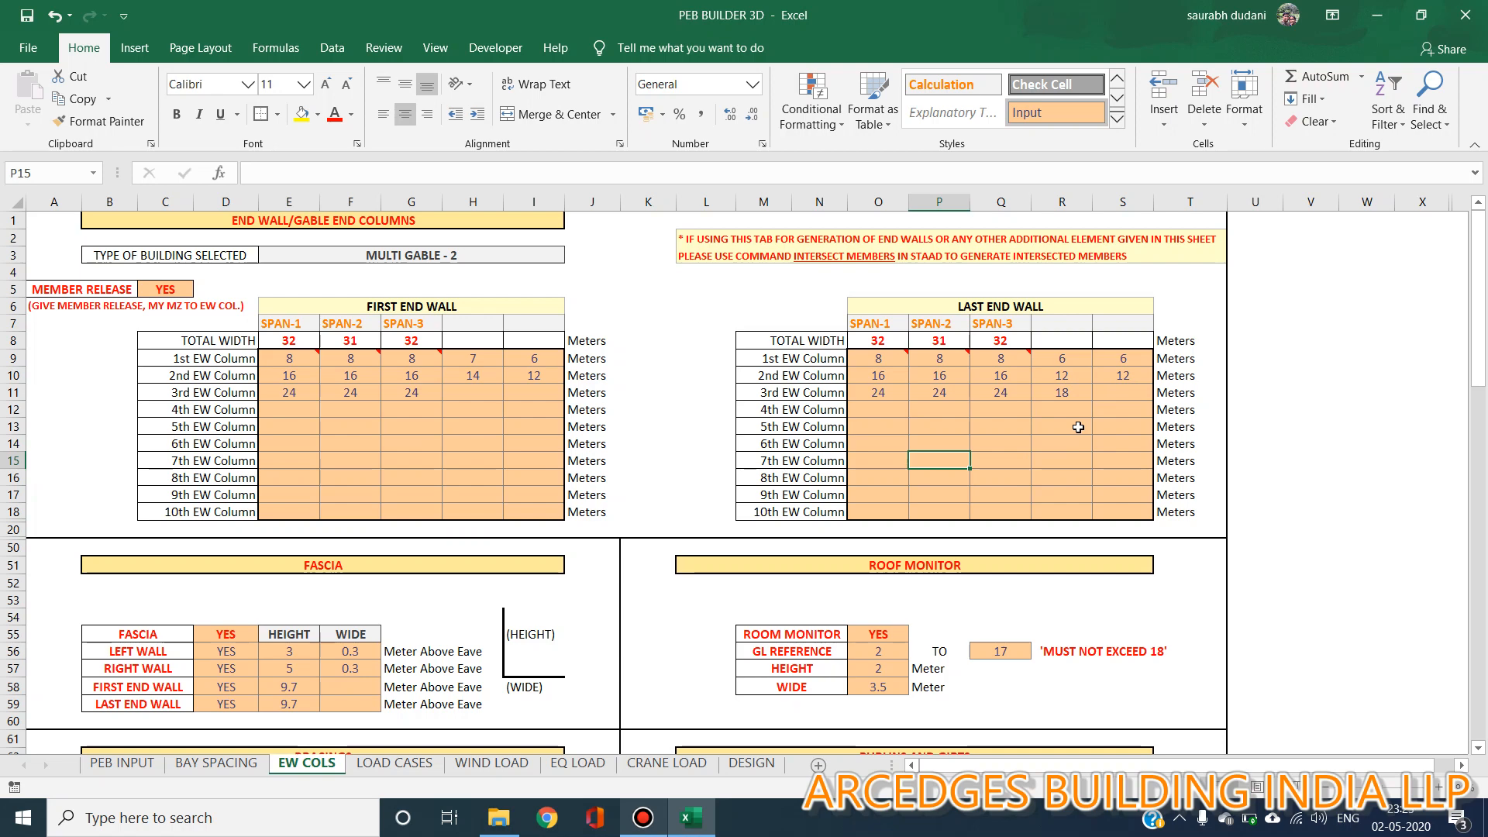
In the PURLINS AND GIRTS section, set CONNECT EWC ONLY to NO and MEMBER RELEASE to YES
scroll(1078, 427, down, 6)
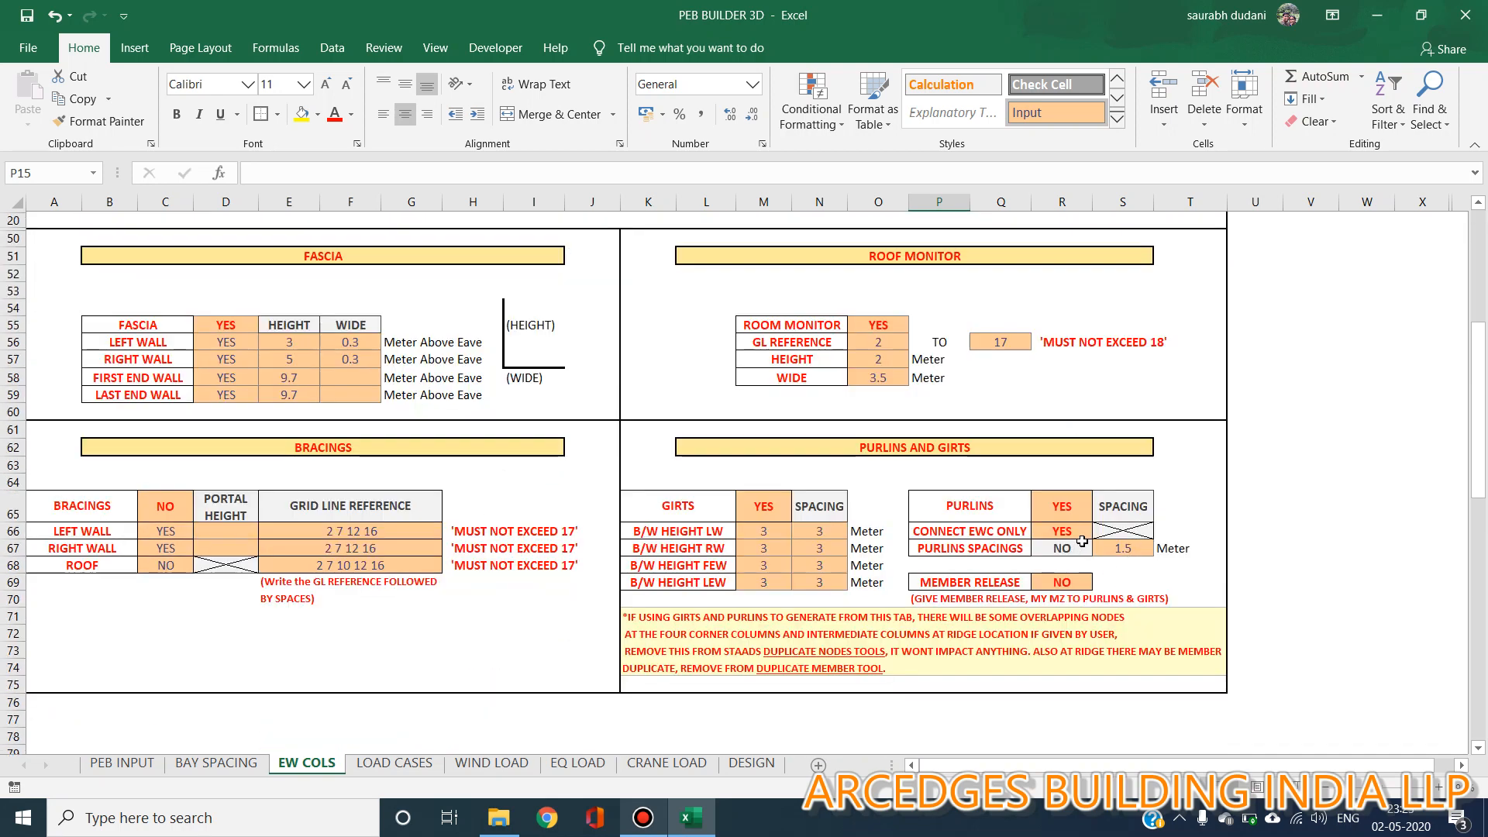
click(1082, 511)
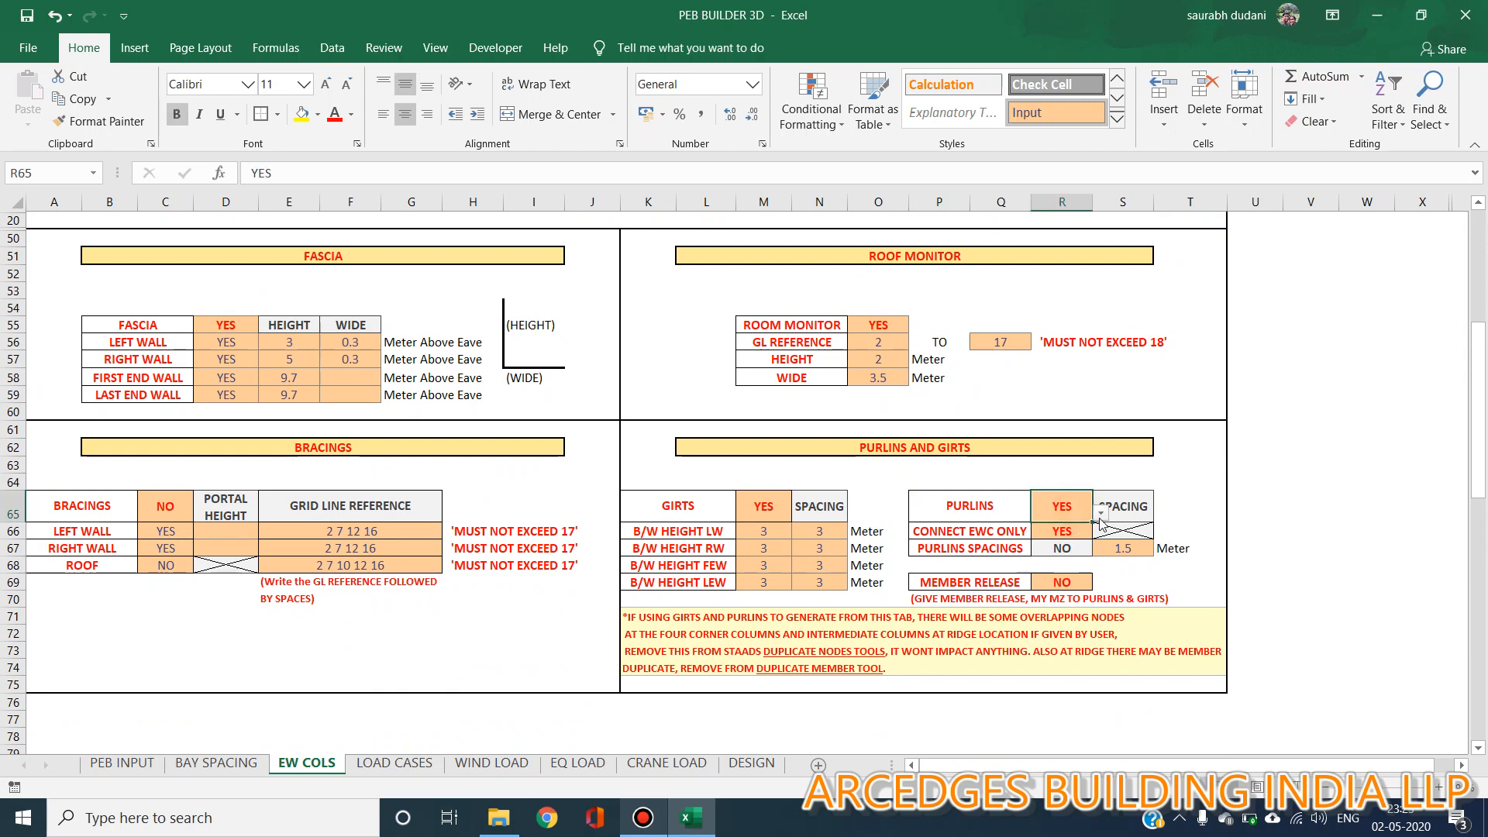
click(1062, 536)
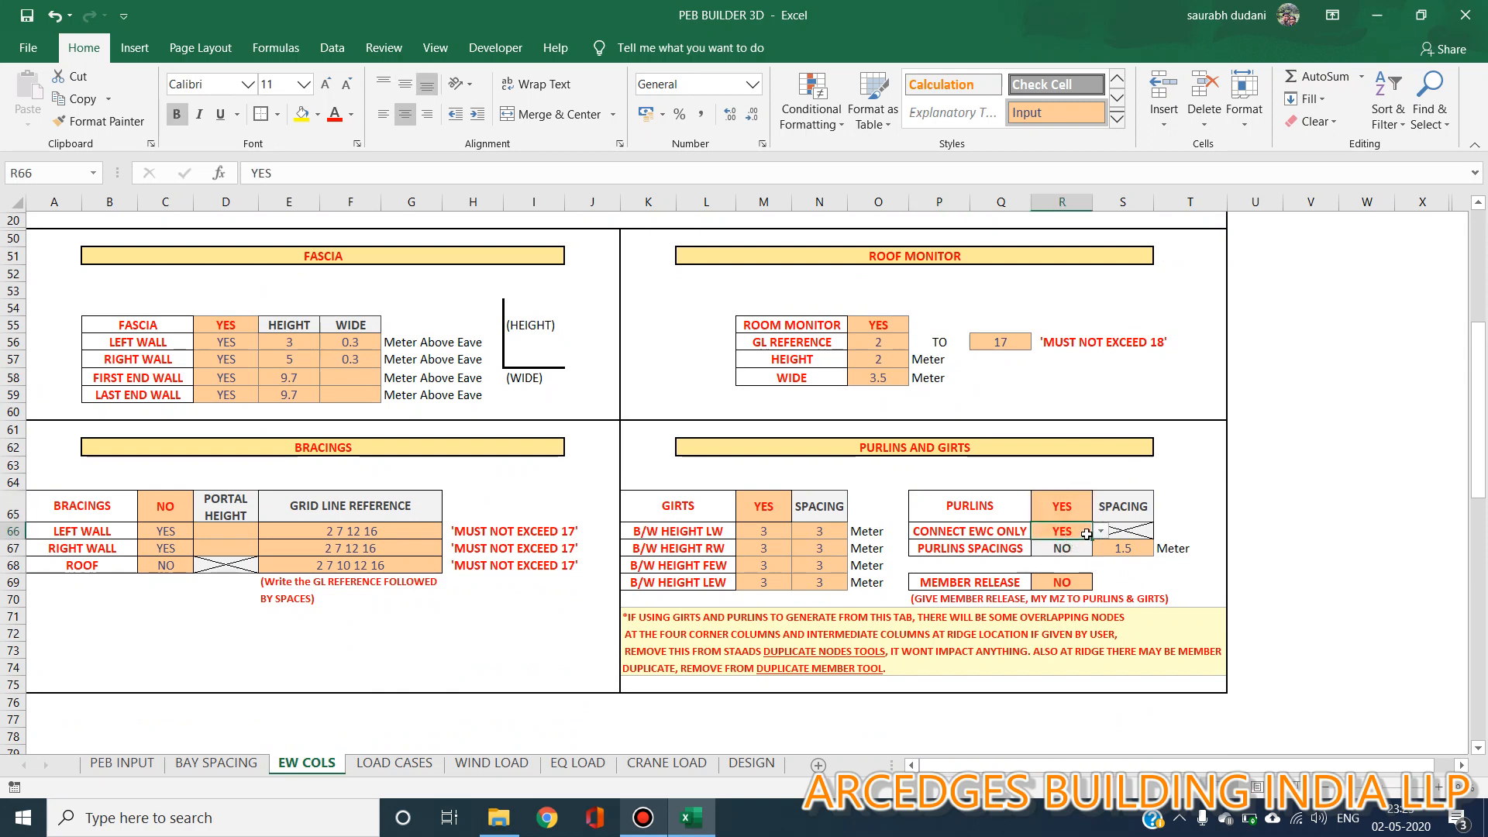
click(1100, 533)
click(1058, 557)
click(1135, 552)
click(1133, 580)
click(1074, 583)
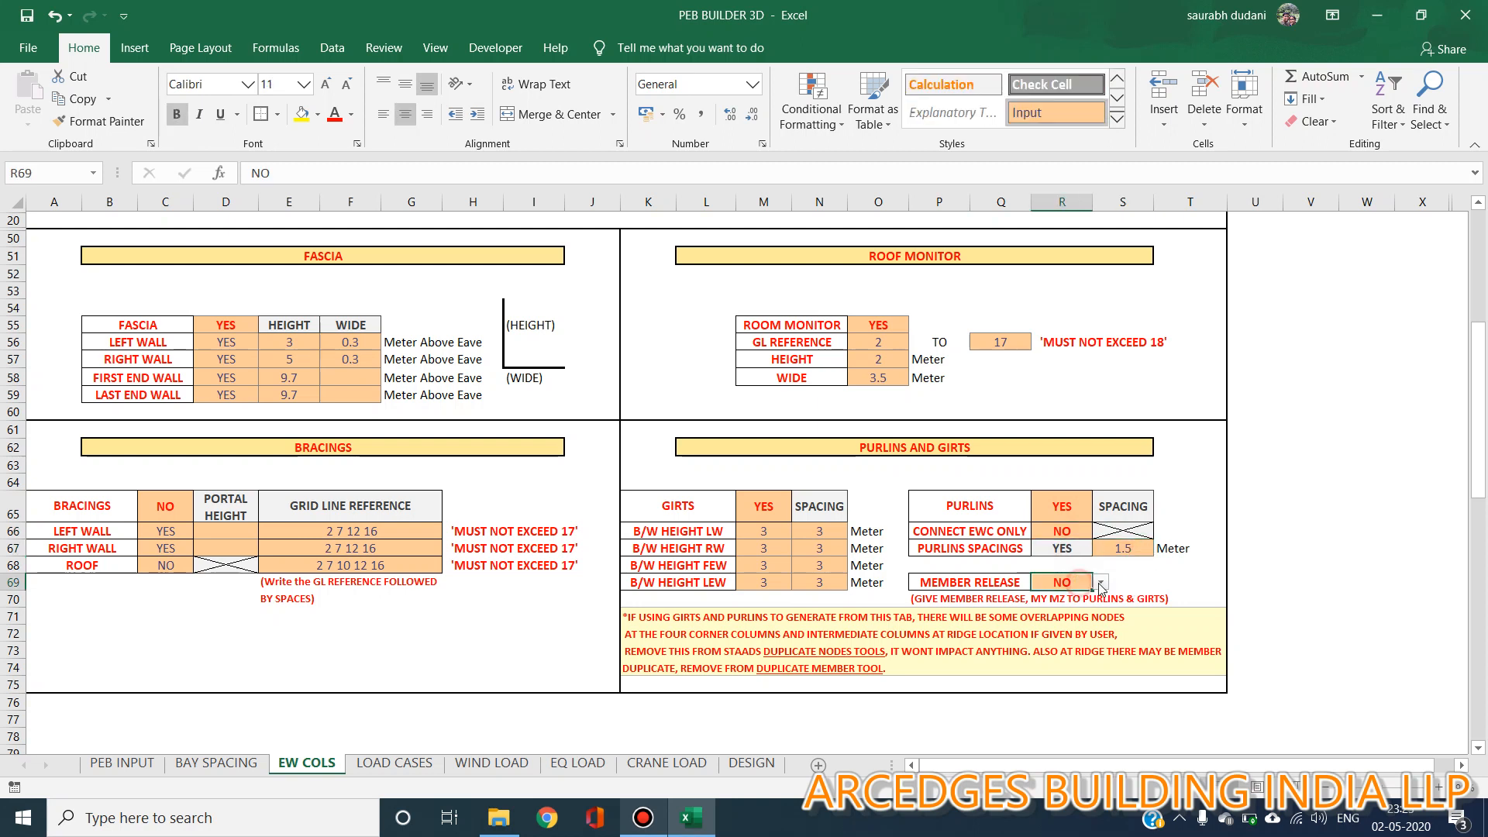
click(1165, 585)
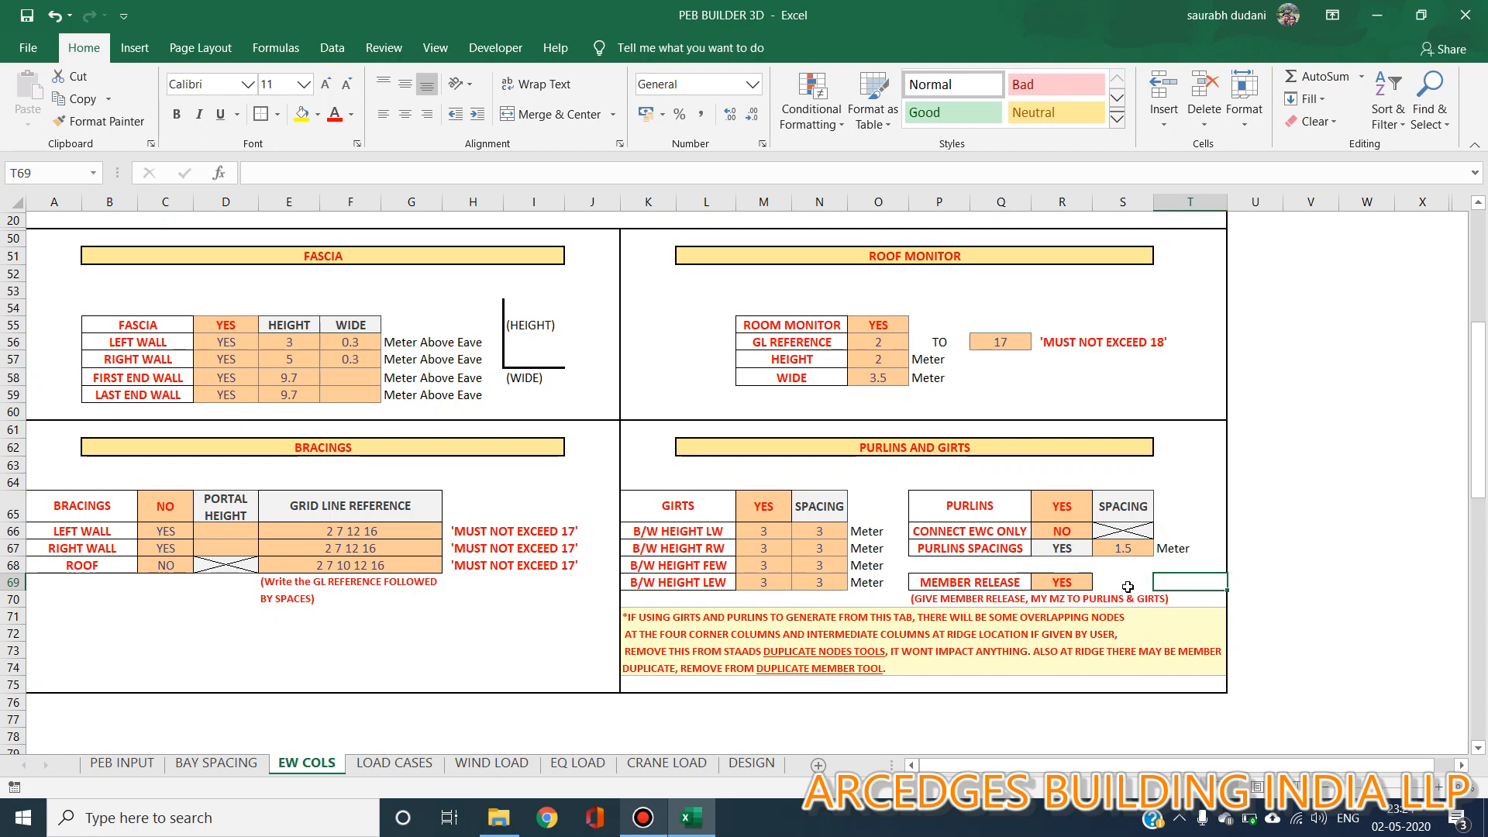
Set the fascia height of both the first and the last end wall to 4 meters above eave
scroll(253, 464, up, 2)
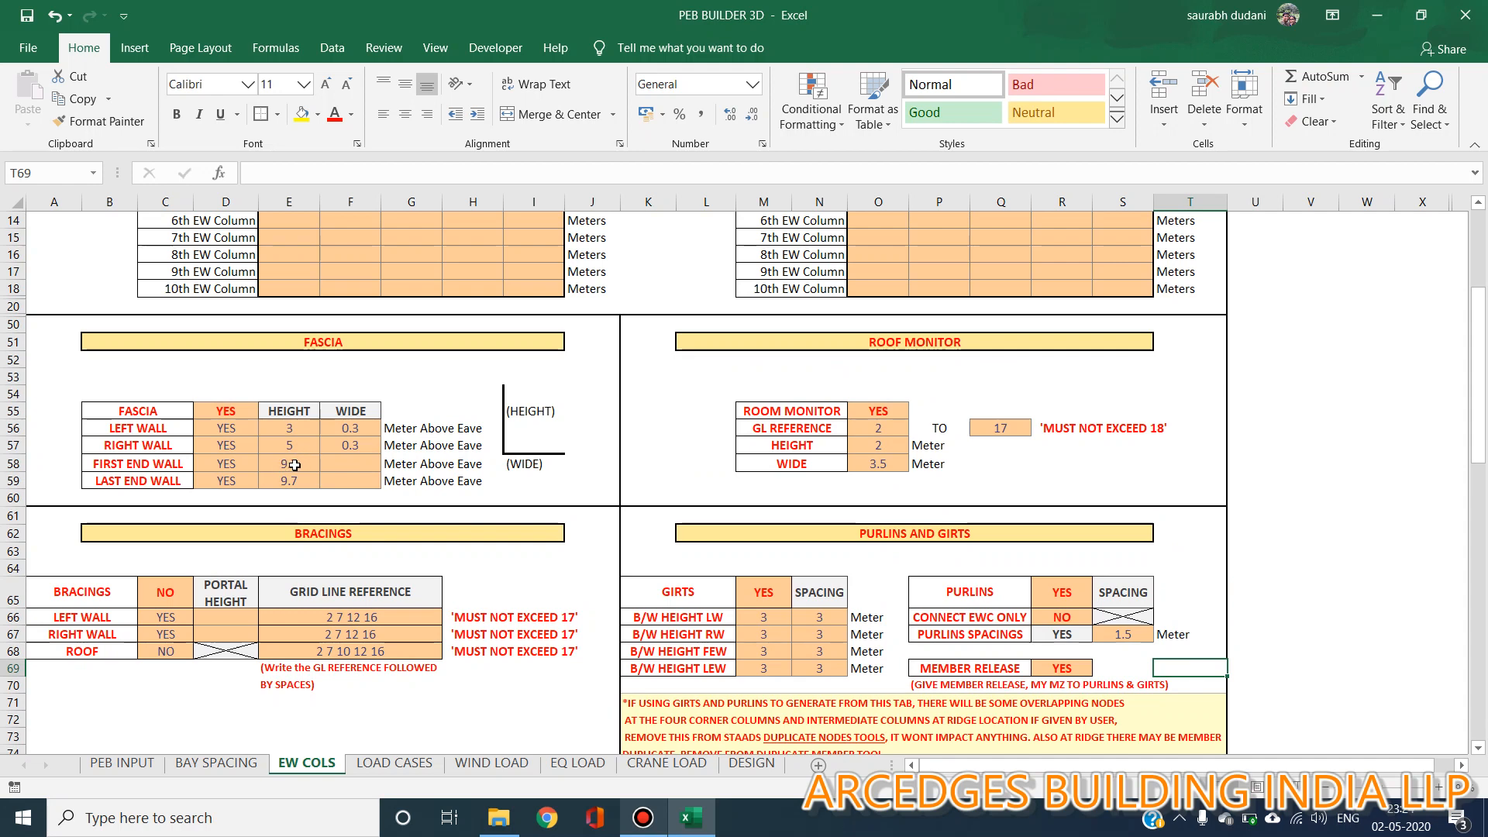
scroll(294, 465, up, 2)
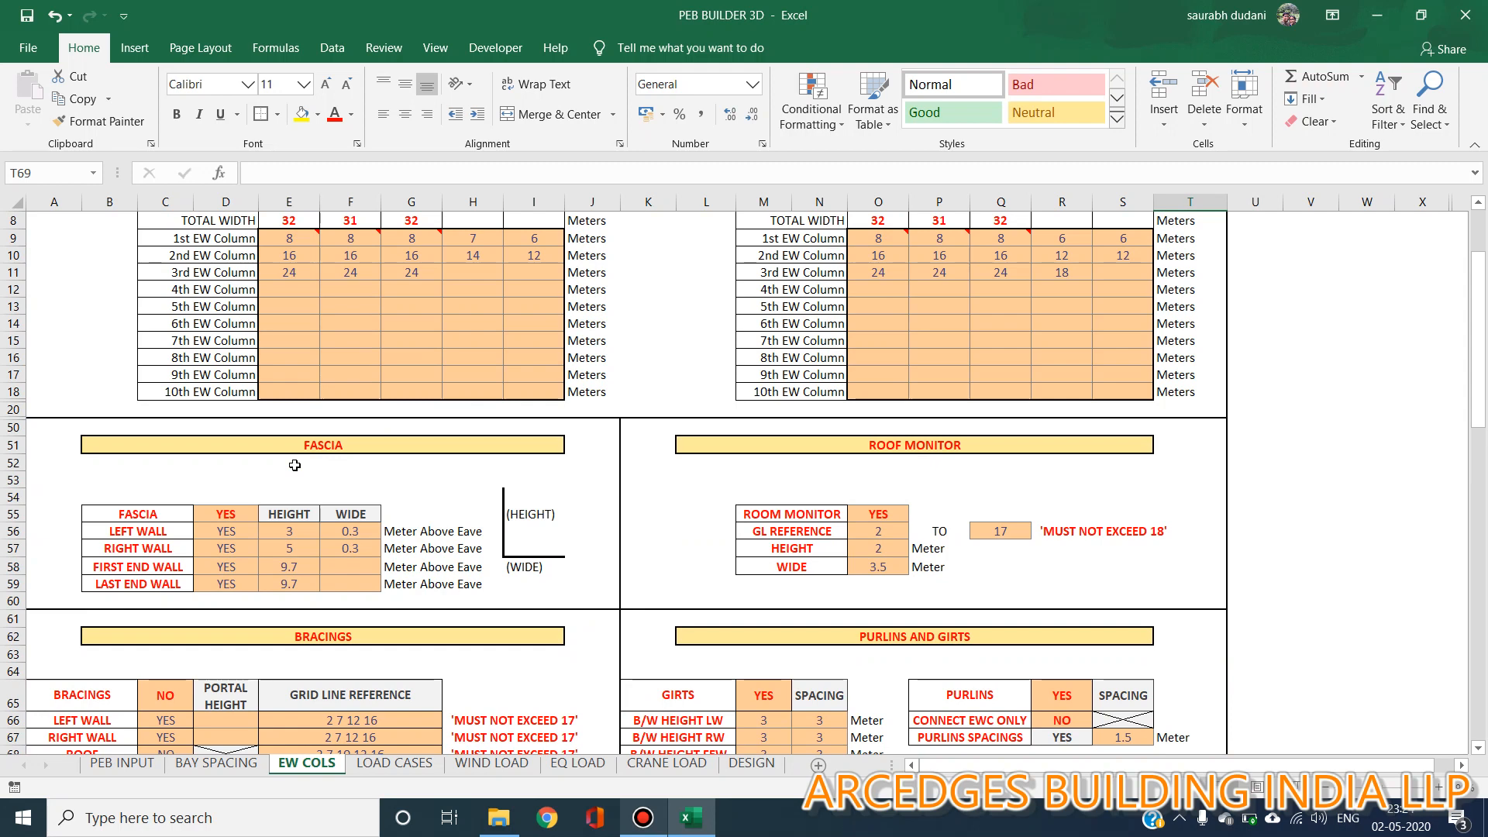
click(292, 569)
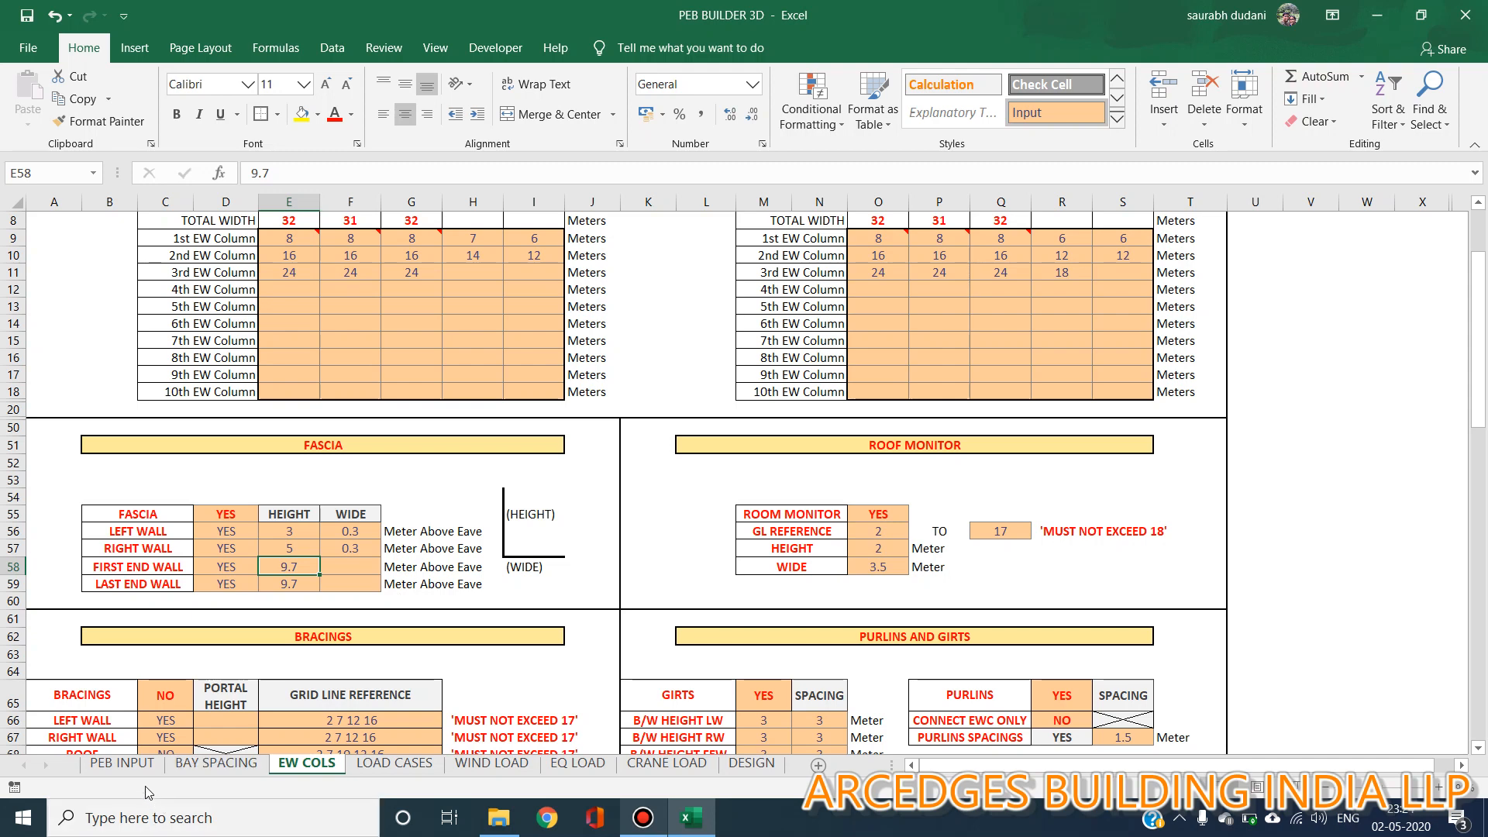
scroll(281, 267, up, 1)
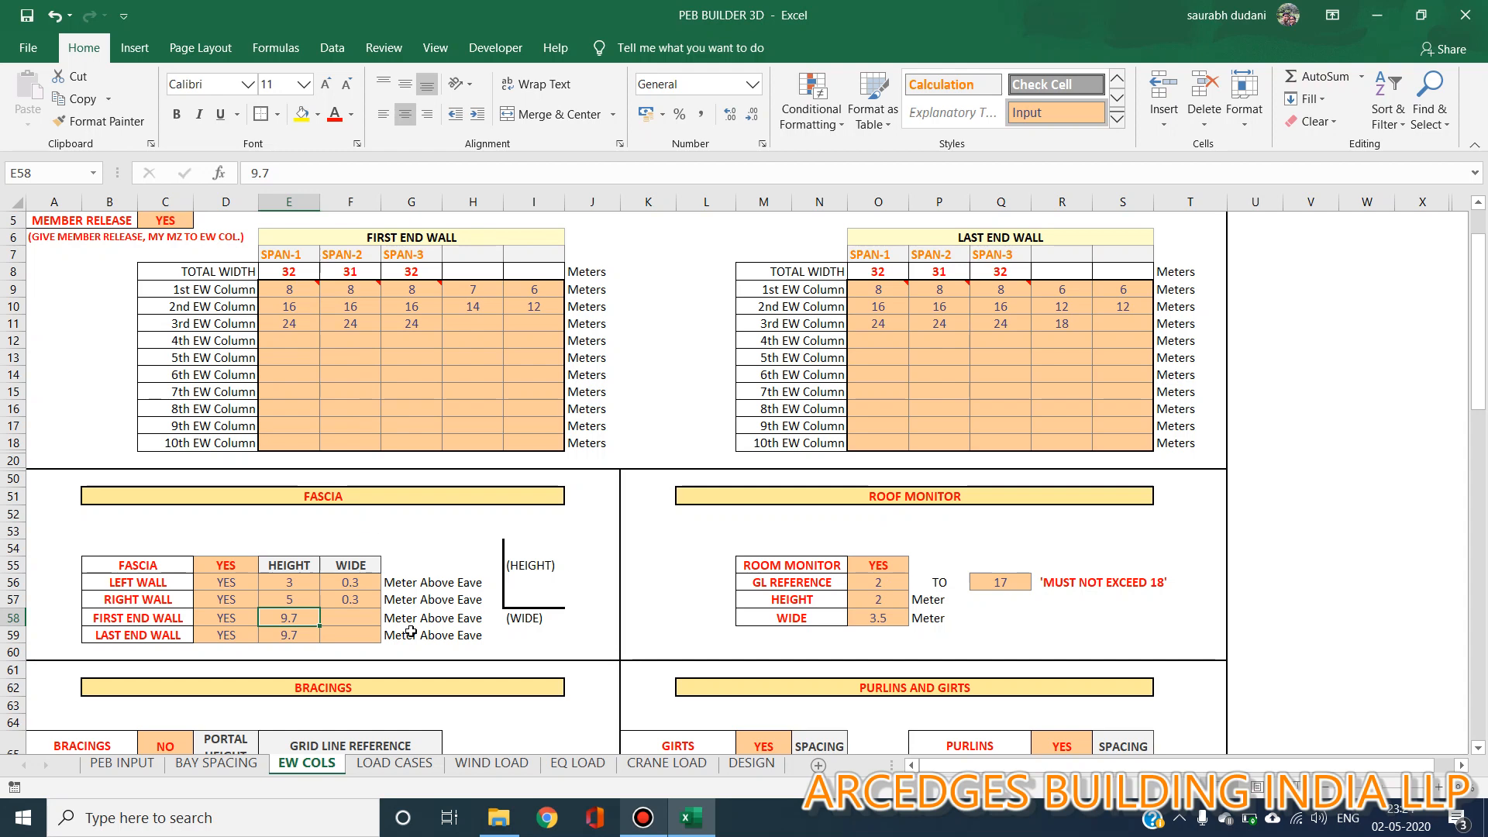
scroll(413, 624, down, 1)
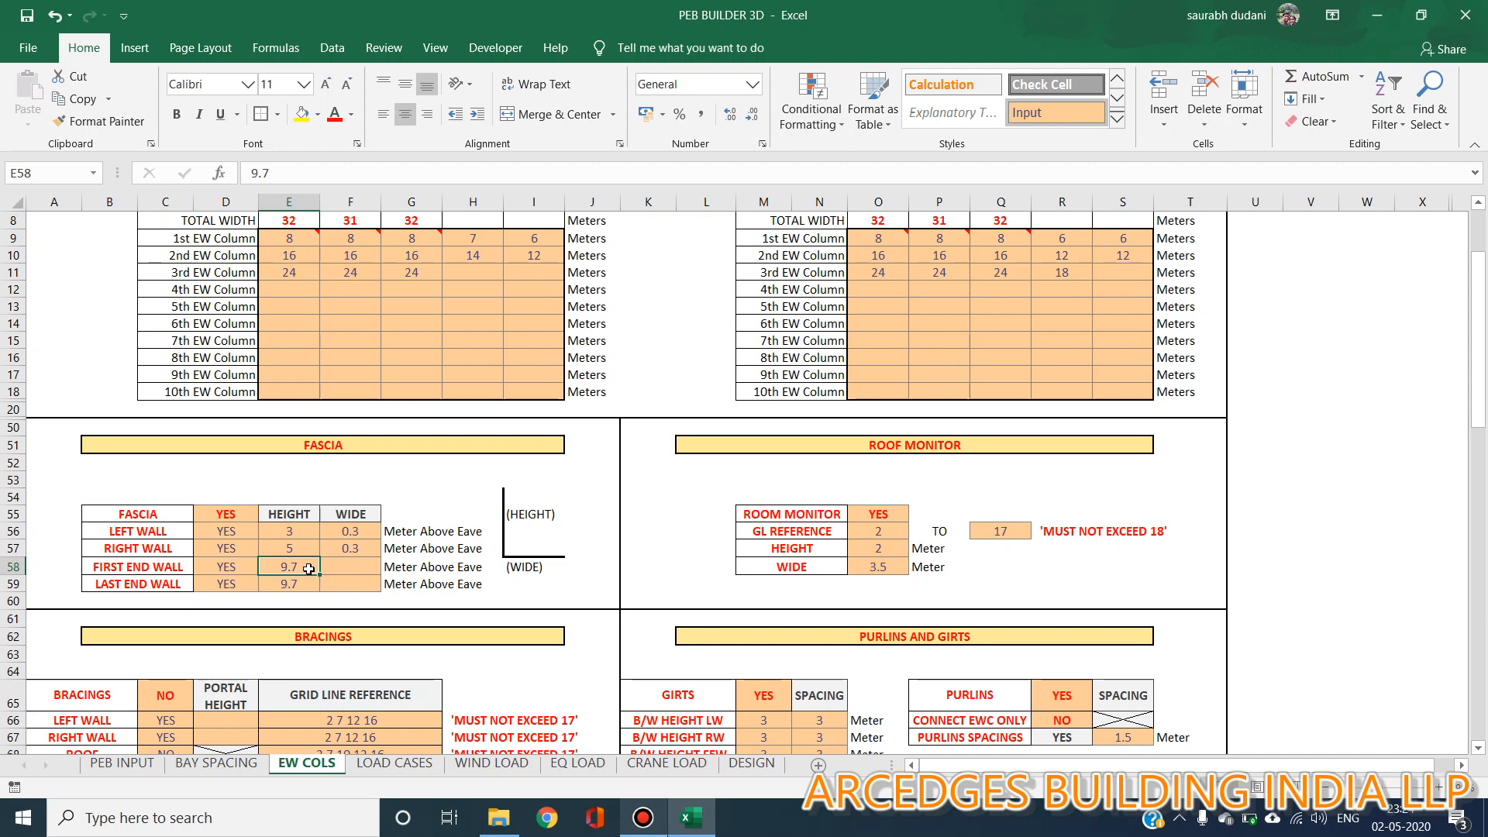
text(4)
key(Return)
text(4)
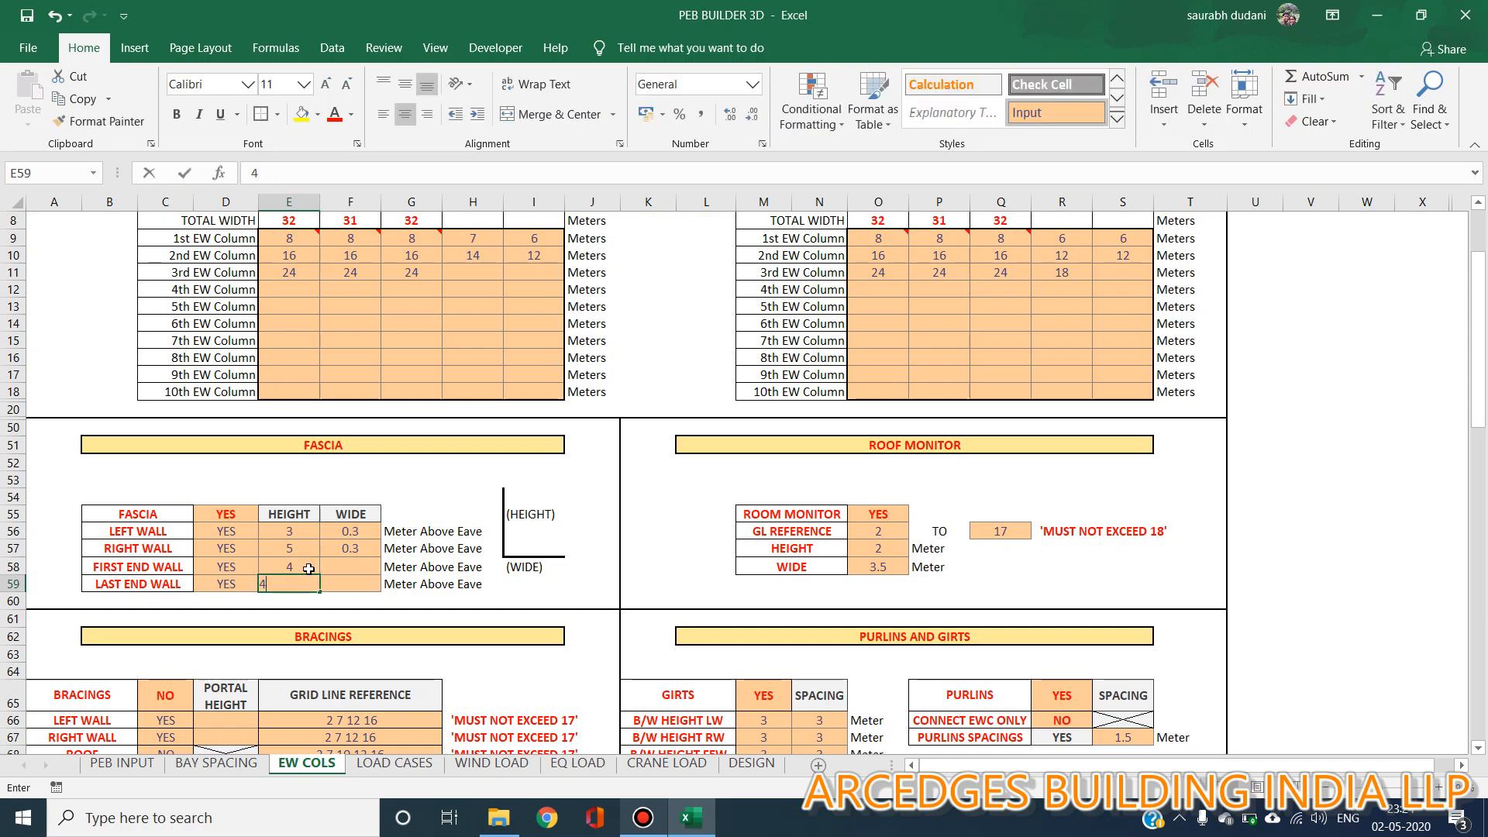
key(Return)
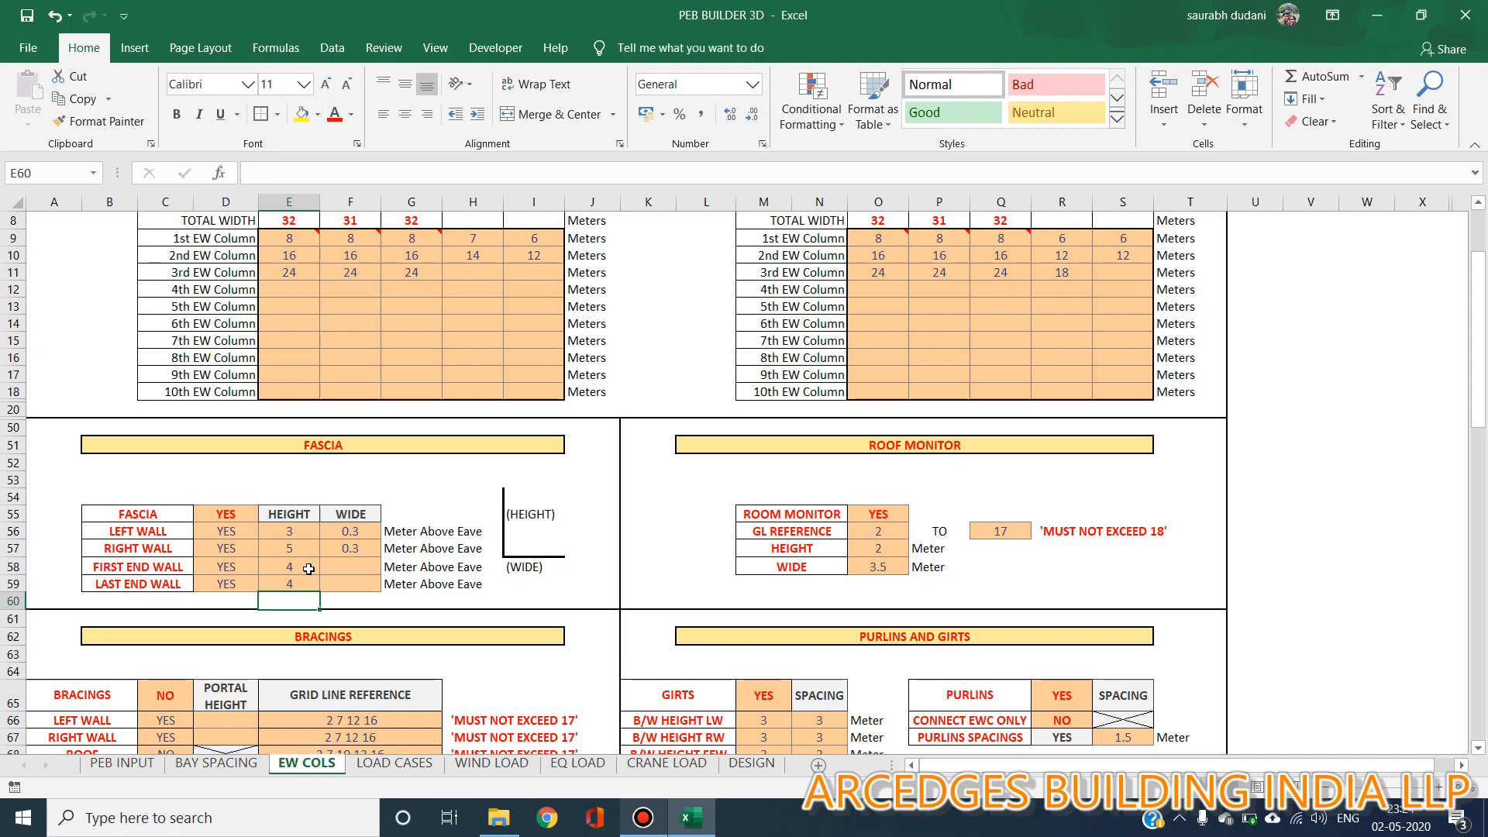
Set the fascia width to 0.2 for the first end wall and 0.5 for the last end wall
click(349, 572)
text(0.)
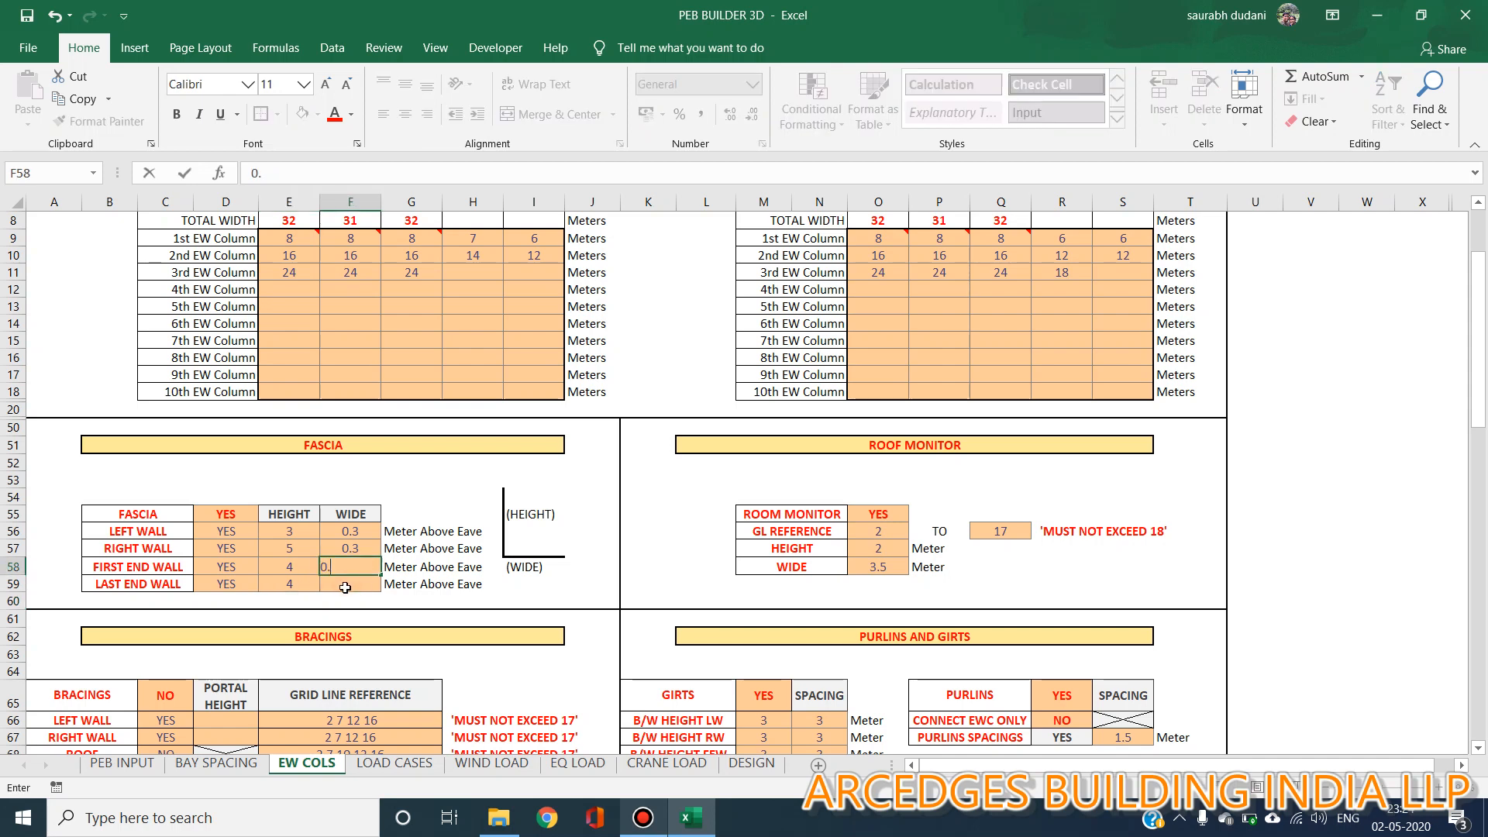
text(2)
key(Return)
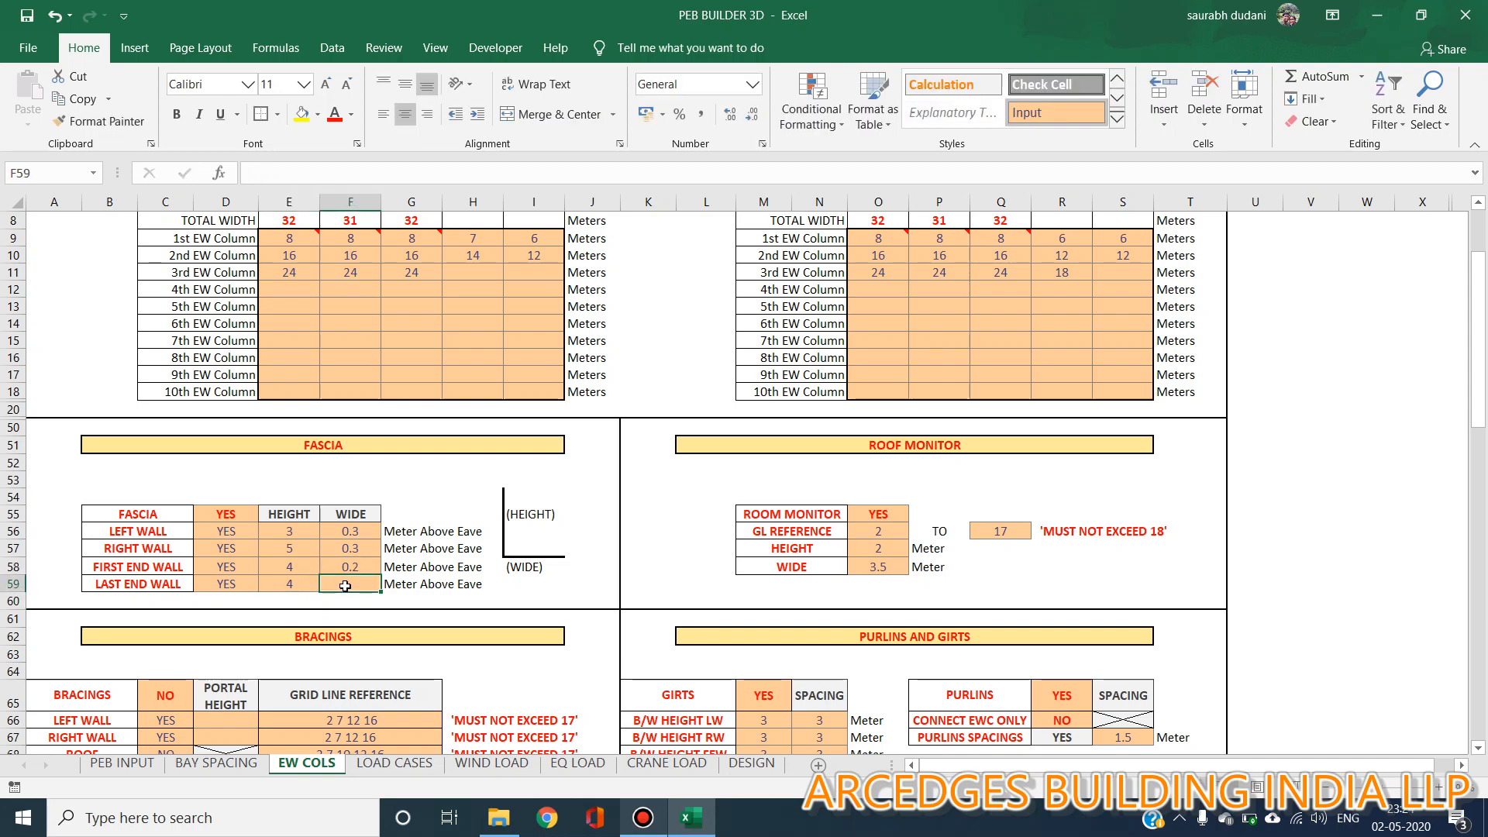
text(0.5)
key(Return)
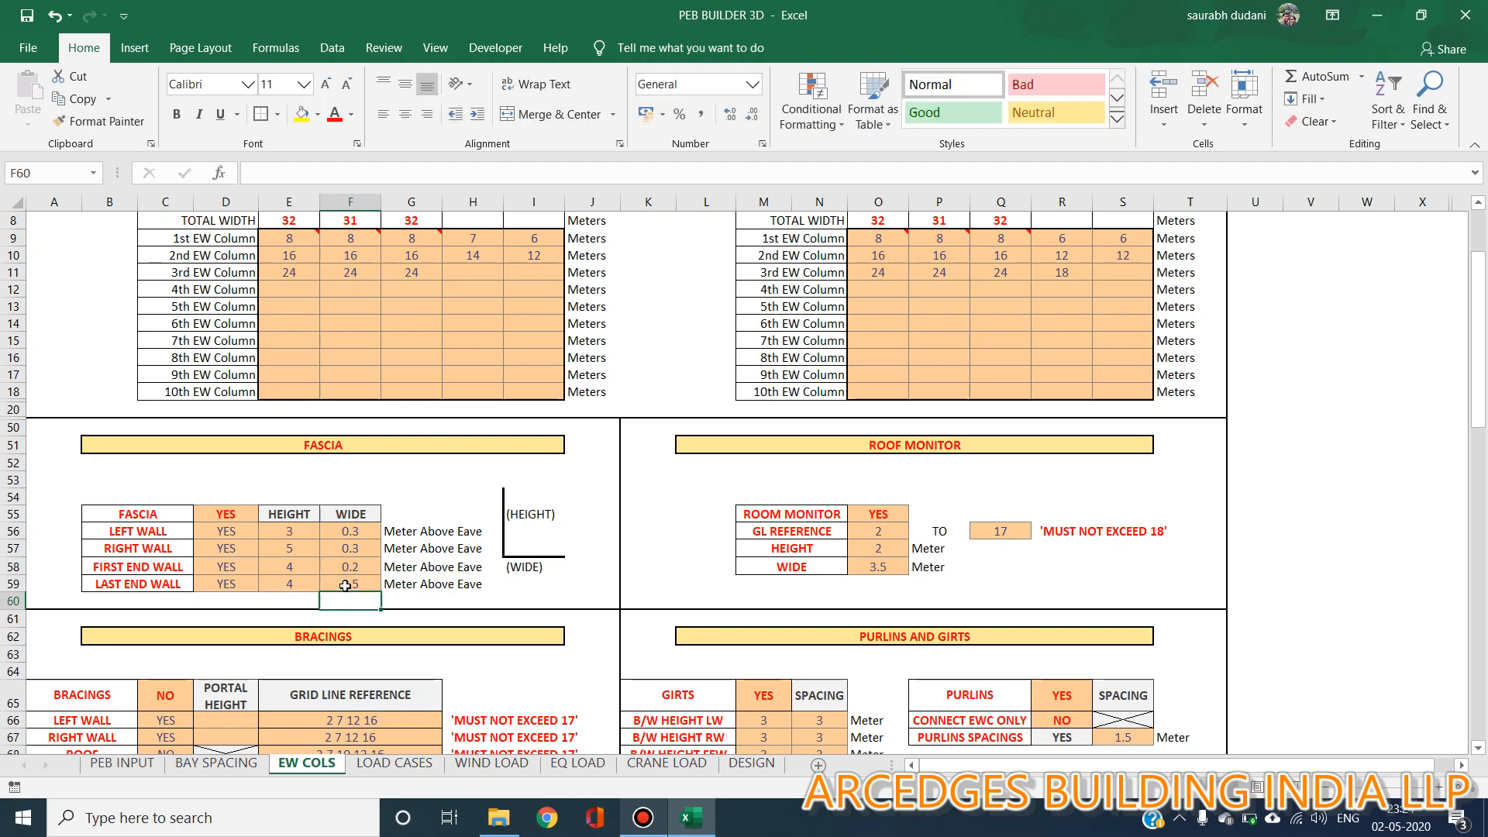
Turn on bracings by setting the BRACINGS option to YES
scroll(515, 573, down, 3)
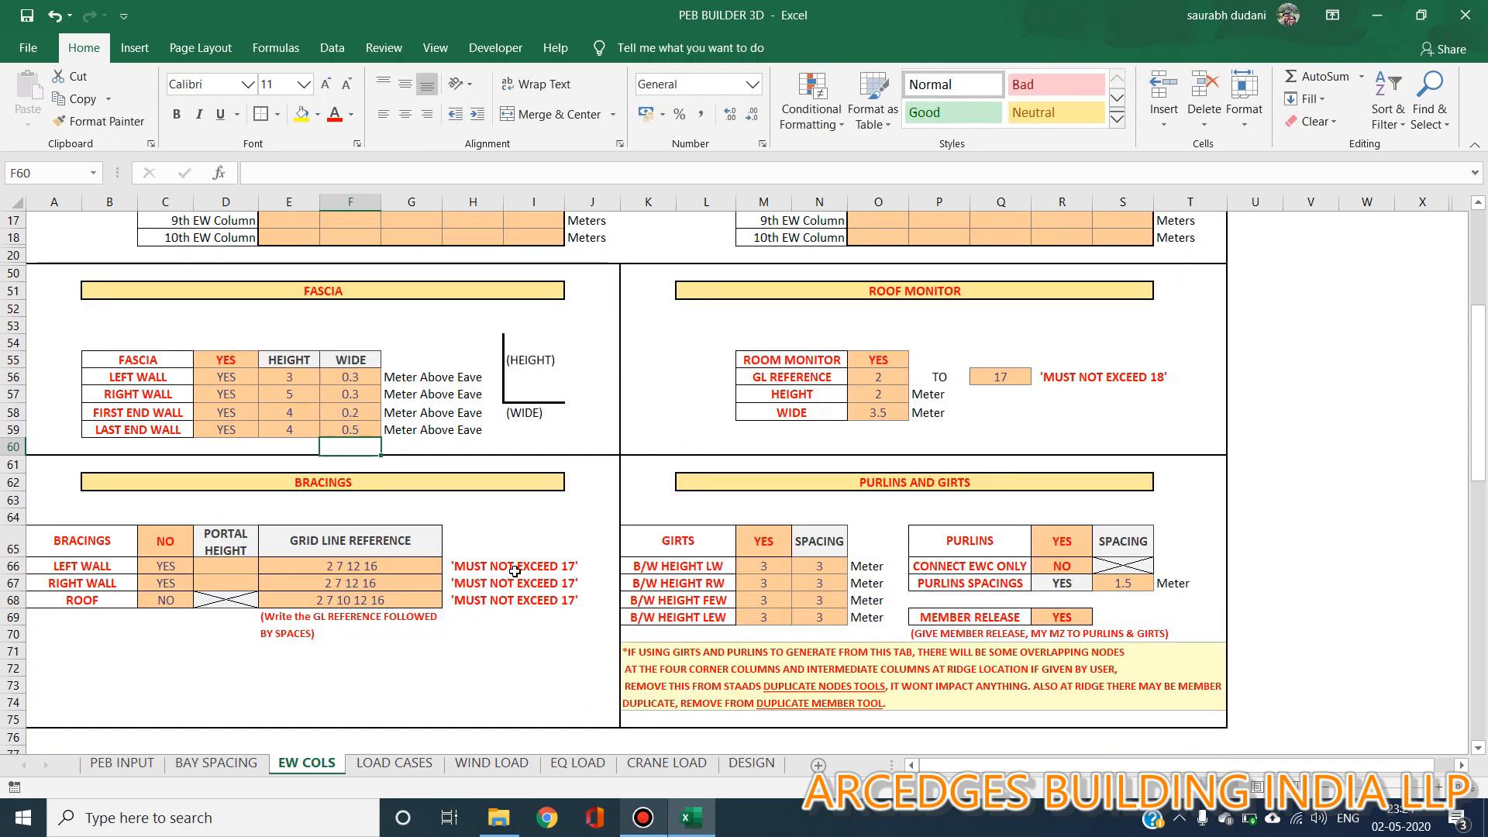
click(189, 547)
click(203, 547)
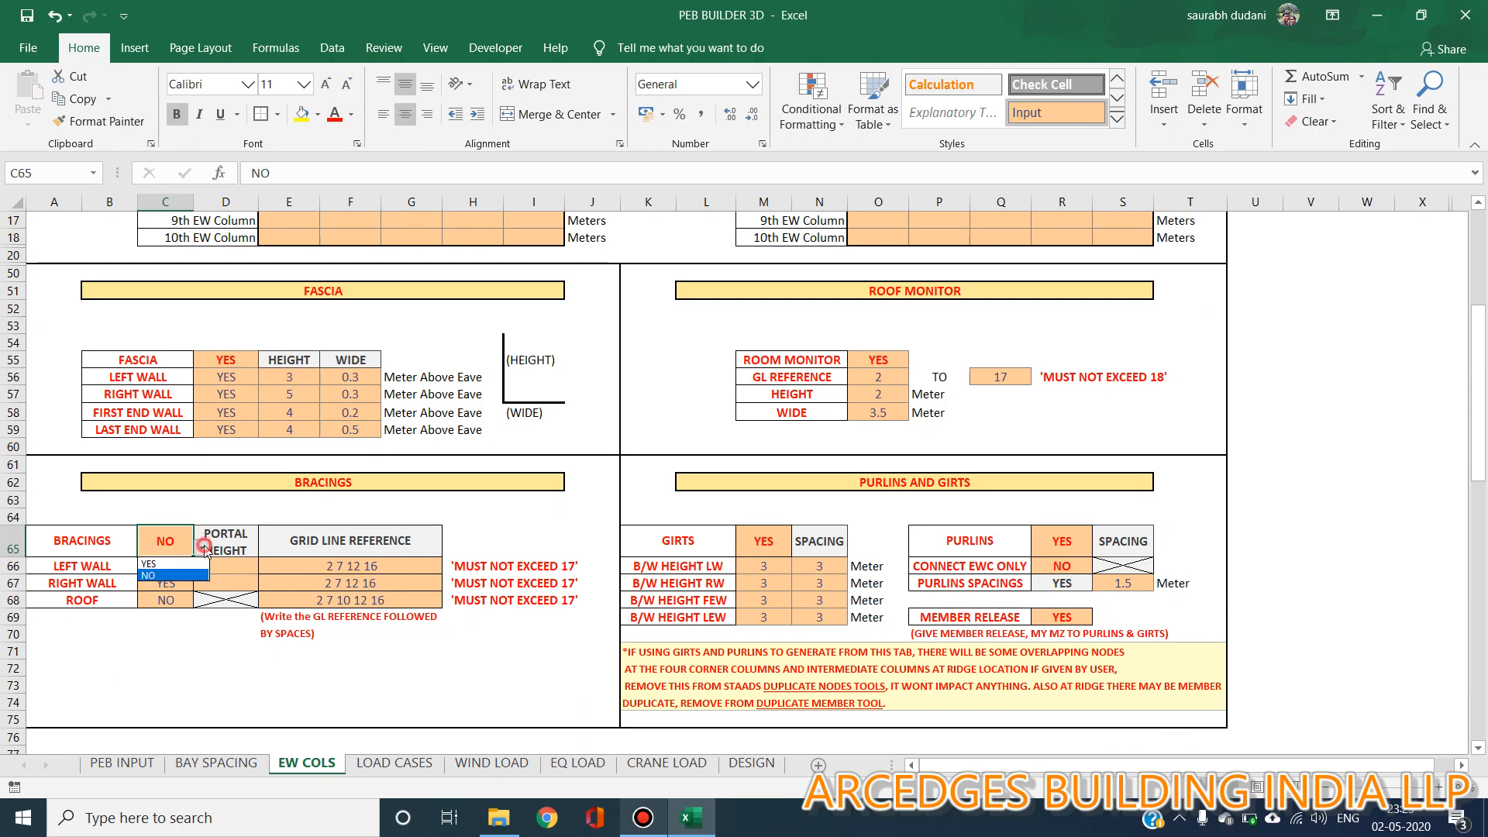
click(188, 566)
click(185, 685)
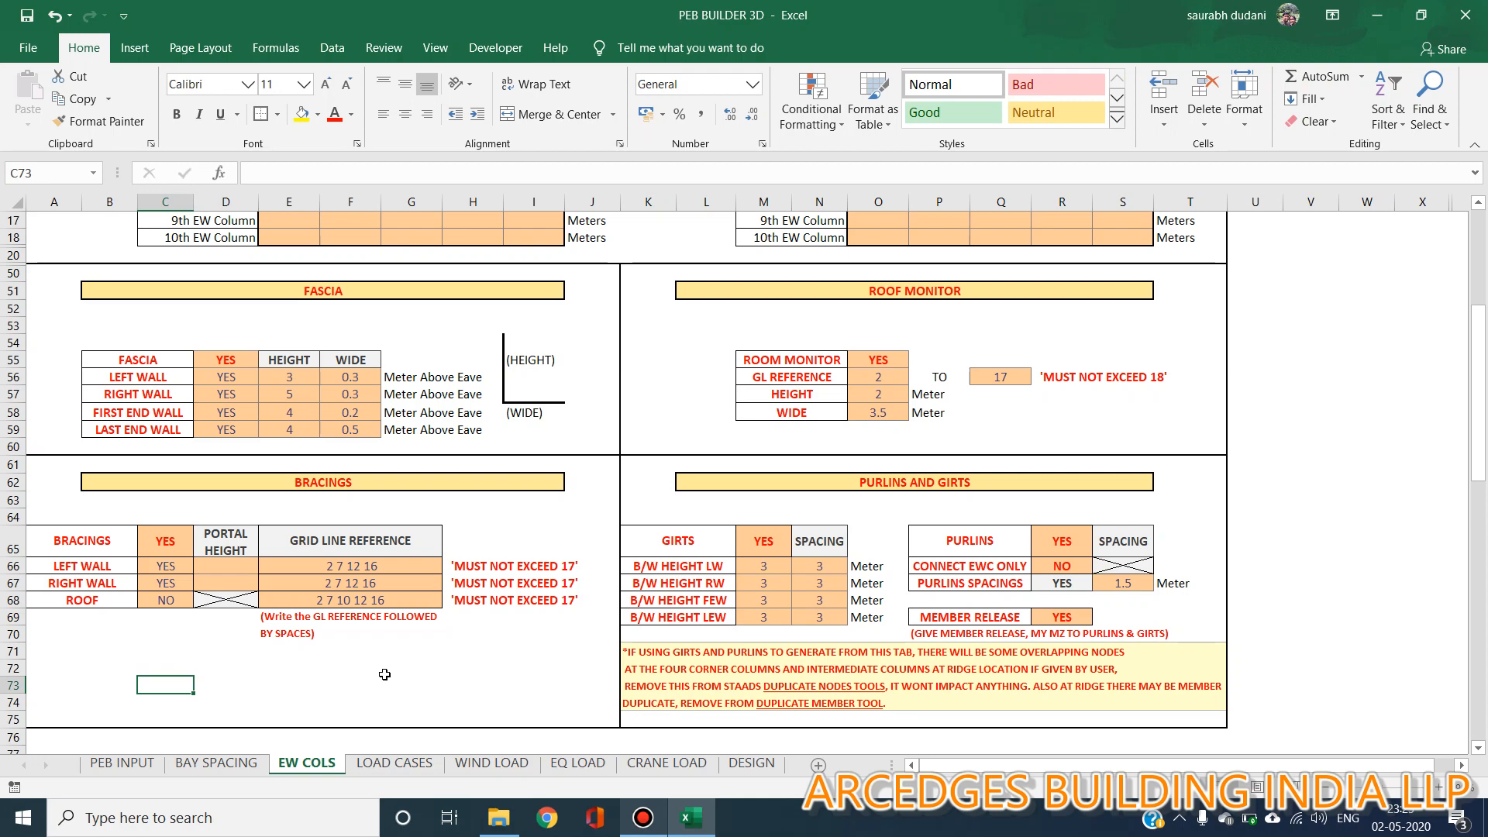
Review the end wall column, fascia, roof monitor, bracing, purlin and girt entries on the EW COLS sheet
scroll(384, 674, down, 1)
scroll(403, 651, up, 7)
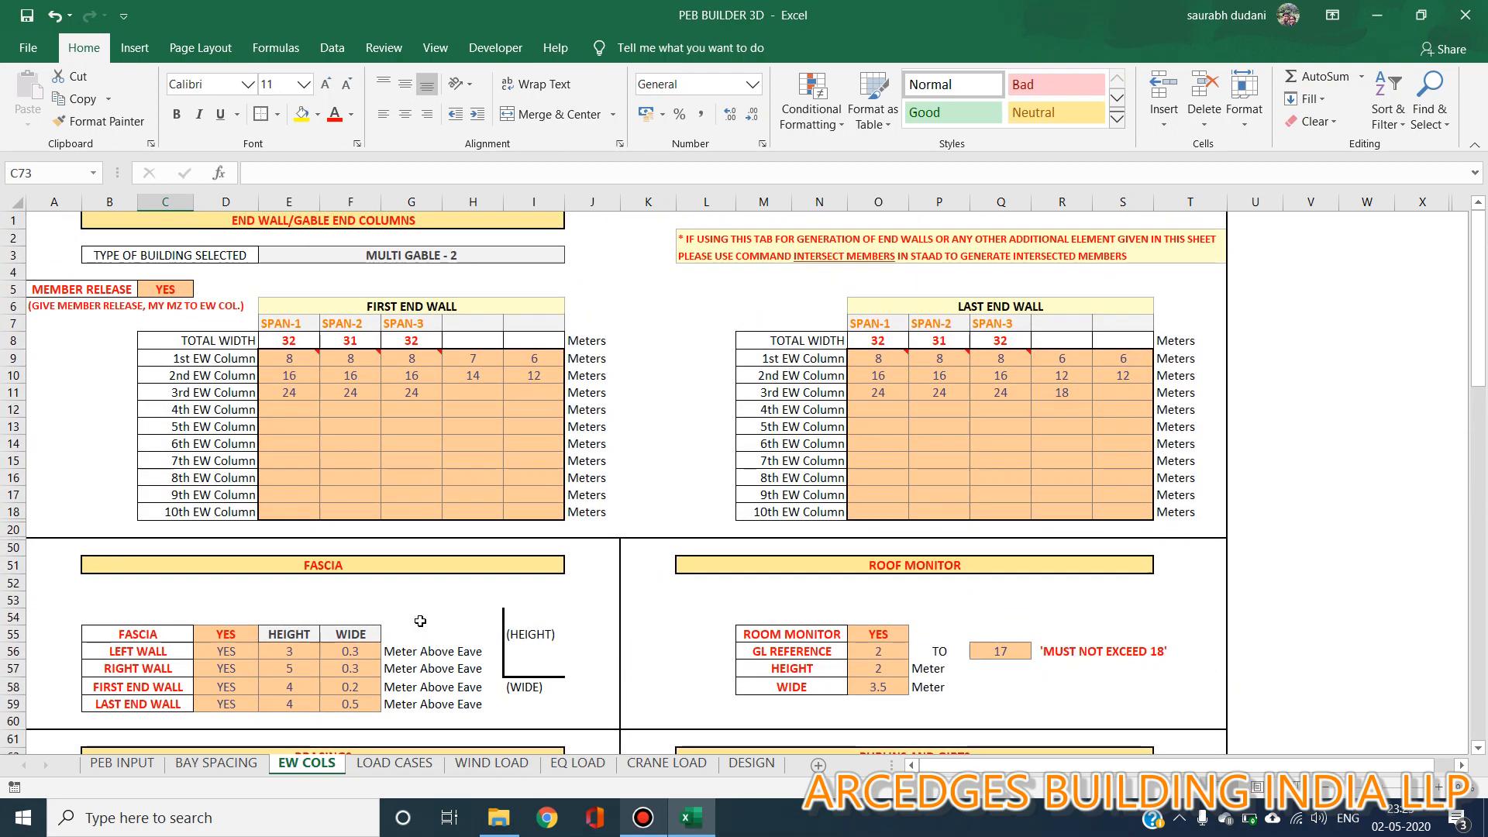
scroll(387, 656, down, 2)
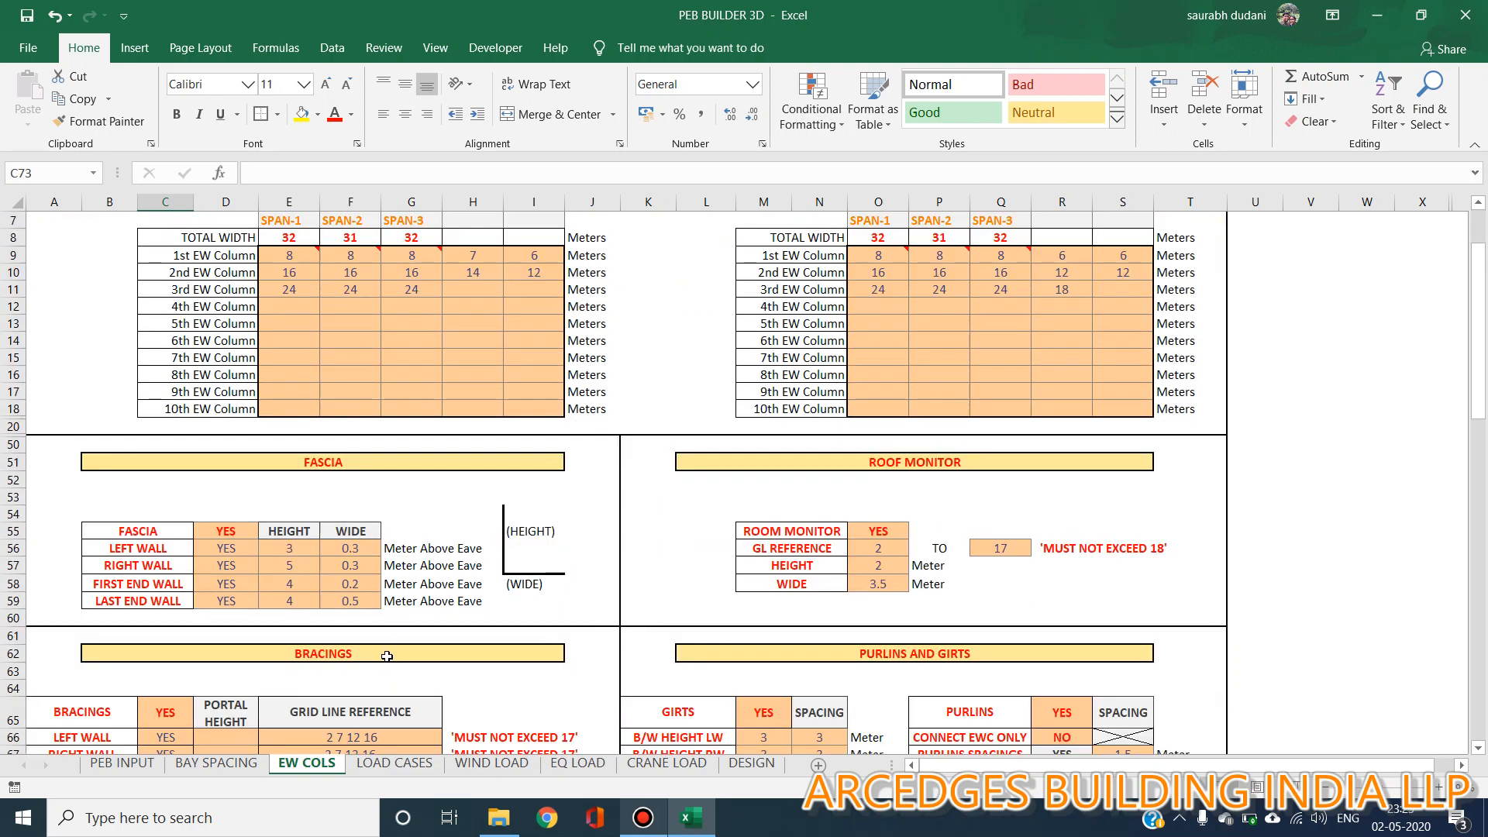
scroll(386, 657, down, 2)
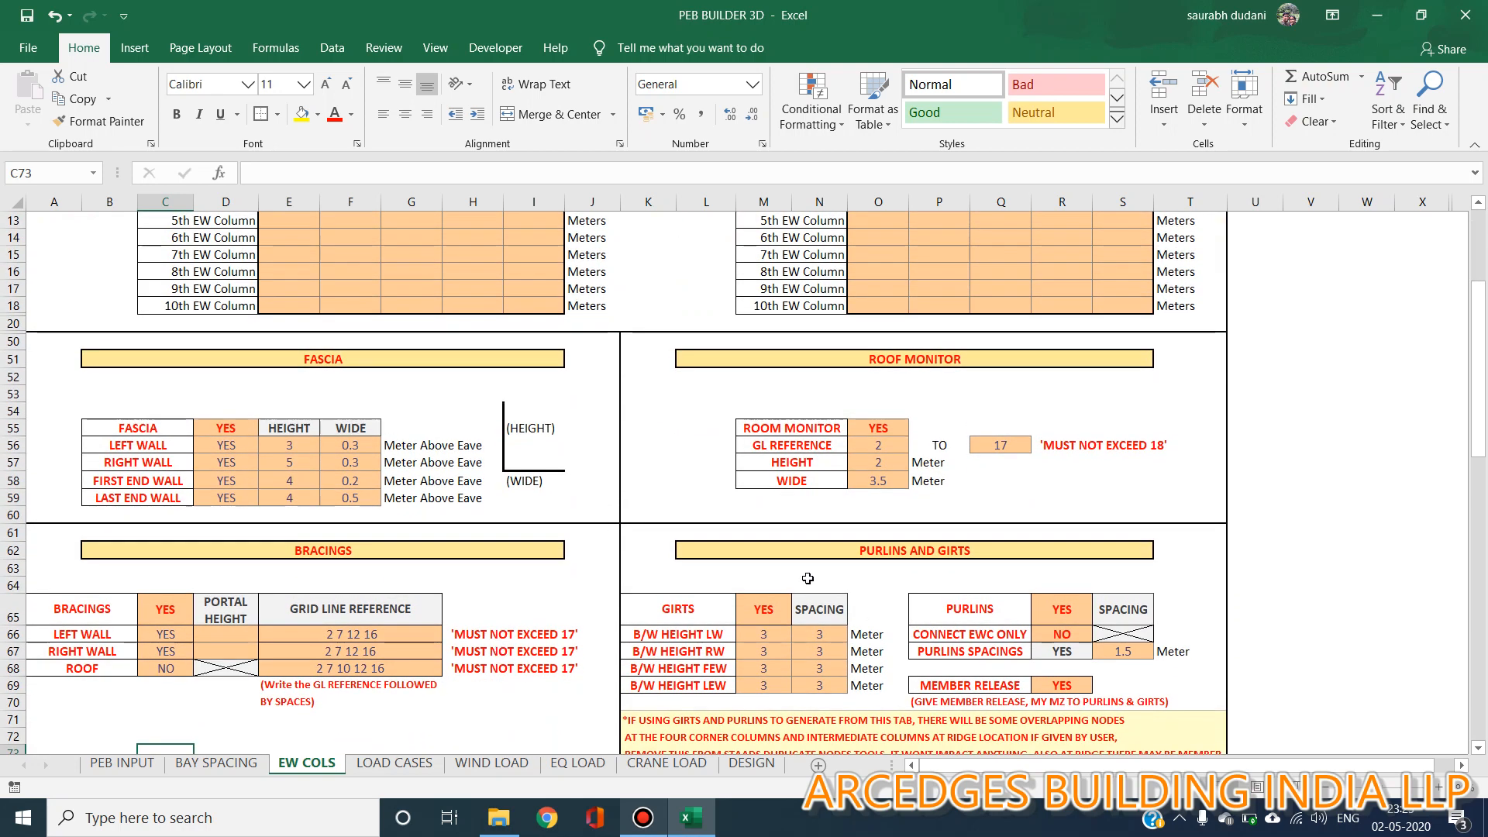
scroll(808, 578, up, 2)
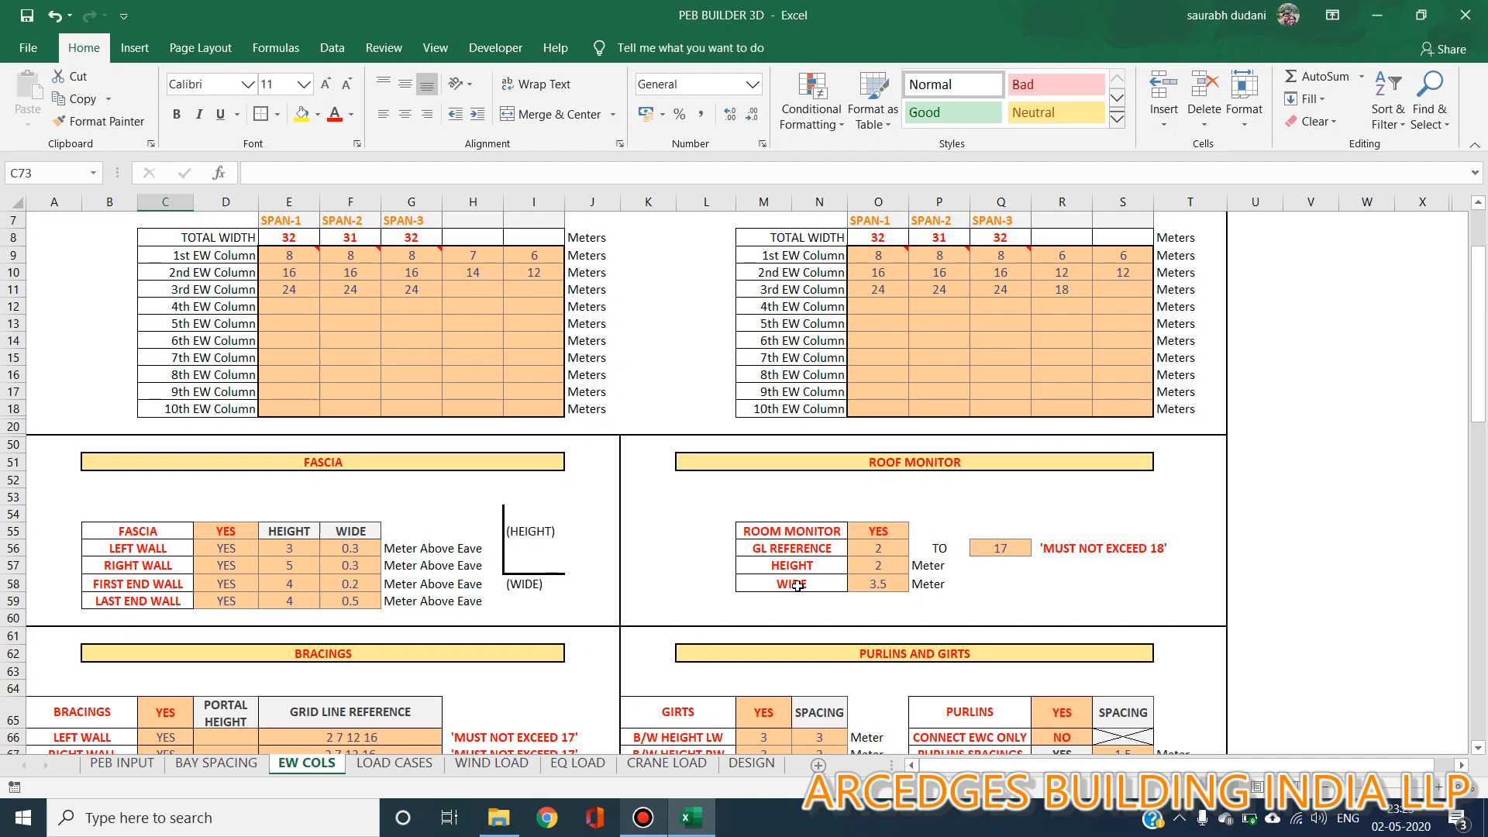
scroll(797, 585, down, 4)
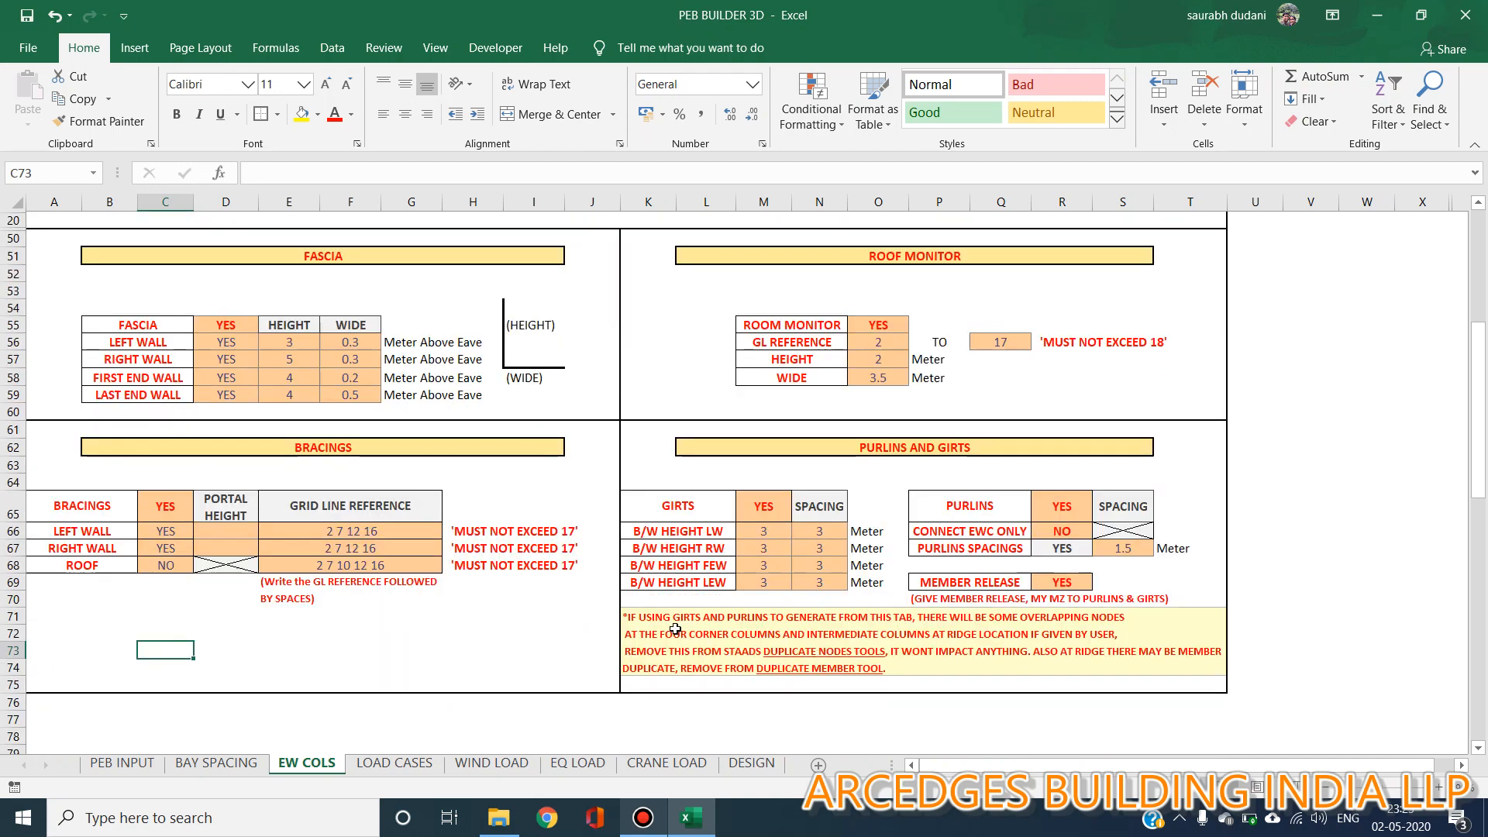
scroll(670, 628, up, 3)
scroll(668, 620, up, 4)
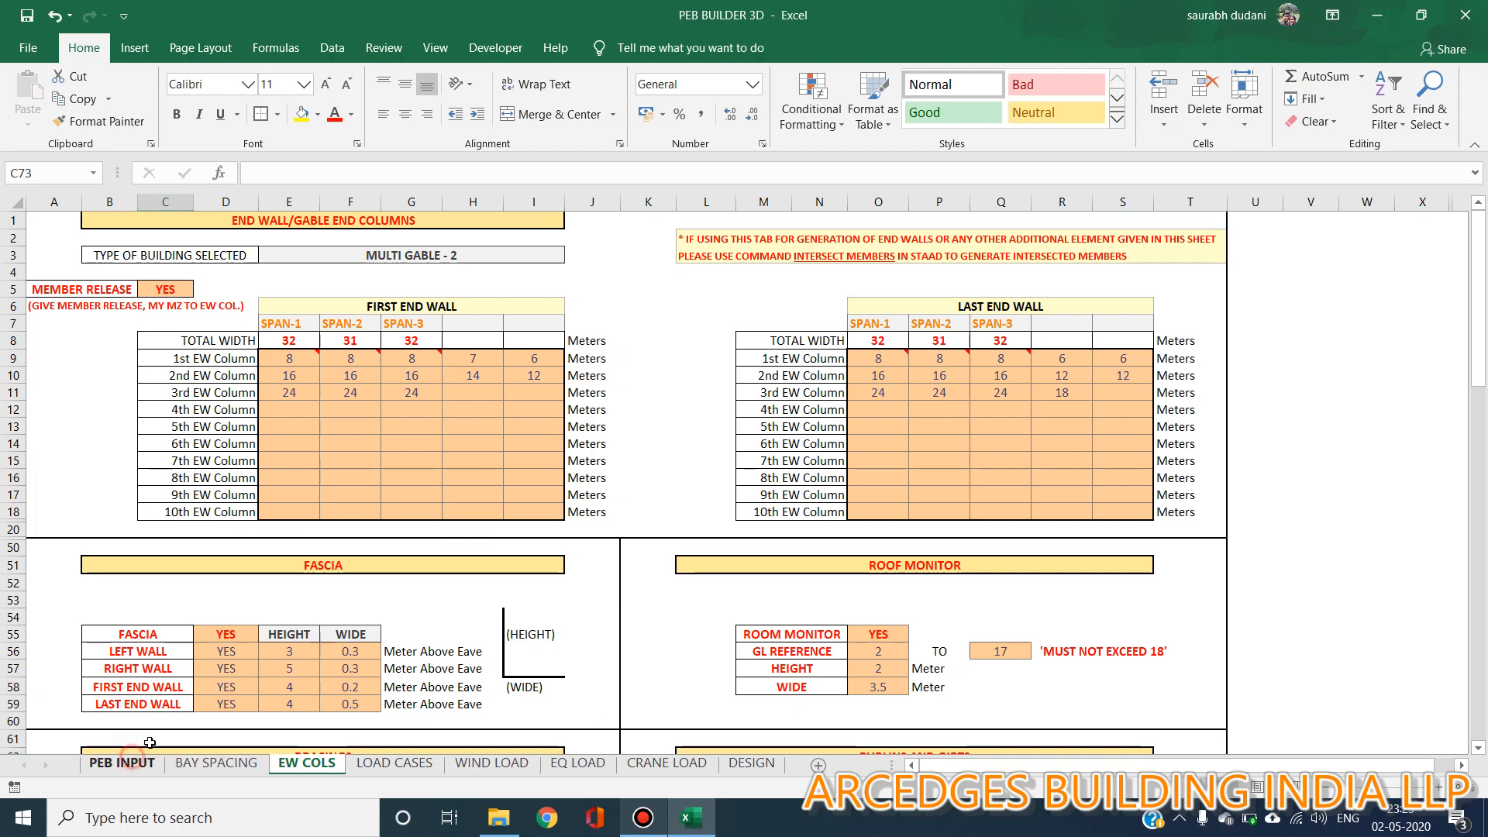
Start generating the STAAD file for the MULTI GABLE - 2 building from the PEB INPUT sheet
click(122, 762)
scroll(388, 532, up, 1)
scroll(388, 532, up, 5)
click(371, 582)
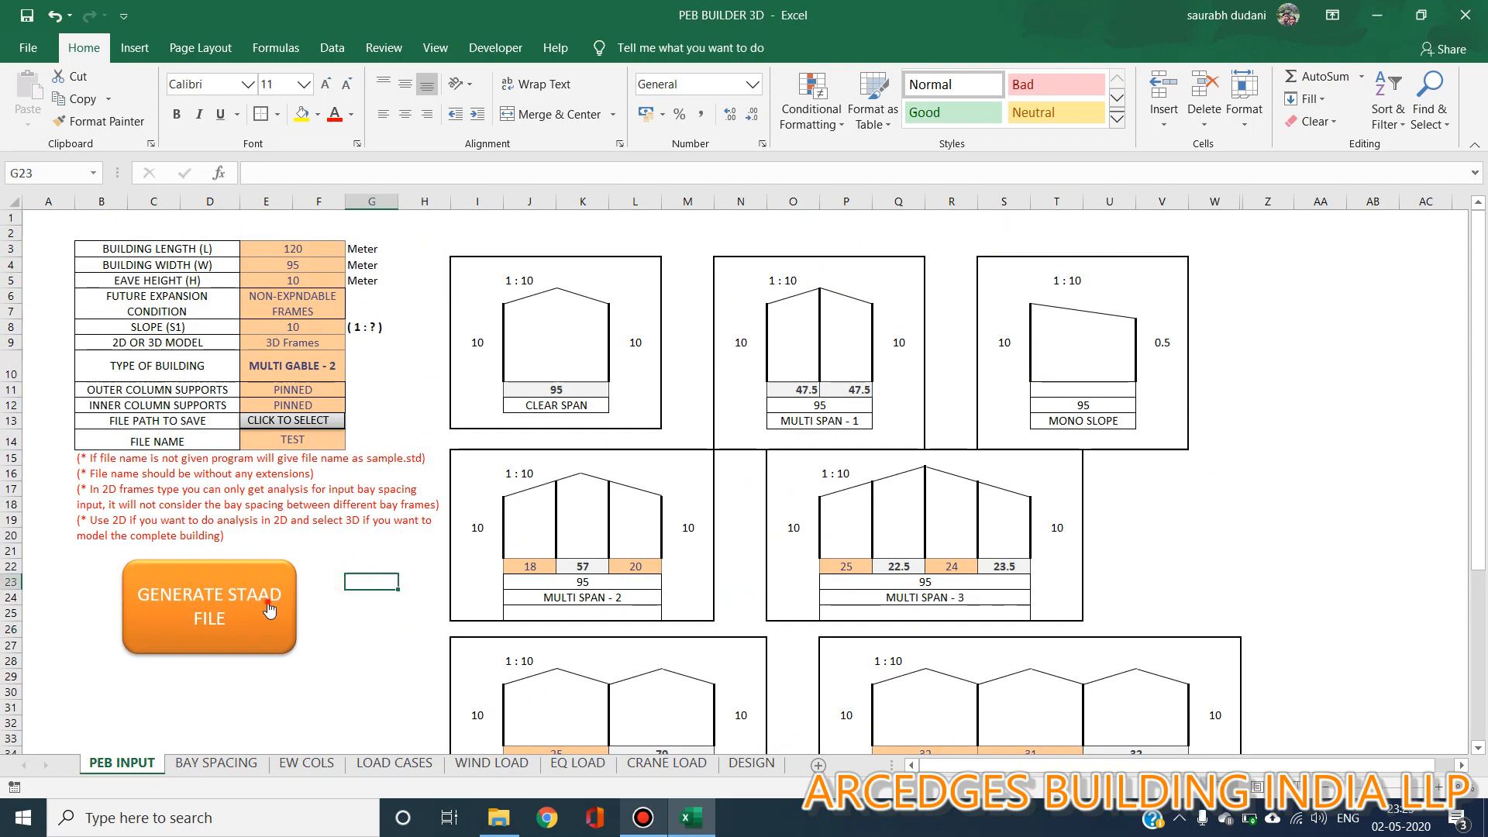
click(270, 608)
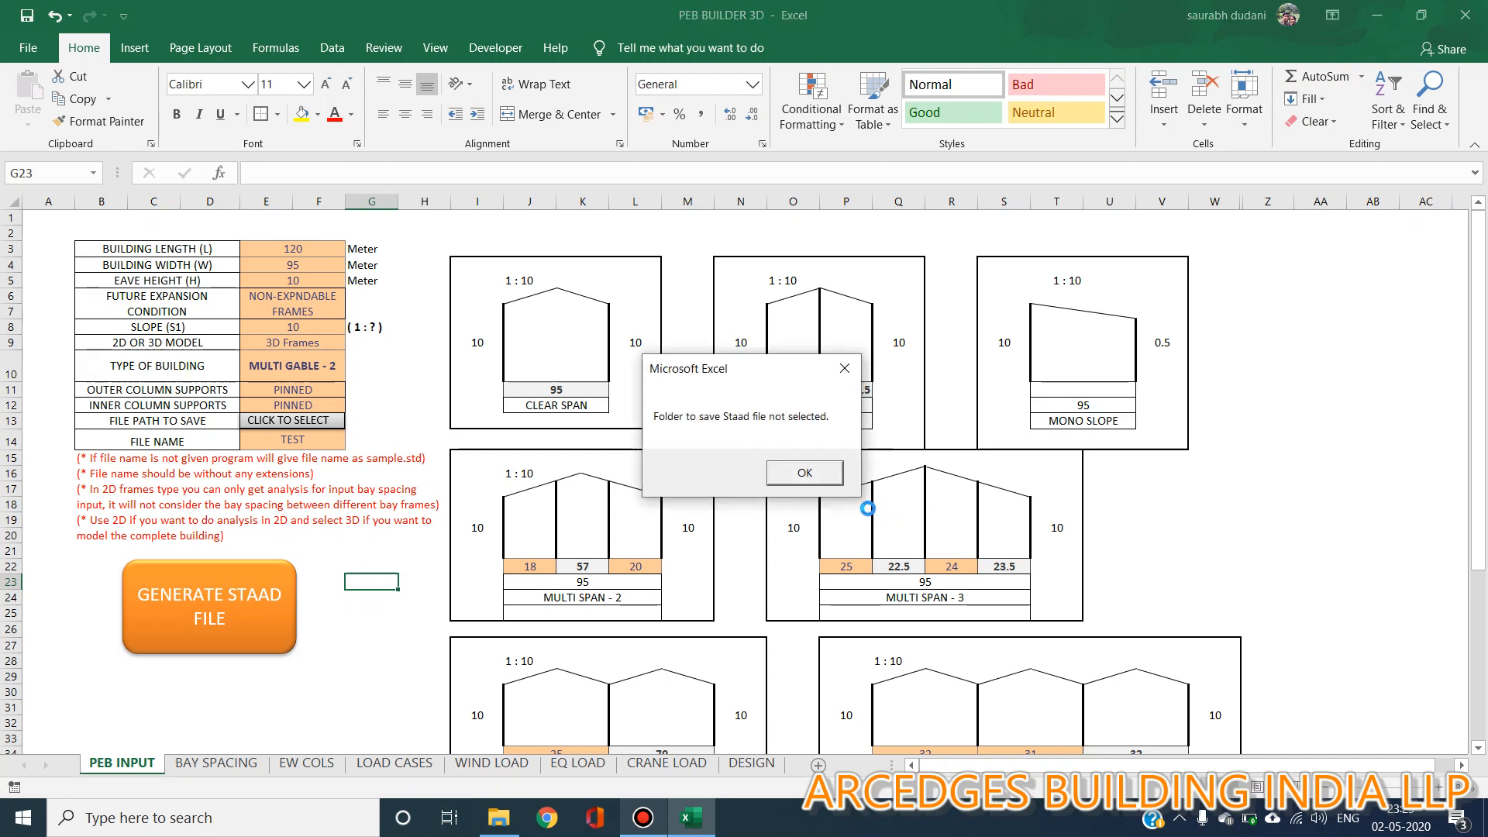
Dismiss the missing-folder notice and choose DATA (D:) as the folder for saving the STAAD file
click(804, 473)
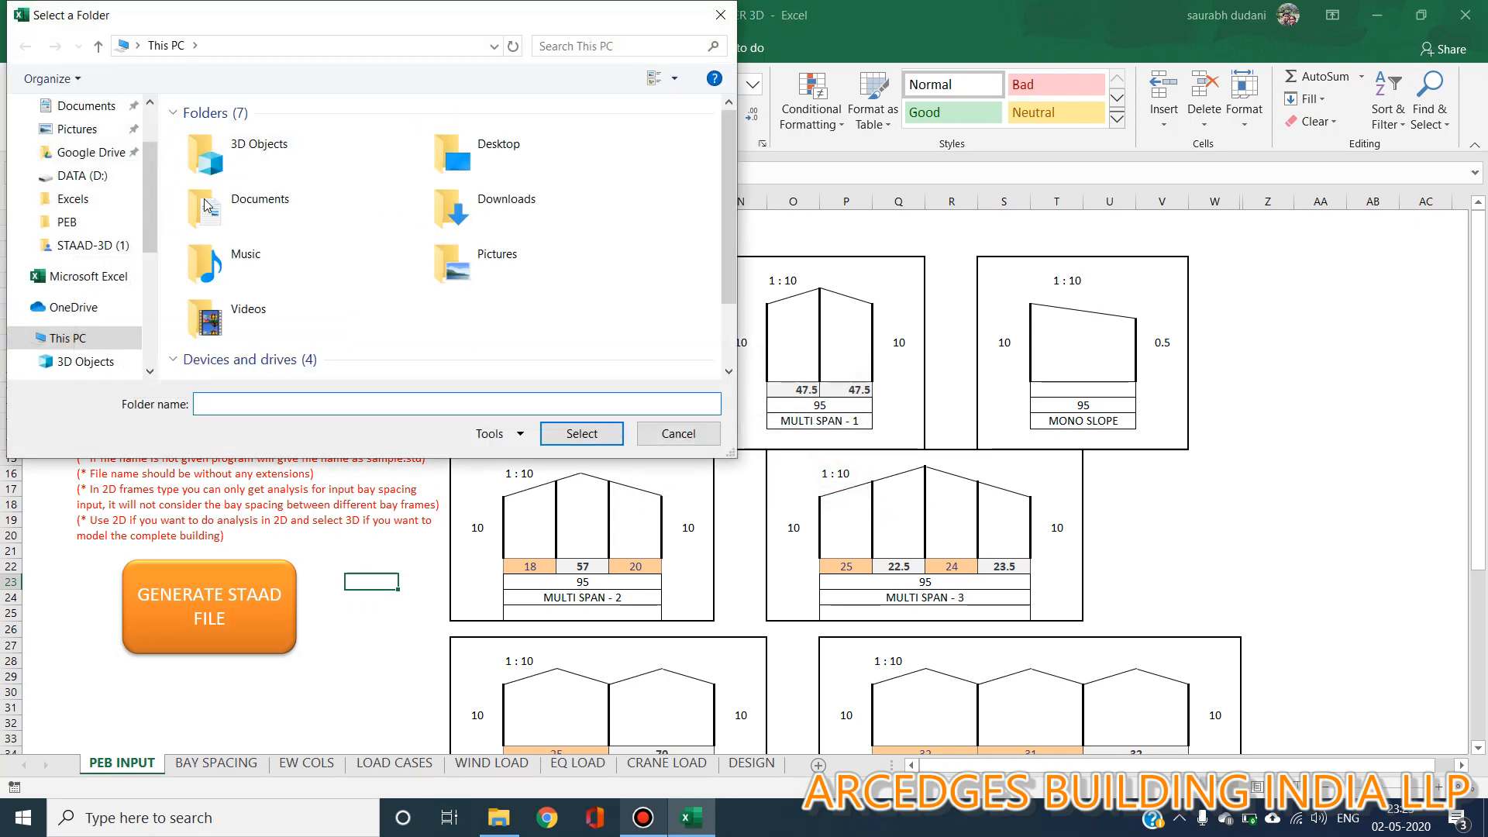
scroll(129, 245, down, 1)
scroll(134, 248, down, 3)
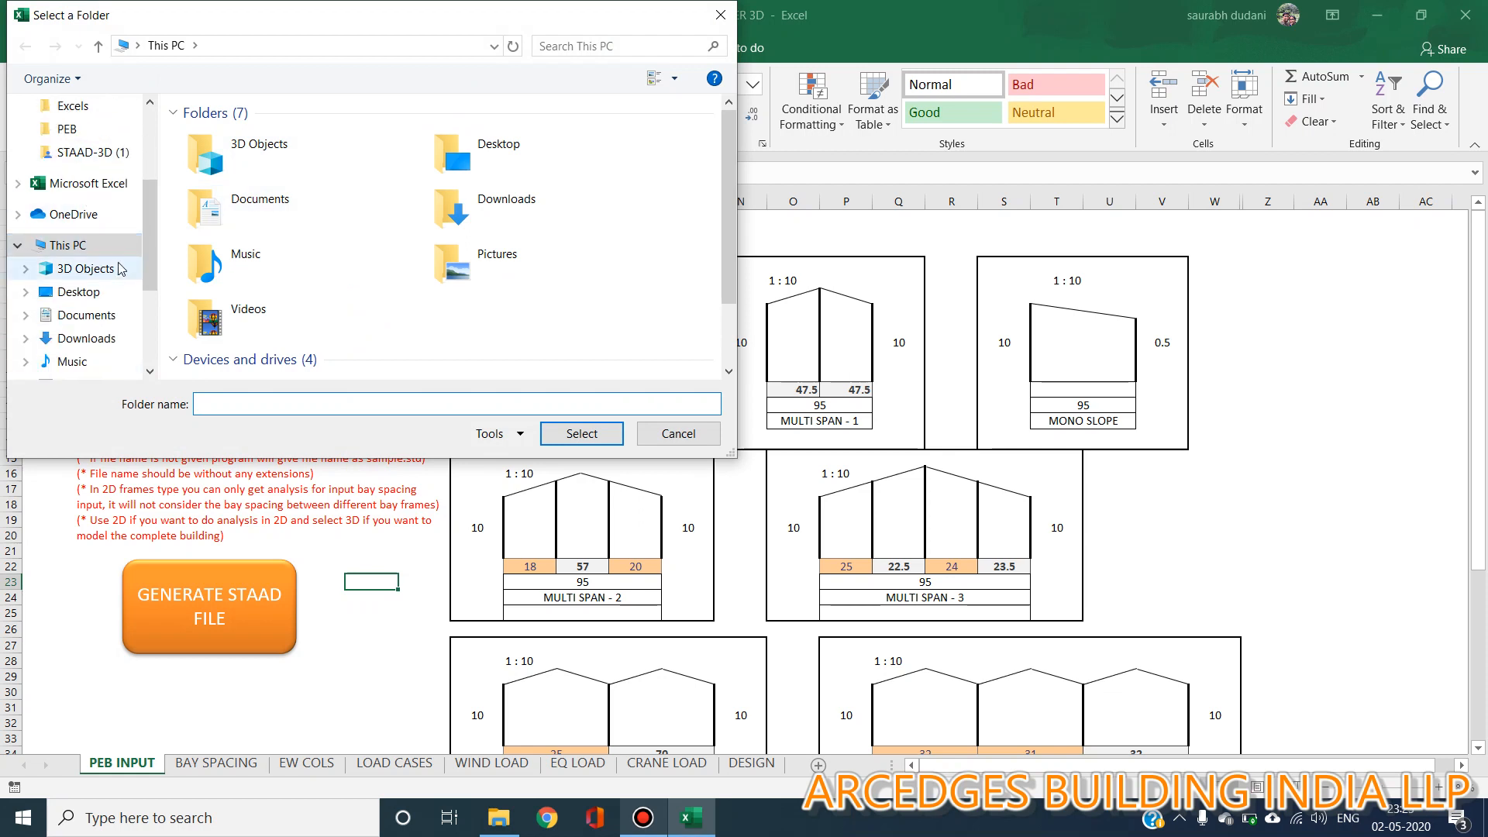
scroll(106, 281, down, 1)
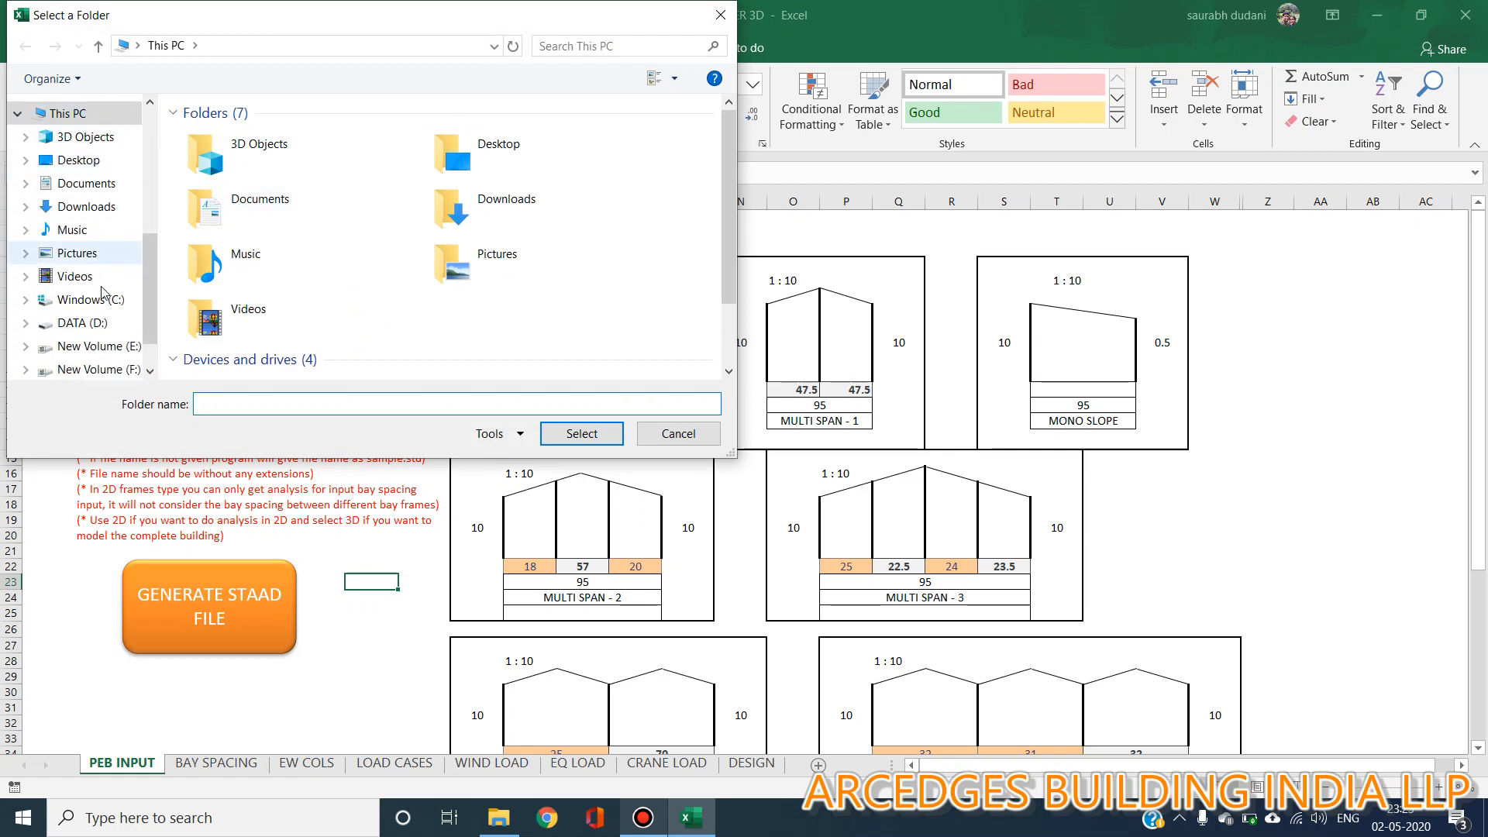
click(92, 324)
click(582, 433)
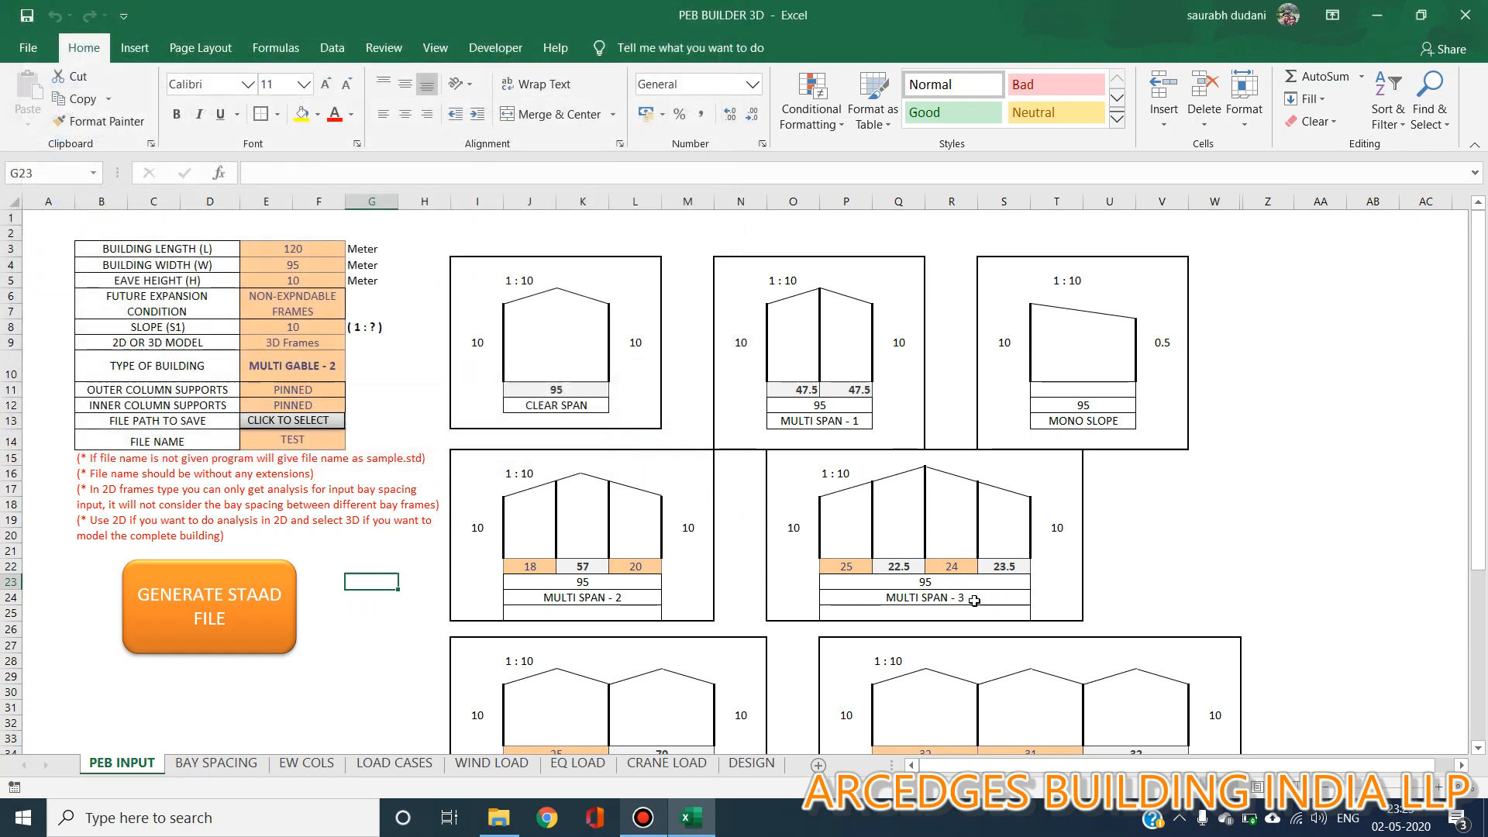
Open the generated TEST file from the D: drive in STAAD.Pro and show the model in front view
click(499, 817)
double_click(330, 183)
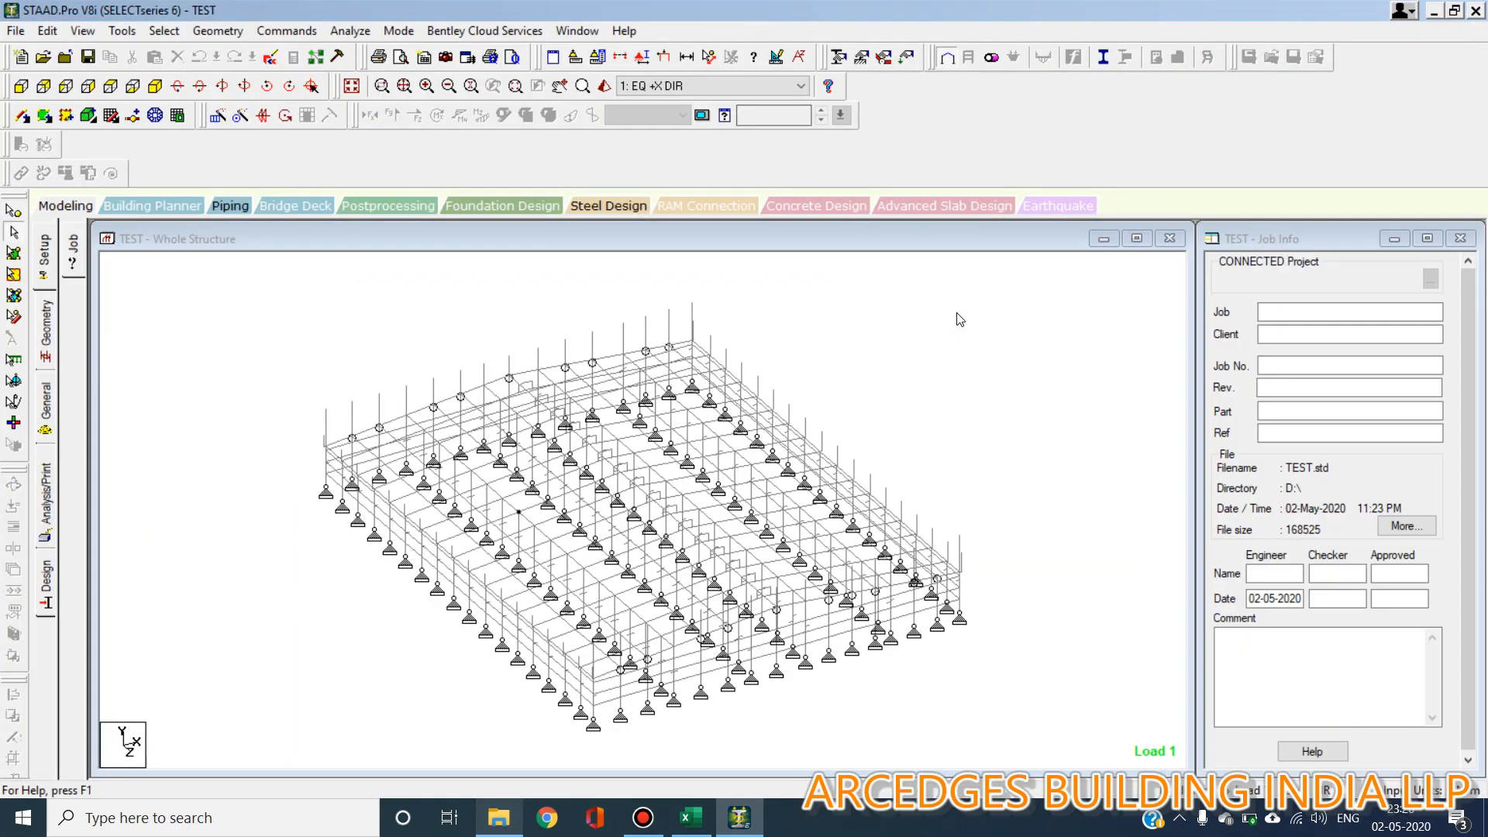
click(21, 86)
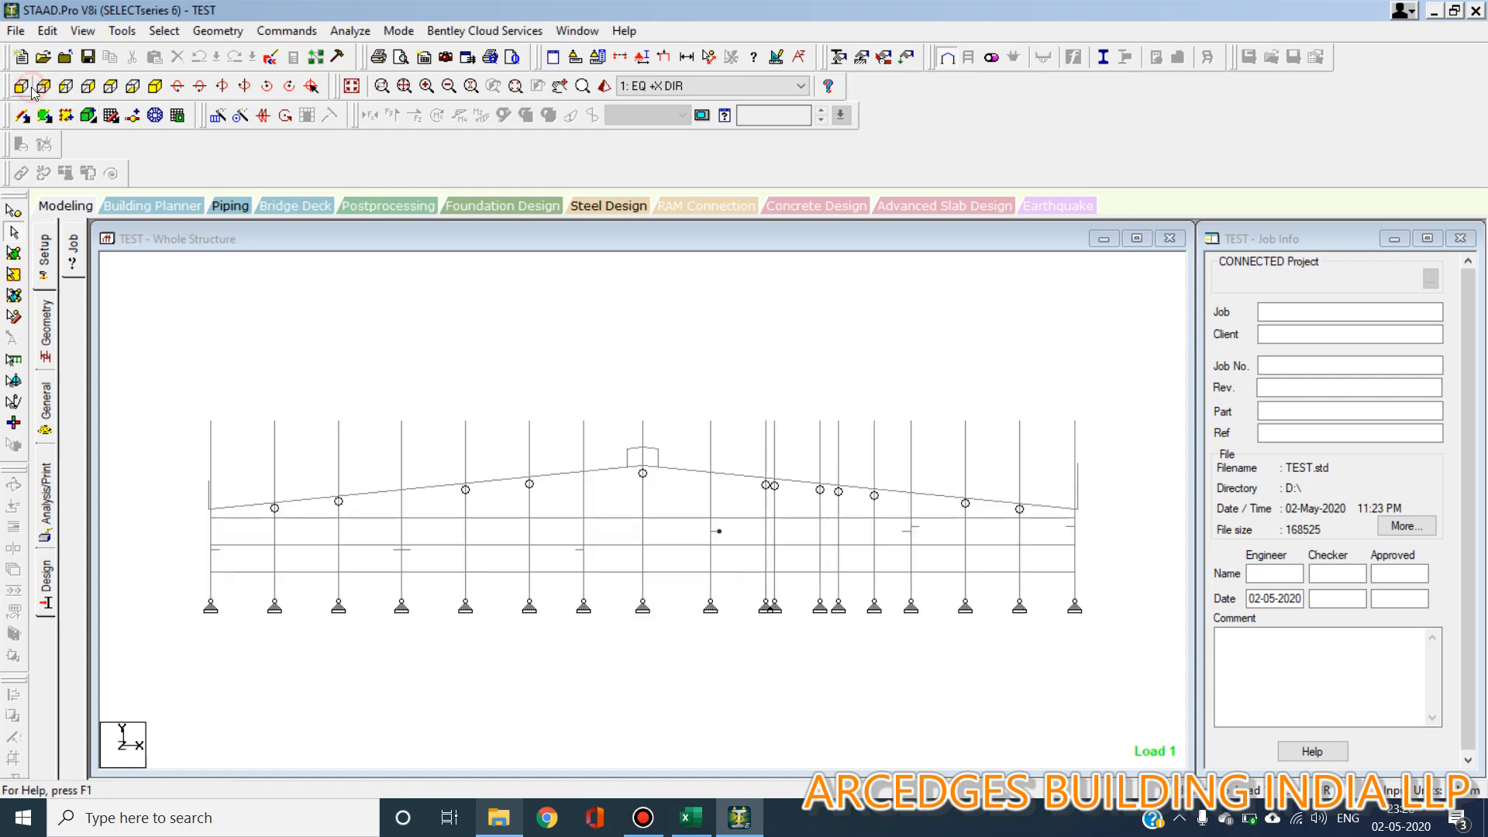
Inspect the end wall columns in front view by selecting several of them one after another
drag(1118, 404, 169, 442)
click(274, 537)
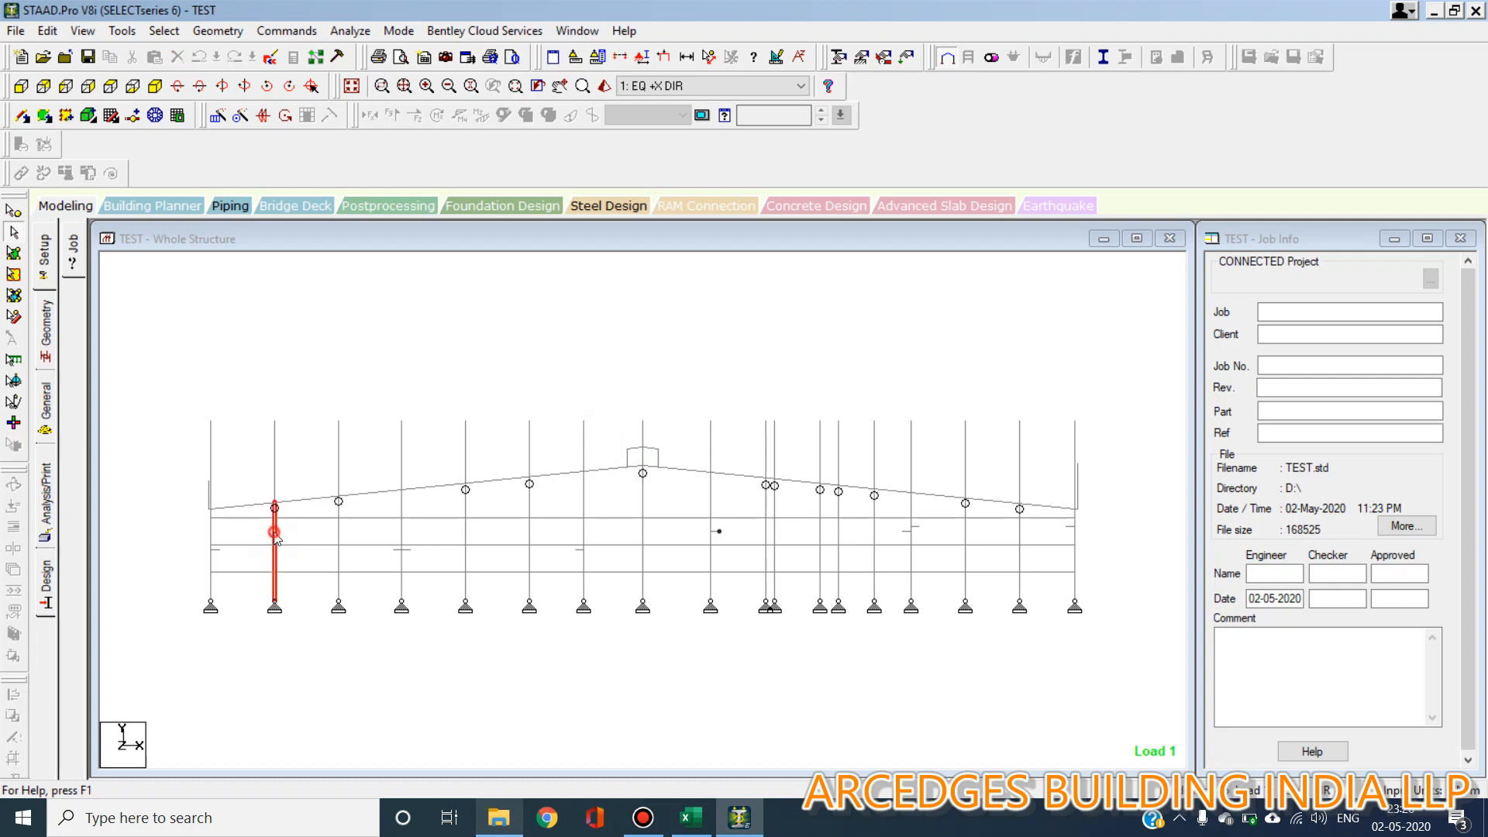
click(338, 533)
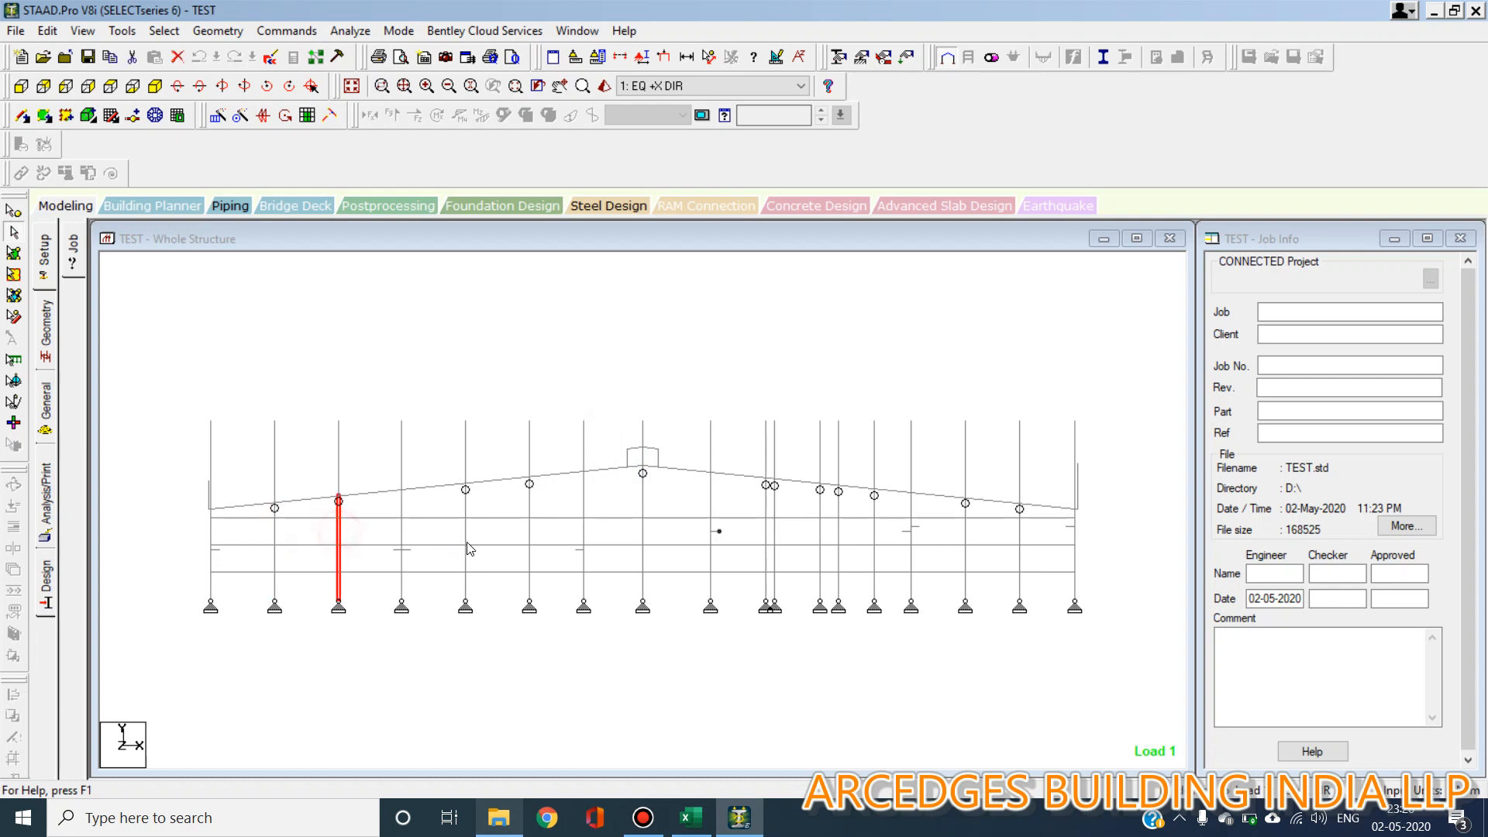
click(529, 515)
click(644, 503)
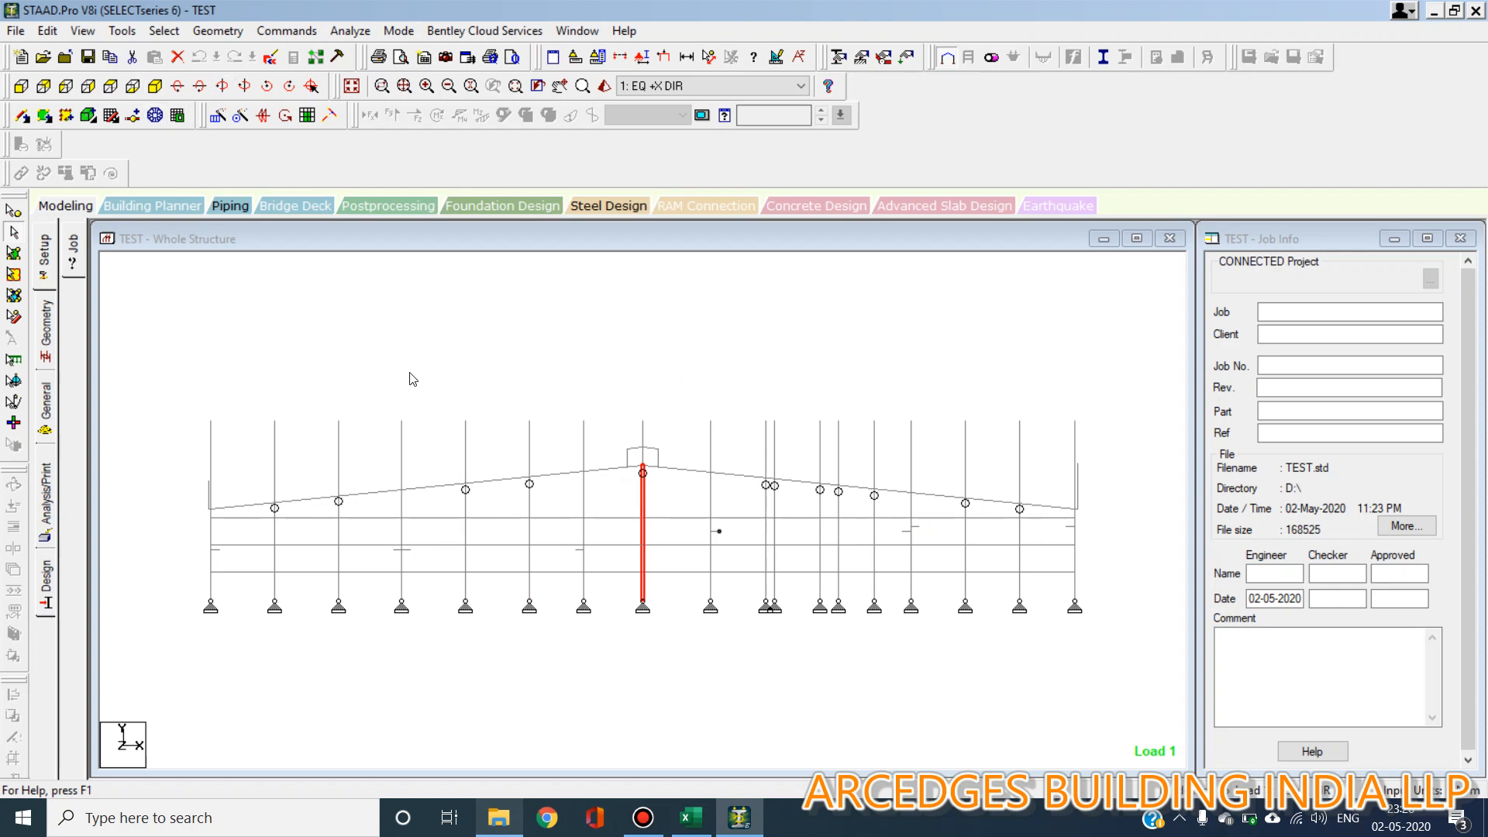
Look at the building in plan view, then show the whole structure again
click(110, 85)
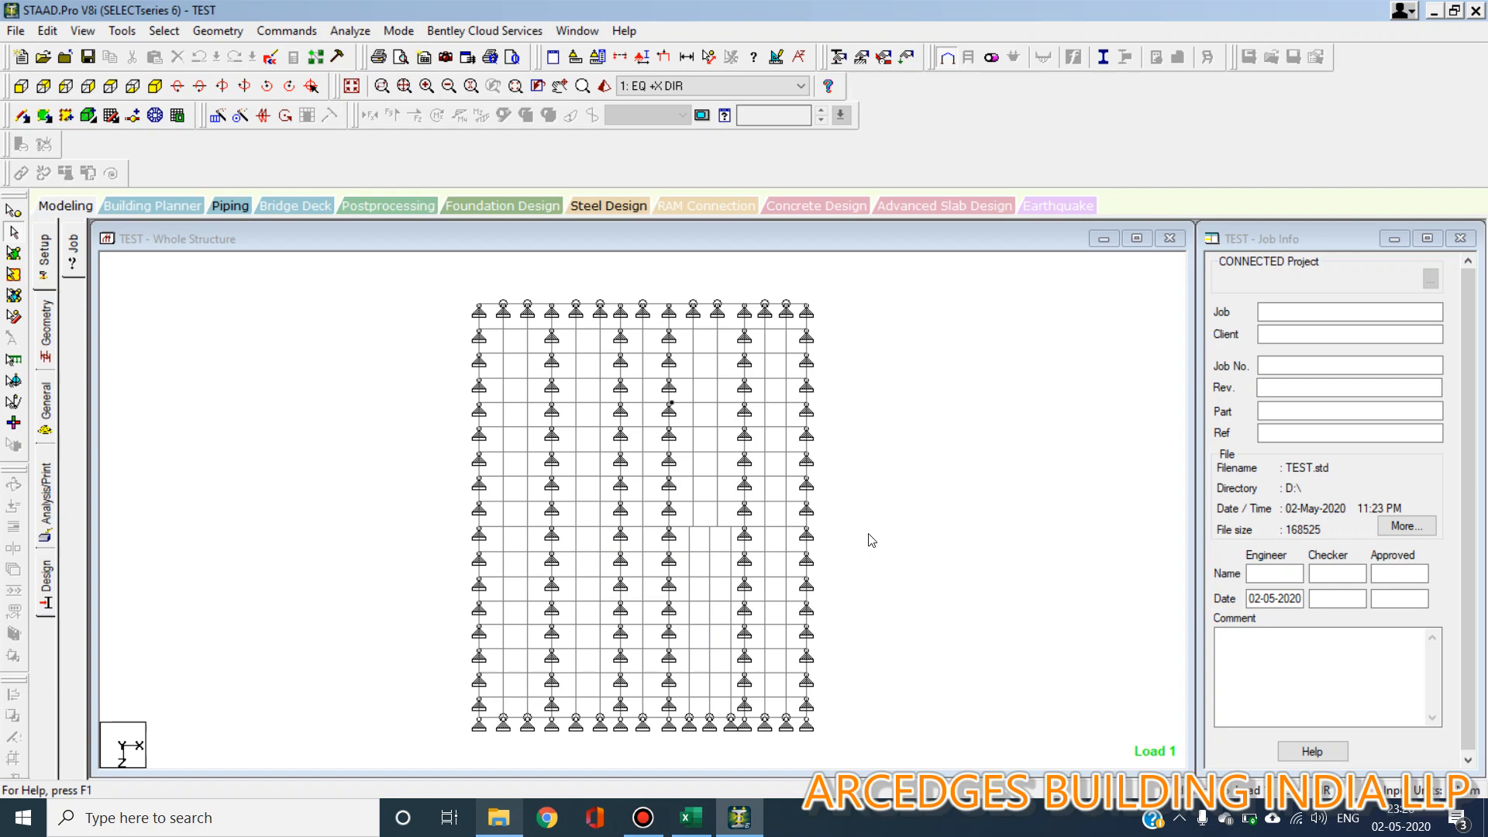
click(351, 87)
scroll(372, 533, up, 1)
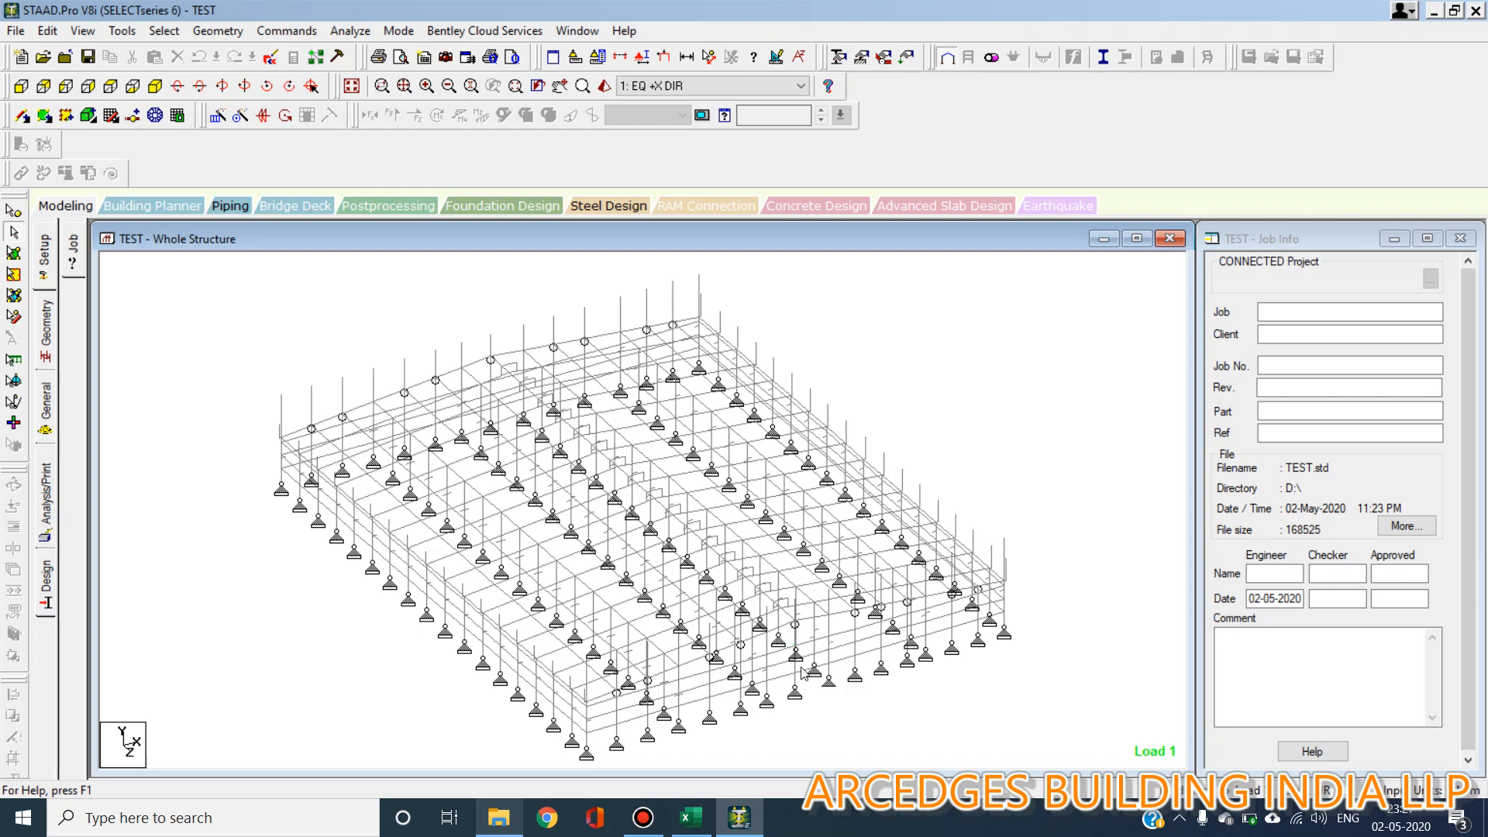
Open the steel design parameters and highlight the members assigned FYLD 345000, MAIN 0 and RATIO 1
click(49, 582)
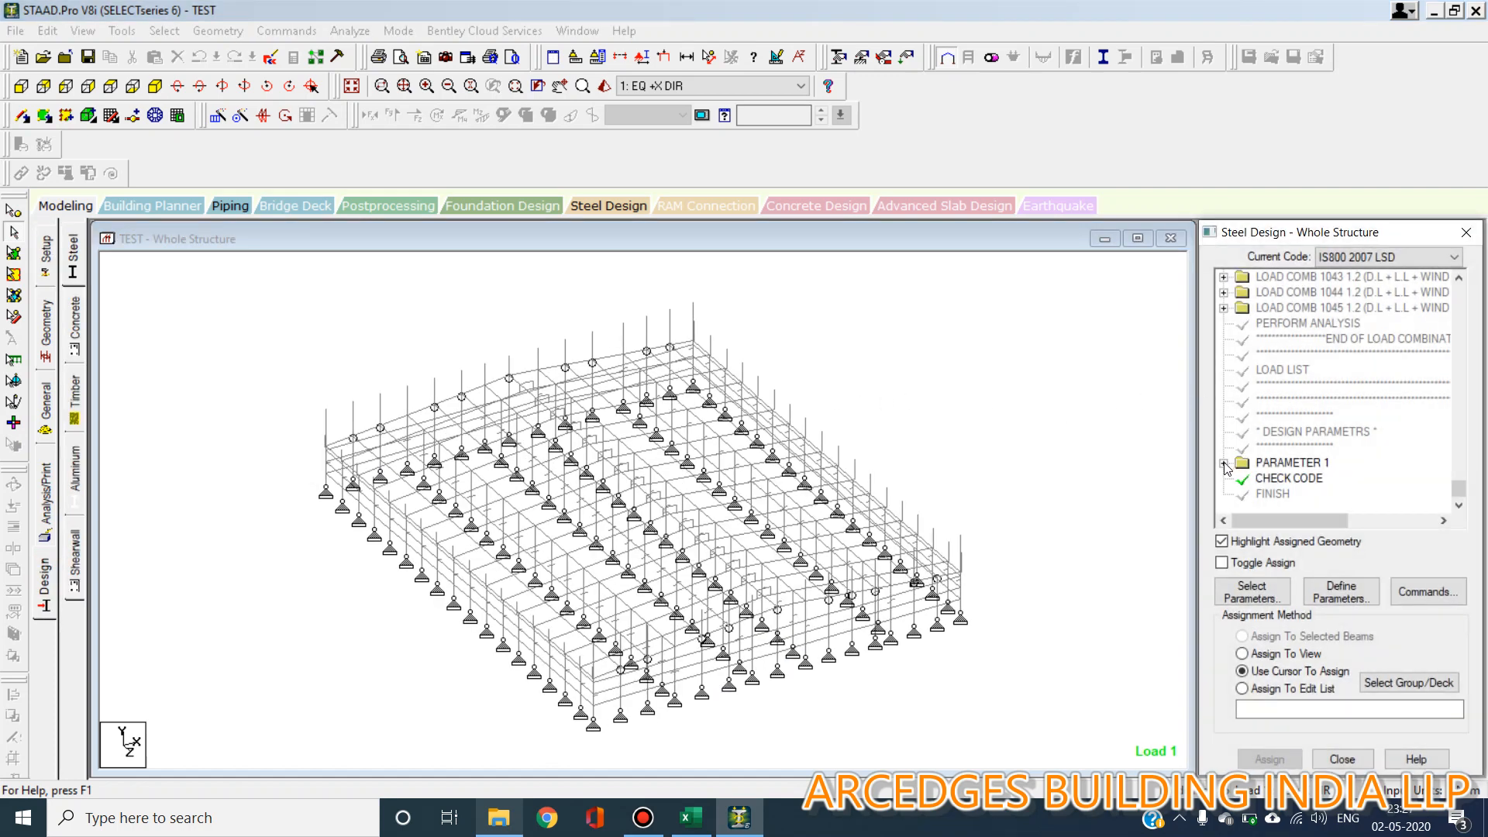
click(1224, 463)
click(1307, 308)
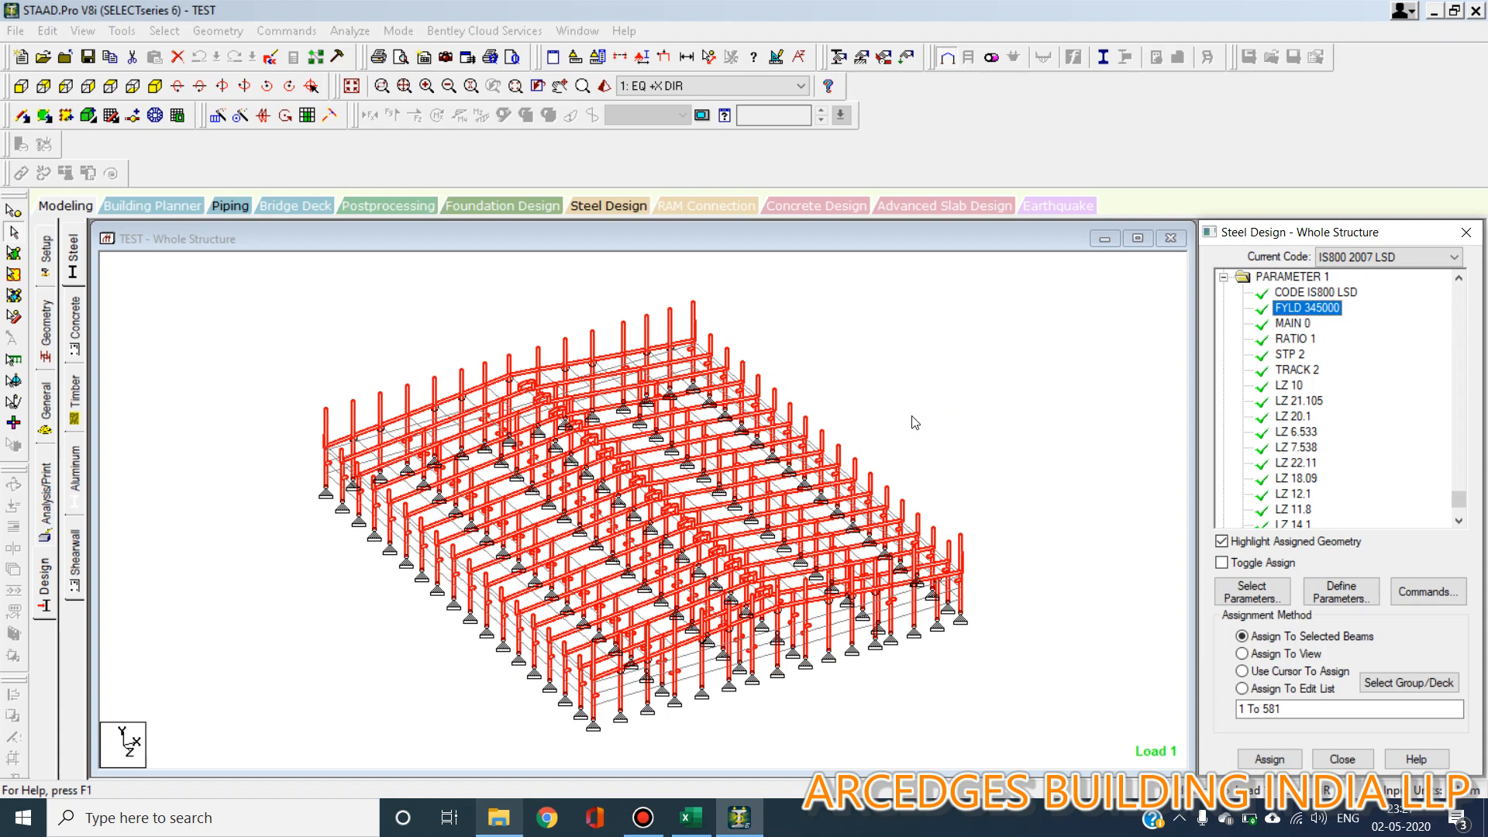
click(1296, 324)
click(1298, 339)
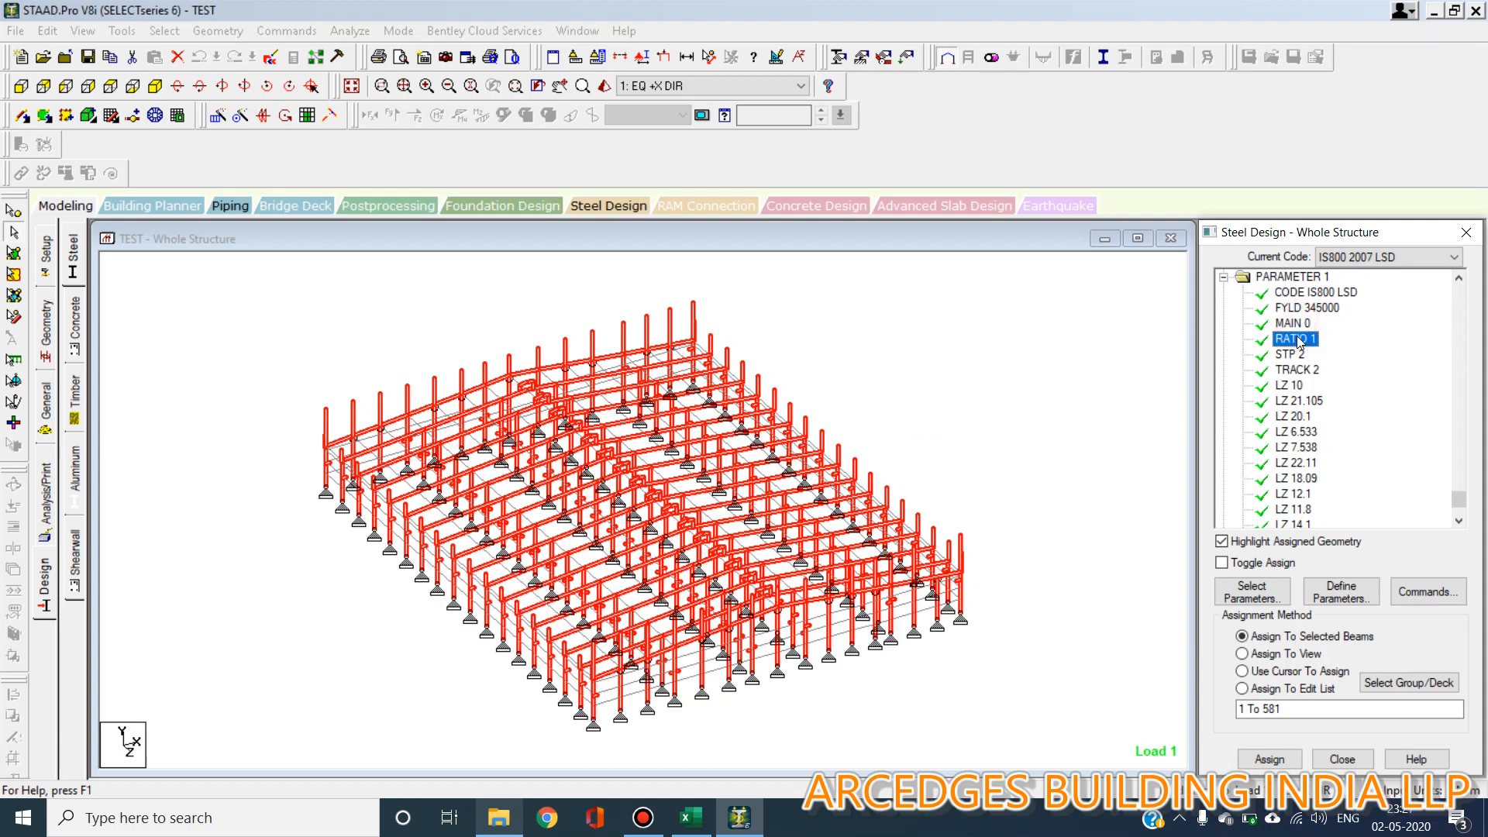
Highlight the columns assigned the LZ 12.1 and LZ 14 design parameters
scroll(1329, 407, down, 1)
click(1298, 493)
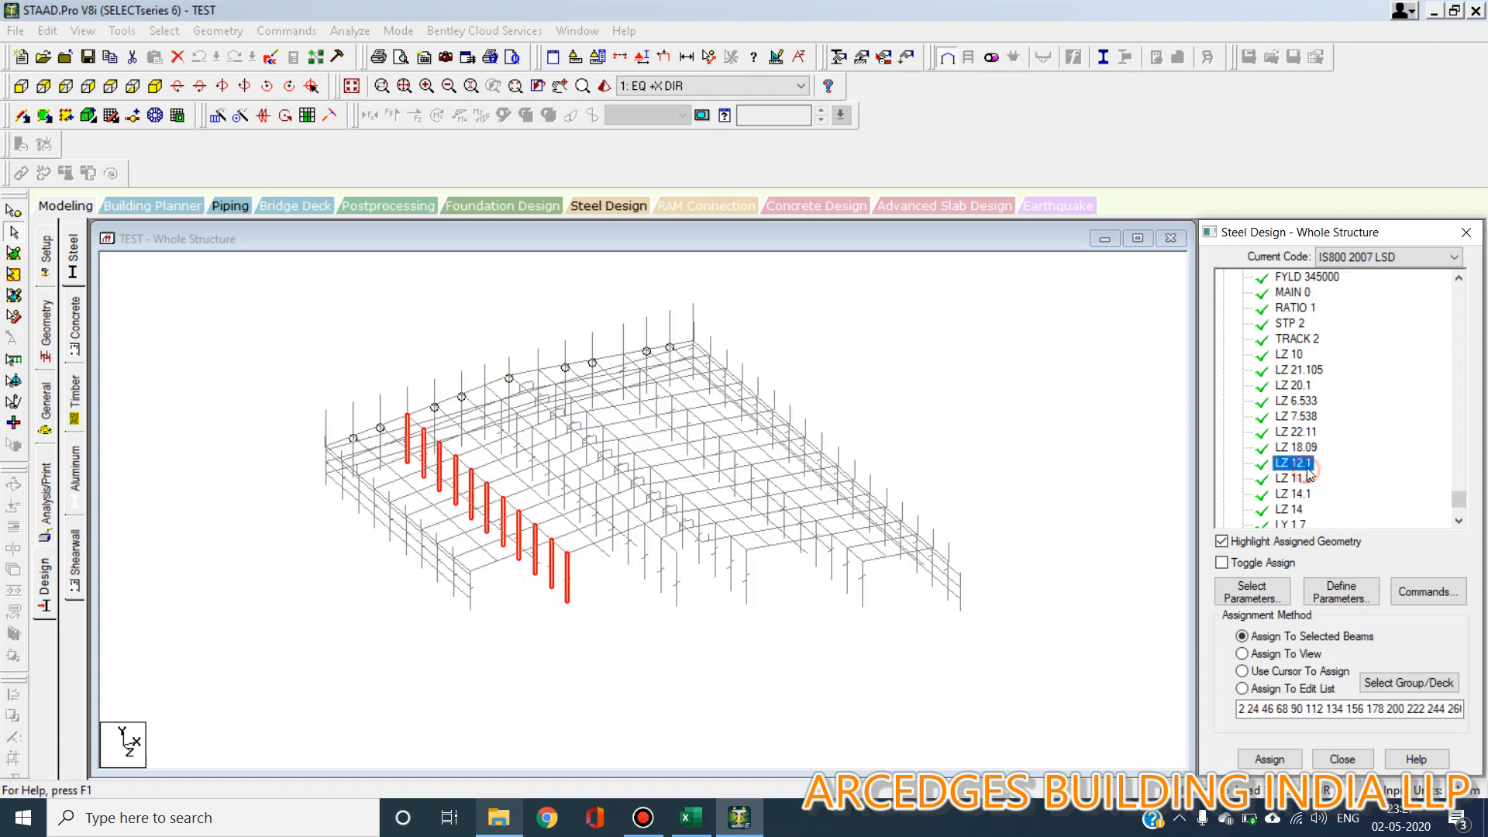
scroll(1294, 488, down, 1)
click(1290, 480)
scroll(1301, 465, down, 5)
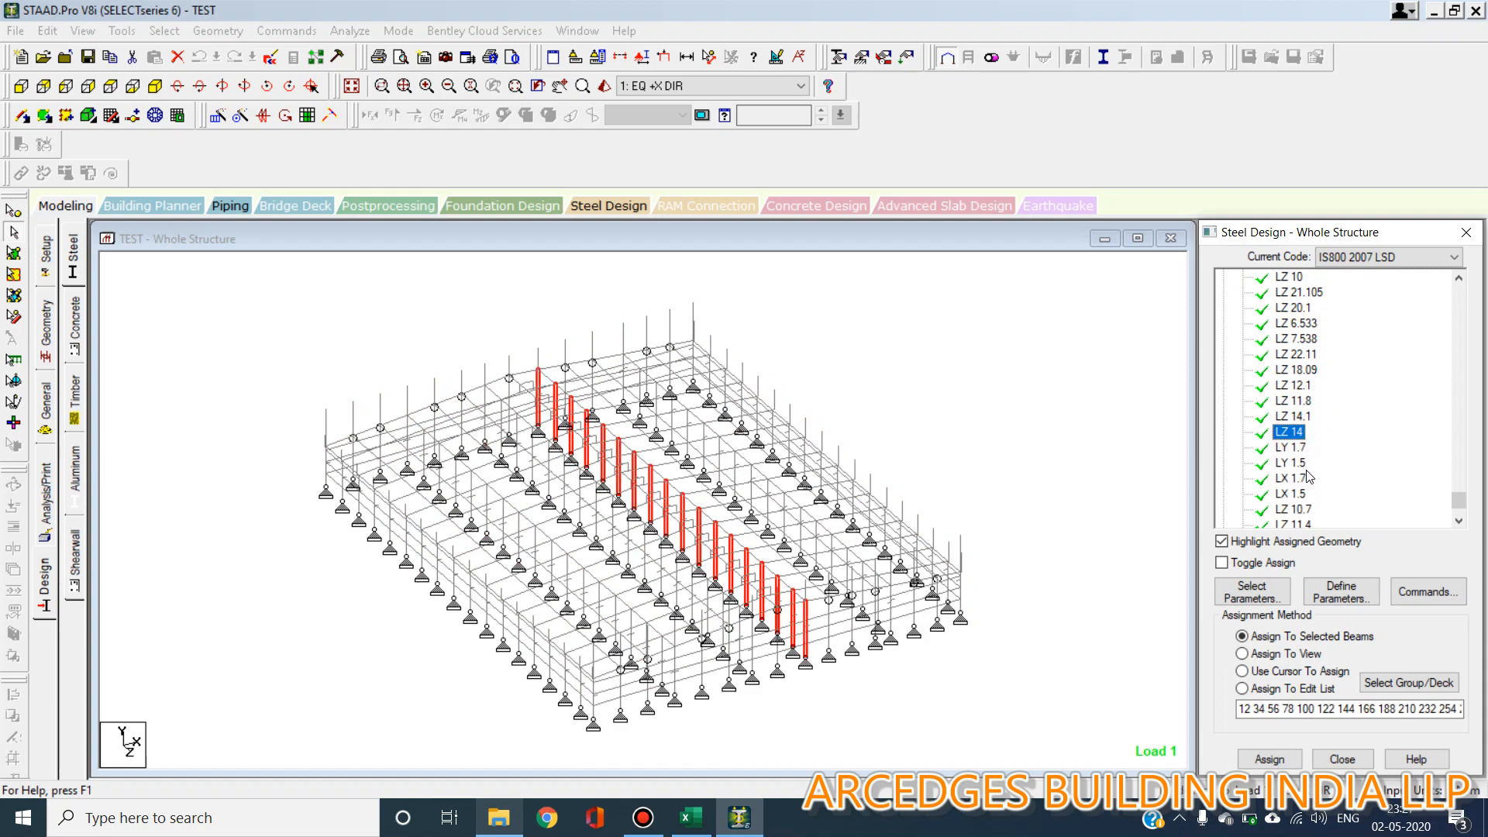
Highlight the end wall columns assigned LZ 10.7, 11.4, 13.5 and 14.75, and the fascia posts assigned KZ 2
click(1300, 401)
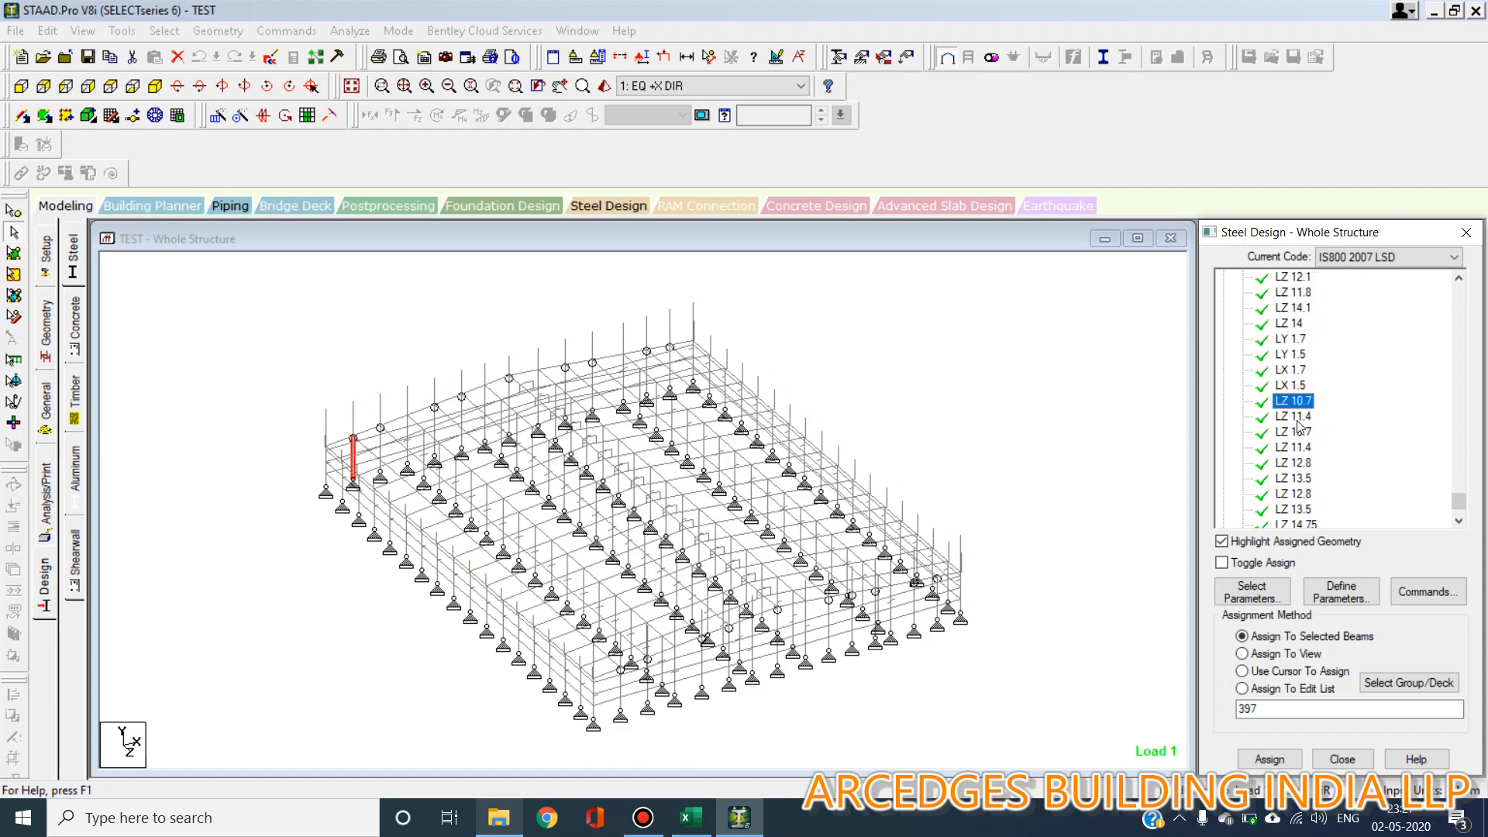
click(1296, 418)
click(1298, 446)
click(1298, 478)
scroll(1315, 457, down, 1)
scroll(1317, 446, down, 1)
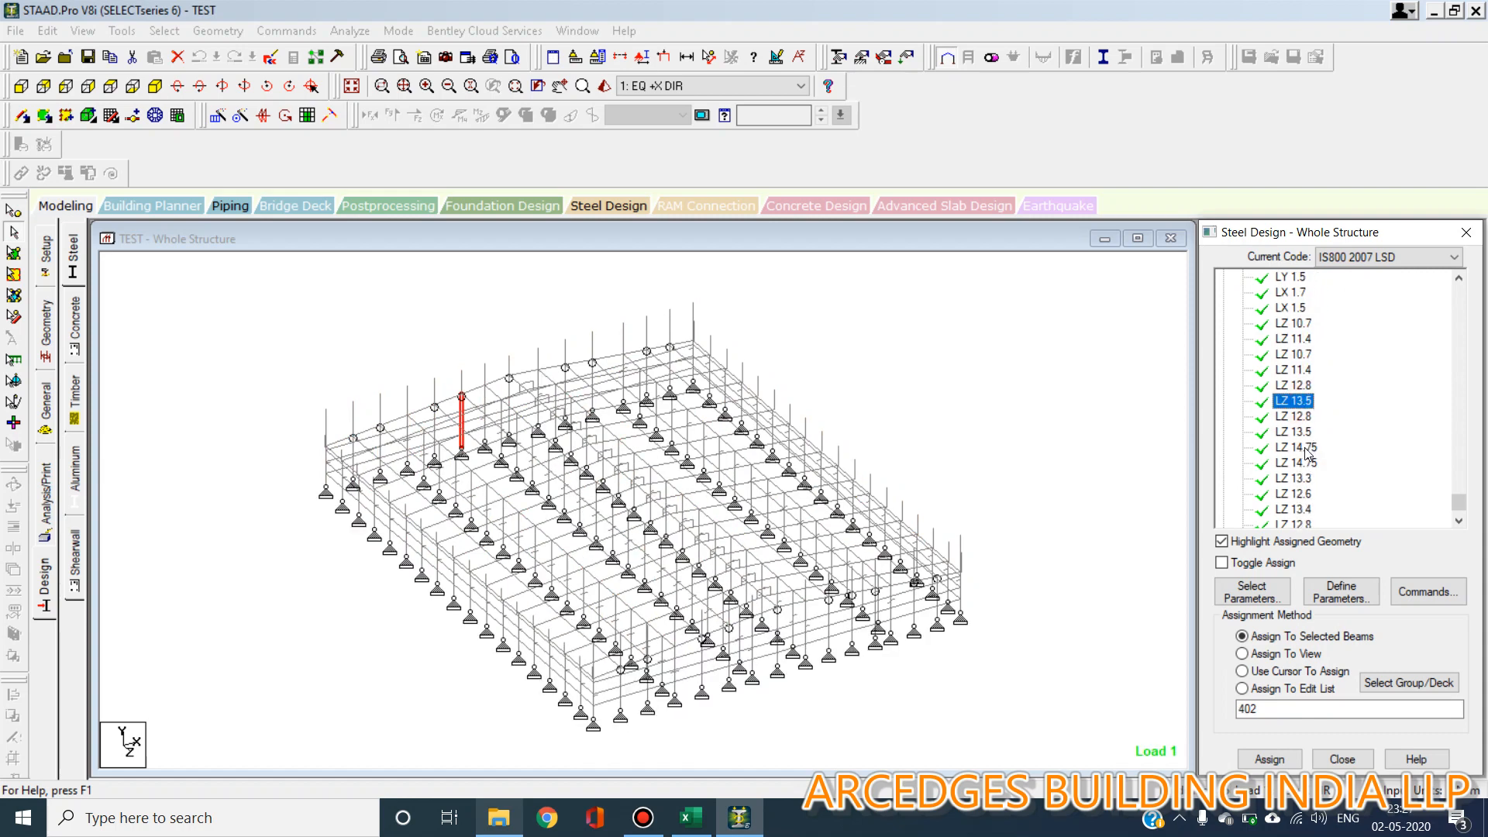
click(1304, 448)
scroll(1302, 464, down, 3)
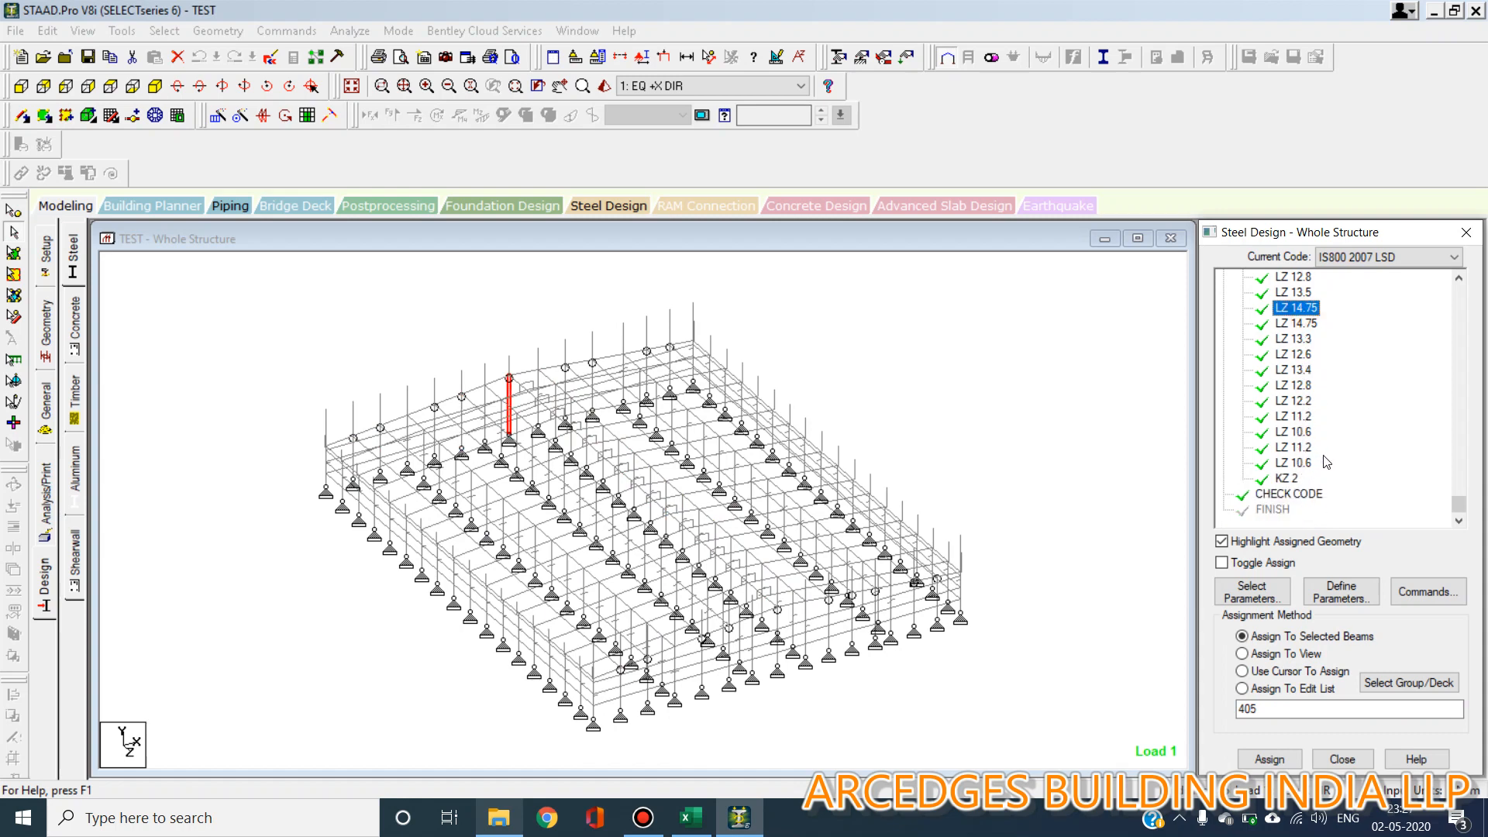
click(1283, 479)
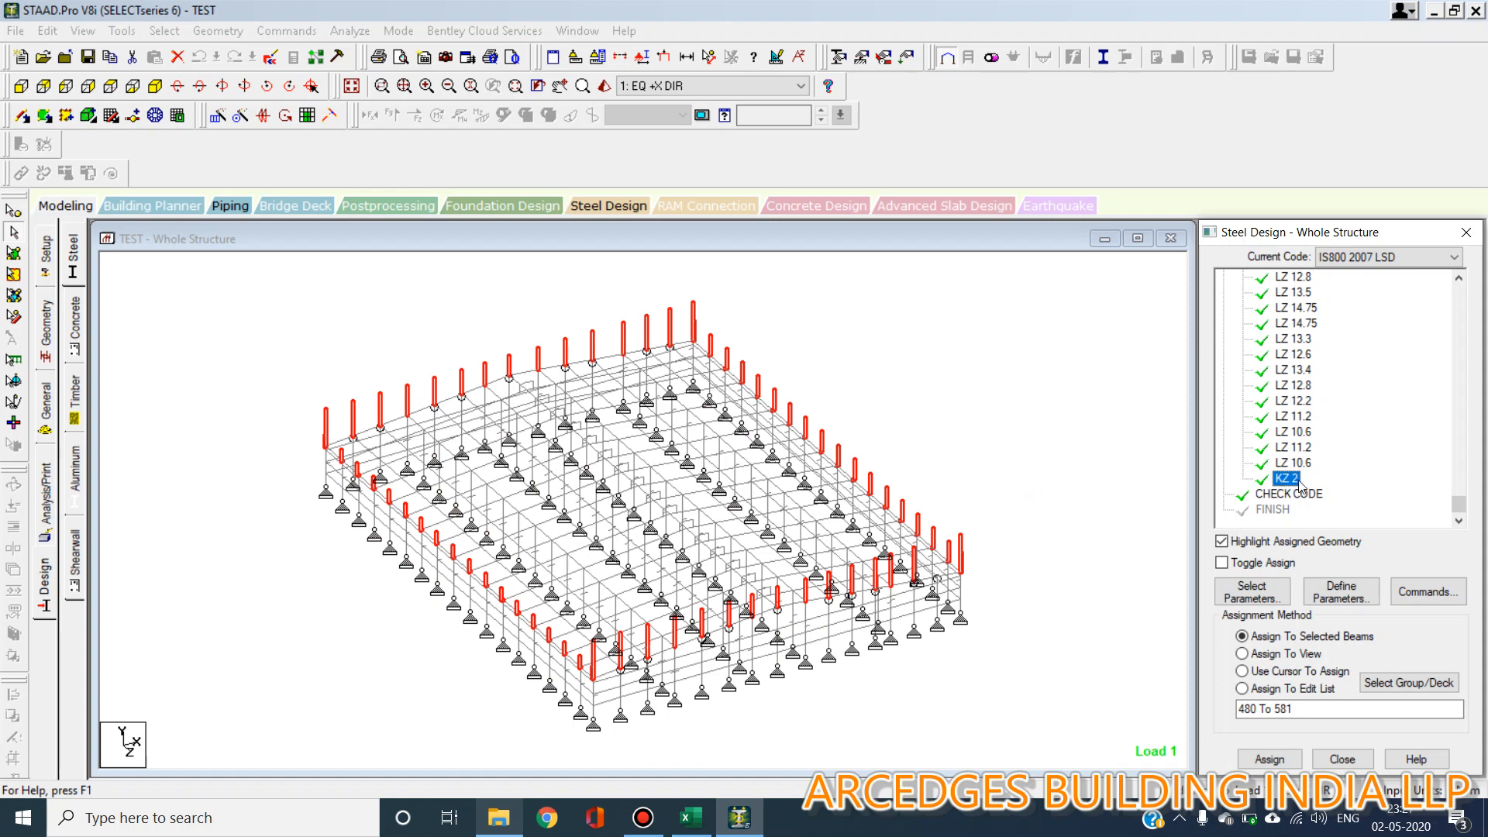
click(876, 396)
Measure the node-to-node offset between the side wall fascia post's base and the corner column, then clear the dimension
click(515, 86)
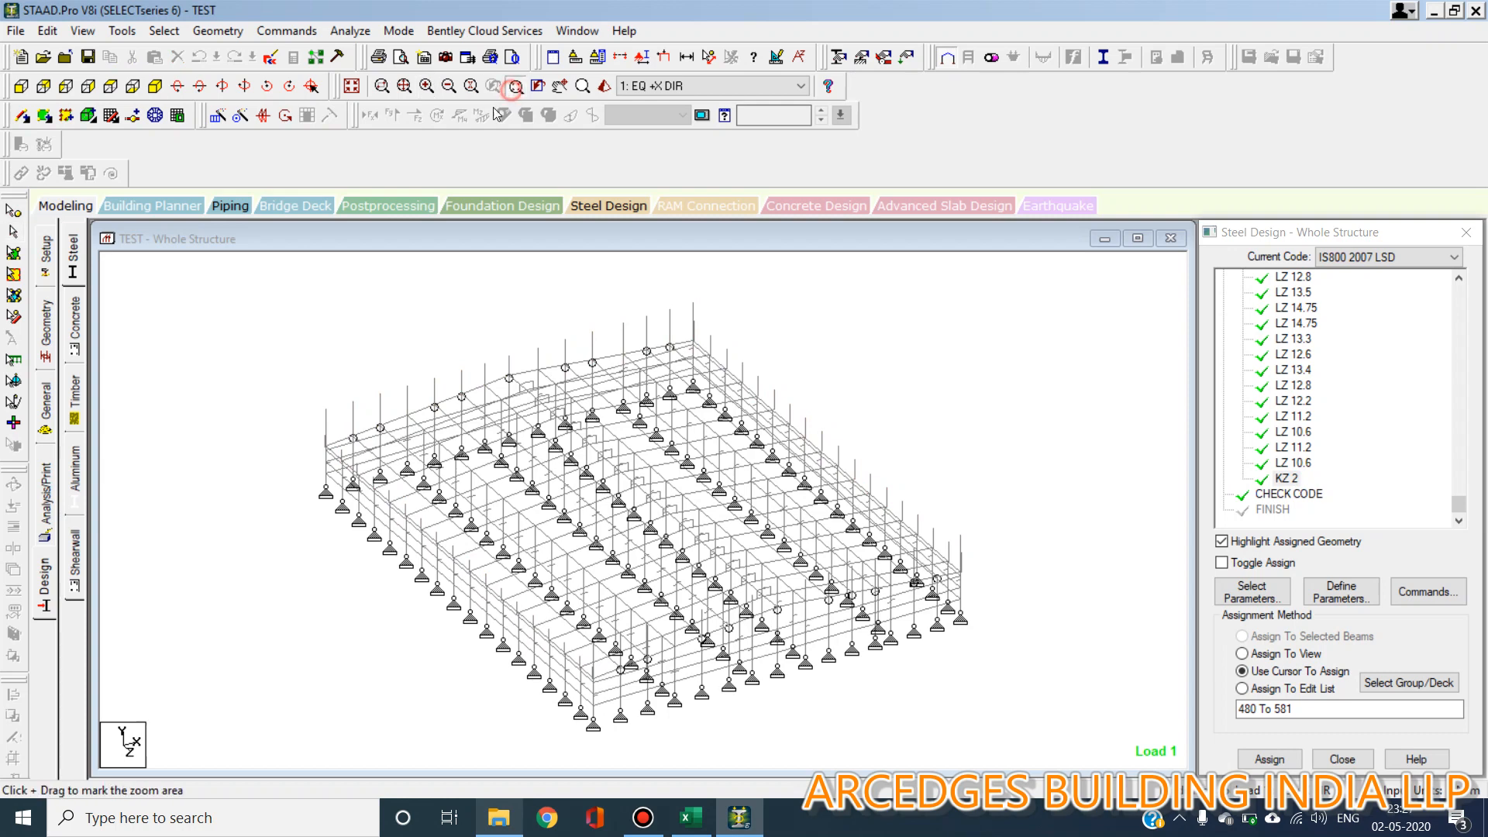
drag(302, 396, 338, 463)
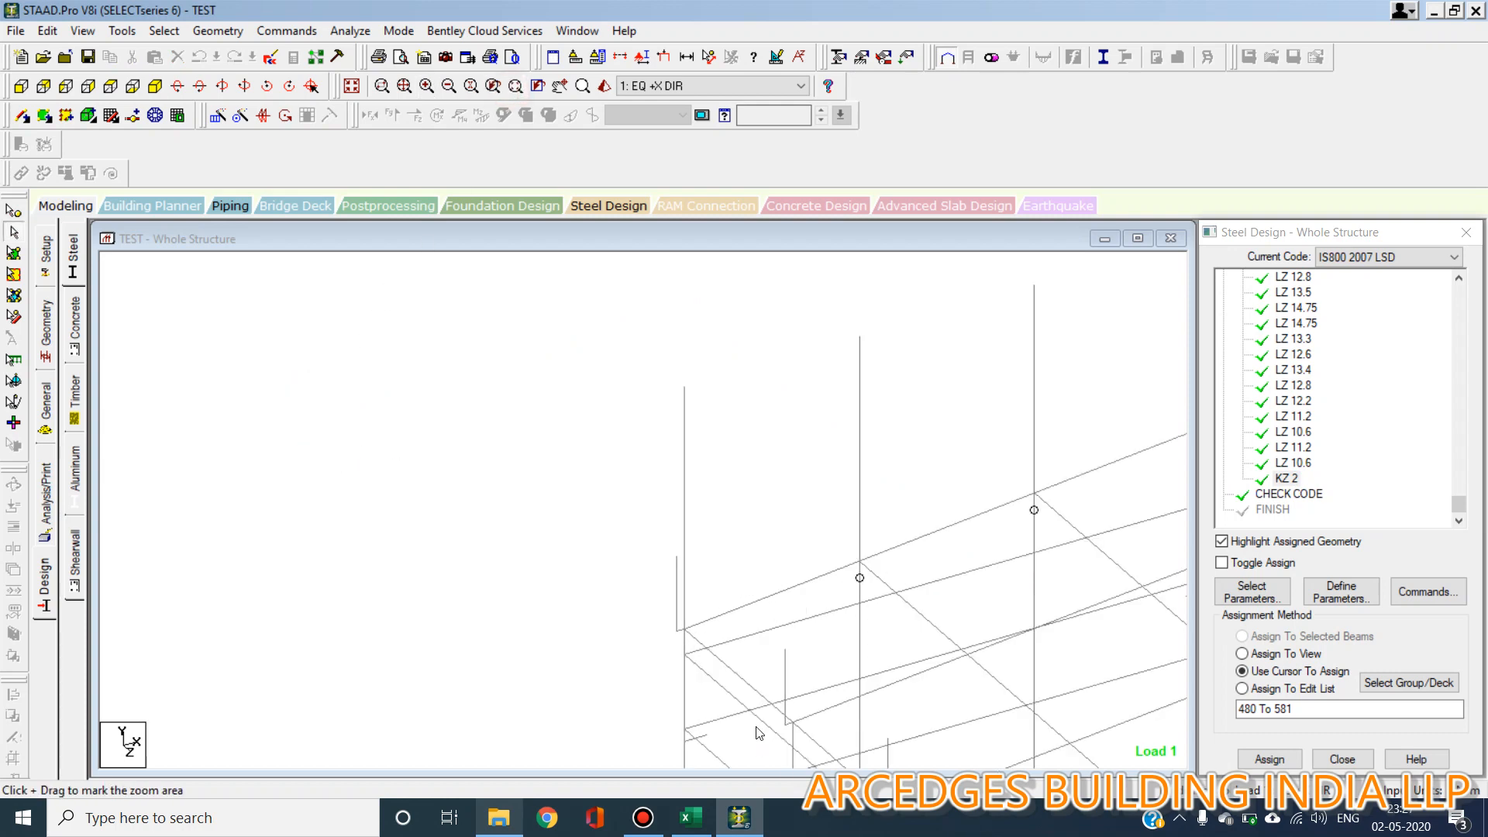
click(666, 677)
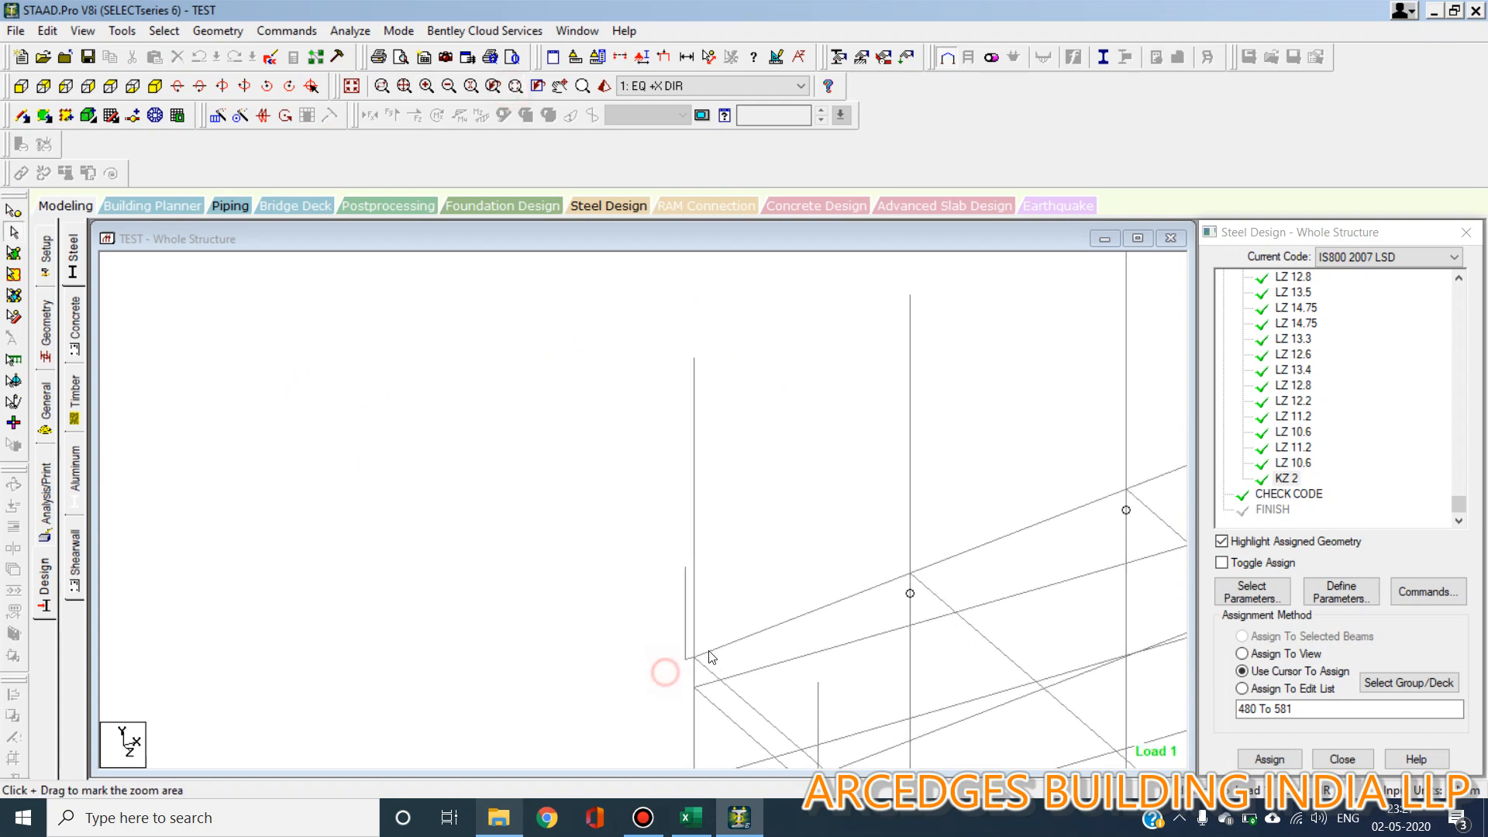
click(708, 57)
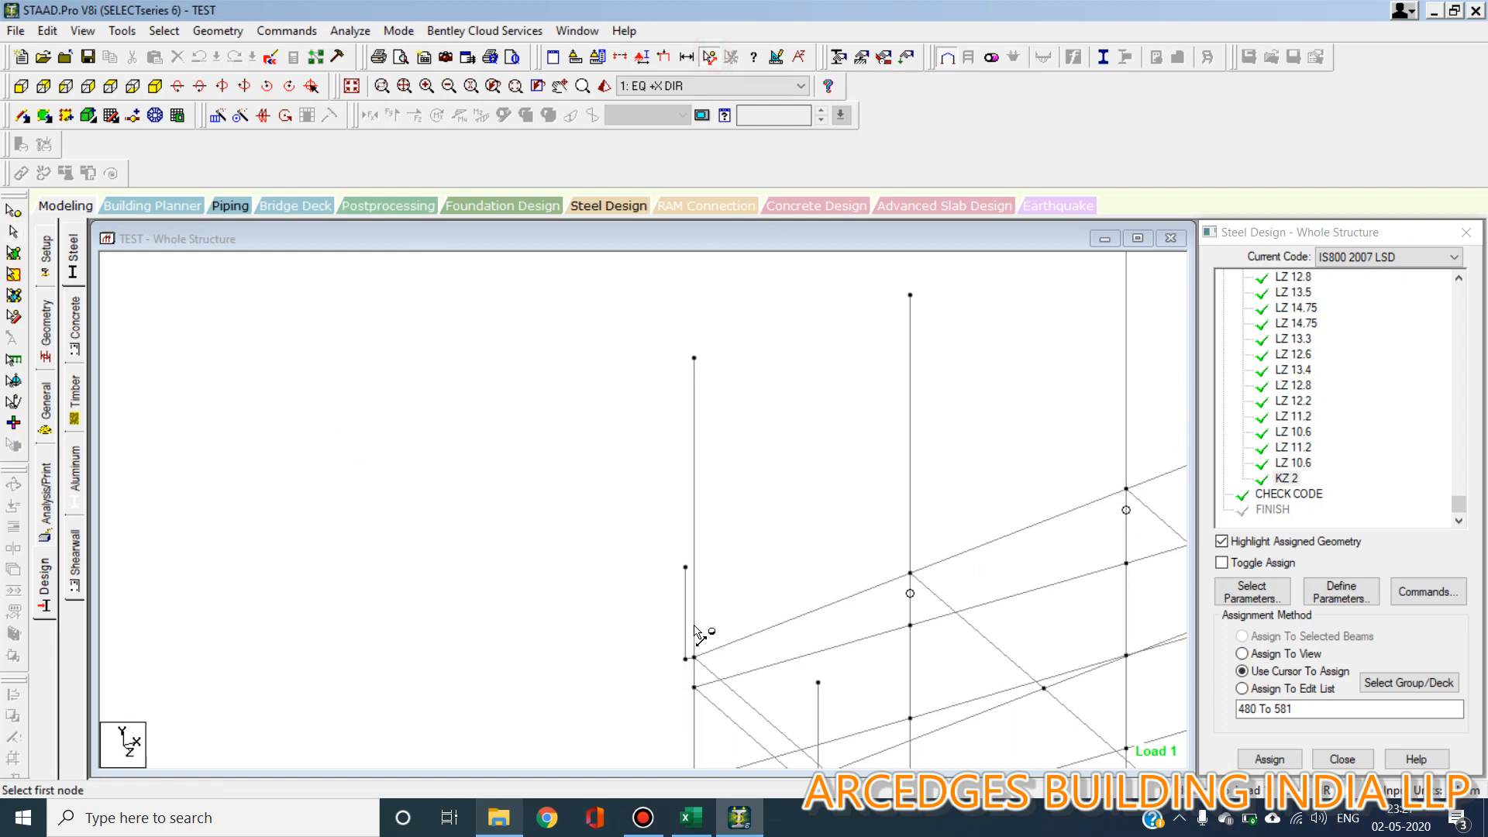
click(685, 659)
click(694, 658)
click(731, 58)
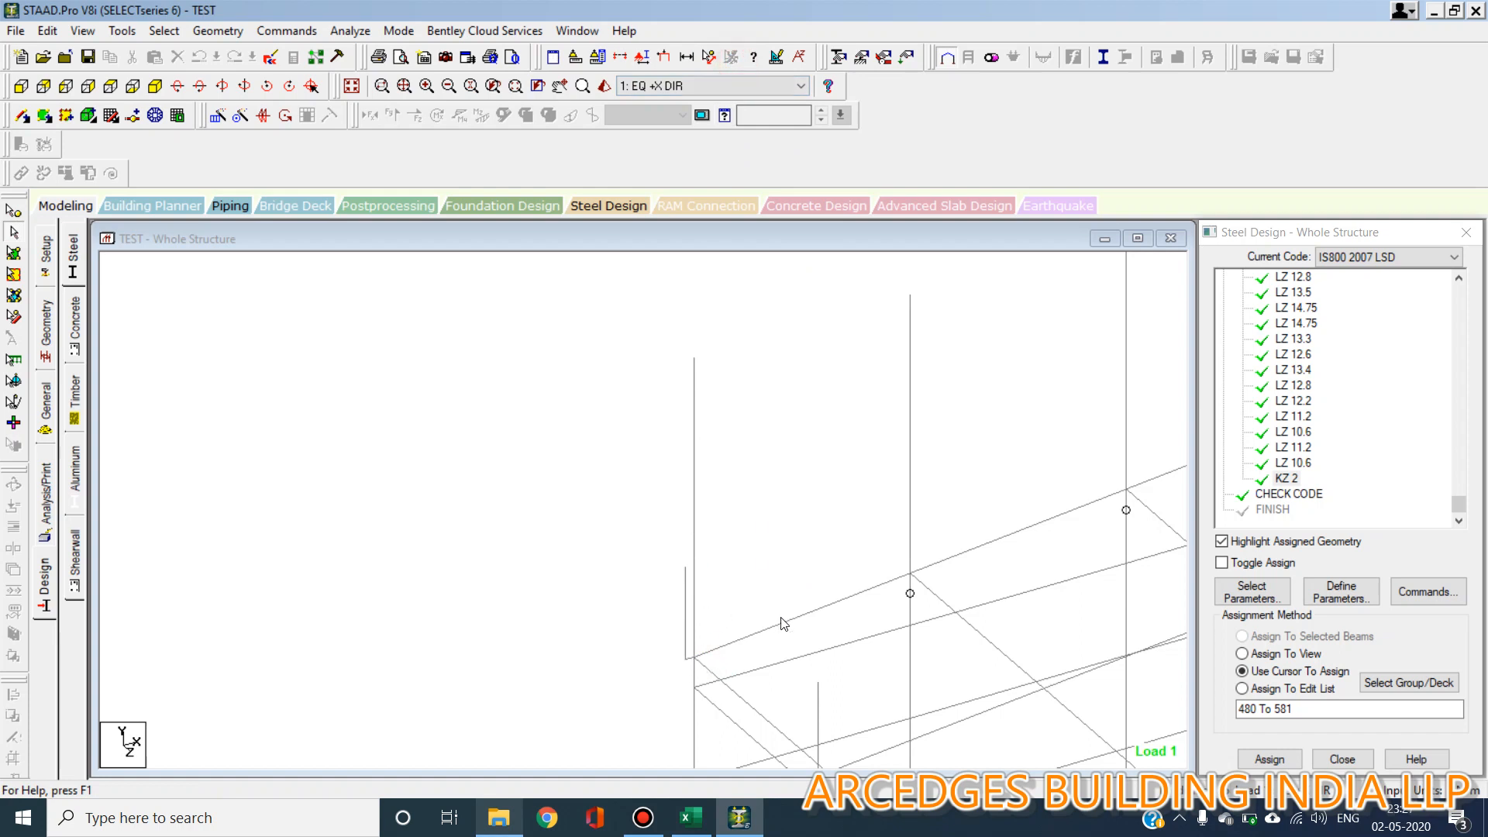
Select the end wall fascia post at the same corner to inspect it, then clear the selection
click(694, 496)
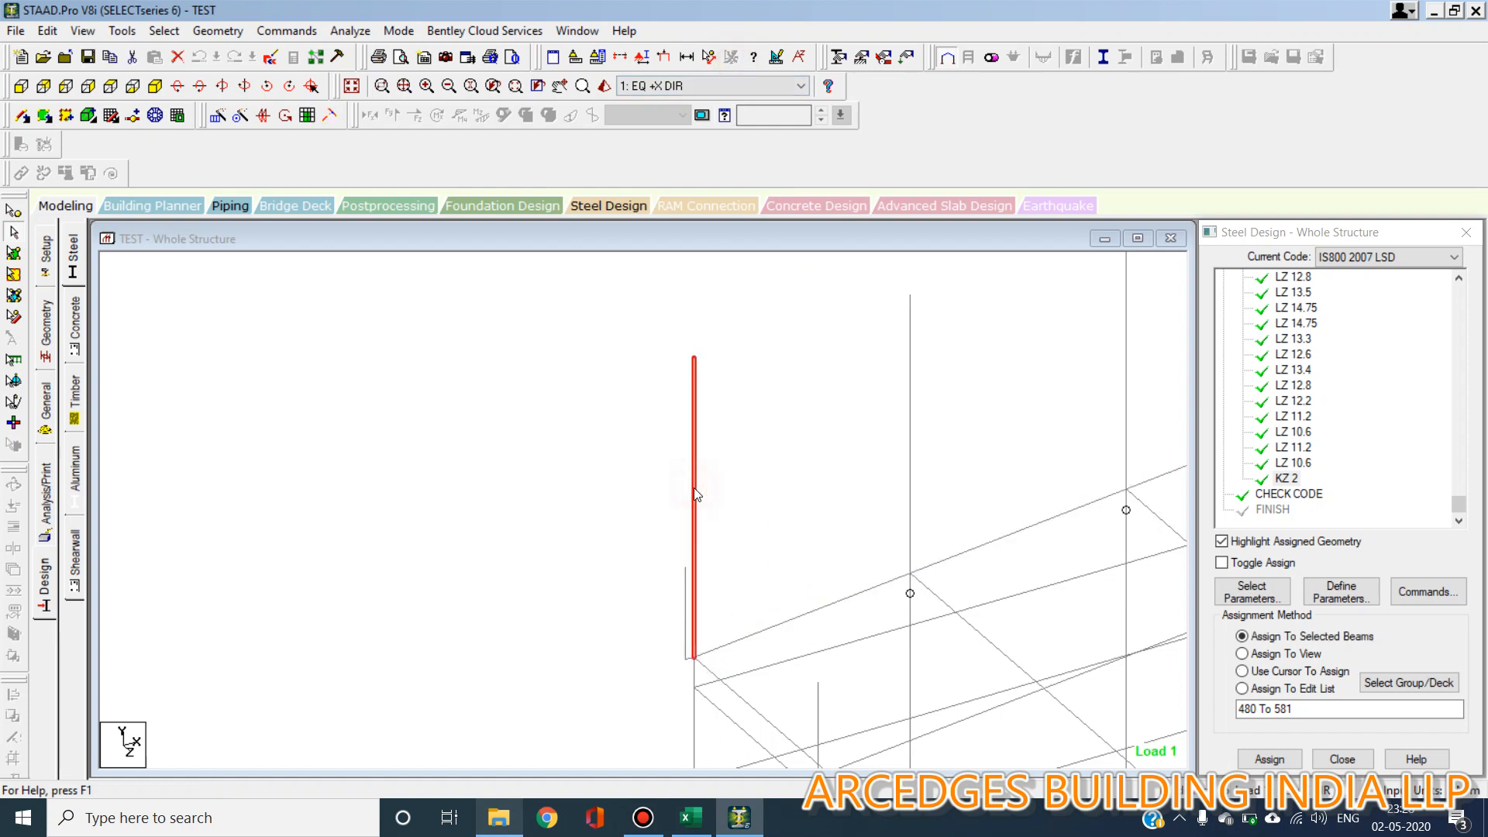
click(748, 449)
click(696, 433)
click(788, 517)
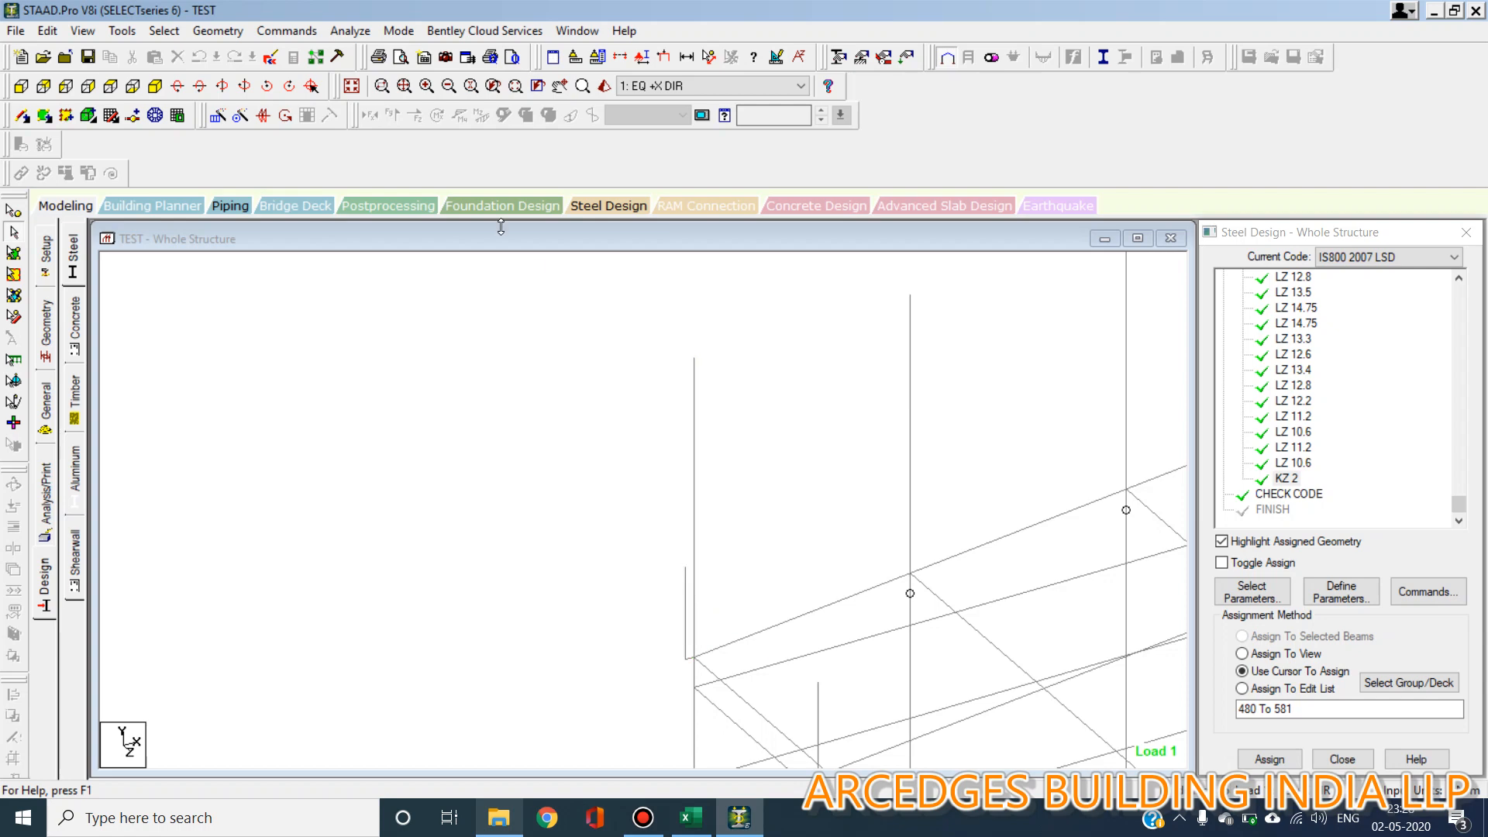
Measure the height of a right wall fascia post near the far corner between its top and bottom nodes
click(351, 85)
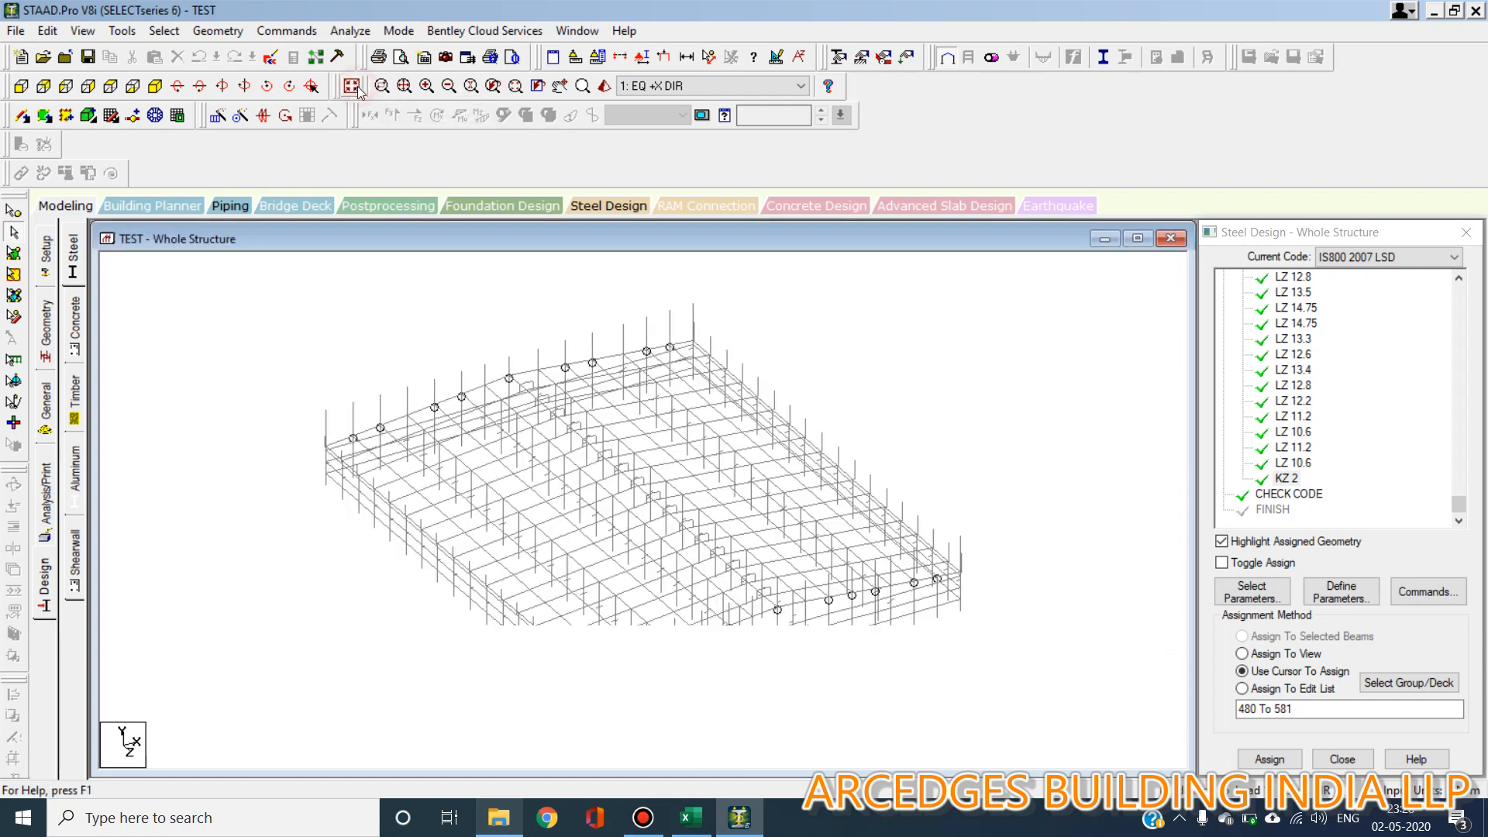
click(515, 85)
drag(668, 308, 714, 349)
scroll(681, 604, up, 3)
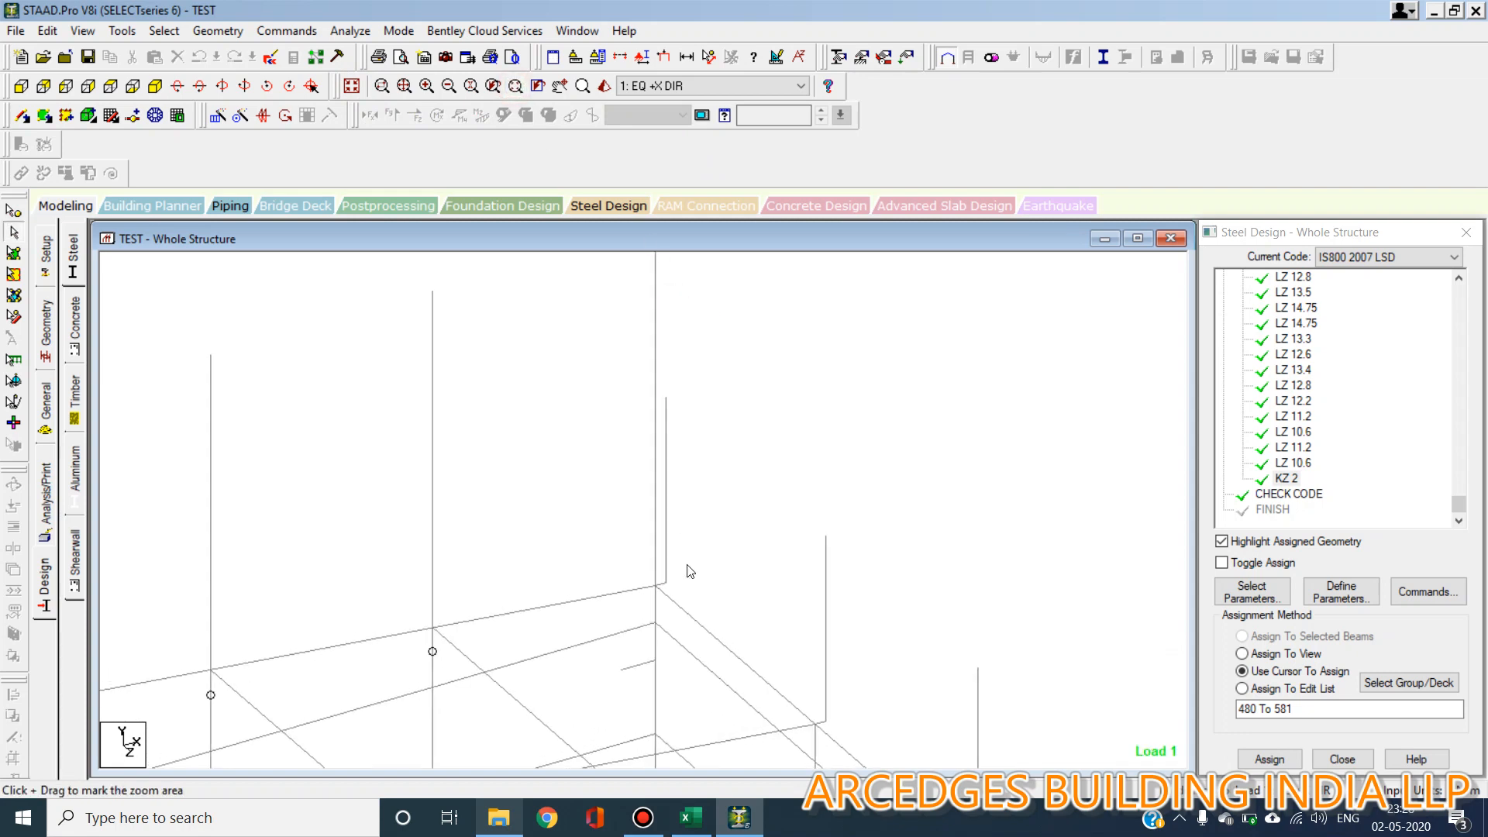
scroll(711, 468, down, 2)
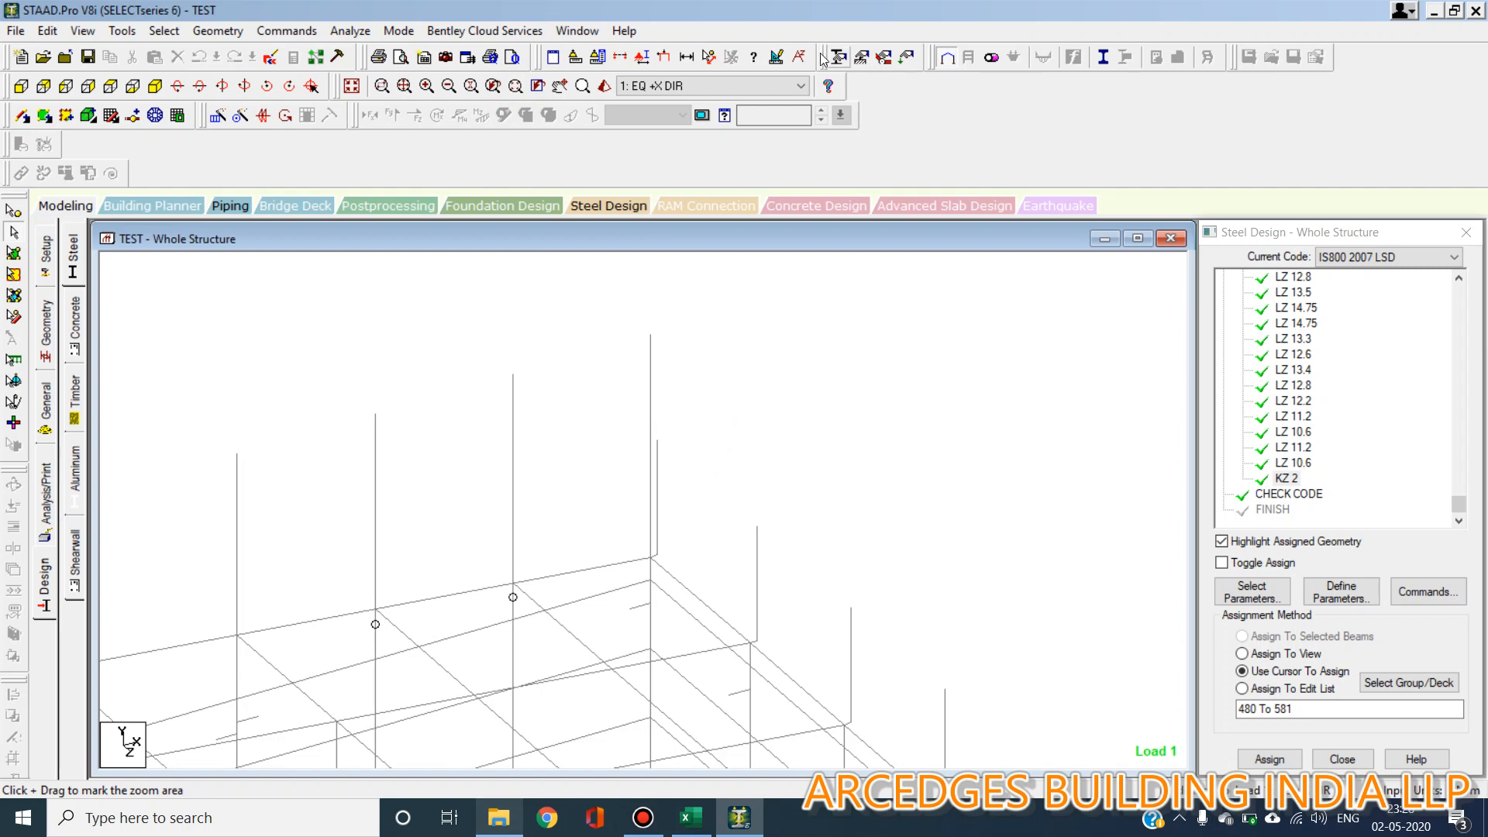
click(707, 57)
click(757, 527)
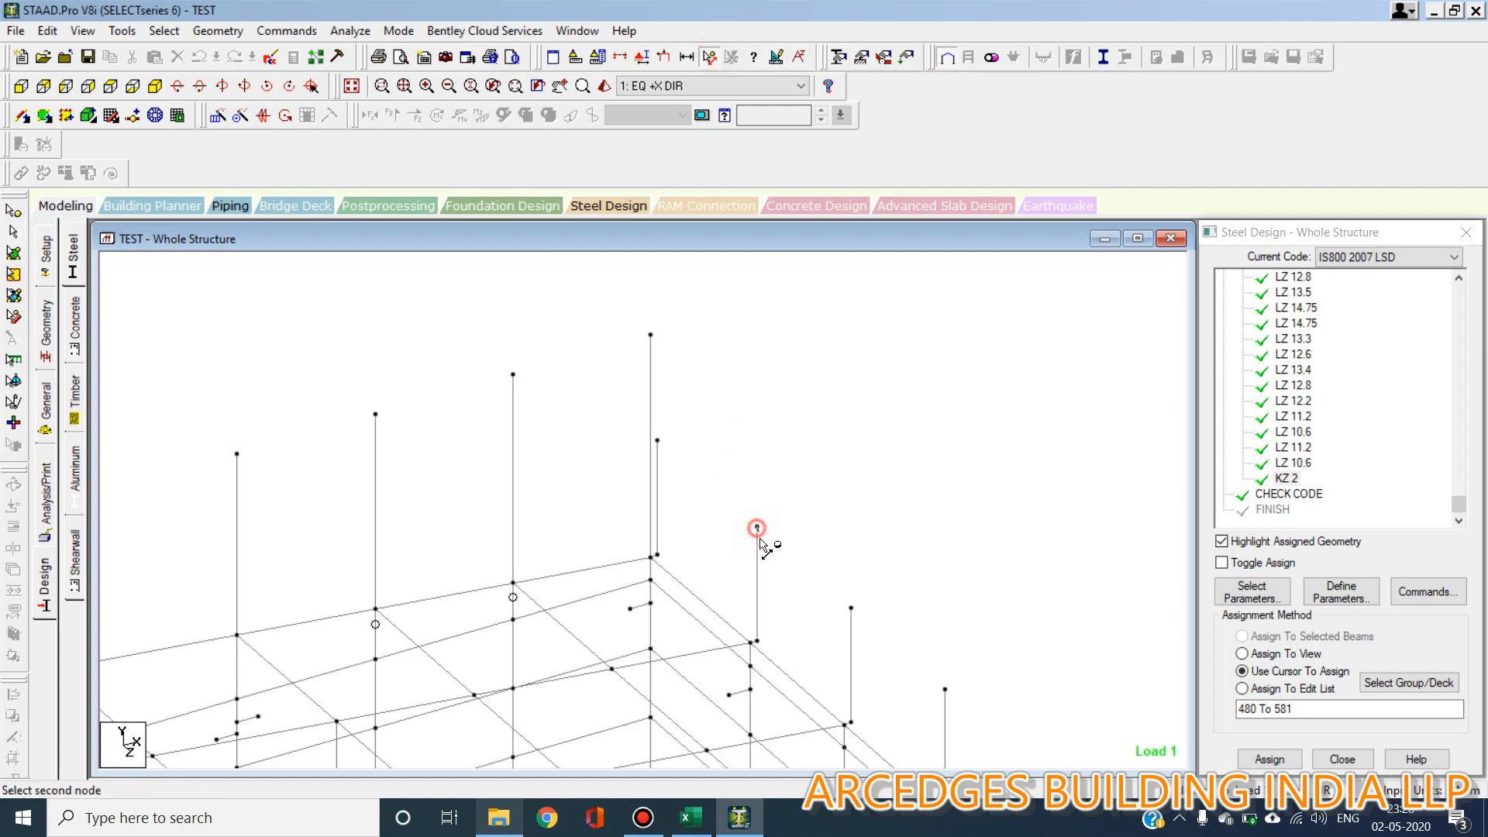
click(757, 643)
scroll(872, 465, down, 4)
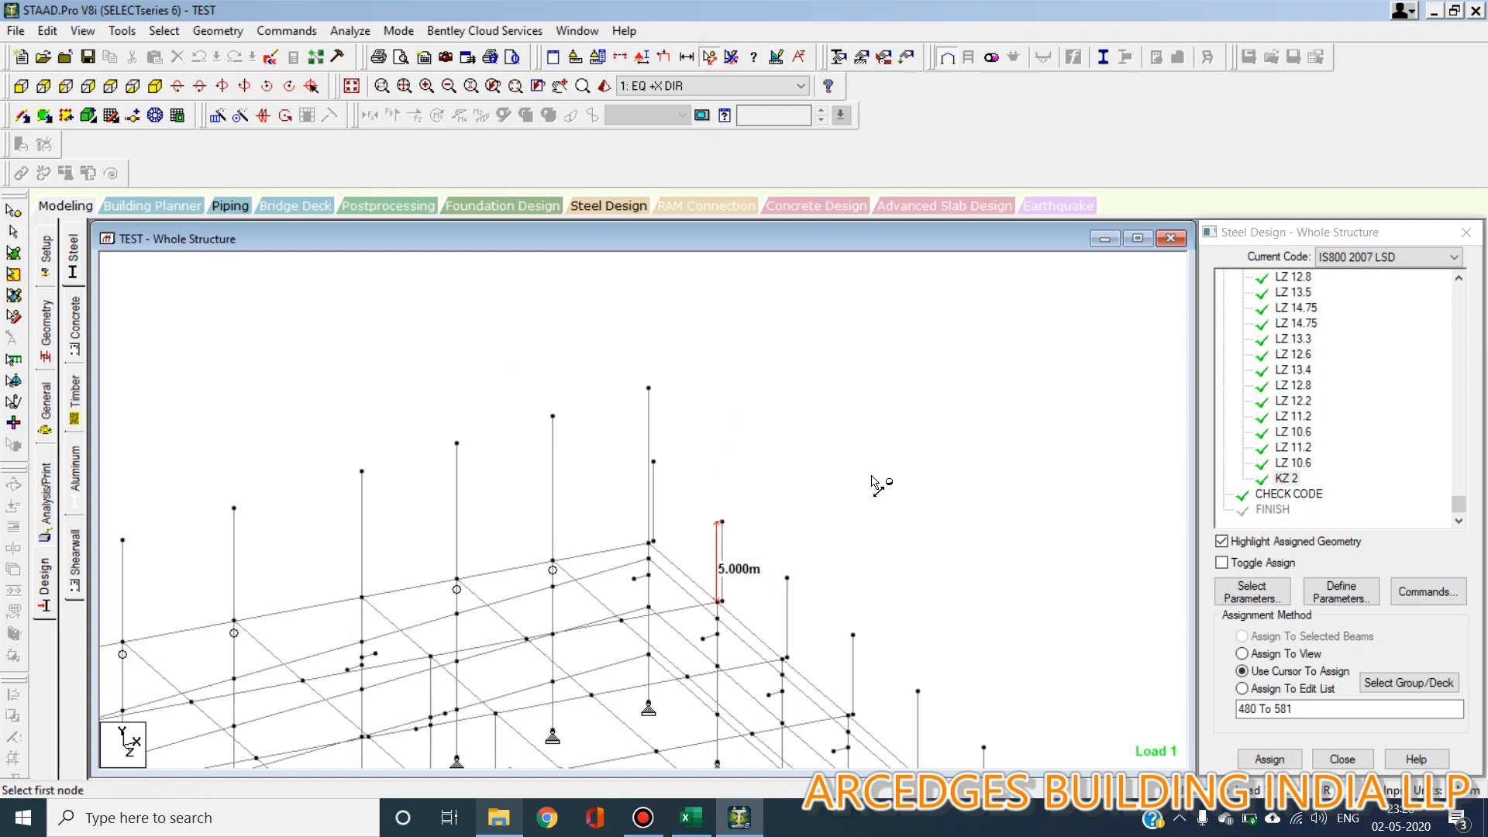
scroll(857, 492, down, 2)
scroll(491, 665, up, 3)
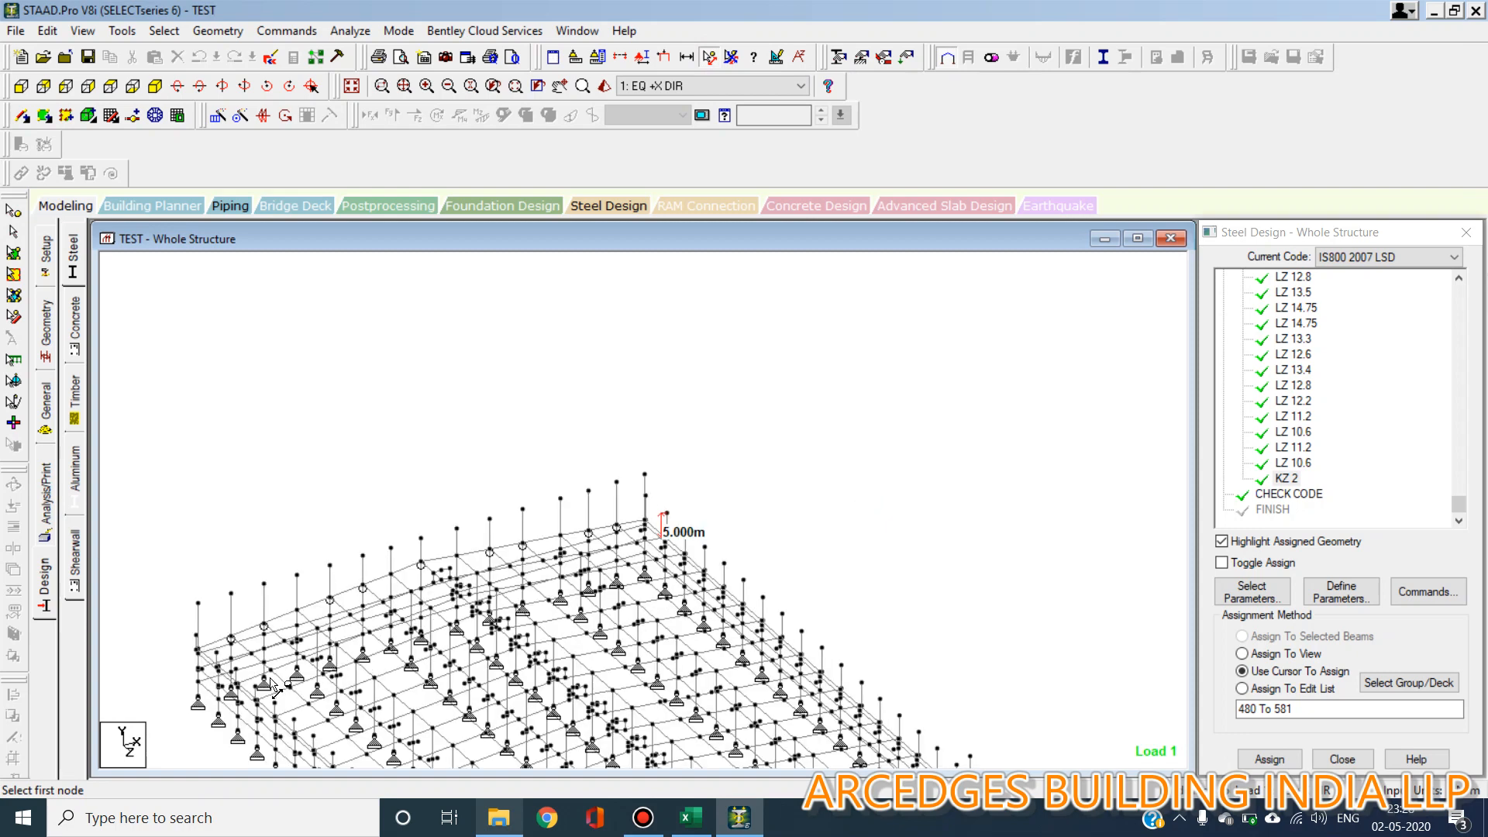
Measure the height of the left side wall fascia post nearest the end wall corner between its top and base nodes
click(515, 85)
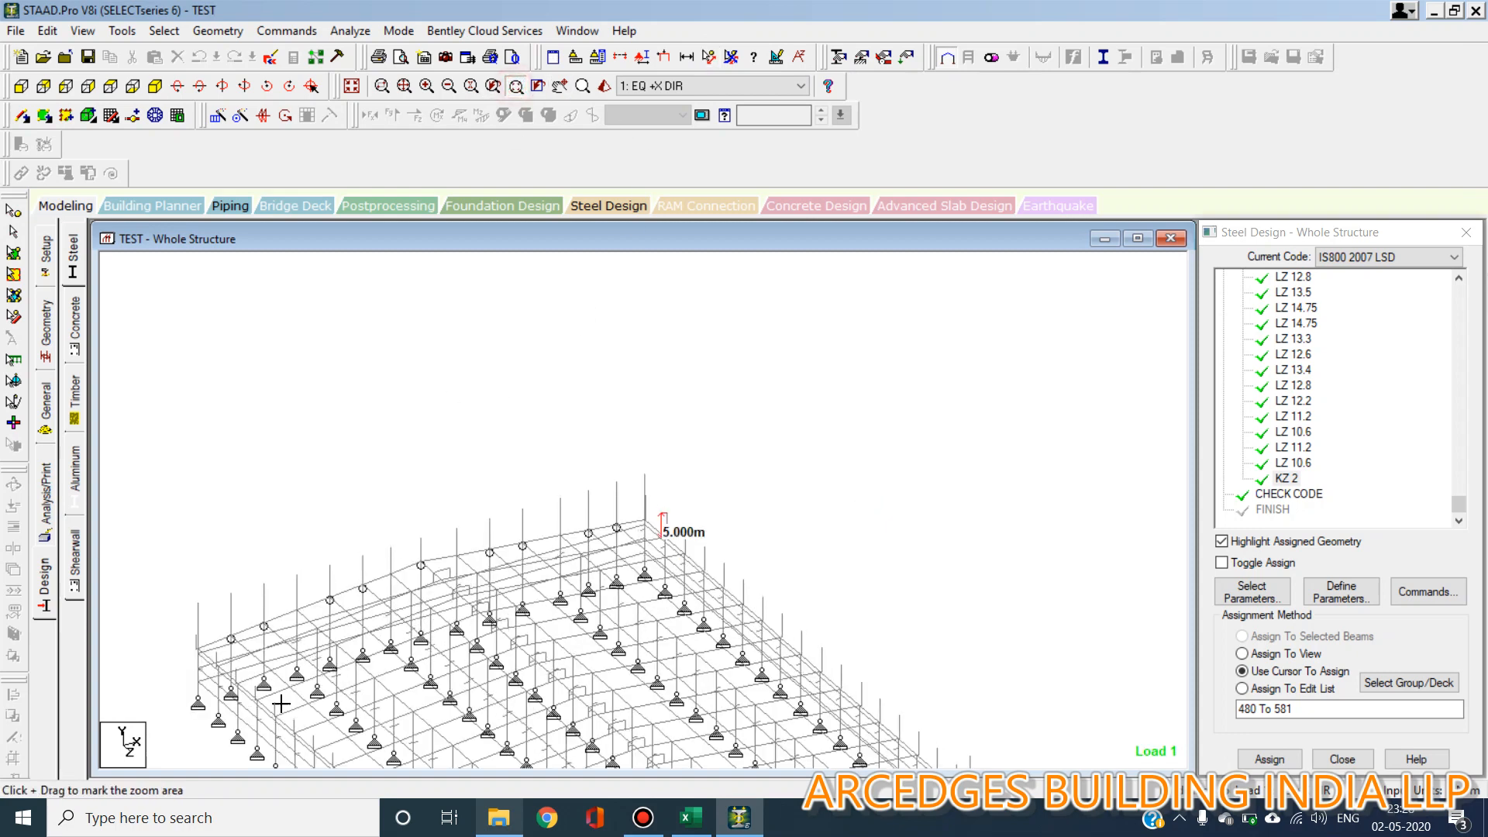
drag(189, 621, 305, 705)
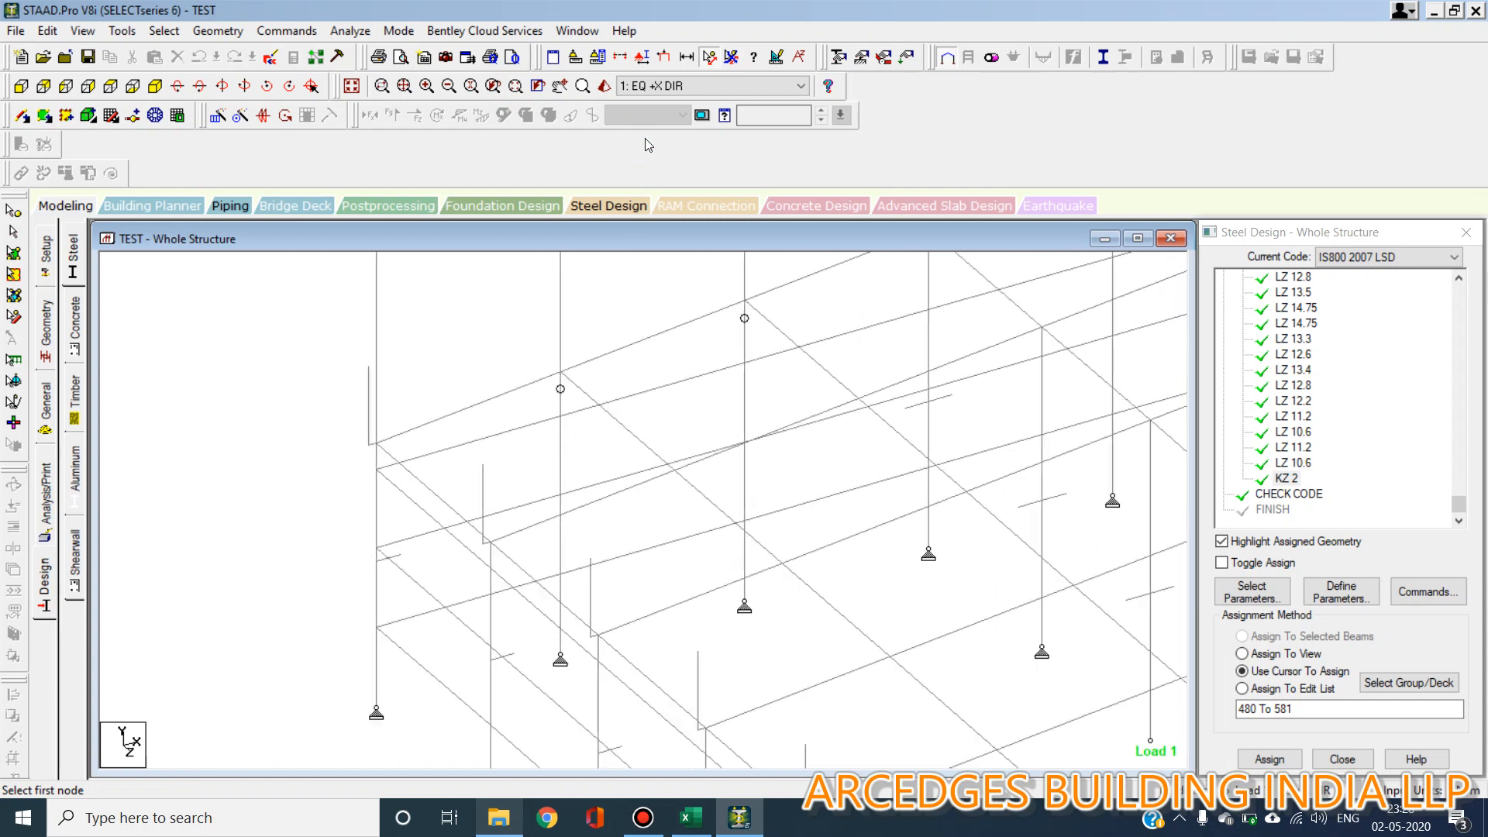
click(710, 58)
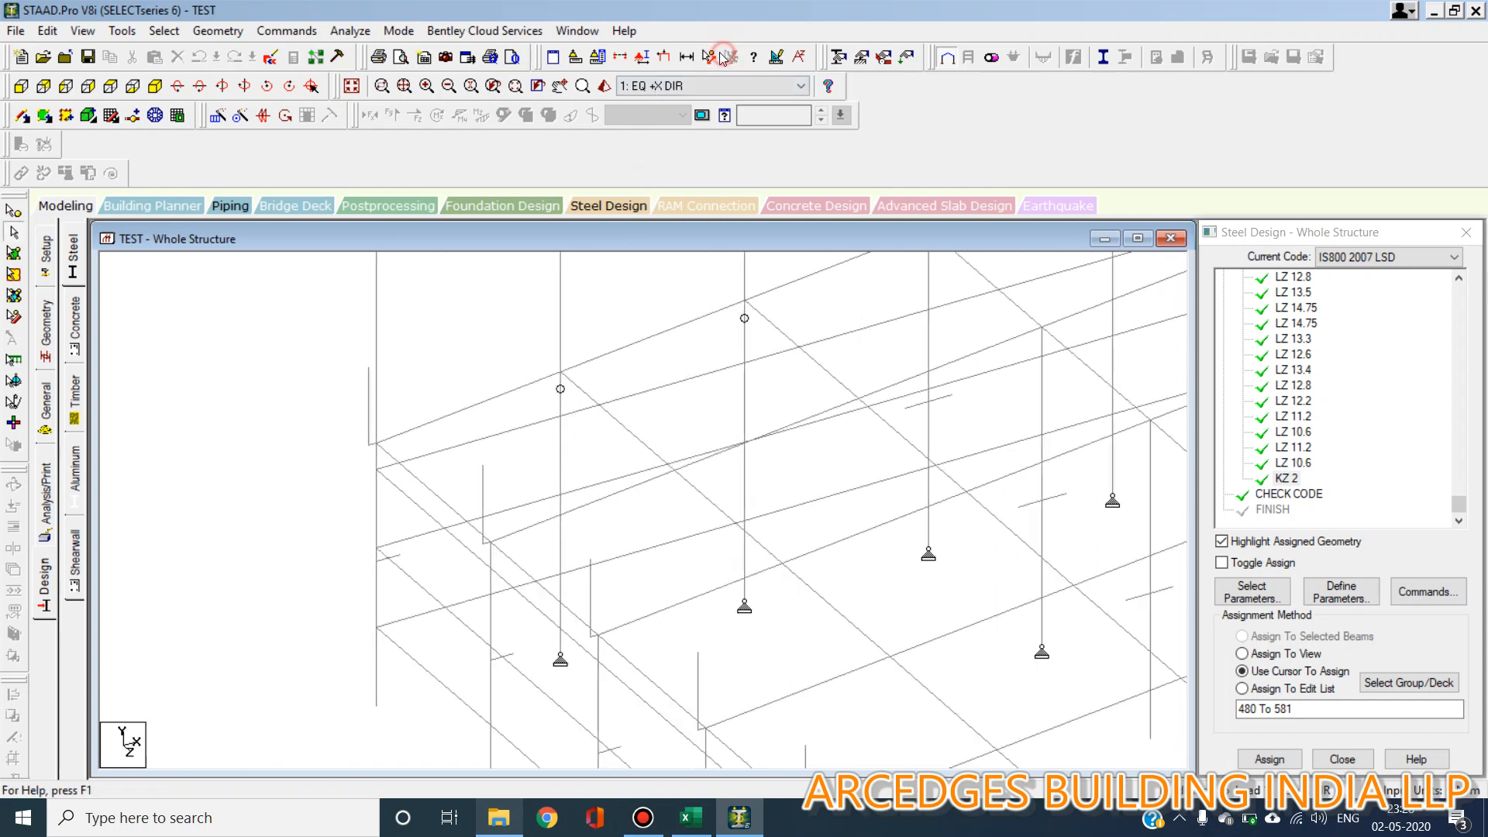
click(484, 464)
click(483, 542)
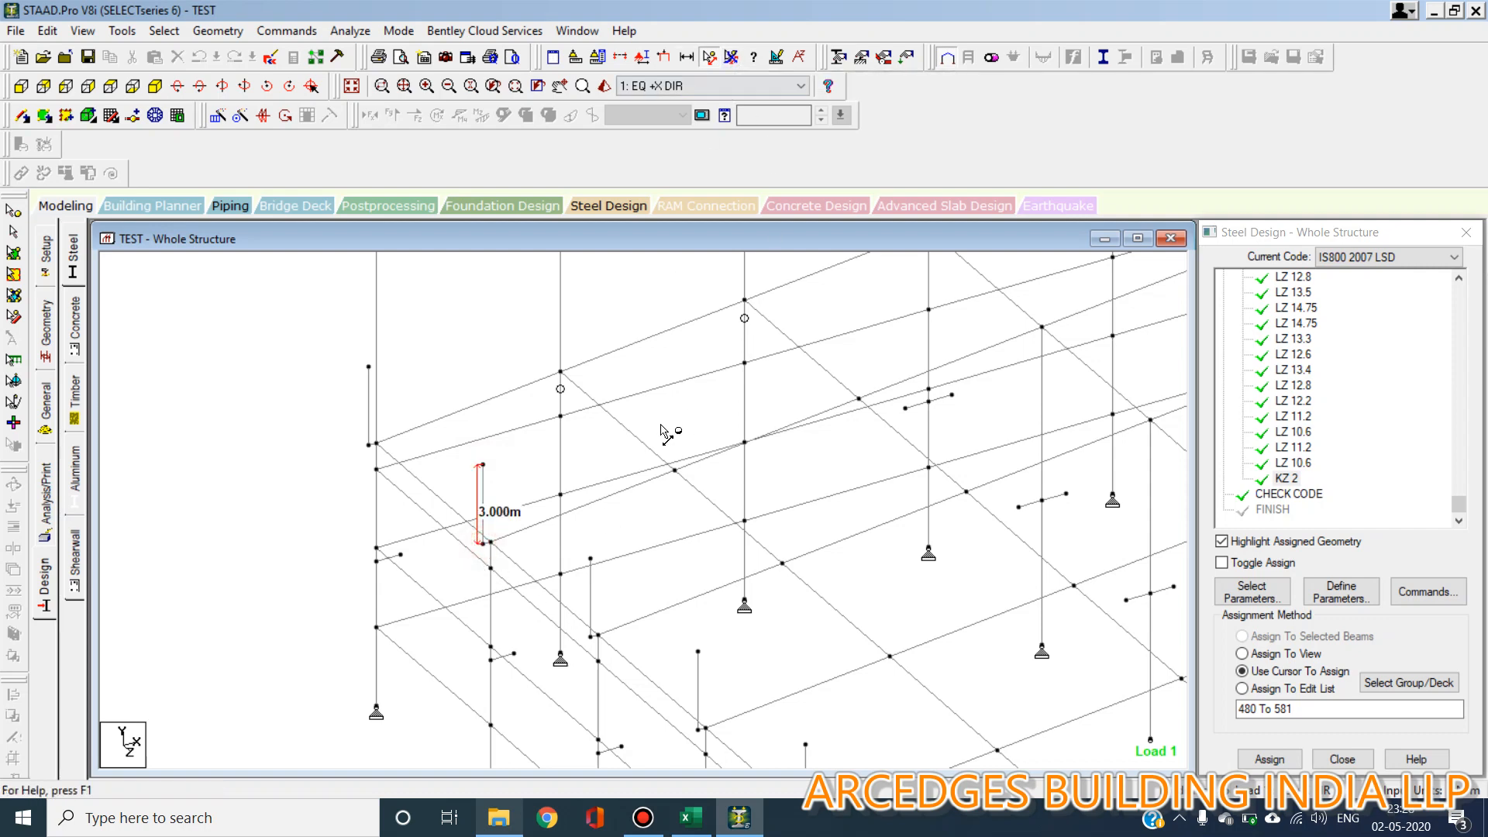
scroll(649, 469, down, 1)
scroll(649, 469, down, 2)
scroll(649, 465, up, 1)
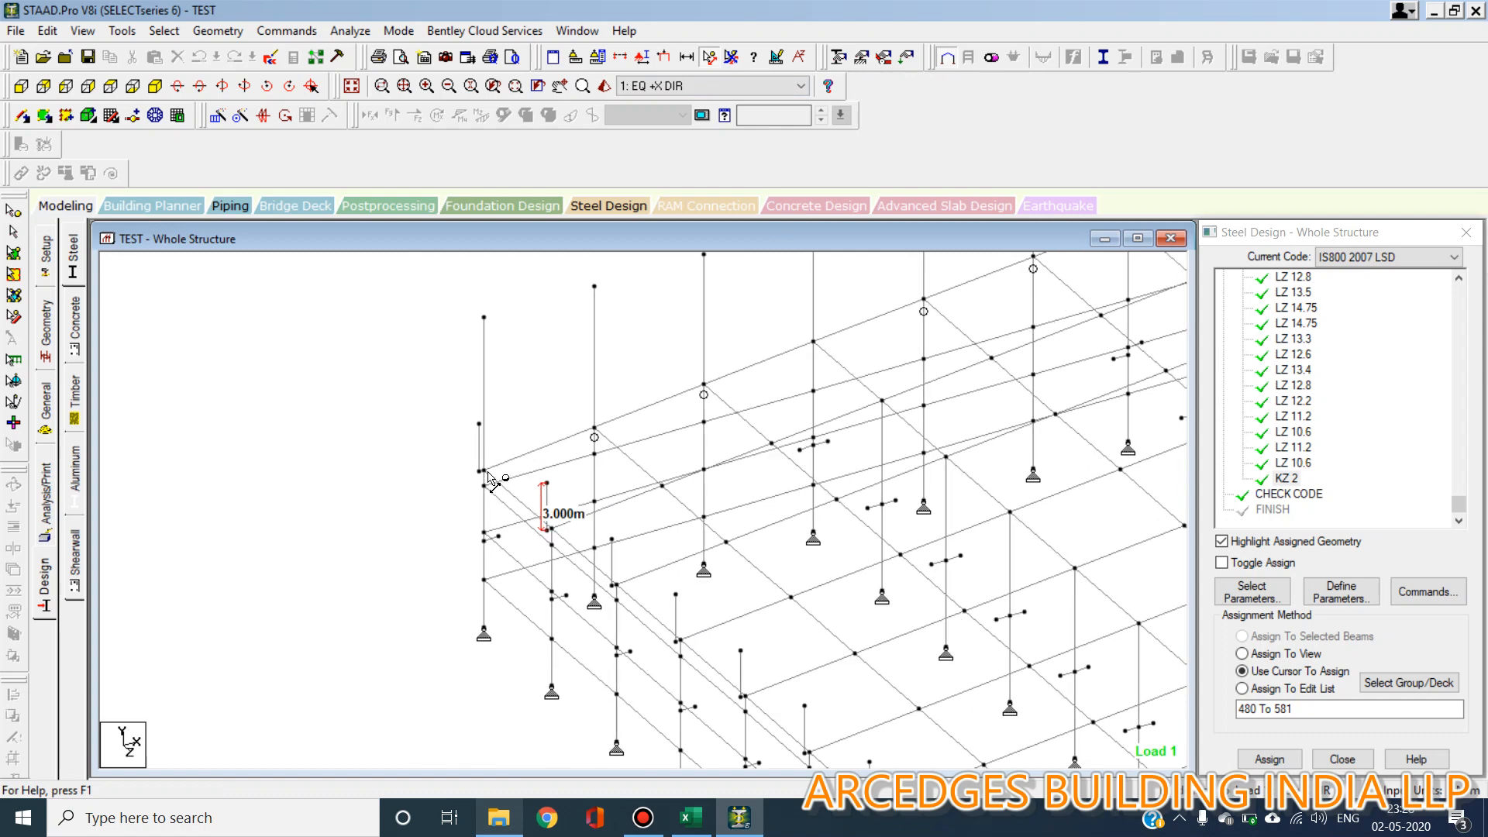
Measure the heights of the end wall fascia posts at the corner and at the ridge, then clear the dimensions
click(482, 470)
click(484, 317)
scroll(382, 591, down, 5)
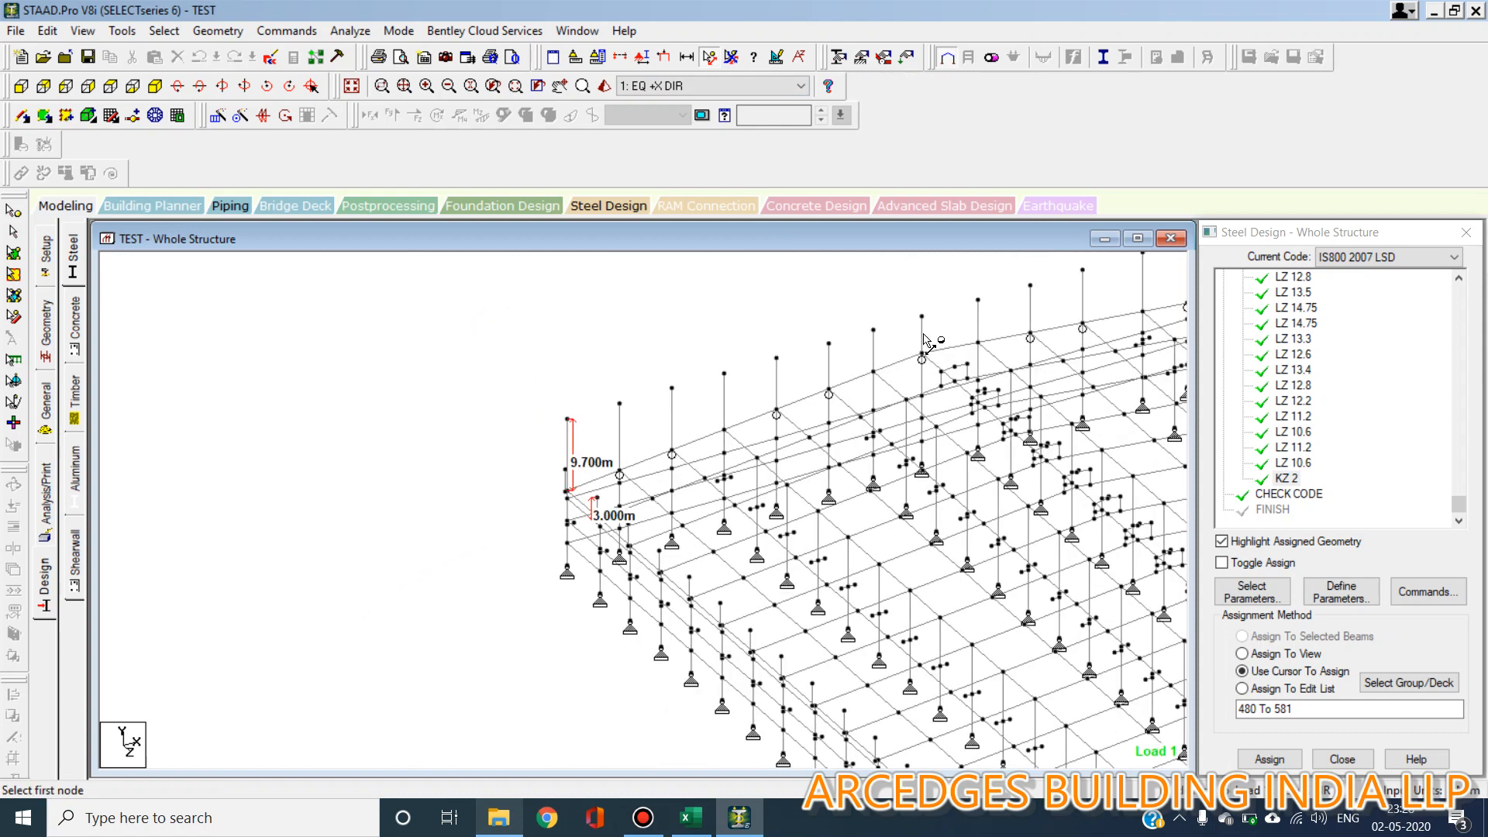
click(926, 352)
click(922, 316)
scroll(496, 506, down, 2)
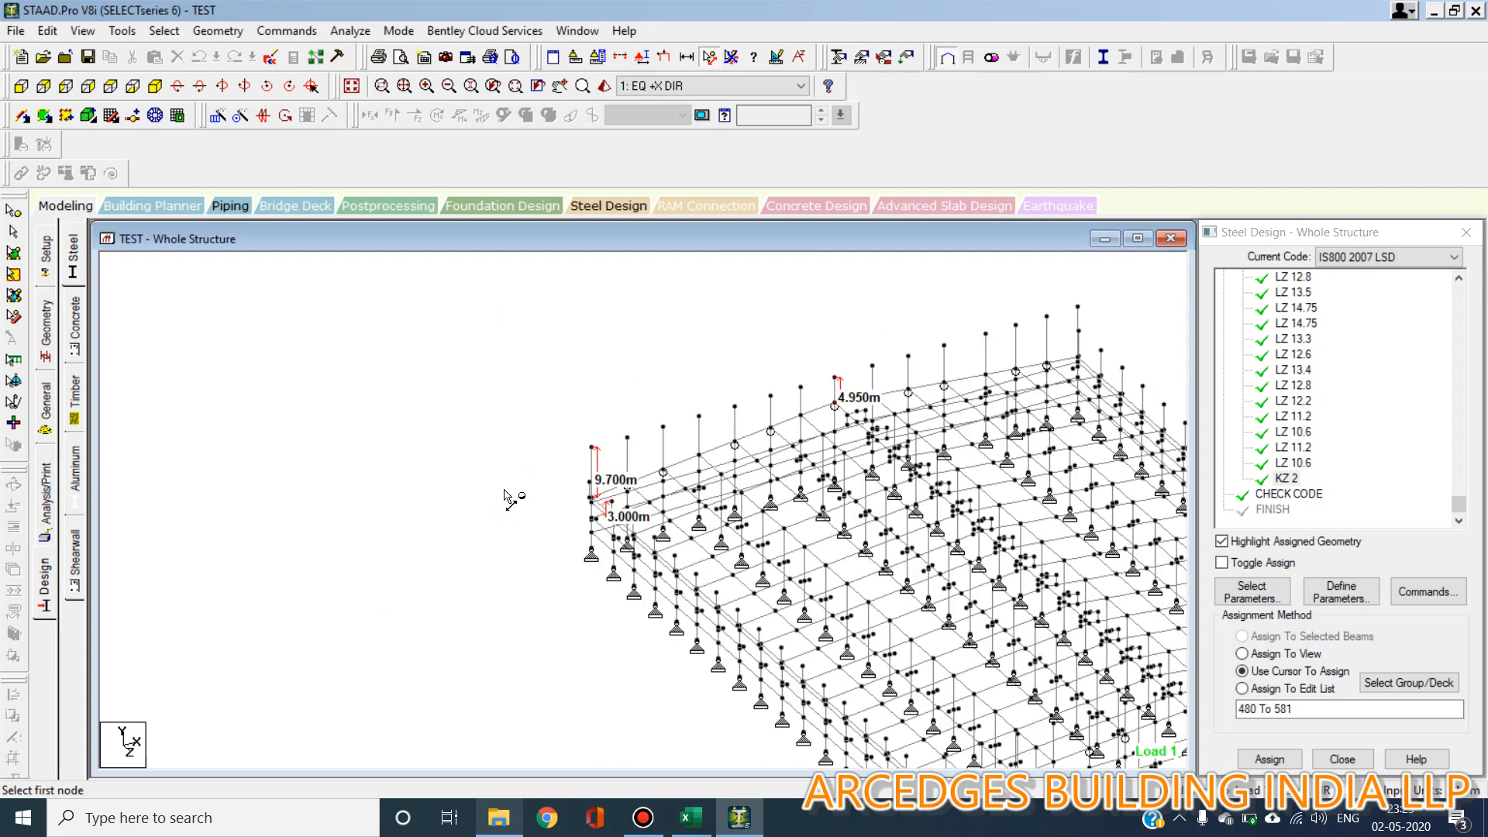
click(730, 56)
Draw a beam along the tops of the end wall fascia posts from corner to corner and check it in front view
click(18, 117)
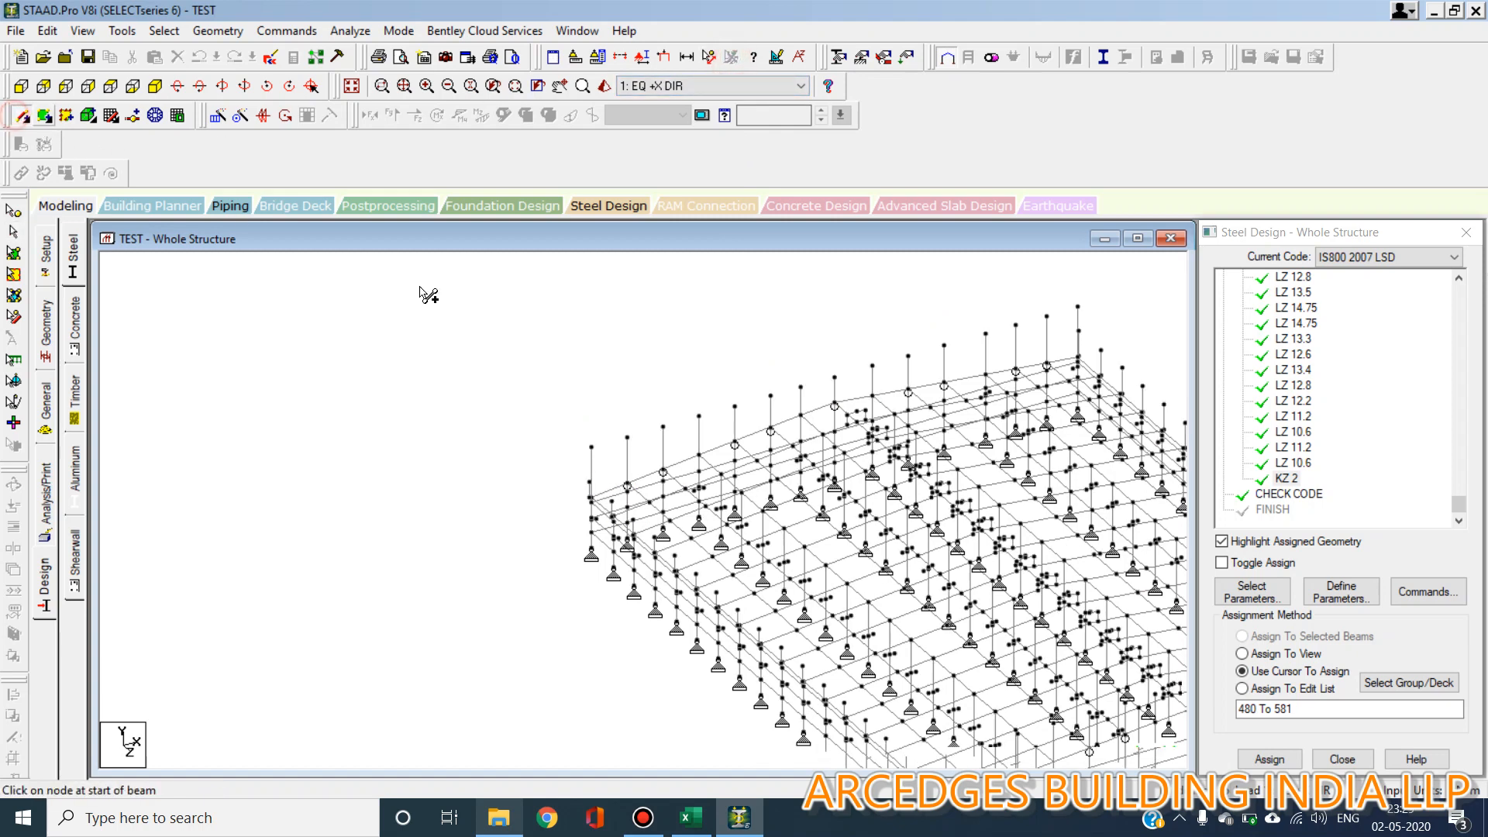
drag(591, 446, 1077, 306)
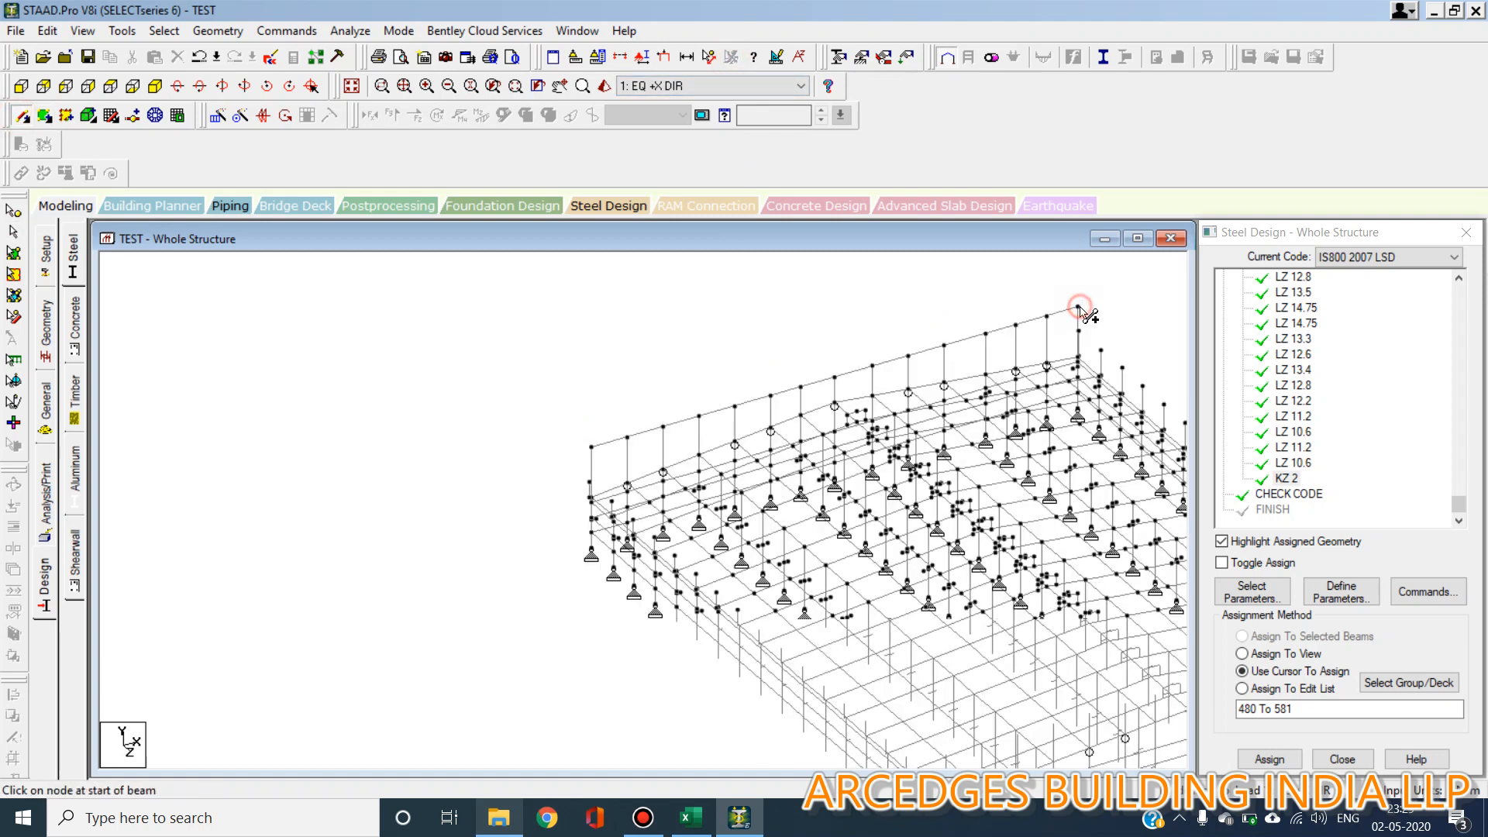
click(20, 86)
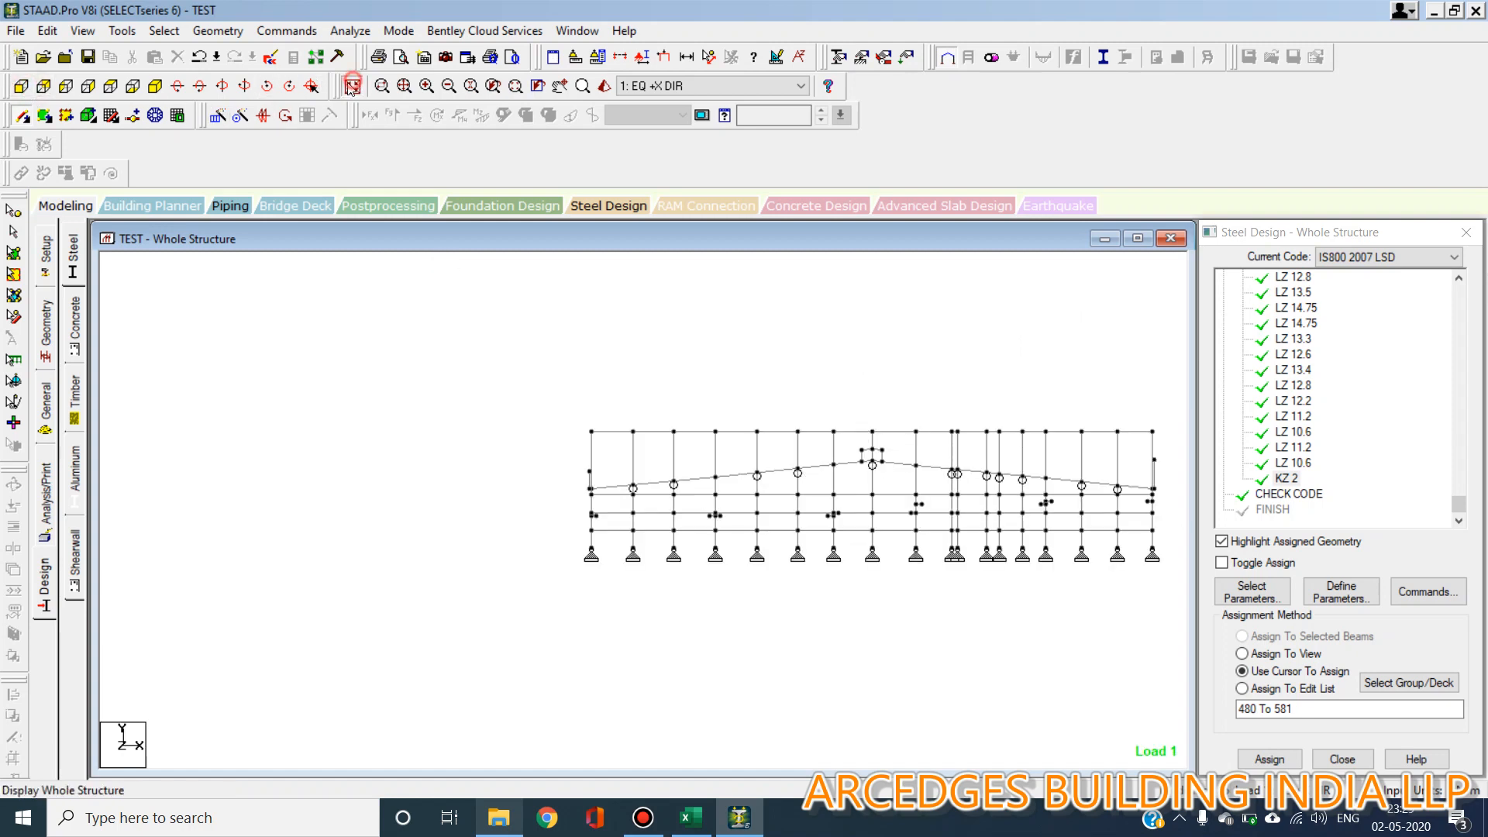
click(352, 86)
click(21, 86)
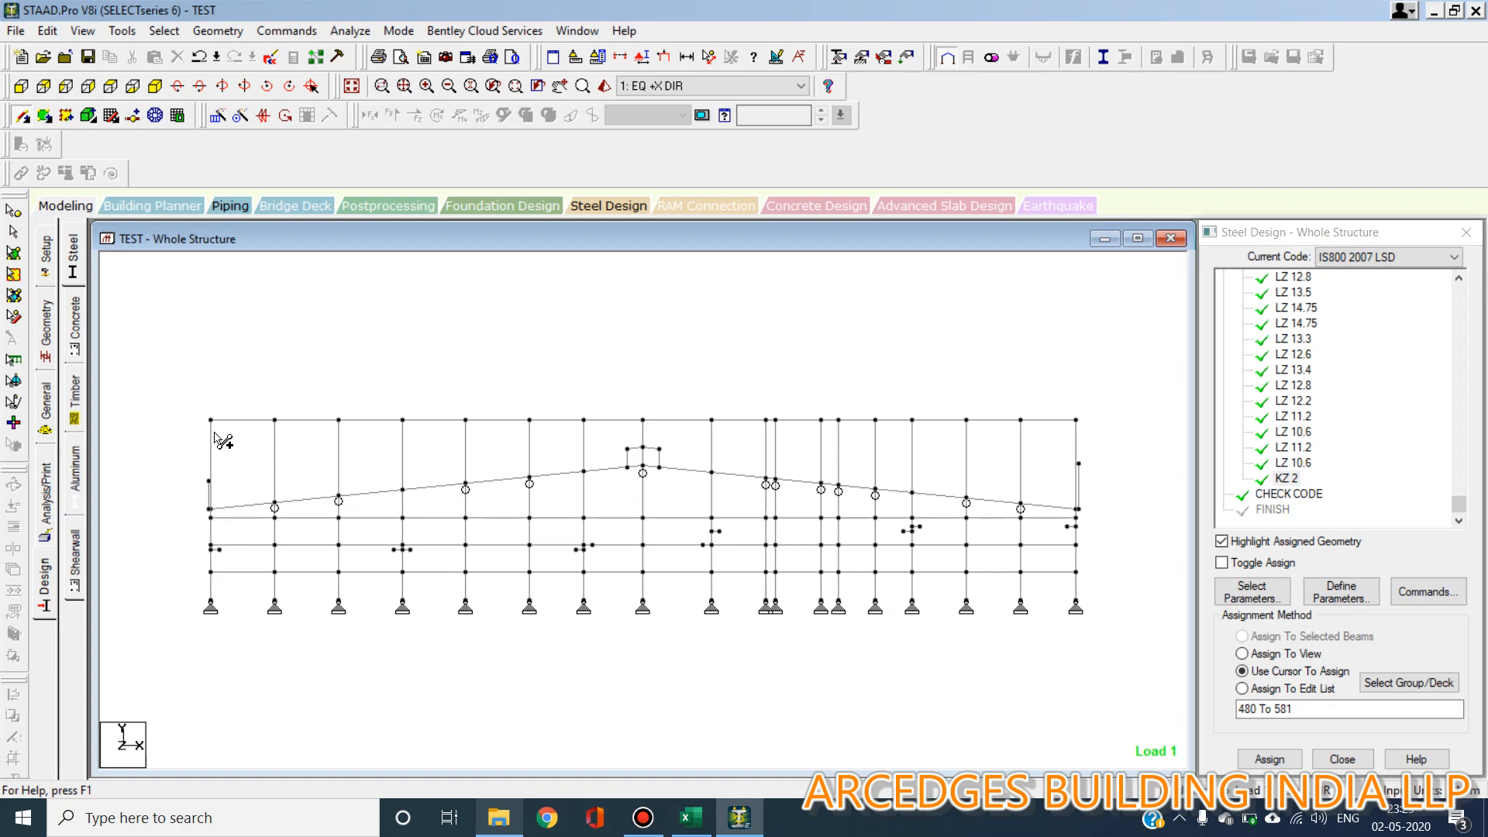
click(351, 86)
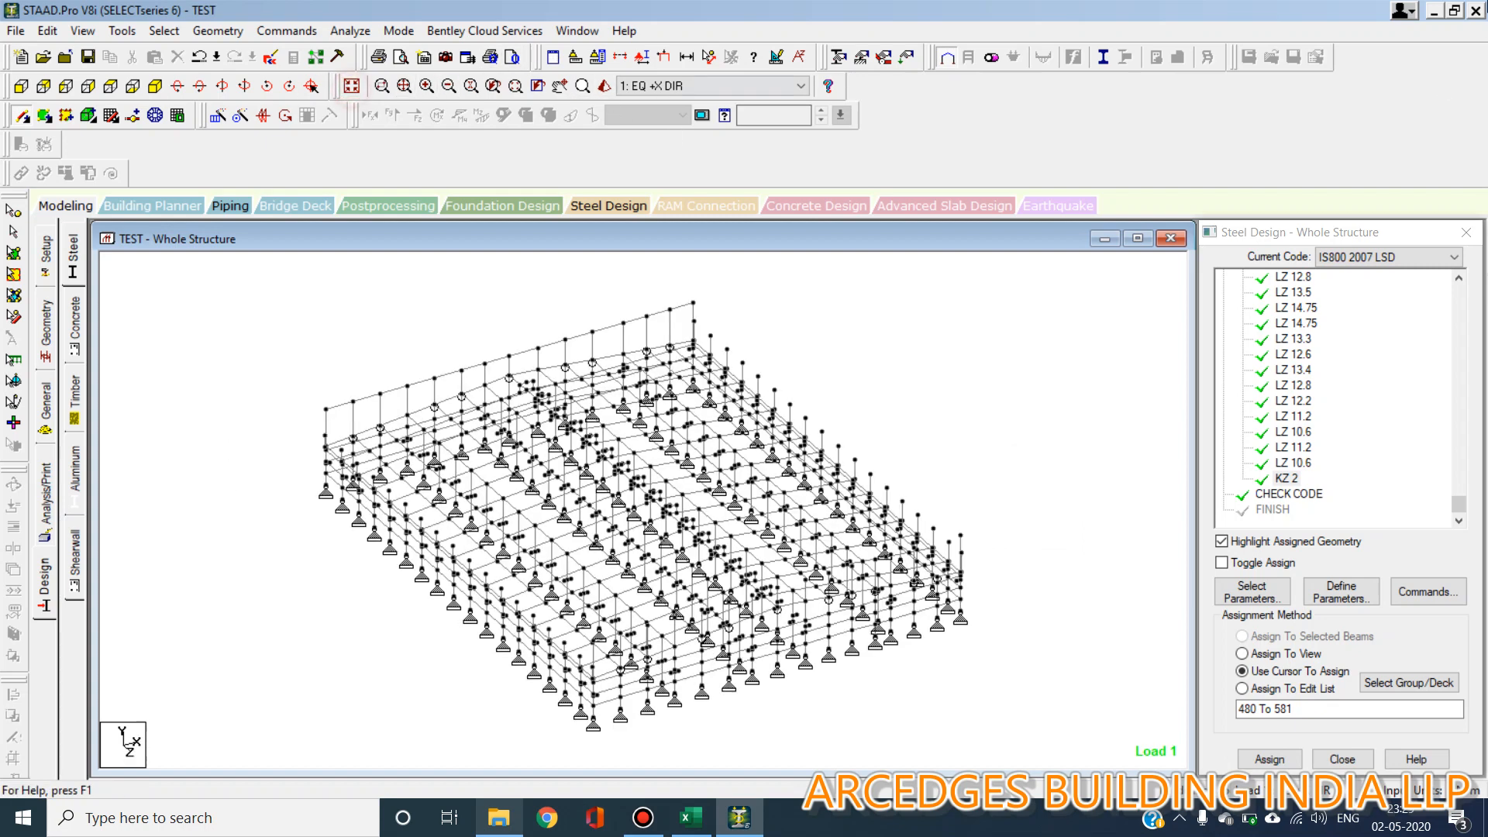
click(1476, 11)
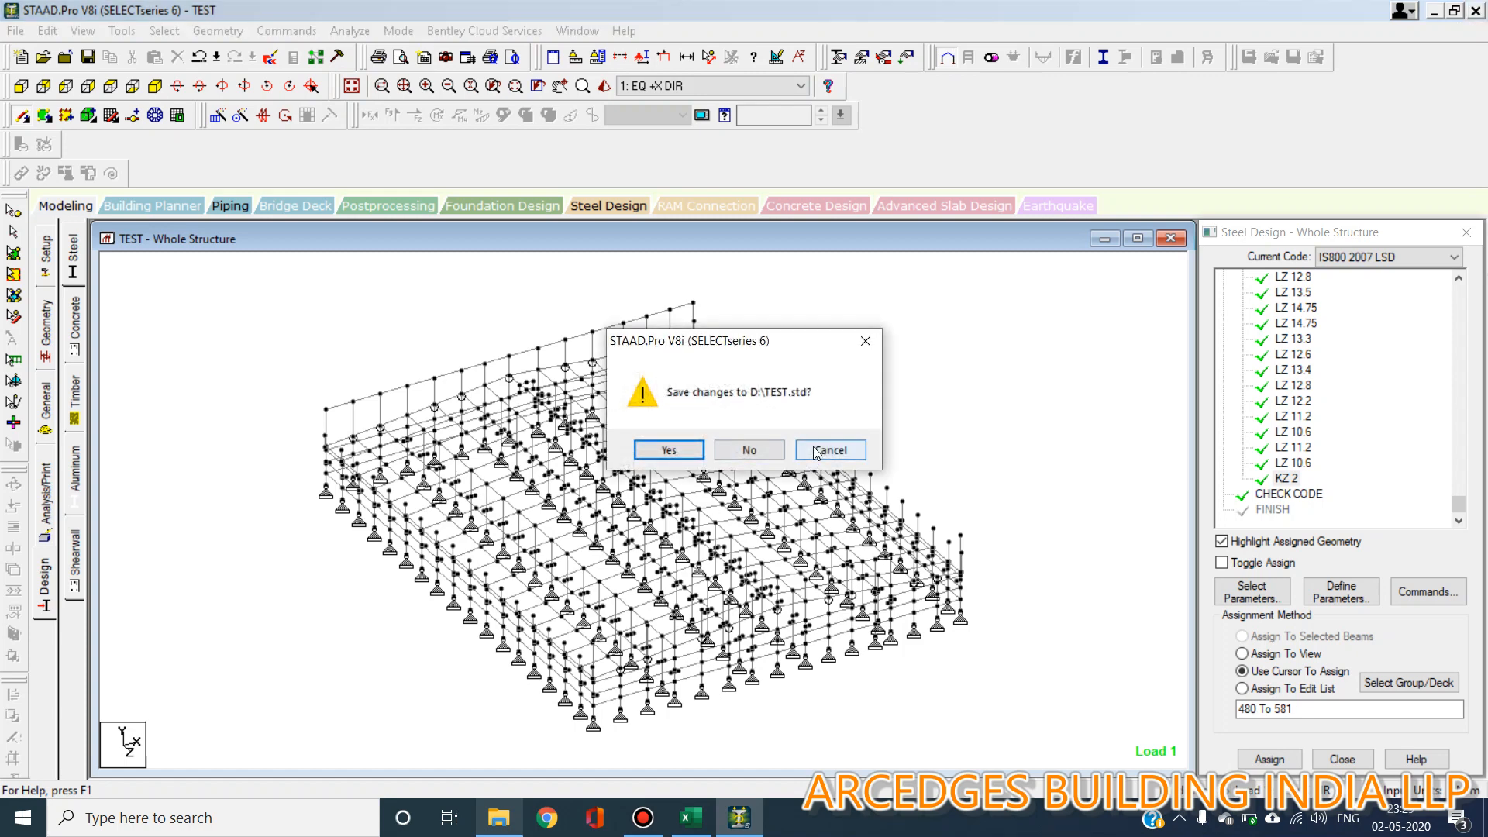
click(814, 450)
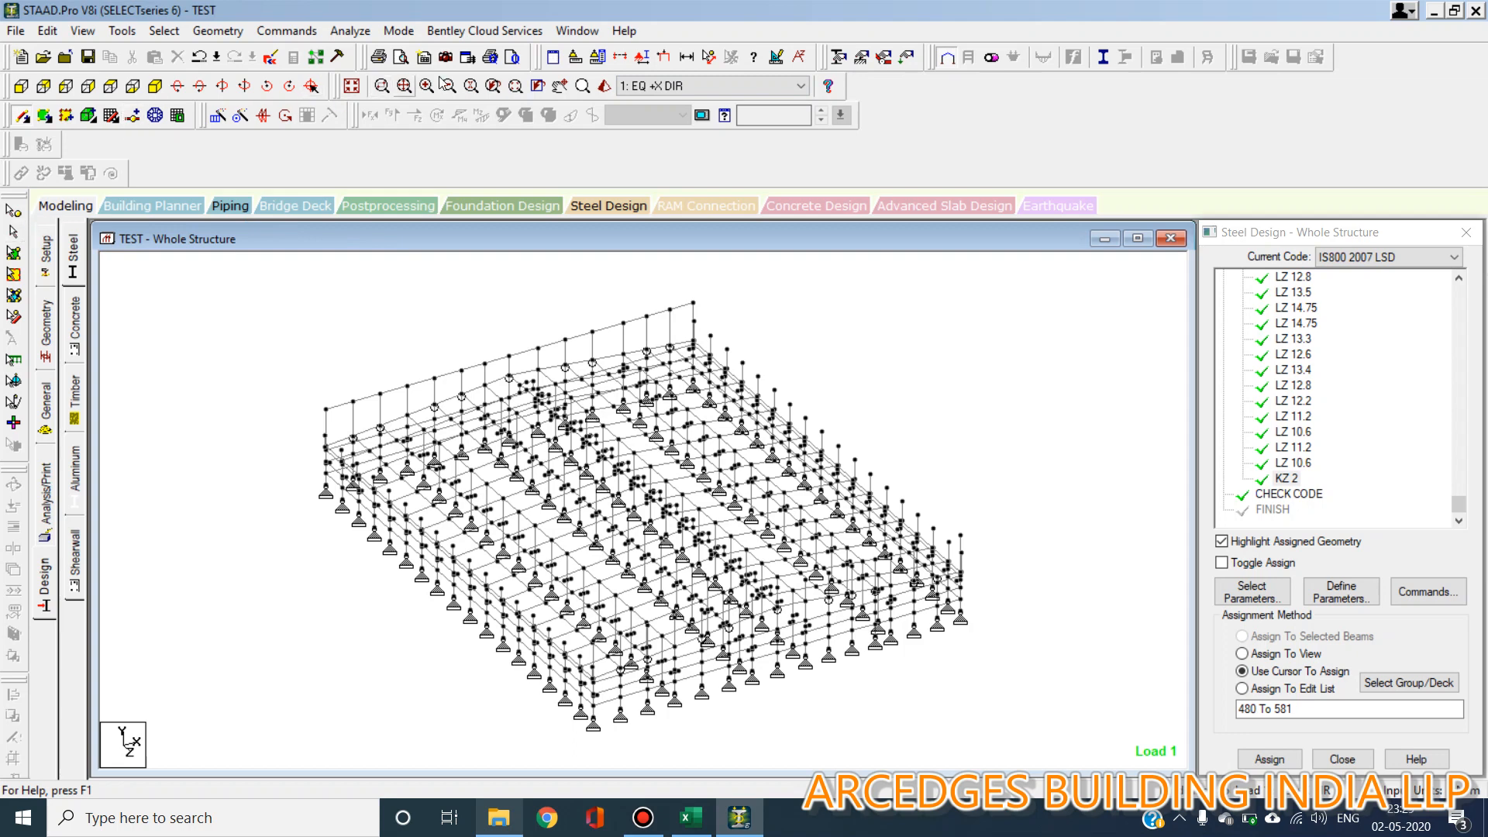
Delete the beam joining the tops of the end wall fascia posts
click(516, 86)
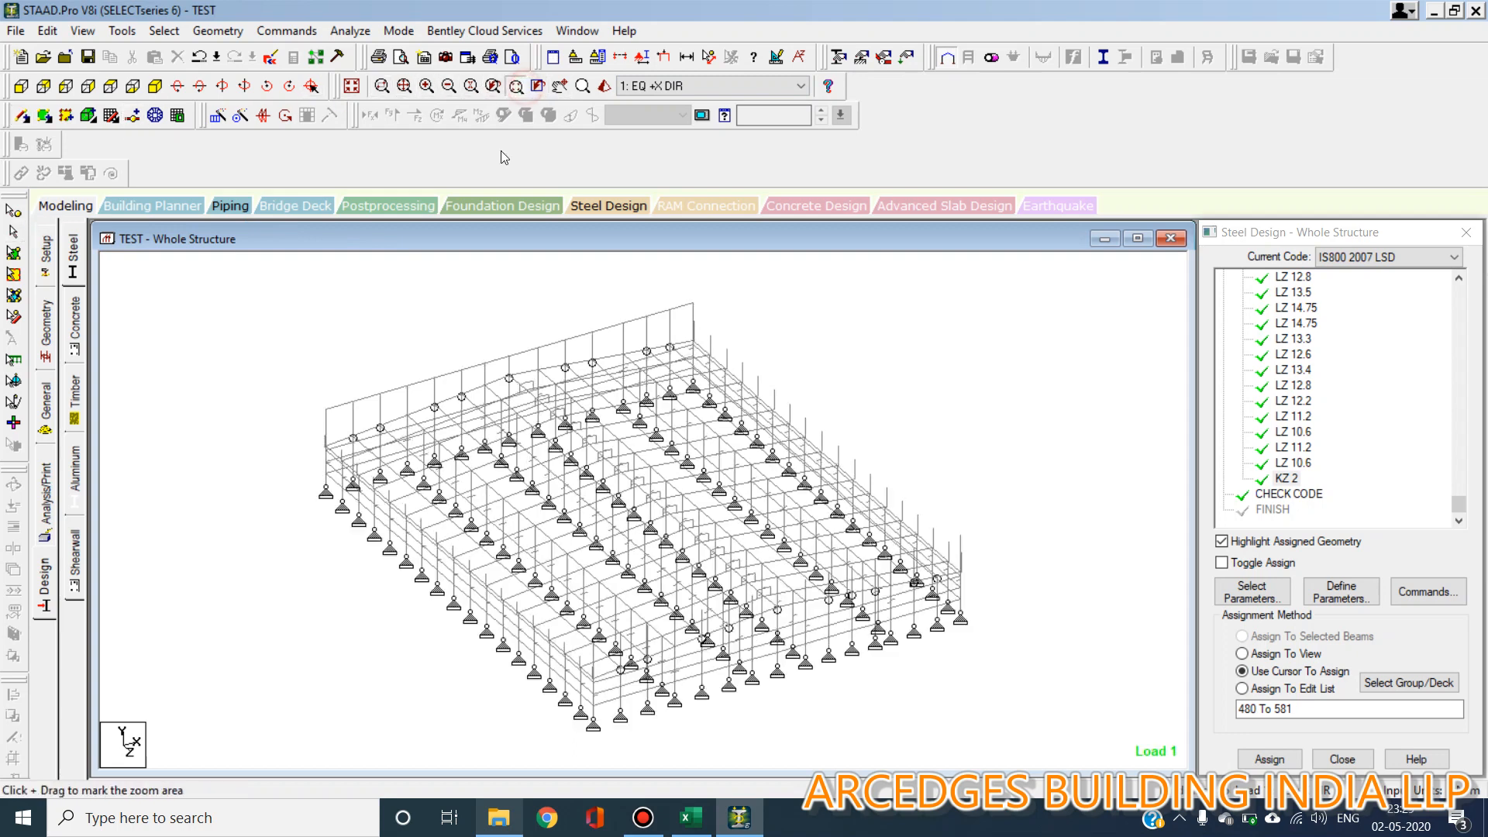
drag(498, 360, 682, 505)
scroll(830, 444, up, 3)
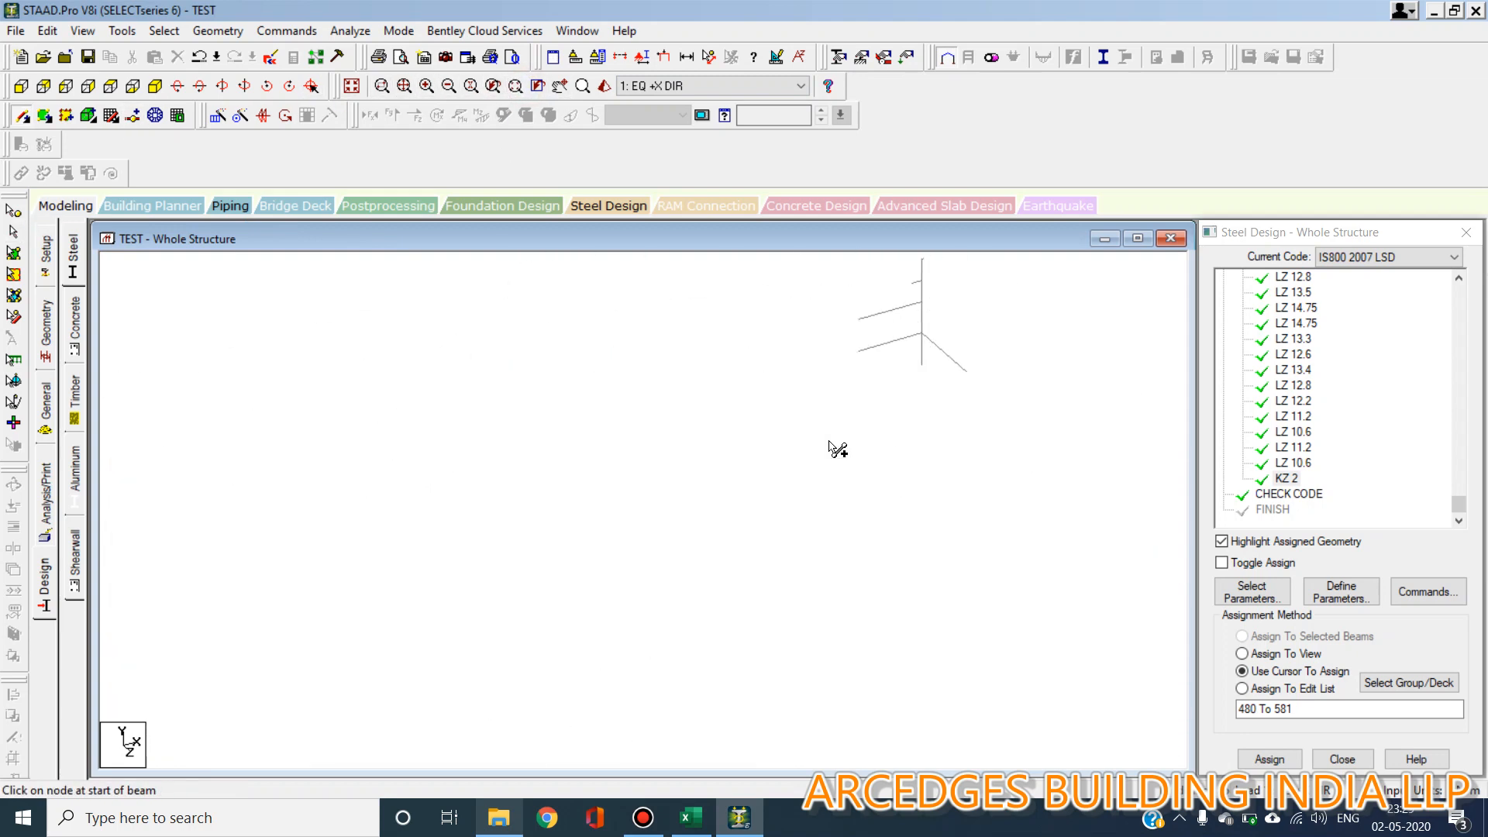
scroll(830, 445, down, 5)
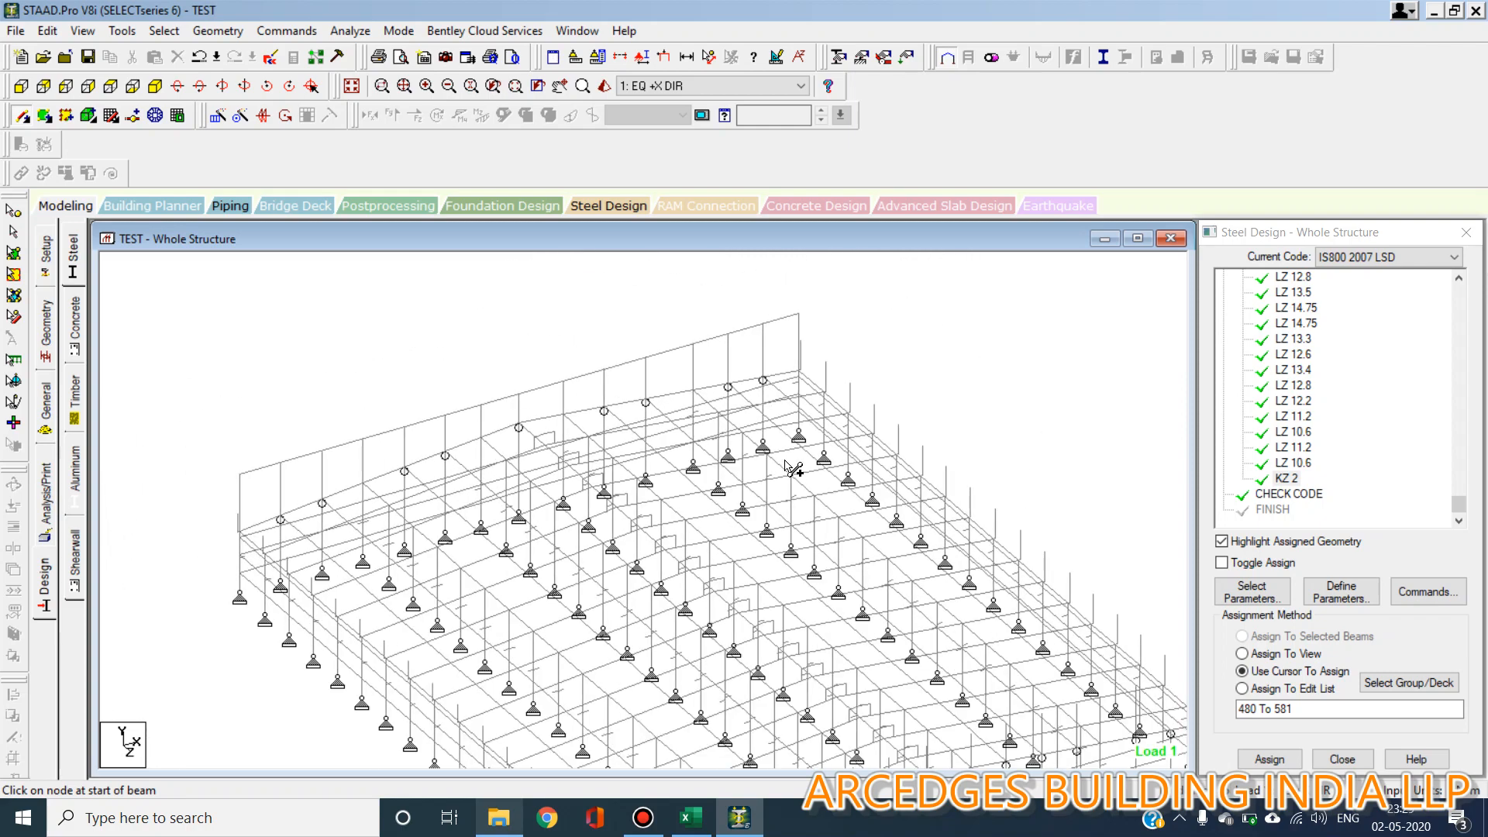
click(46, 407)
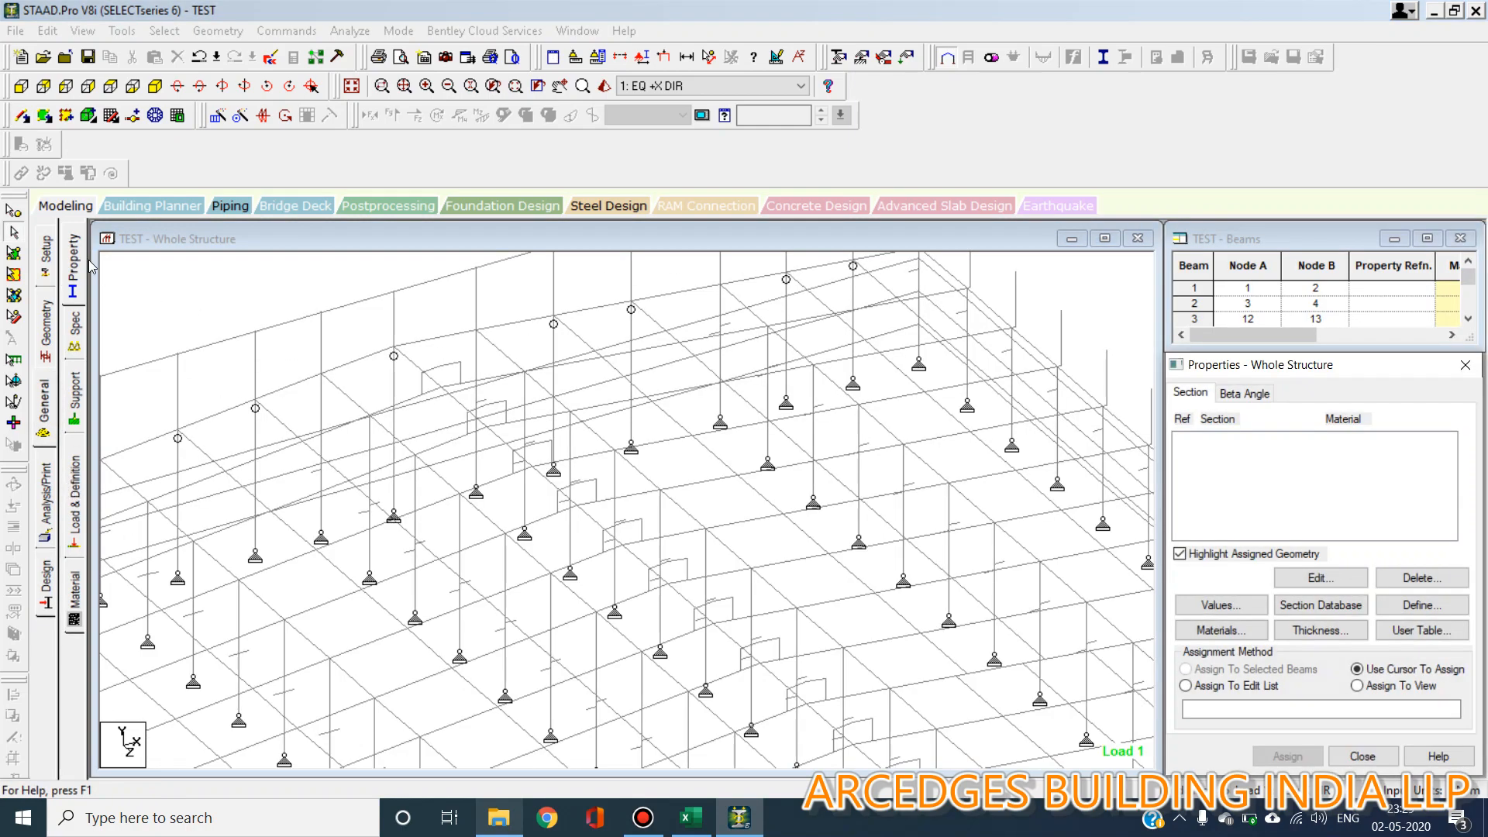
click(273, 330)
key(Delete)
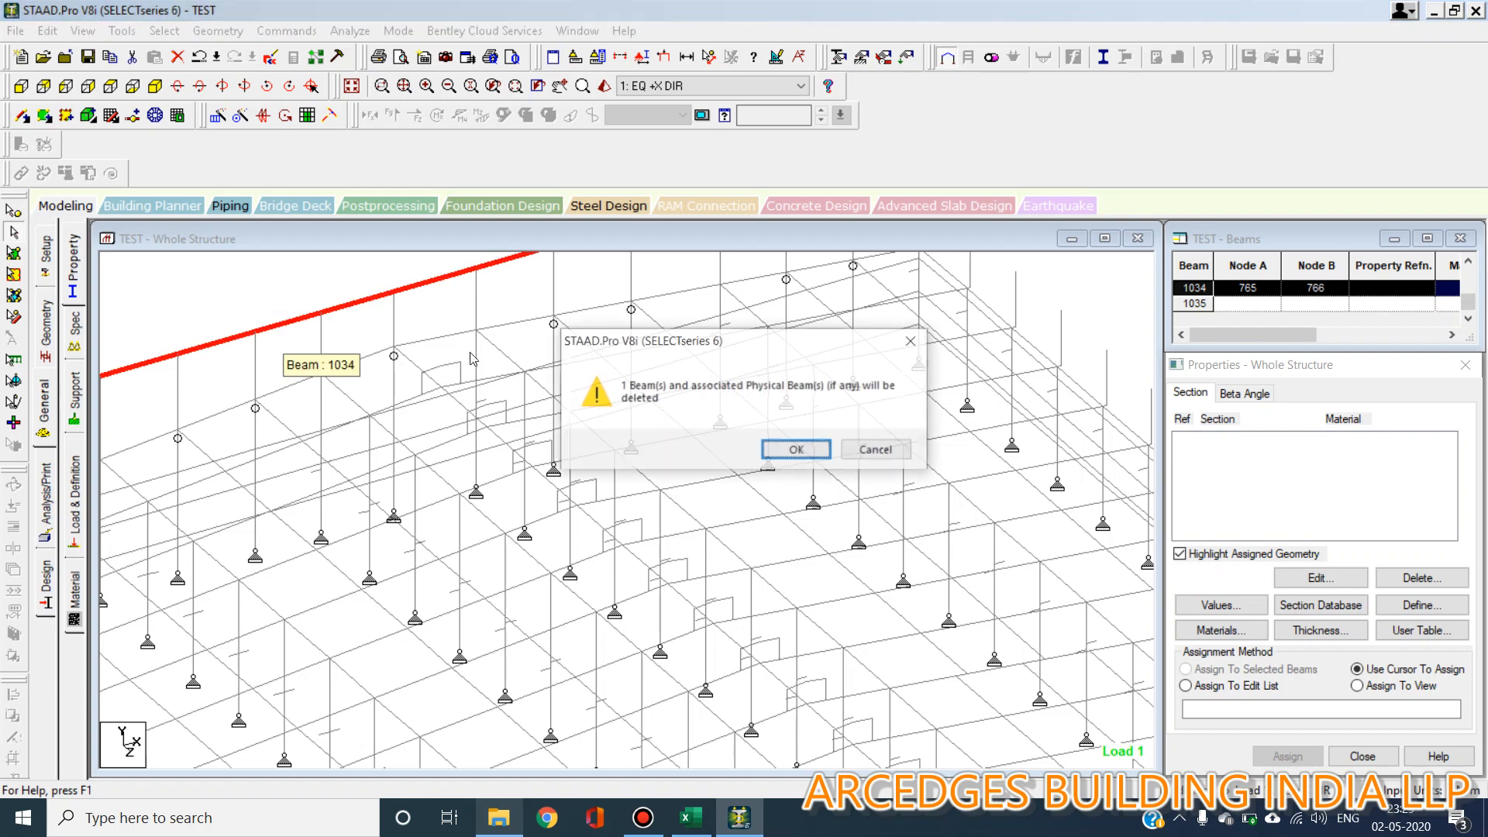
click(796, 449)
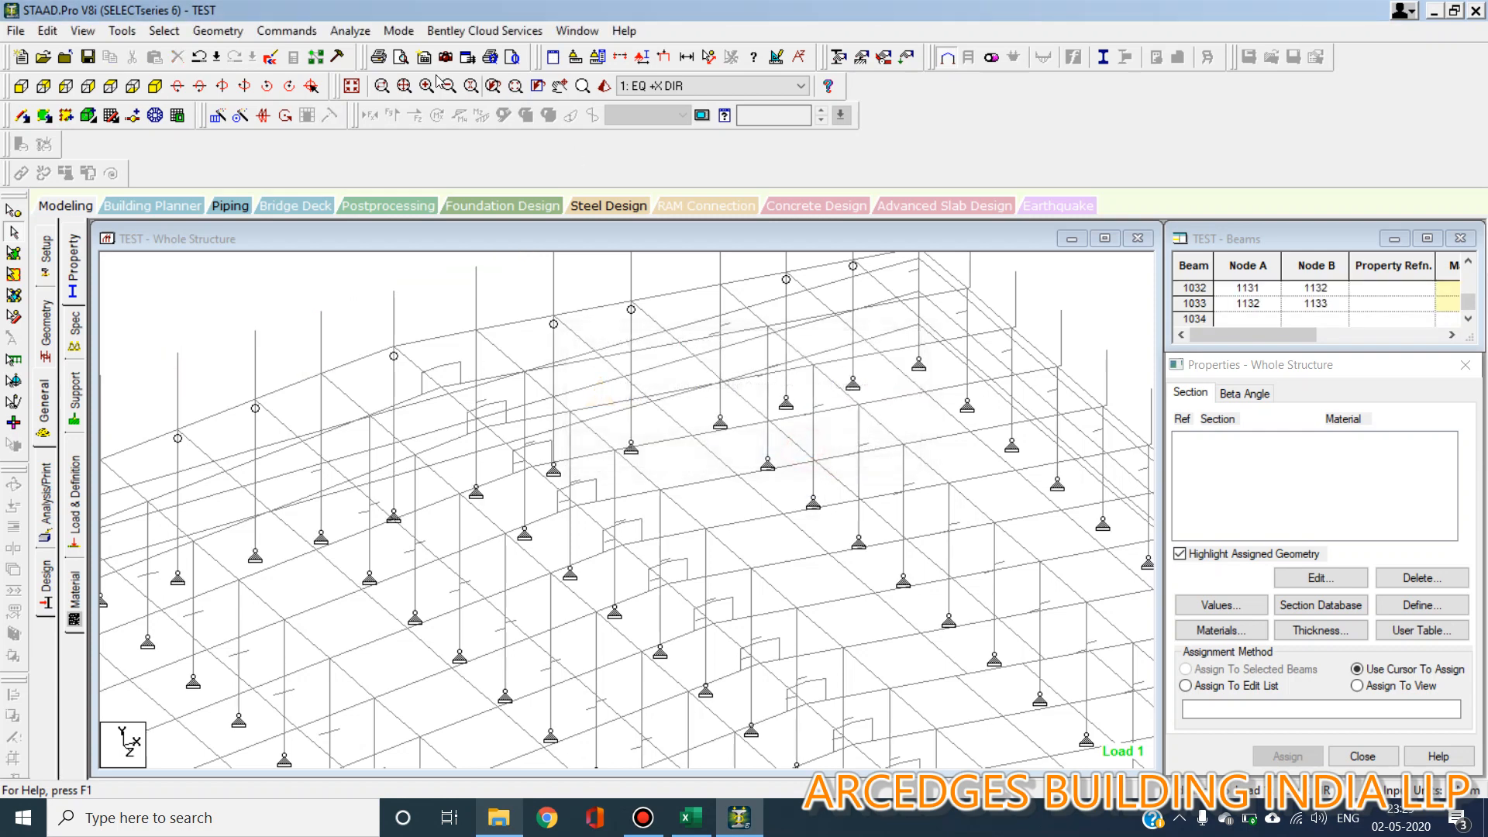
Show the whole structure and expand load case 5, WIND LOAD 0(+CPI), to list its member loads
click(351, 85)
click(75, 498)
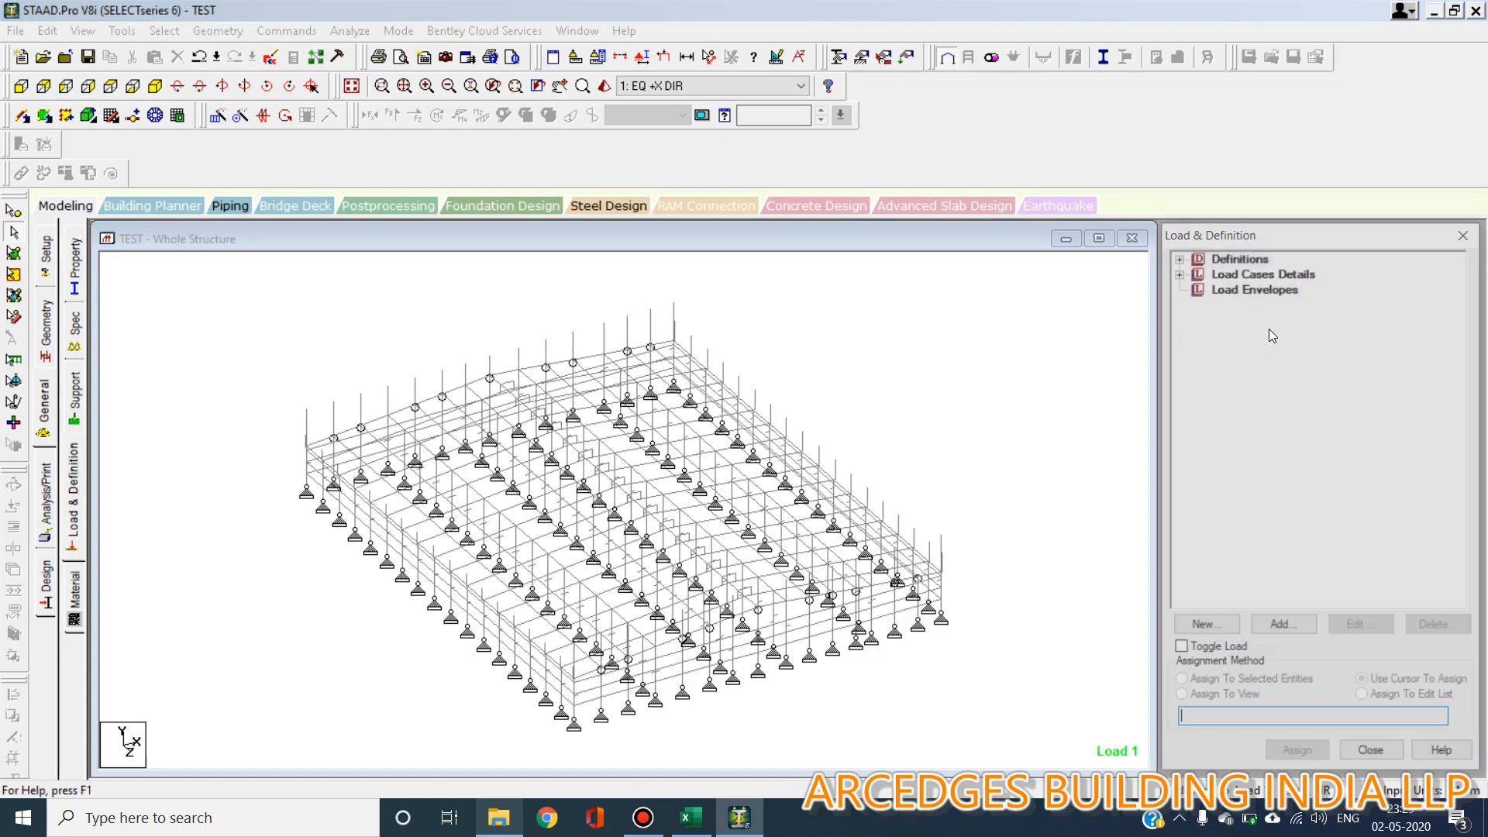
click(1180, 272)
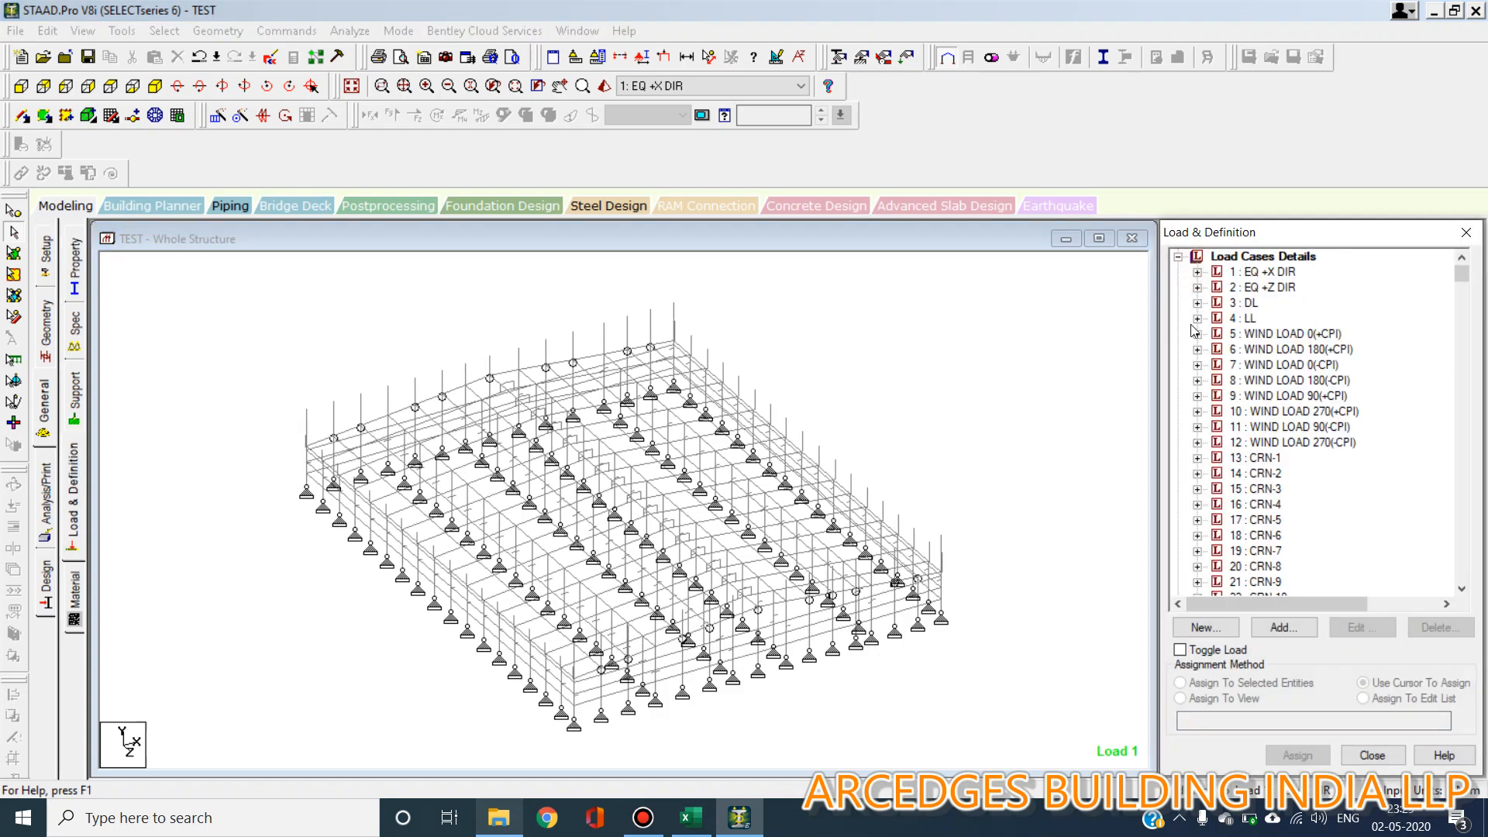
click(1197, 337)
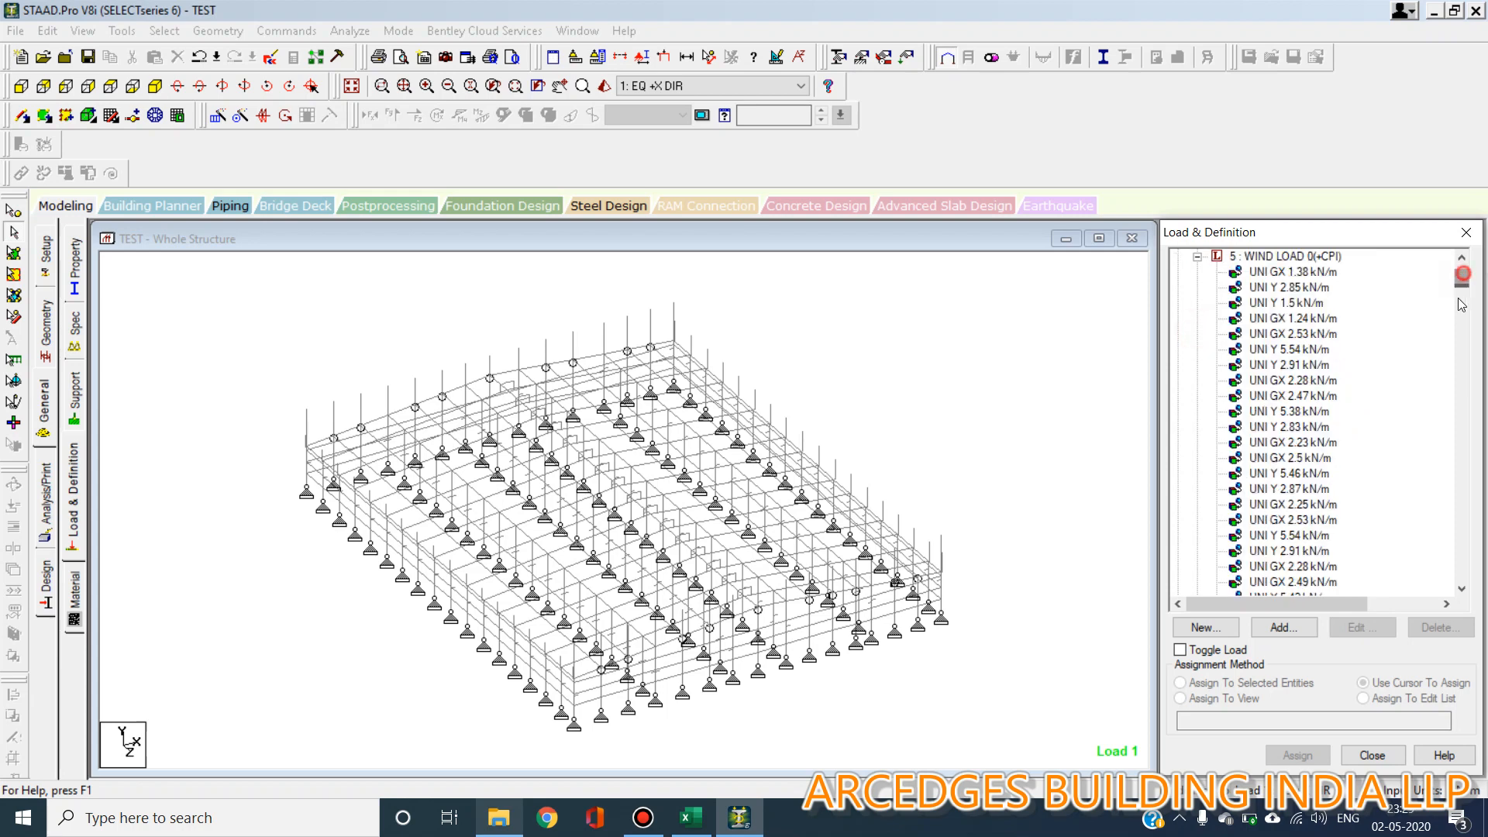
drag(1462, 277, 1466, 310)
Highlight the end wall columns assigned the UNI GZ 3.312, 3.9744, -3.9744, 4.3056 and 4.6368 kN/m loads
click(1320, 503)
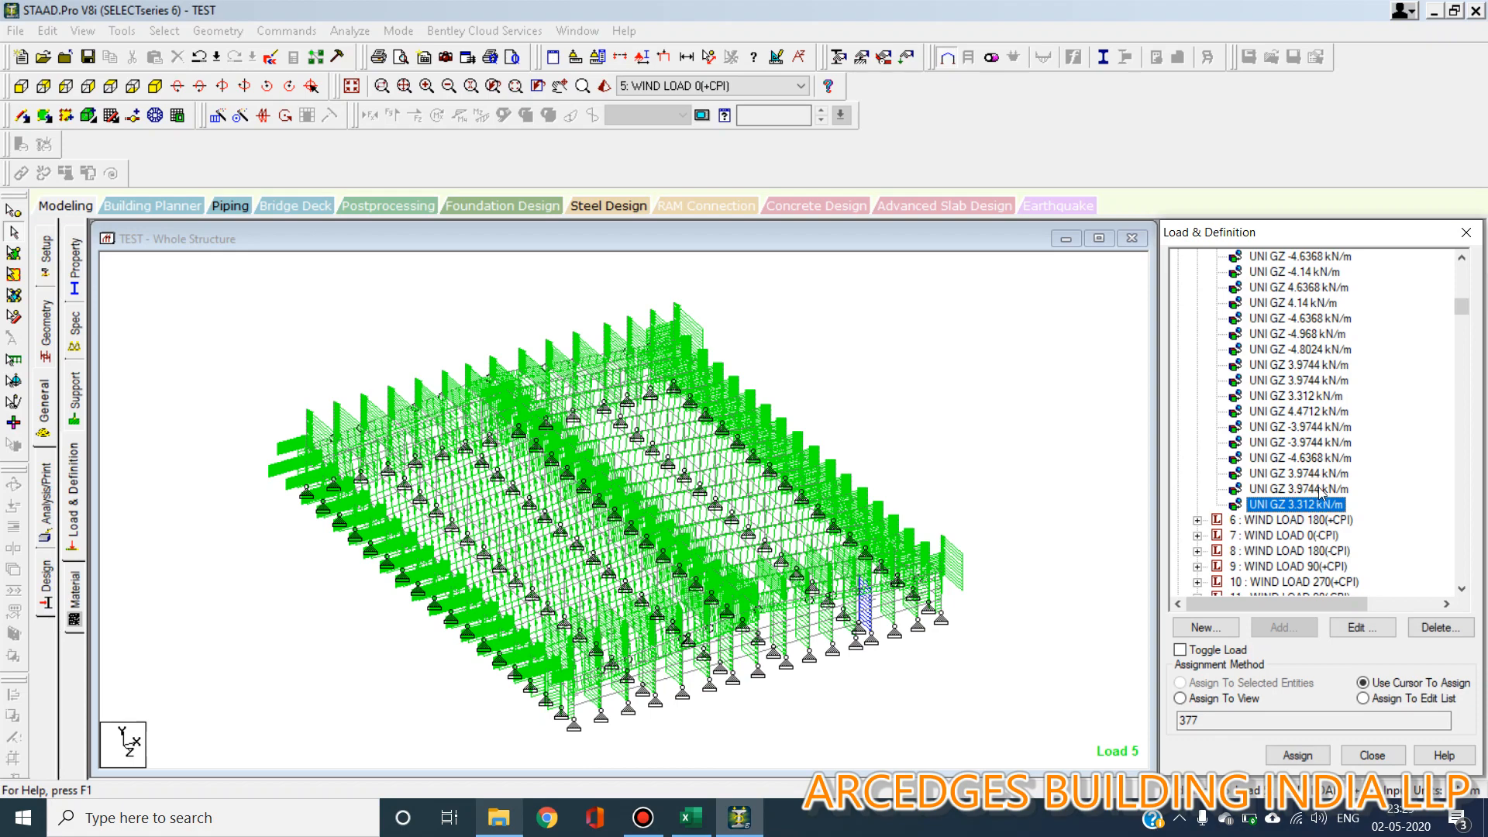
click(1319, 488)
click(1317, 427)
click(1313, 395)
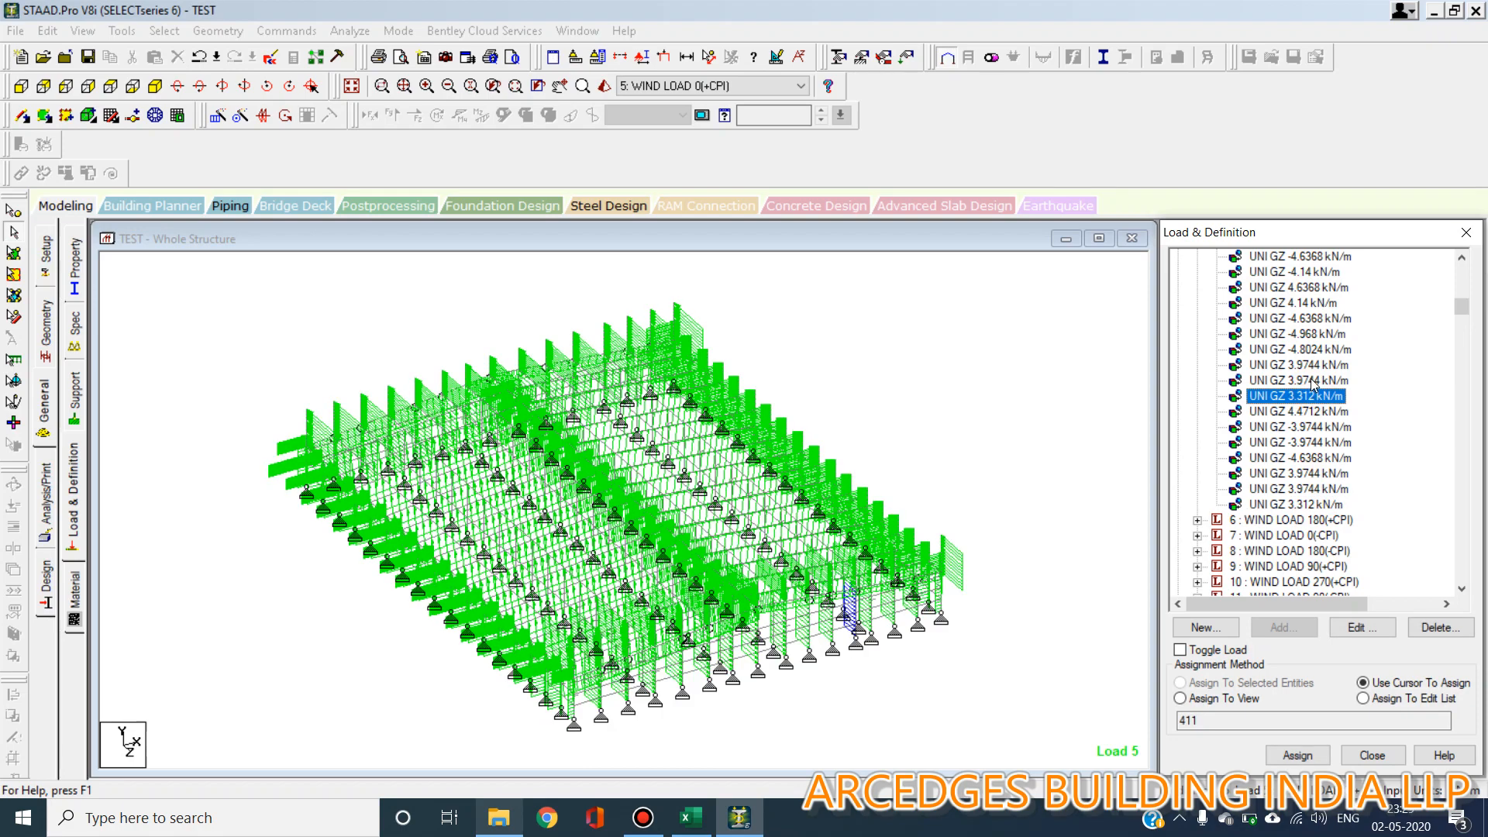
scroll(1314, 387, up, 3)
click(1315, 349)
scroll(1321, 310, up, 1)
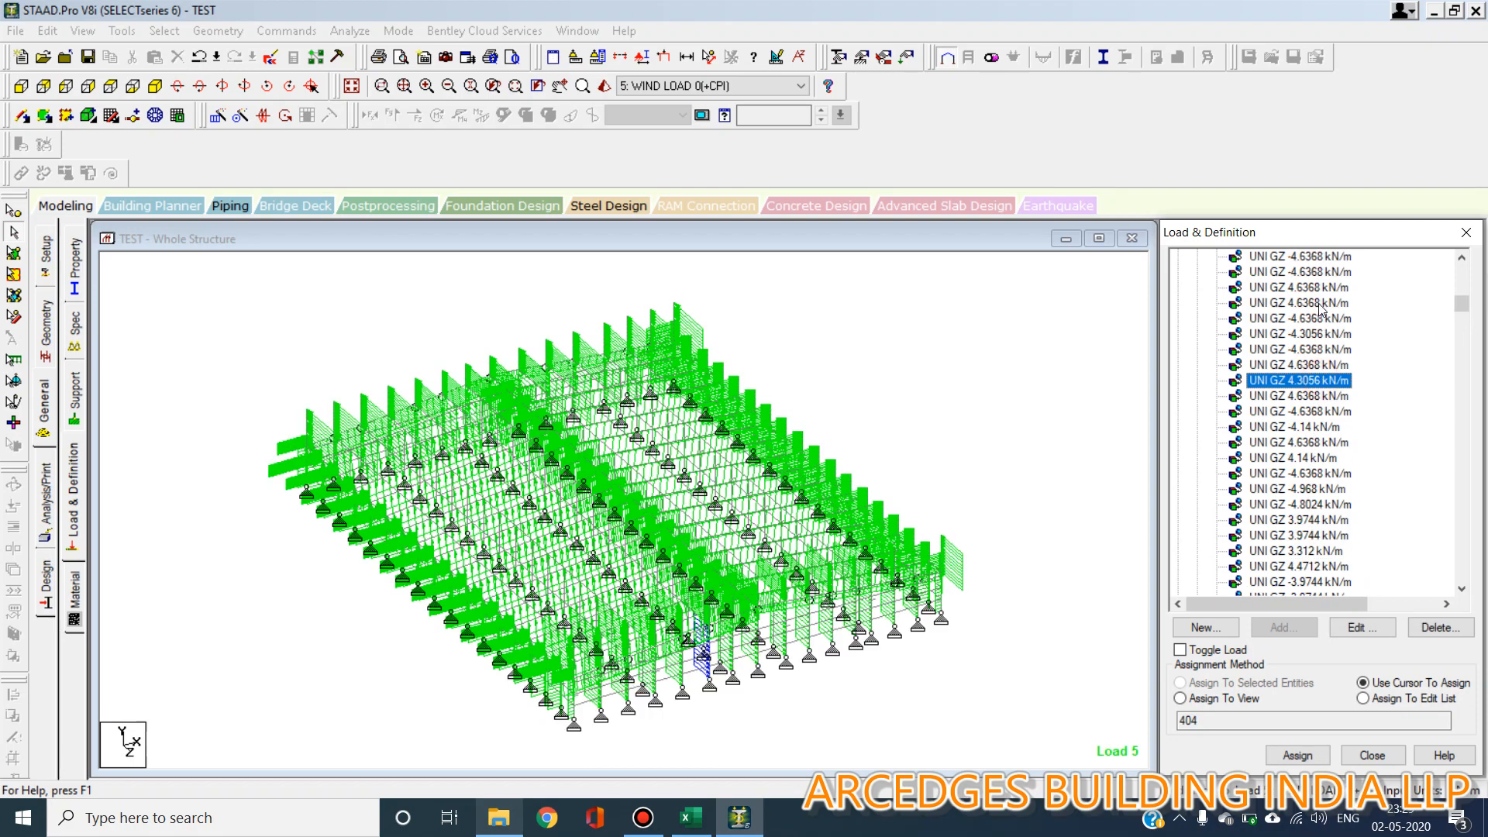
click(1319, 302)
scroll(1325, 314, up, 2)
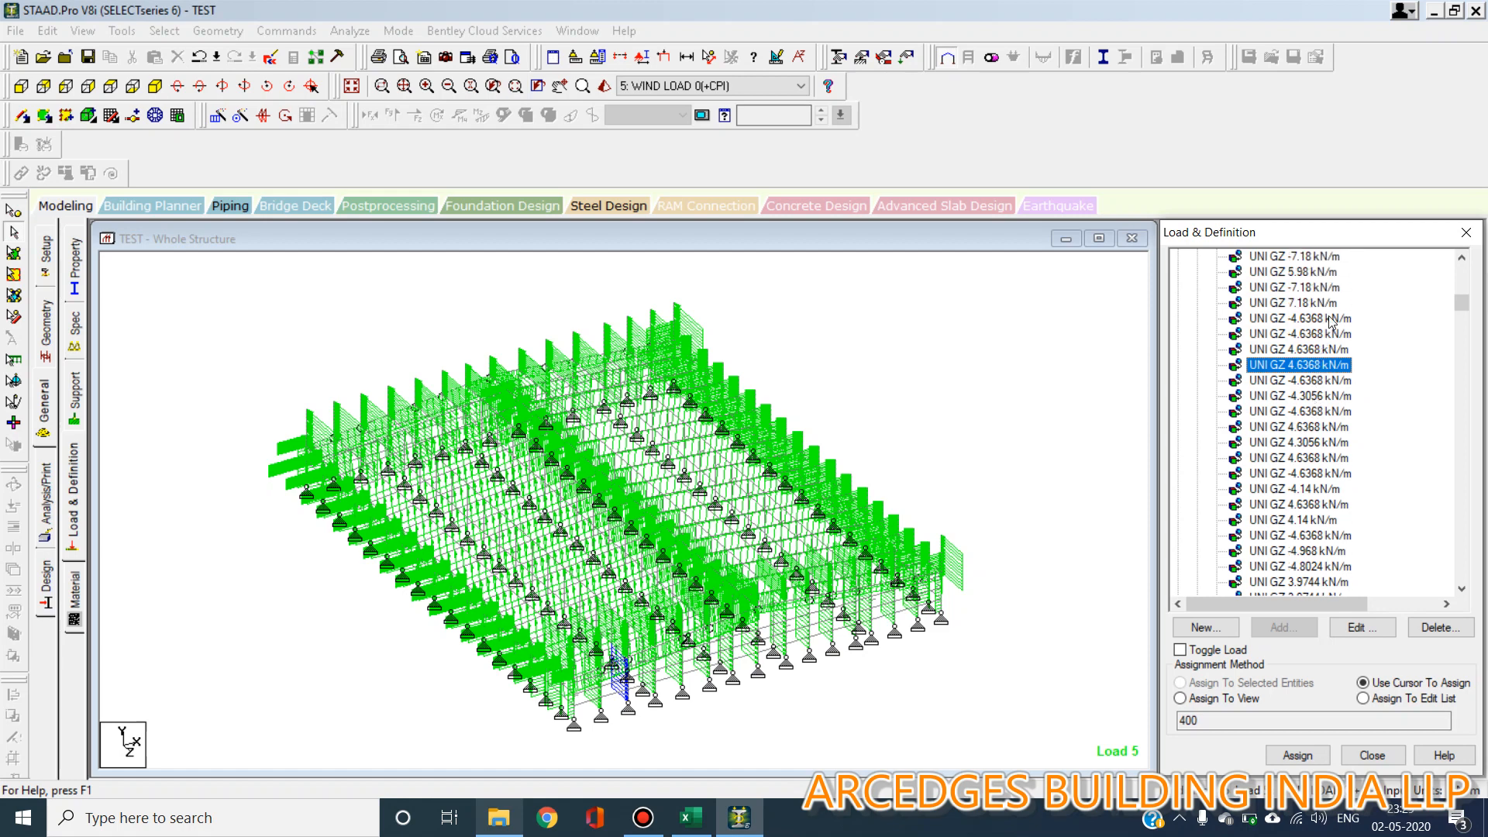
Highlight the fascia posts assigned the UNI GZ 7.18, -8.97, 8.38 and -8.38 kN/m wind loads
click(1329, 303)
scroll(1333, 309, up, 1)
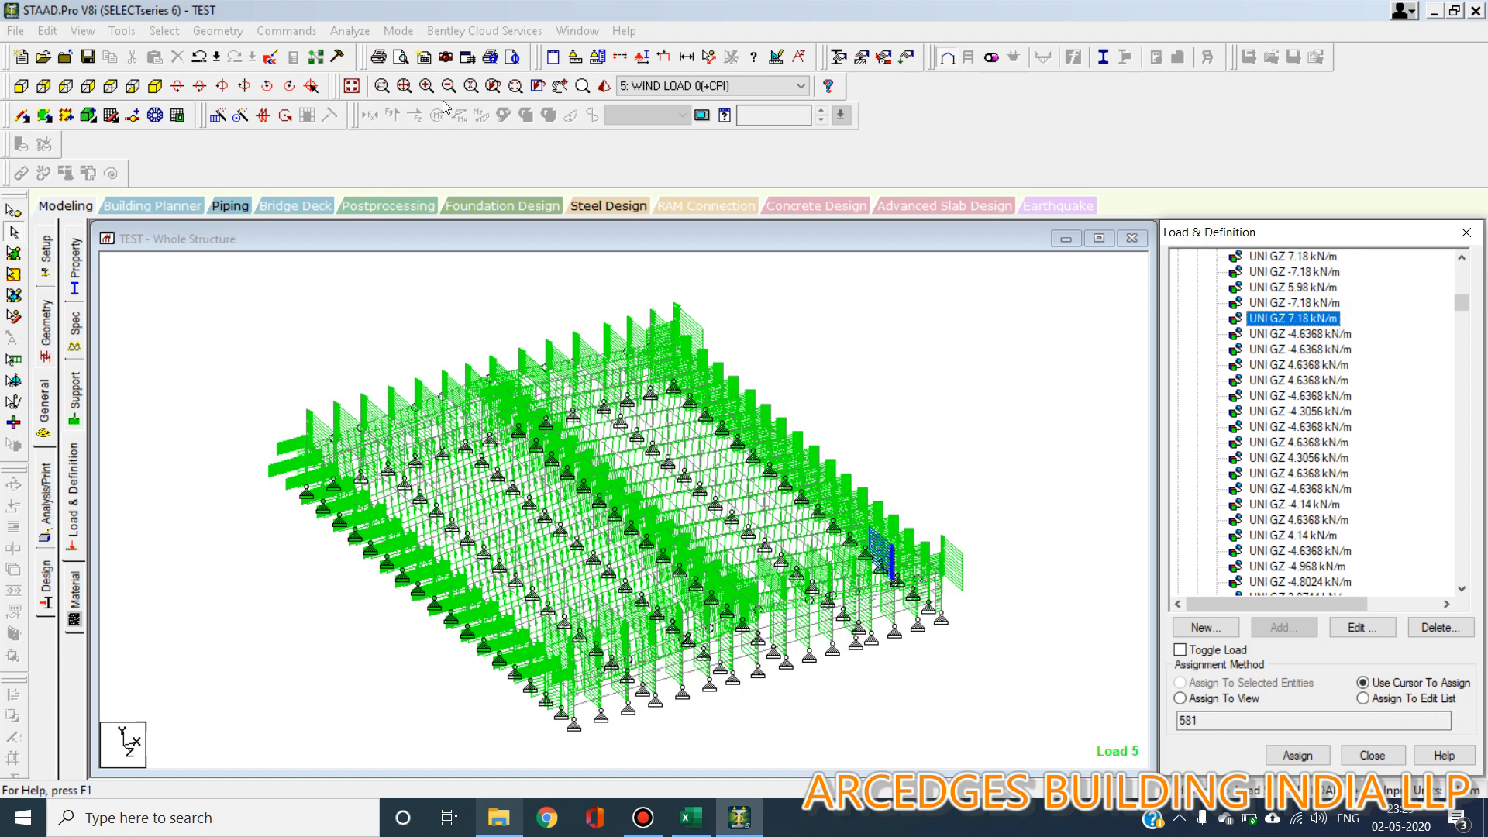
scroll(941, 618, up, 1)
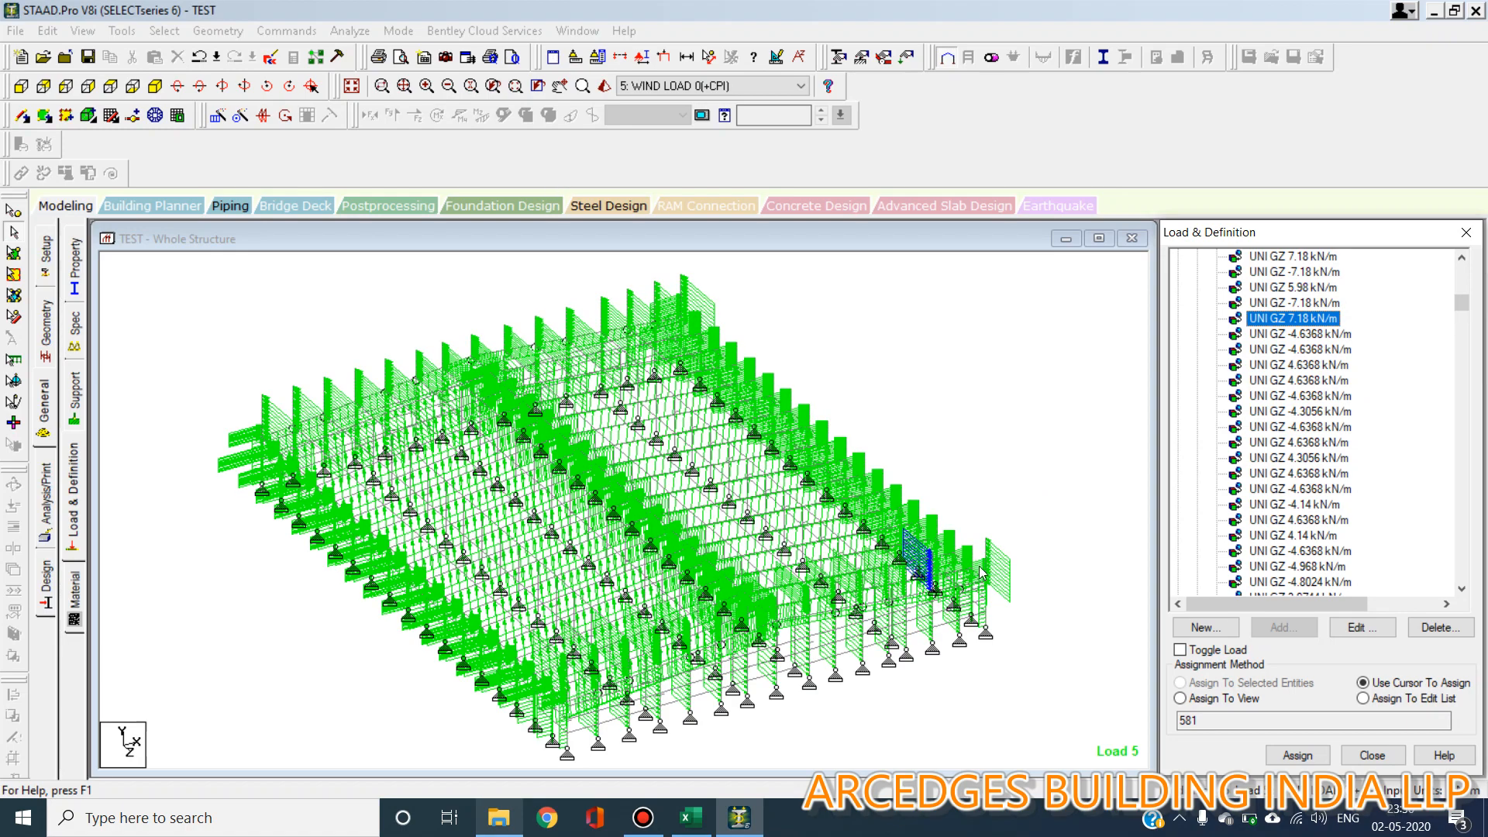
click(1315, 304)
scroll(1309, 356, up, 2)
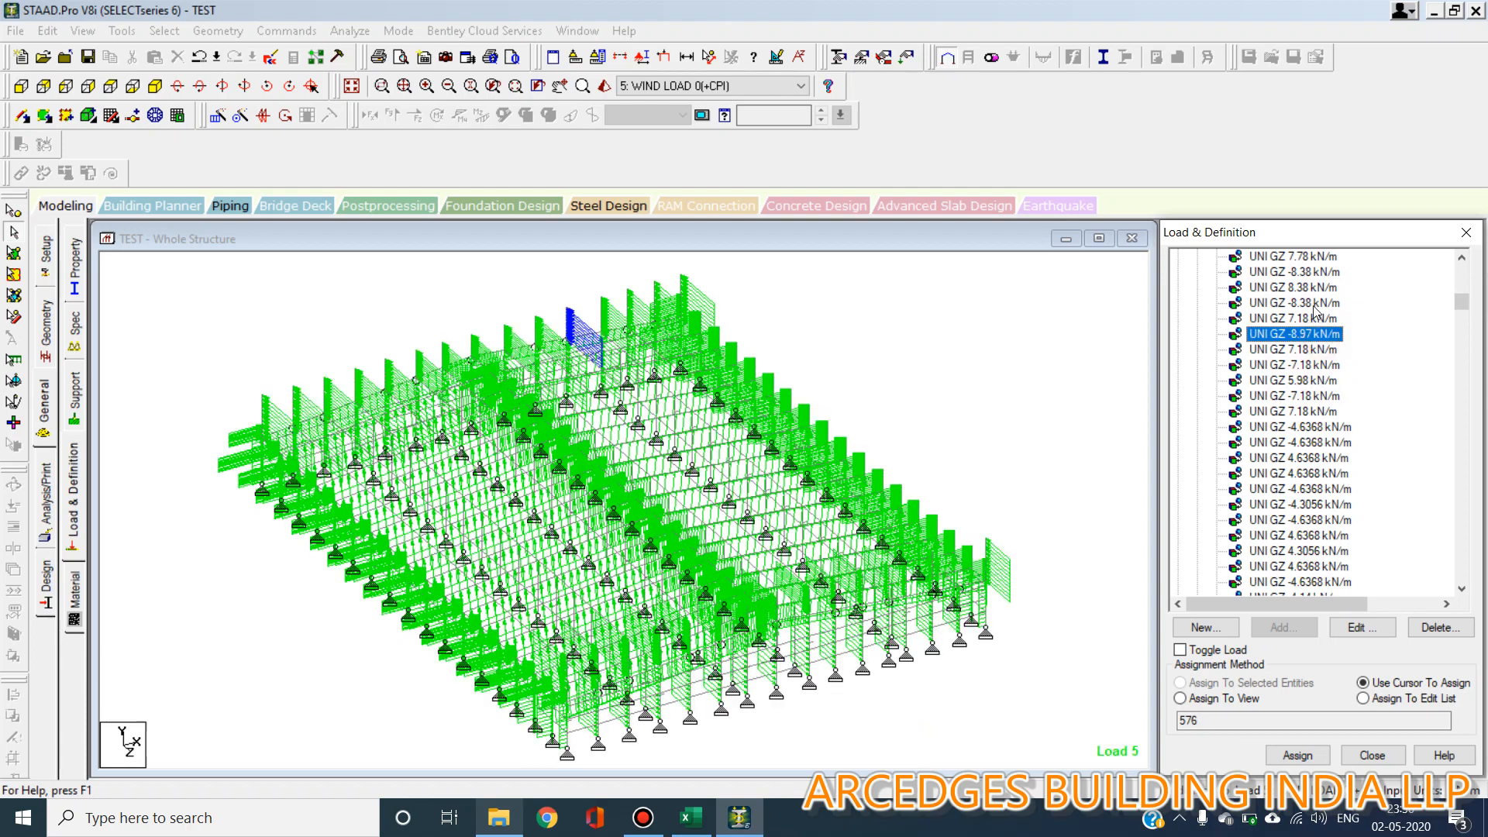
scroll(1317, 349, up, 3)
click(1315, 350)
scroll(1309, 333, up, 1)
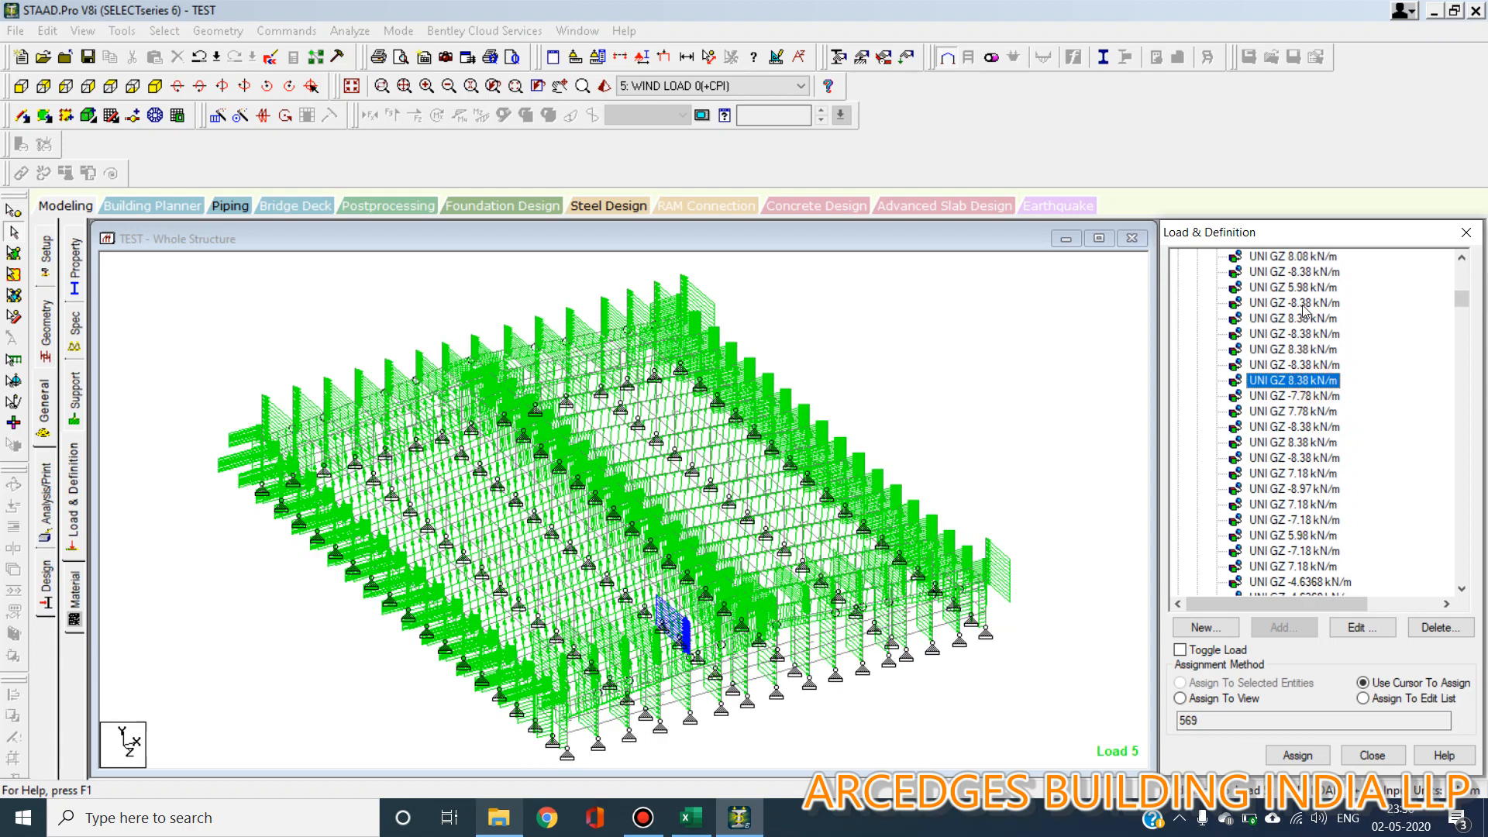
click(1304, 305)
scroll(1305, 306, up, 6)
scroll(1304, 309, up, 3)
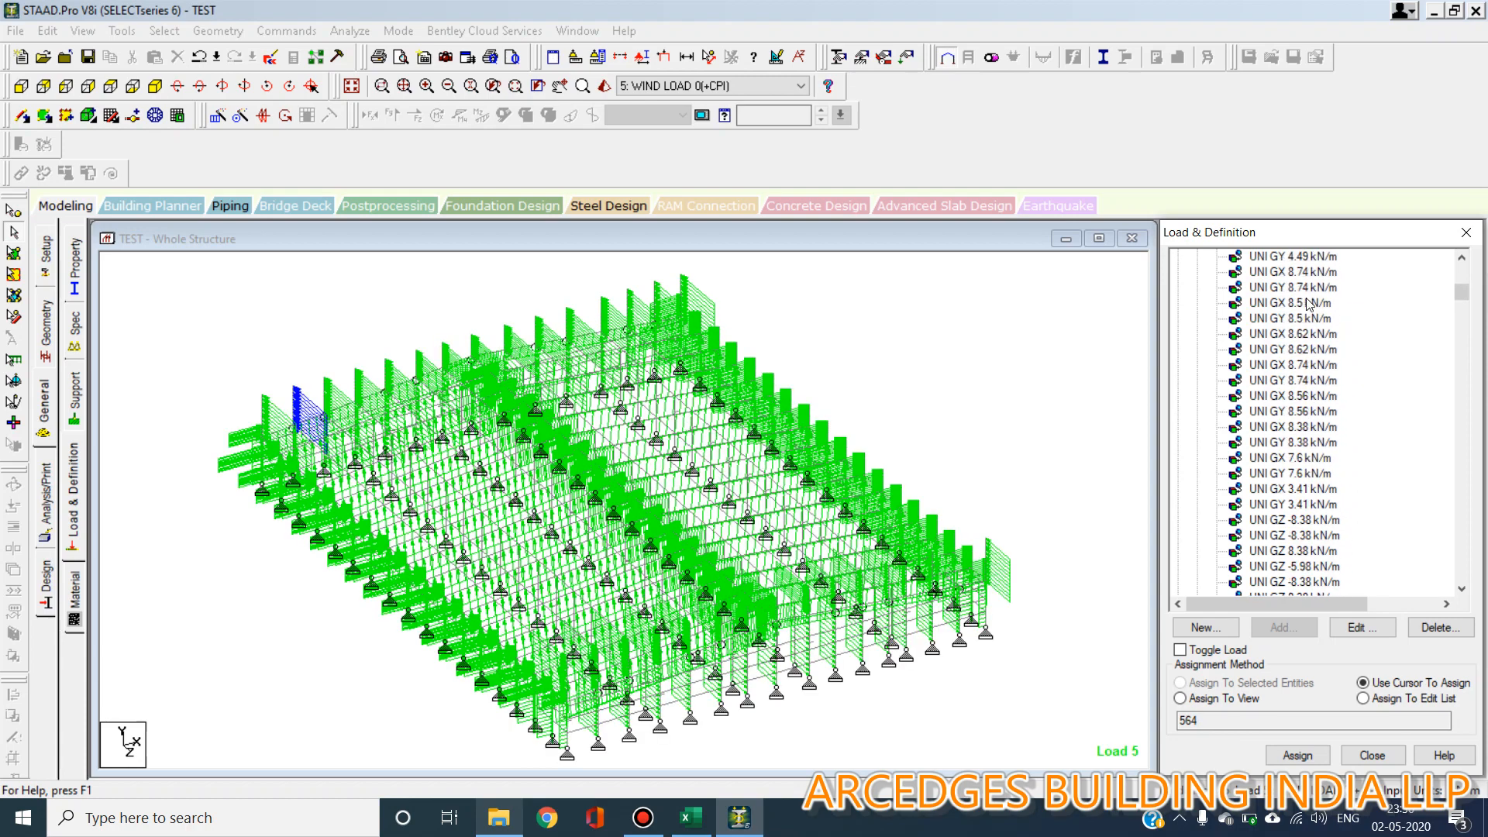
Highlight the ridge members assigned the UNI GX 2.63 and 4.64 kN/m and UNI Y 5.8, 5.93 and 5.97 kN/m wind loads
click(1305, 303)
scroll(1307, 305, up, 1)
scroll(1307, 304, up, 4)
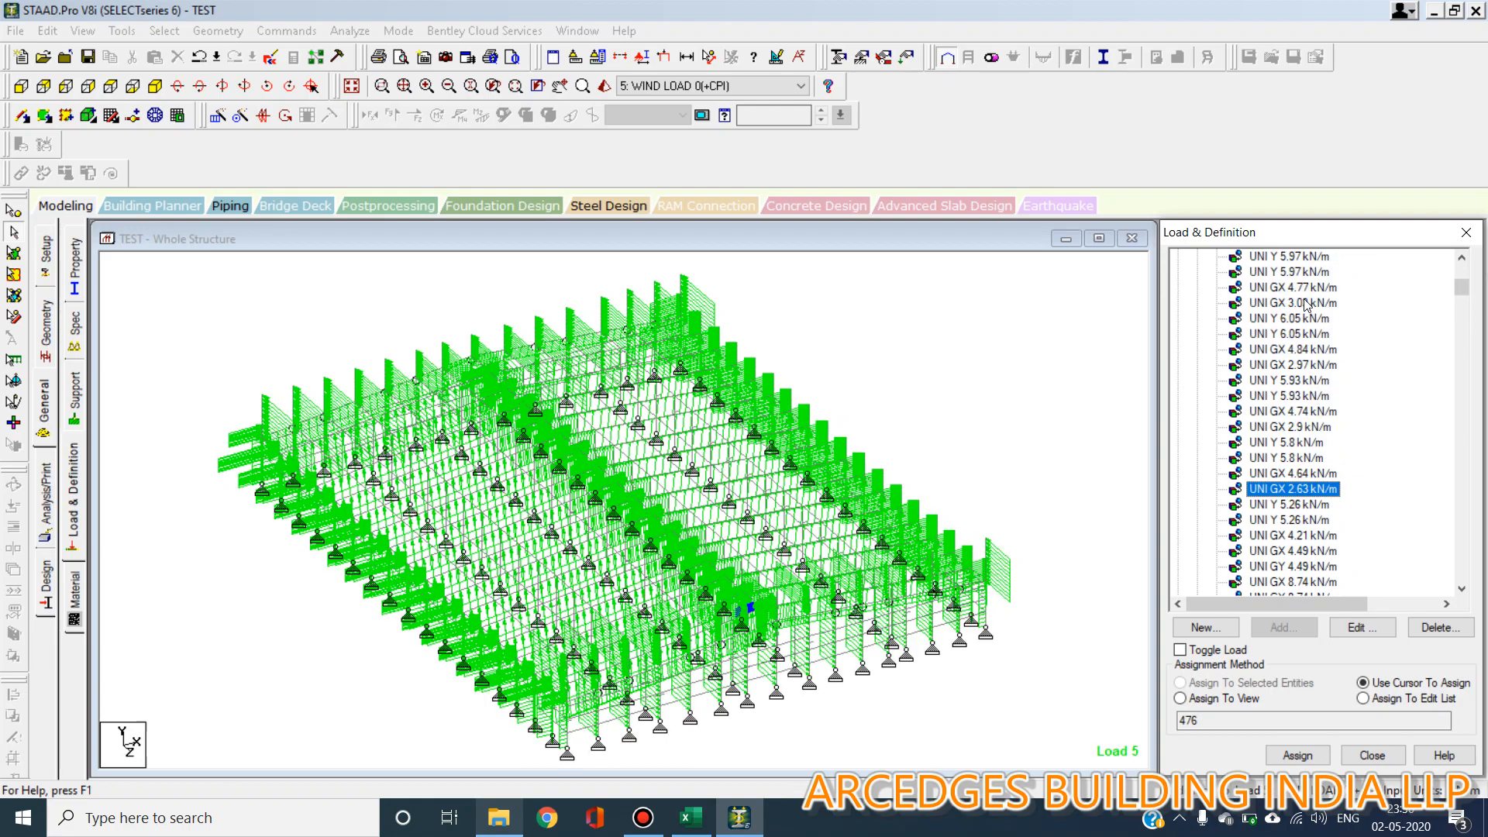
click(1305, 536)
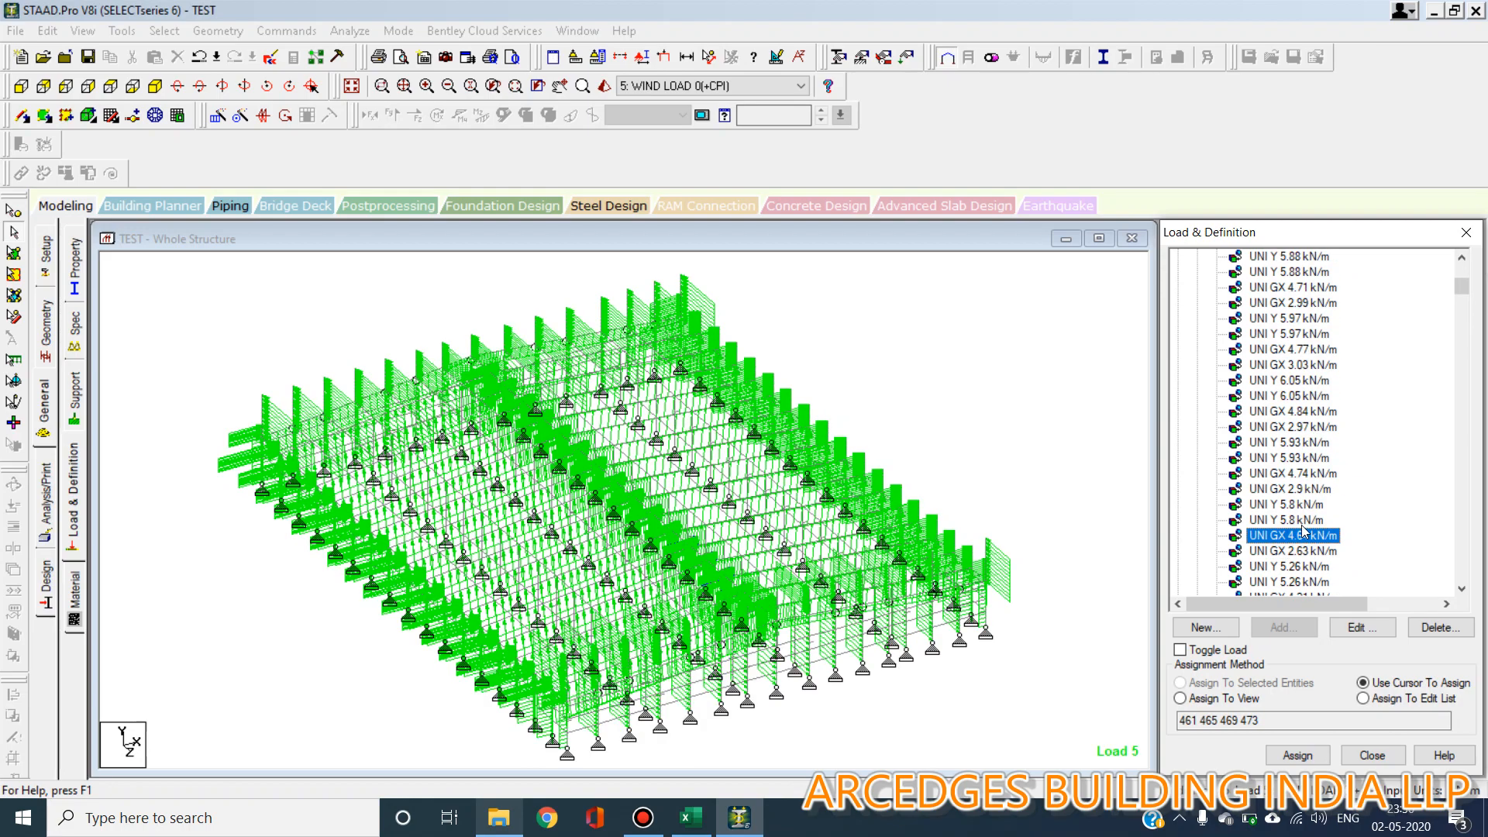
click(1302, 520)
click(1290, 458)
click(1288, 334)
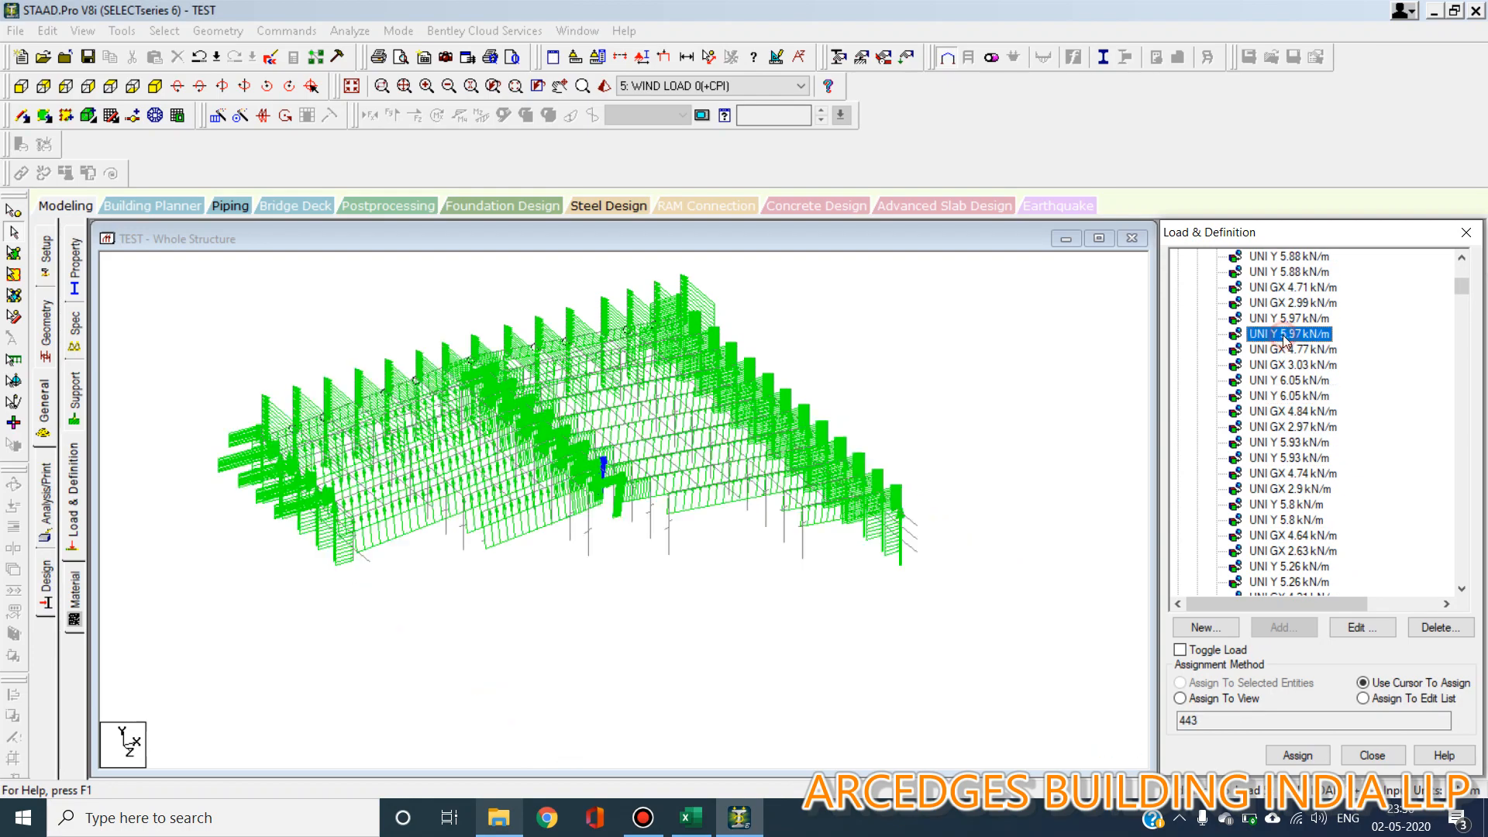
Highlight the ridge members assigned the UNI GX 2.94 and 4.84 kN/m wind loads
scroll(1288, 345, up, 2)
click(1286, 396)
click(1290, 349)
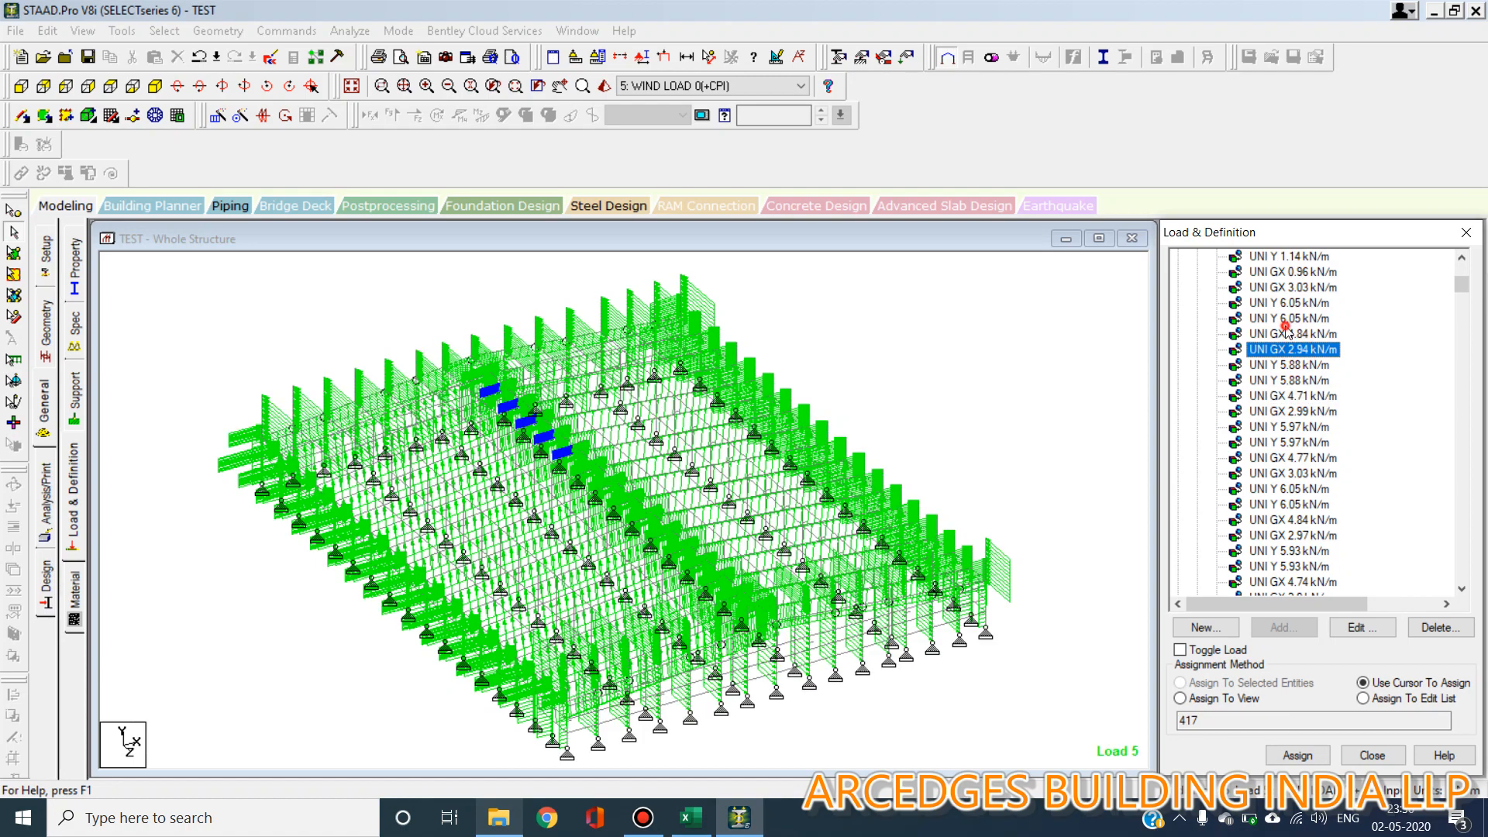
click(1290, 334)
scroll(1306, 349, up, 1)
scroll(1308, 341, up, 10)
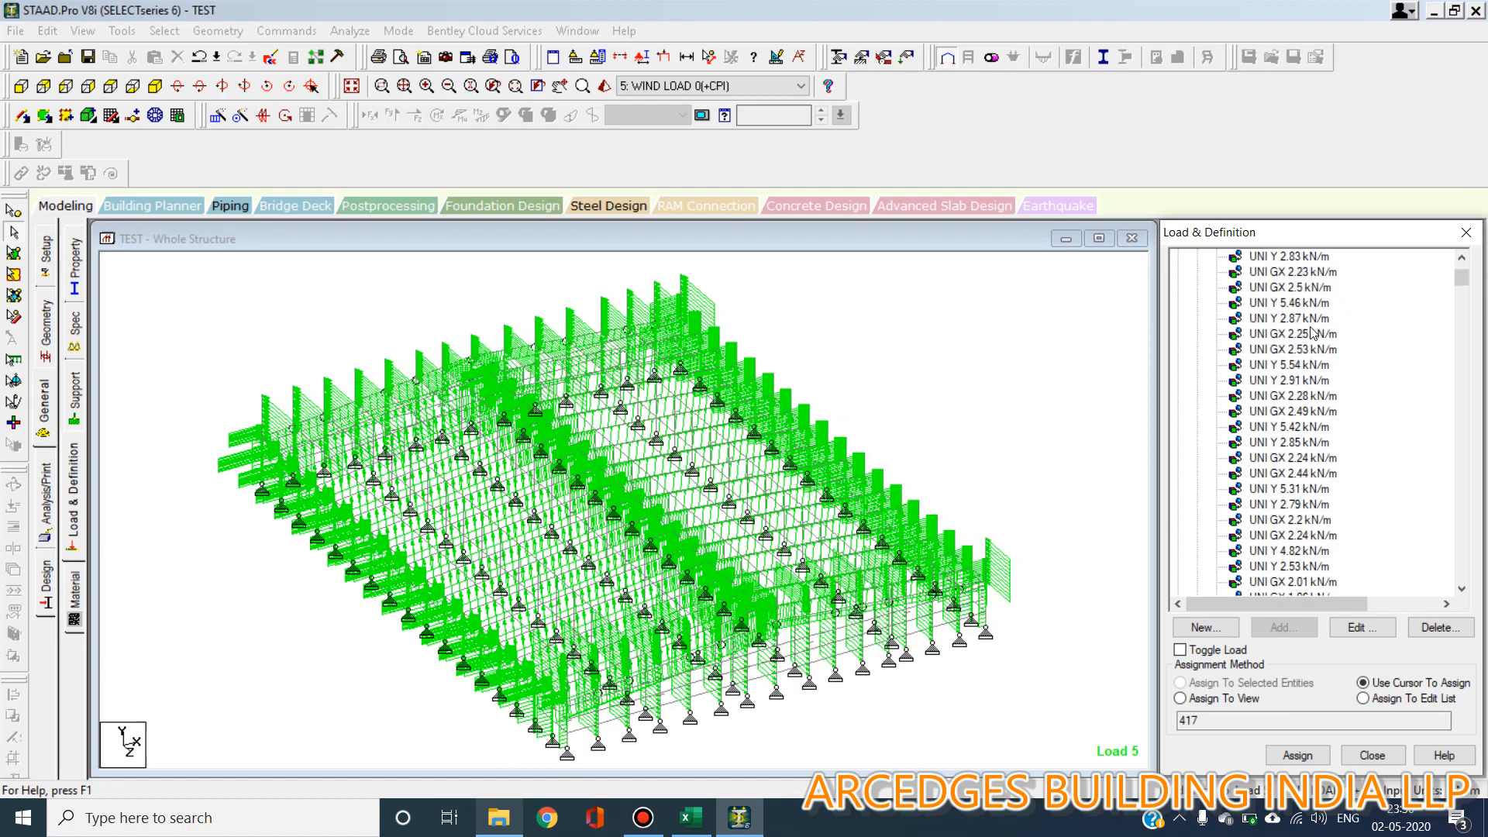
Highlight the members assigned load case 5's opening loads, from UNI GX 1.38 kN/m through UNI Y 2.91 kN/m
click(1313, 365)
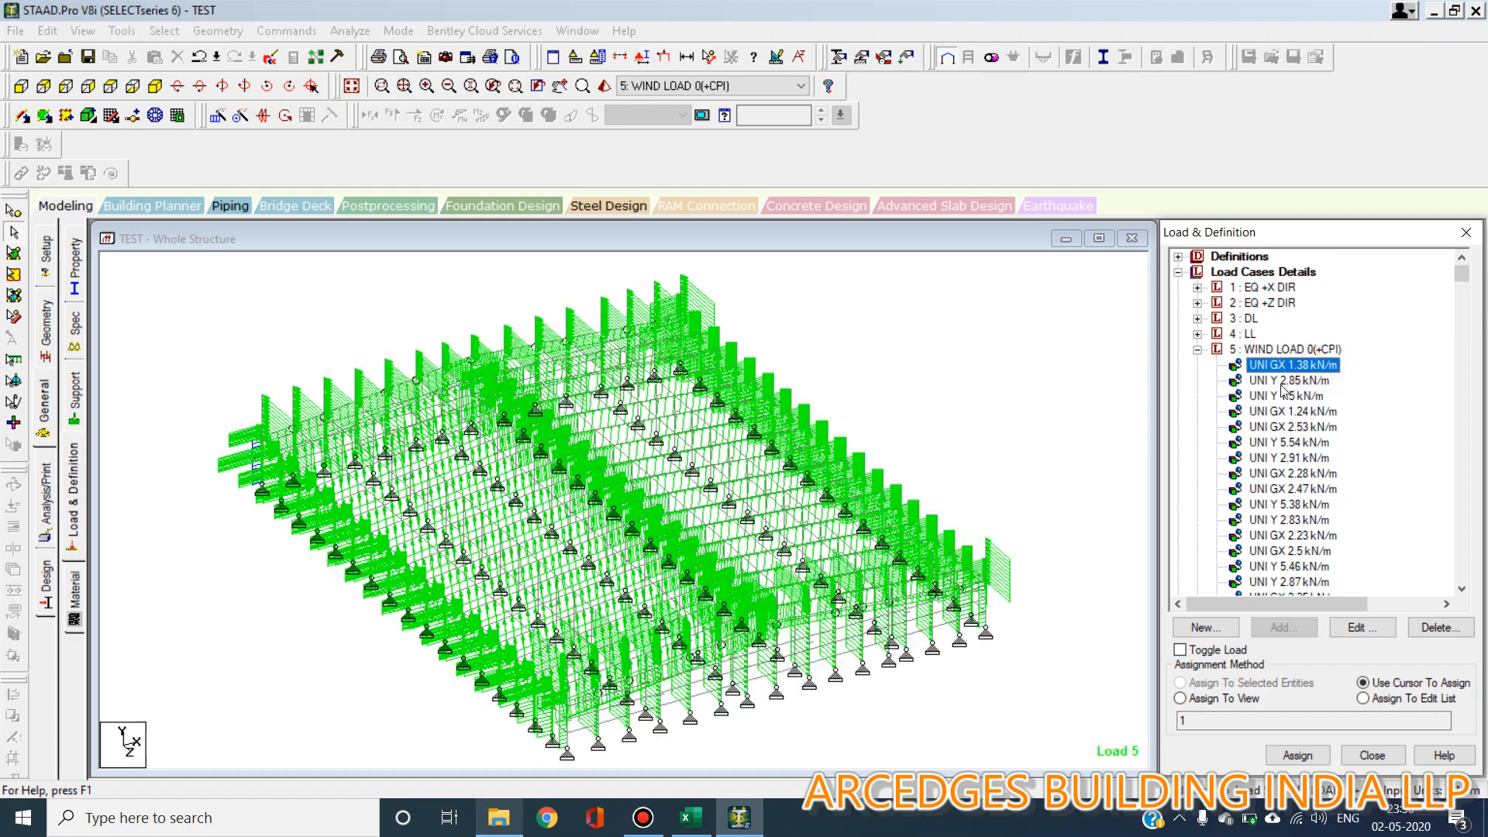
click(1302, 395)
click(1291, 410)
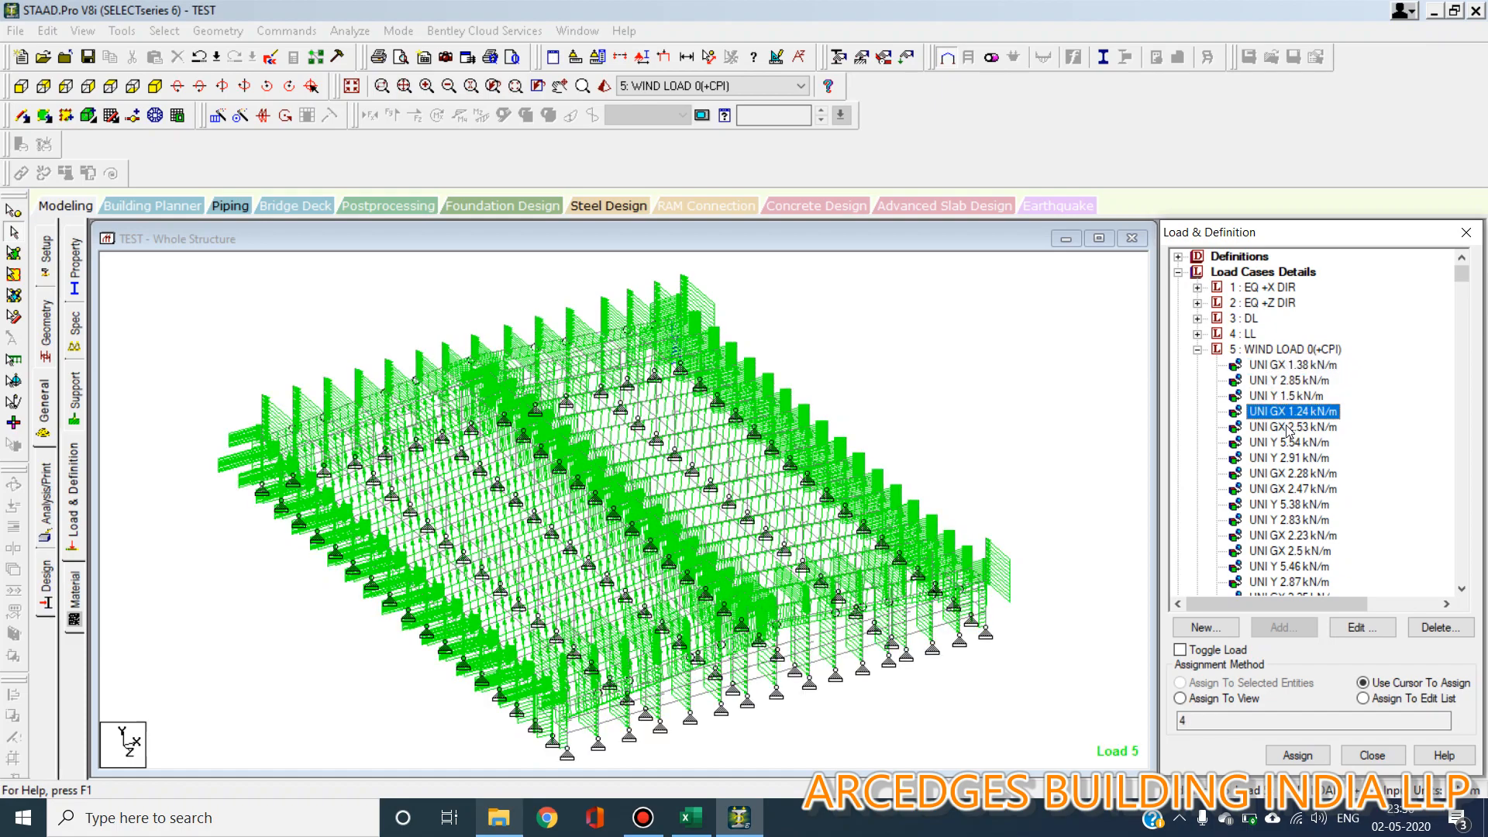
click(1288, 428)
key(Down)
key(Down)
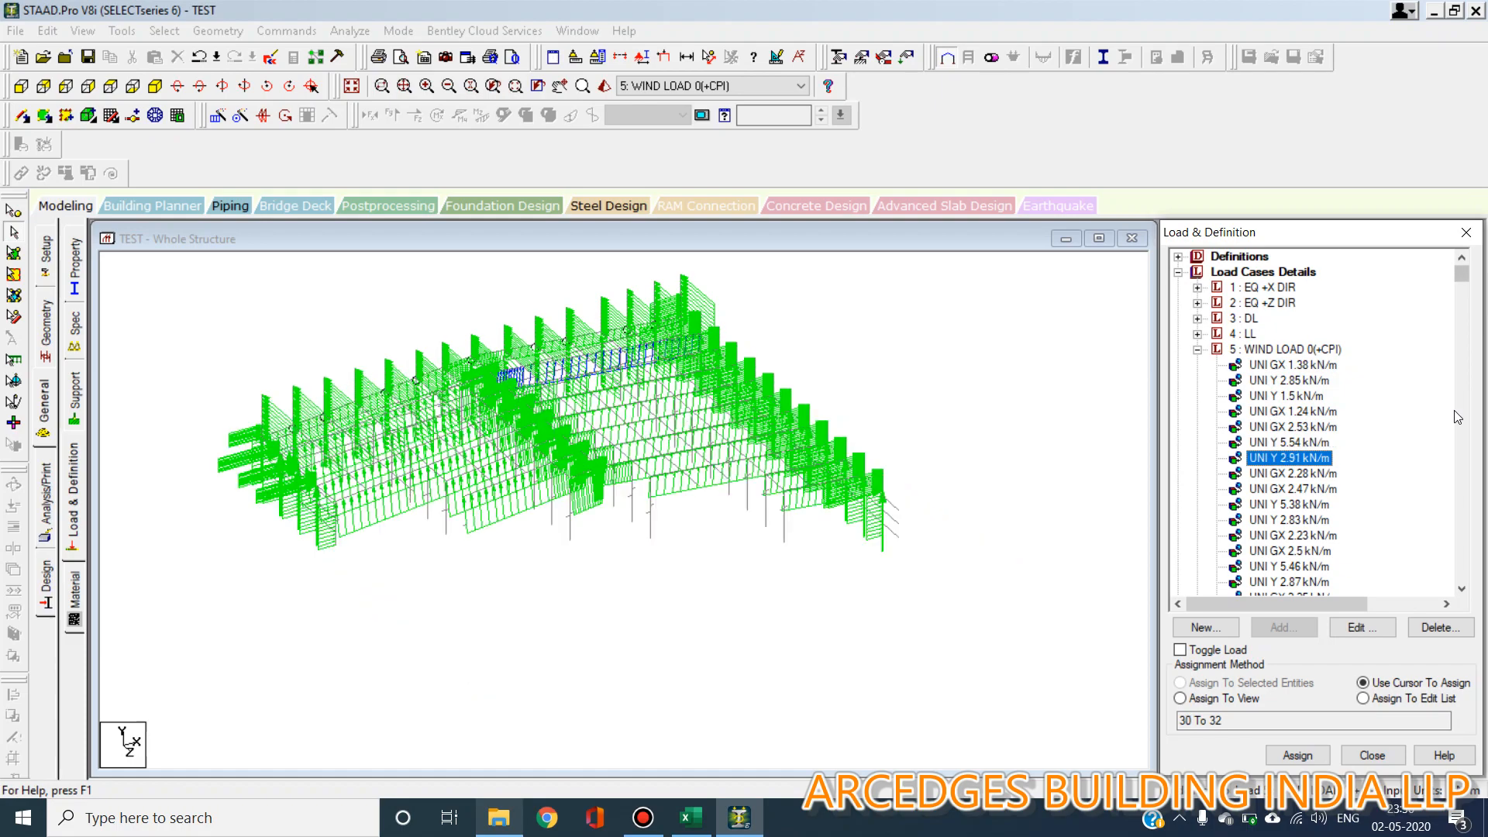
Highlight the members assigned UNI GX 2.28 through 2.5 kN/m, and recheck the rafters with UNI Y 2.83 and 5.38 kN/m
key(Down)
key(Down)
key(Down)
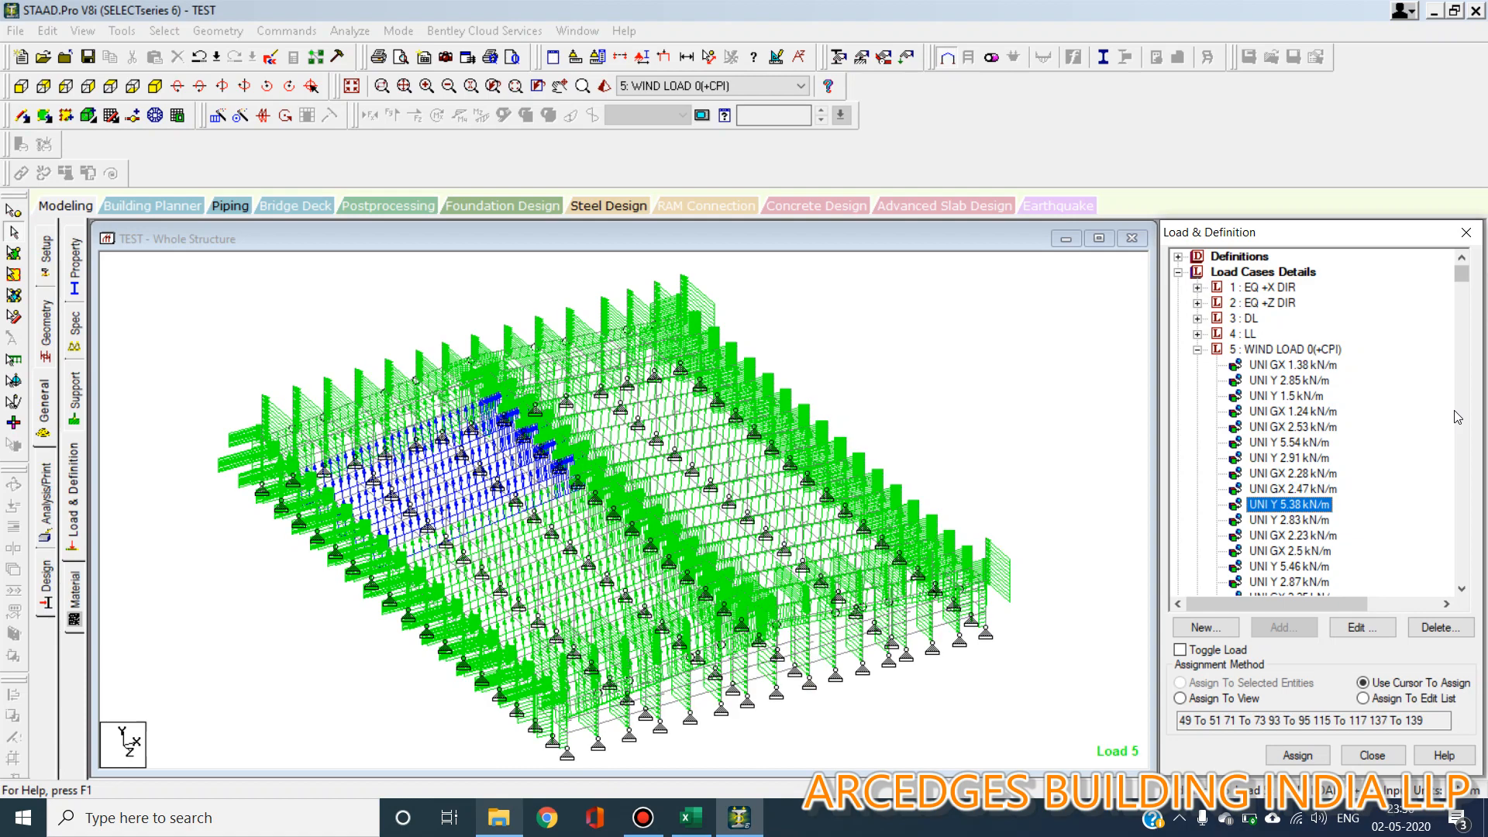
key(Down)
key(Down)
key(Down)
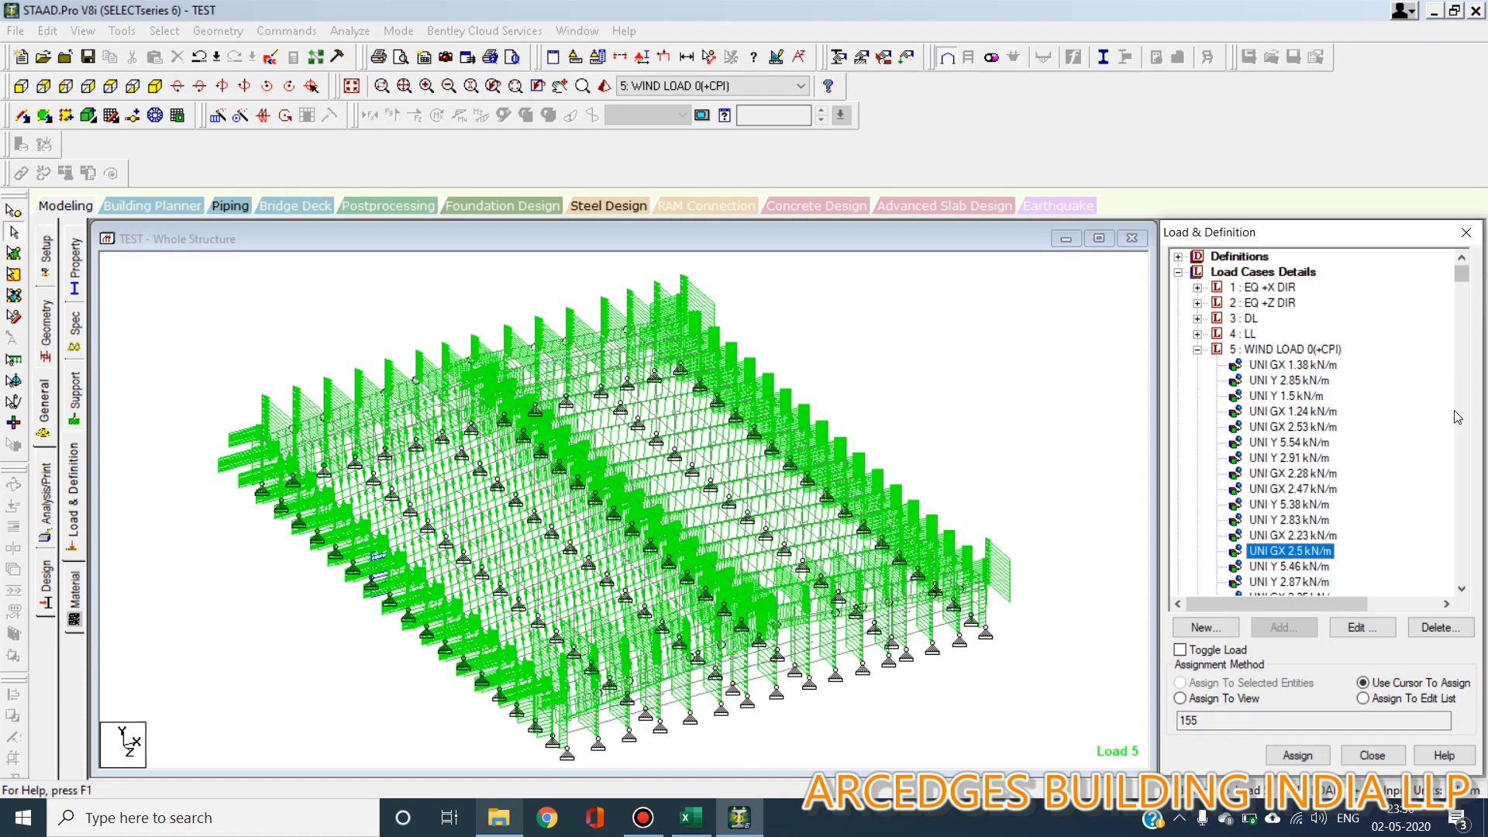
key(Up)
key(Up)
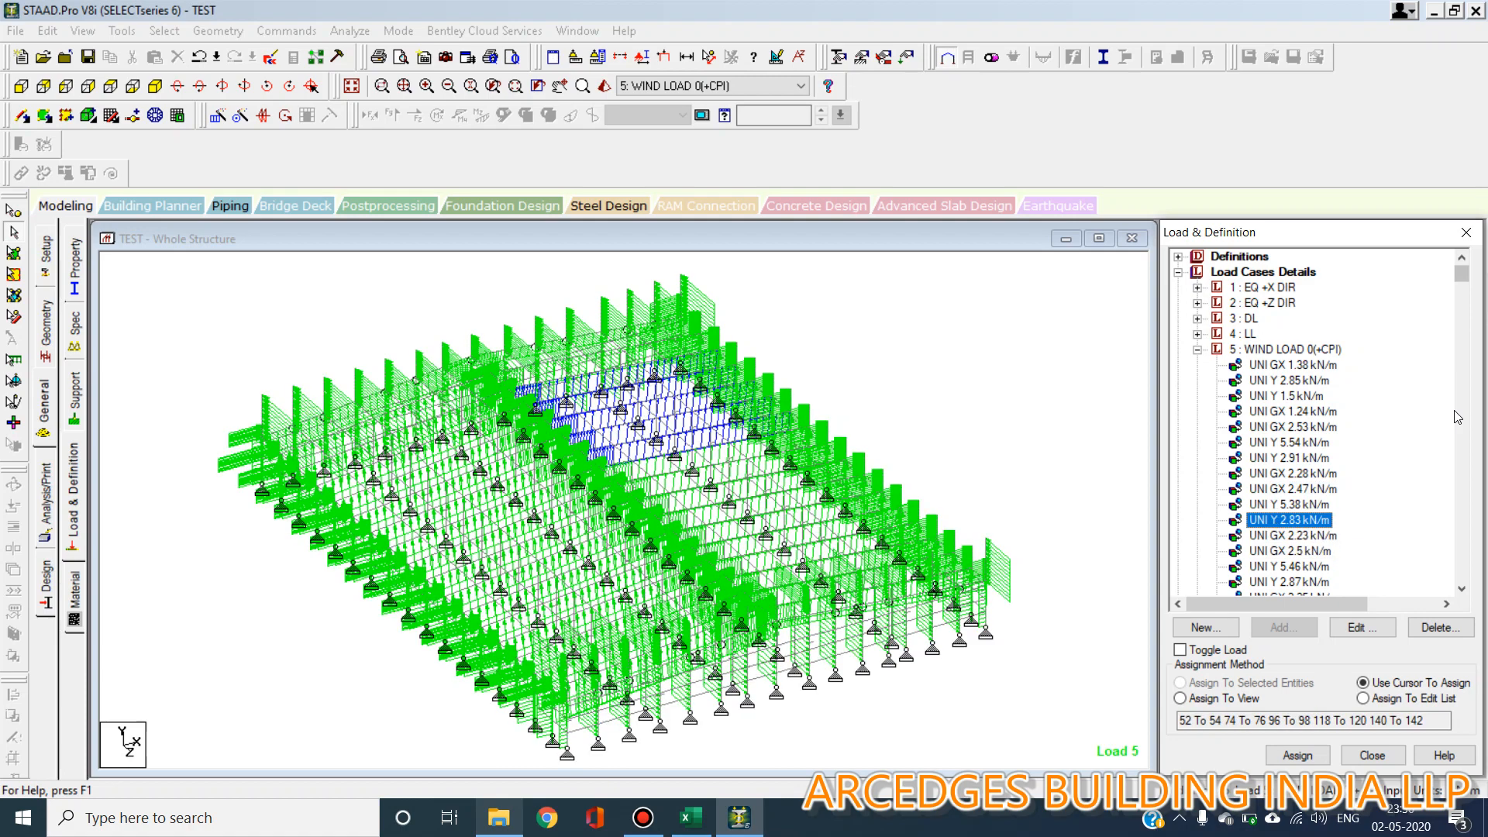
key(Up)
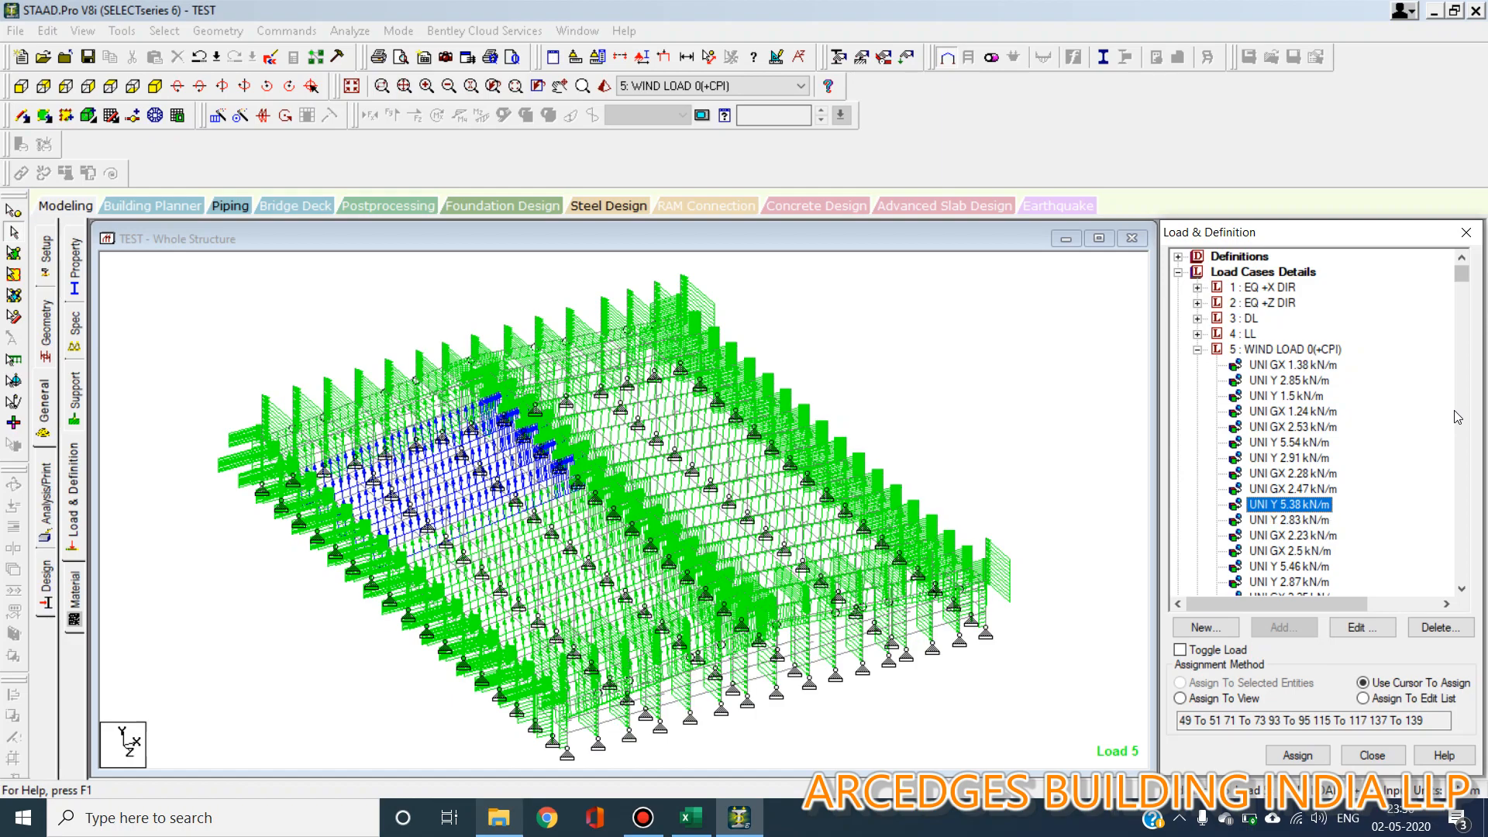
Highlight in turn the members assigned the following loads, from UNI Y 2.83 kN/m to the second UNI GX 2.28 kN/m
key(Down)
key(Down)
key(Down)
key(Down)
key(Down)
key(Down)
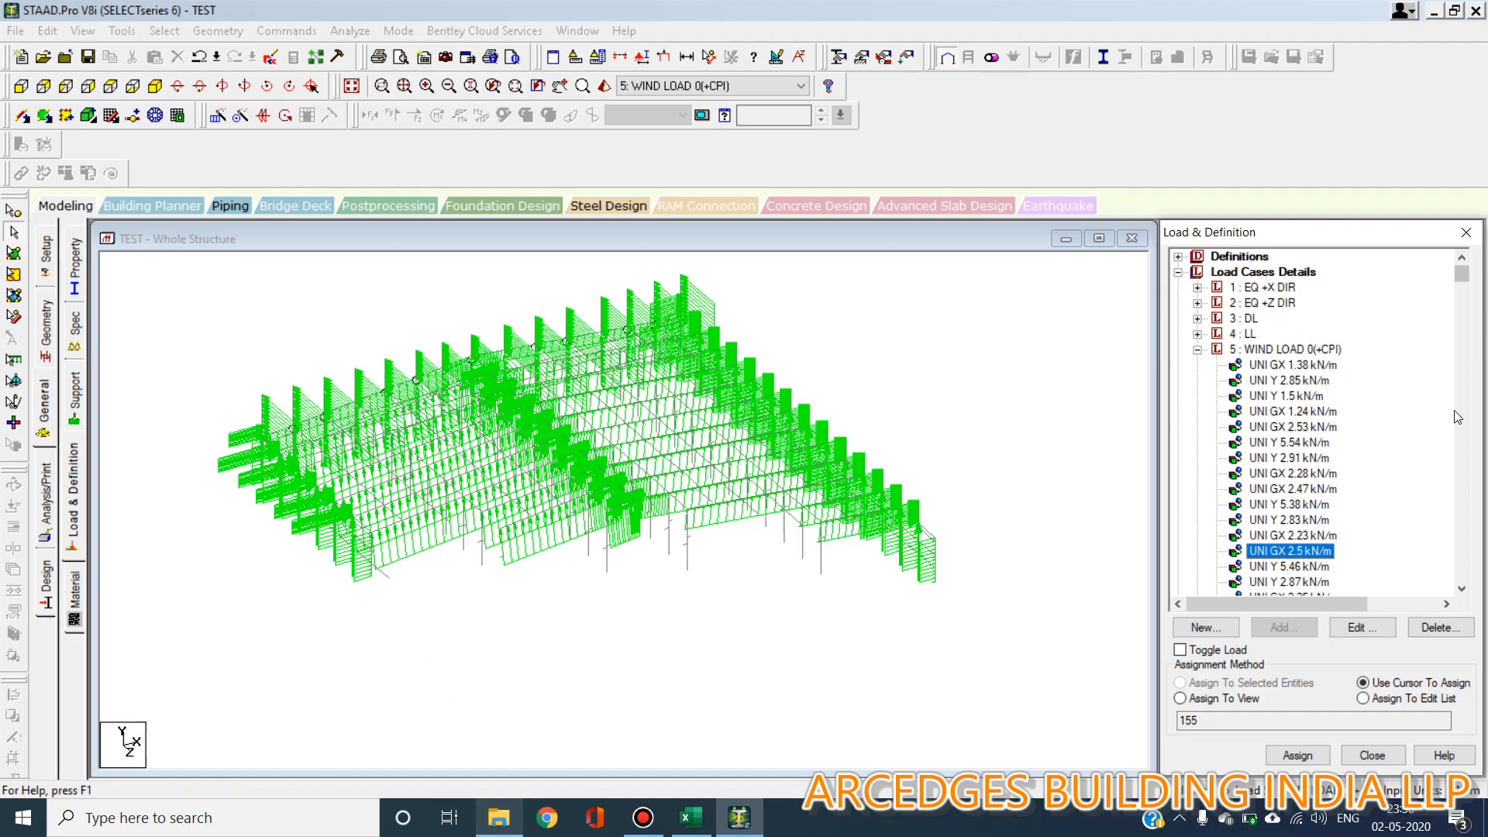
key(Down)
key(Down)
key(Down)
key(Down)
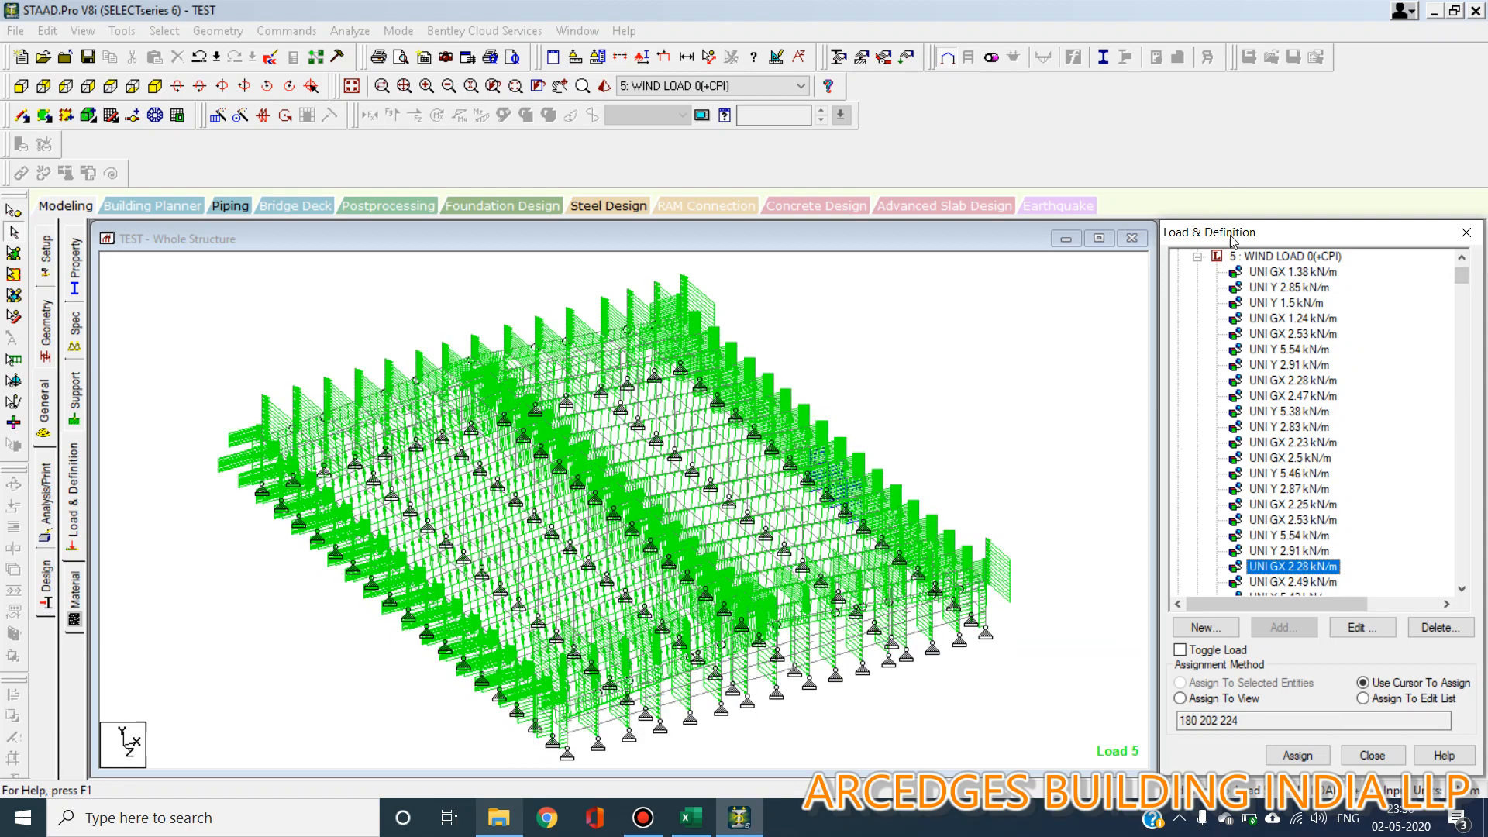
Collapse load case 5, review the load cases and combinations down to 1045, and display the steel design commands
click(1197, 257)
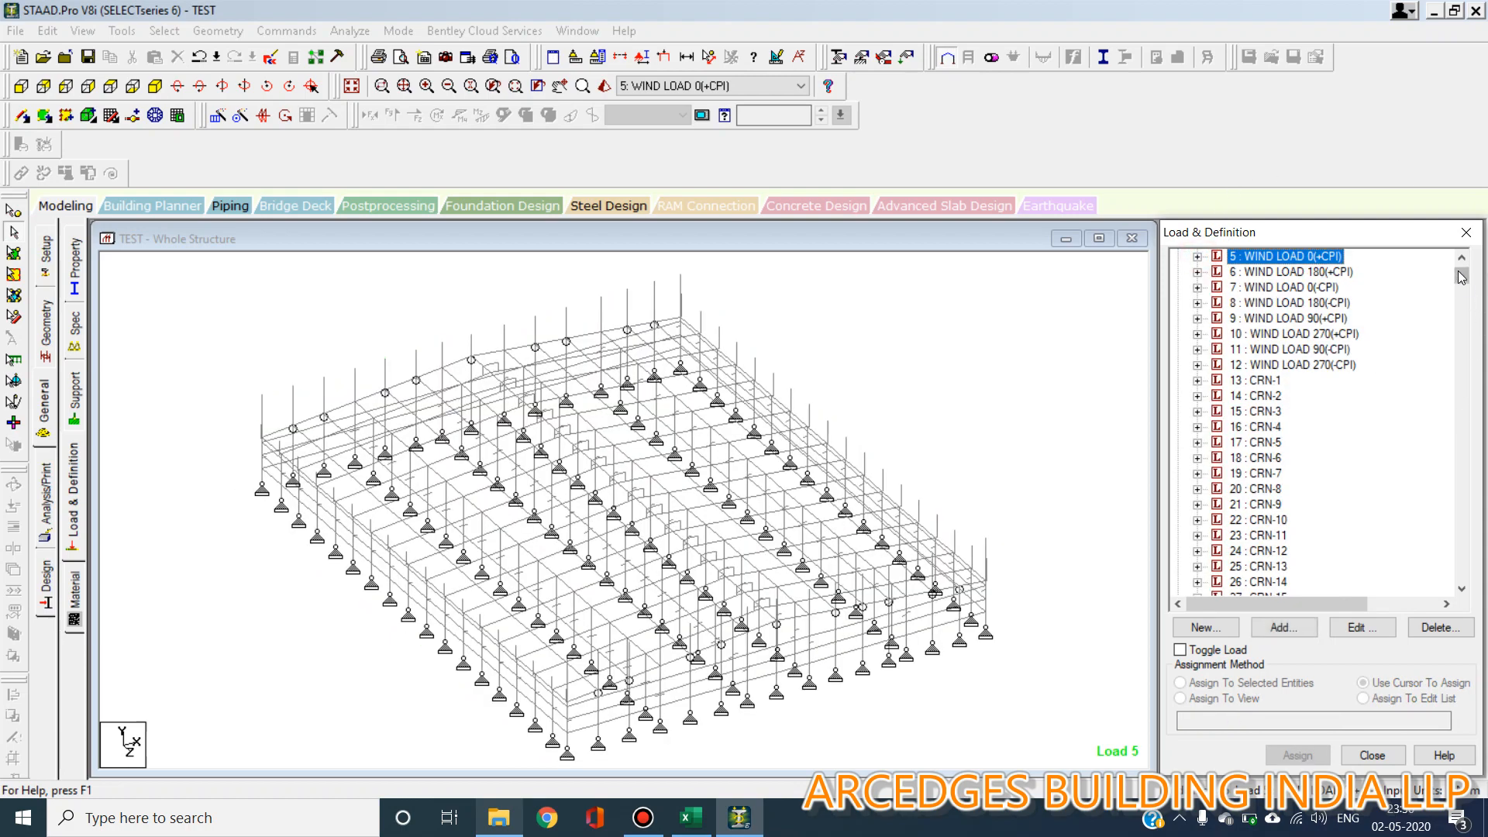
drag(1463, 273, 1478, 593)
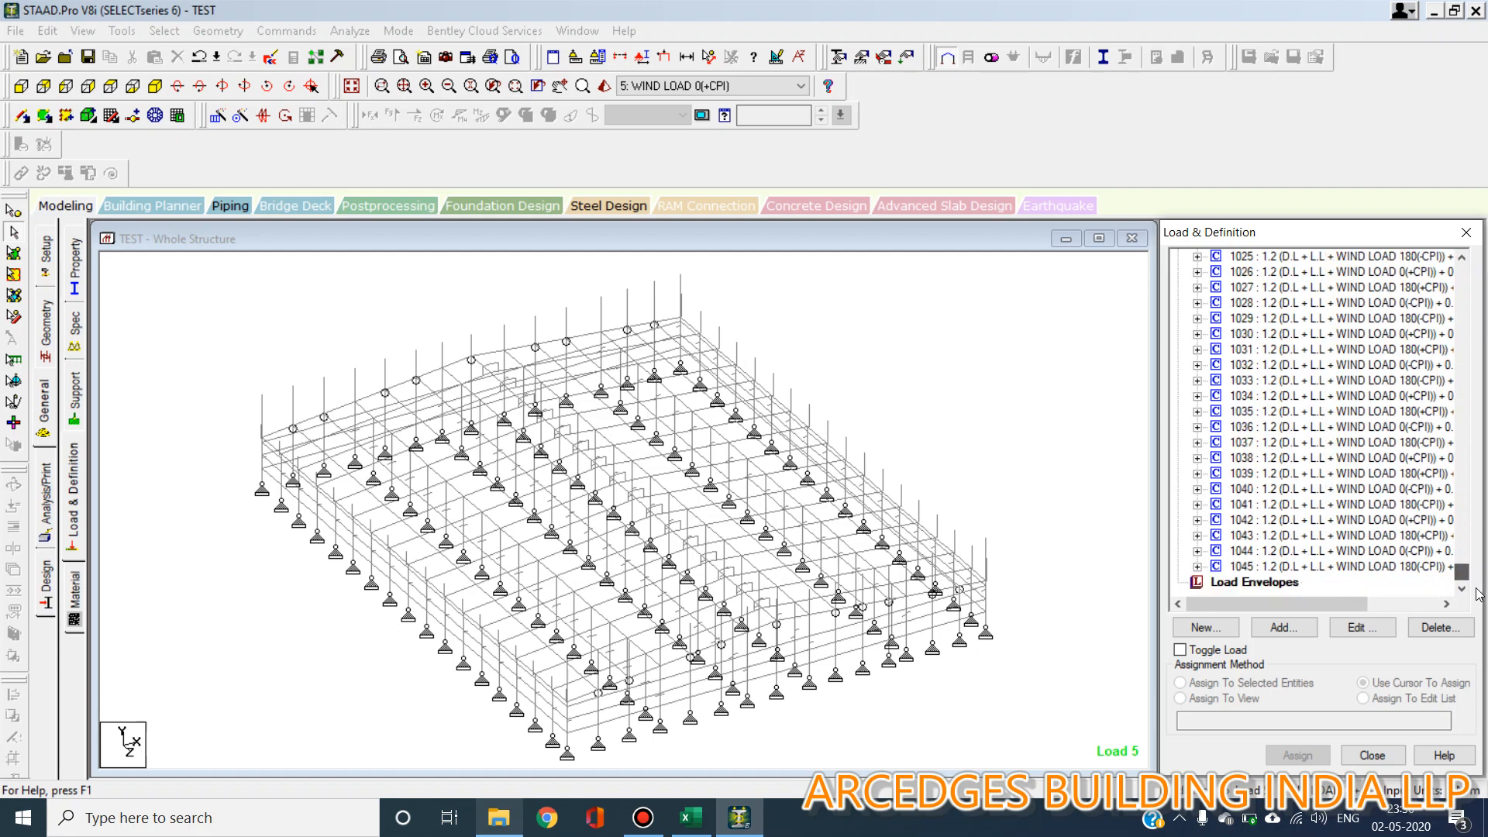
click(45, 591)
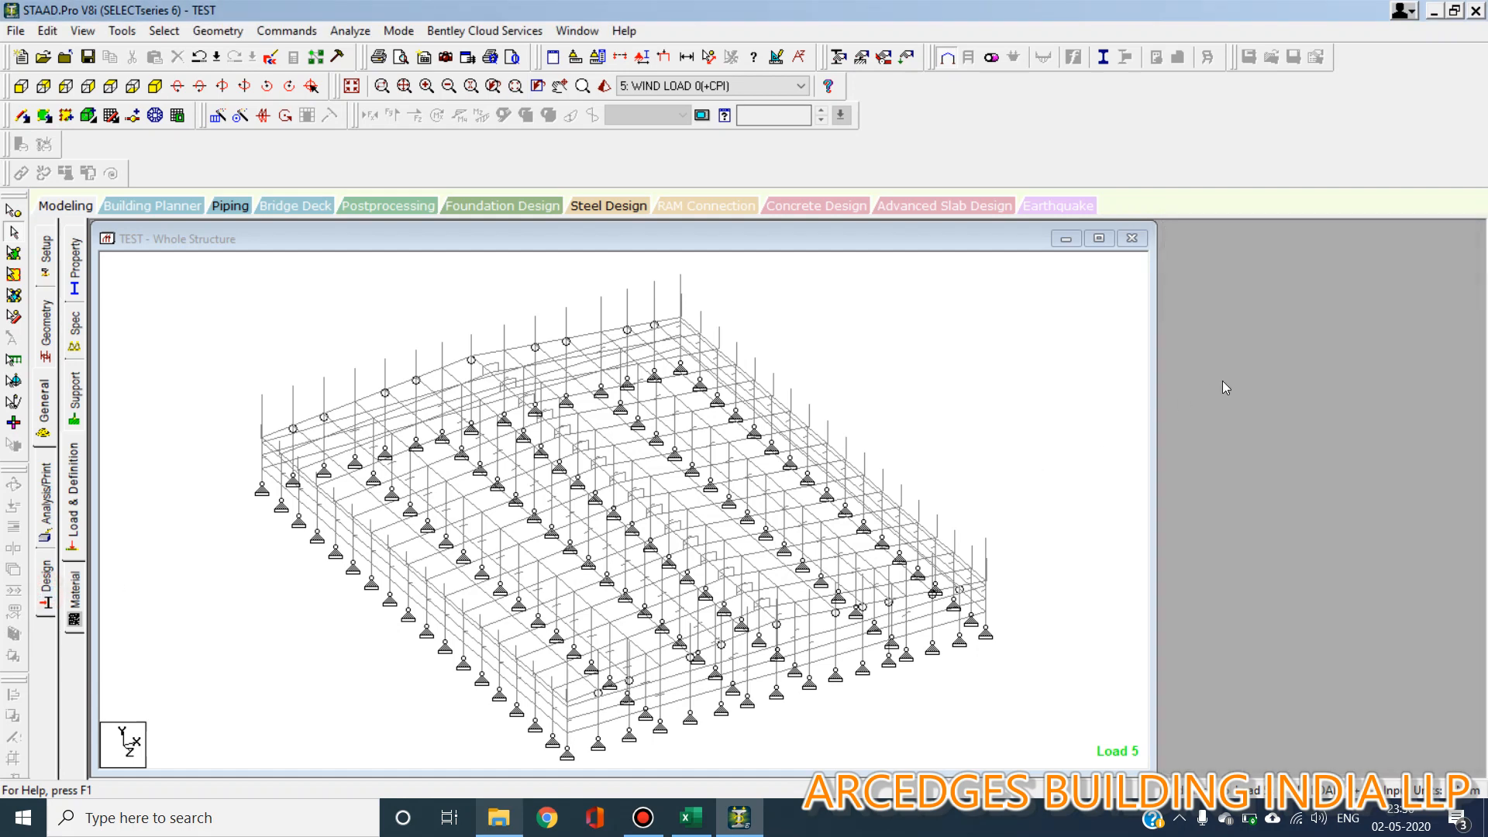
Close the TEST model in STAAD.Pro and dismiss the low-battery notice and the Bentley sign-in window
click(1477, 10)
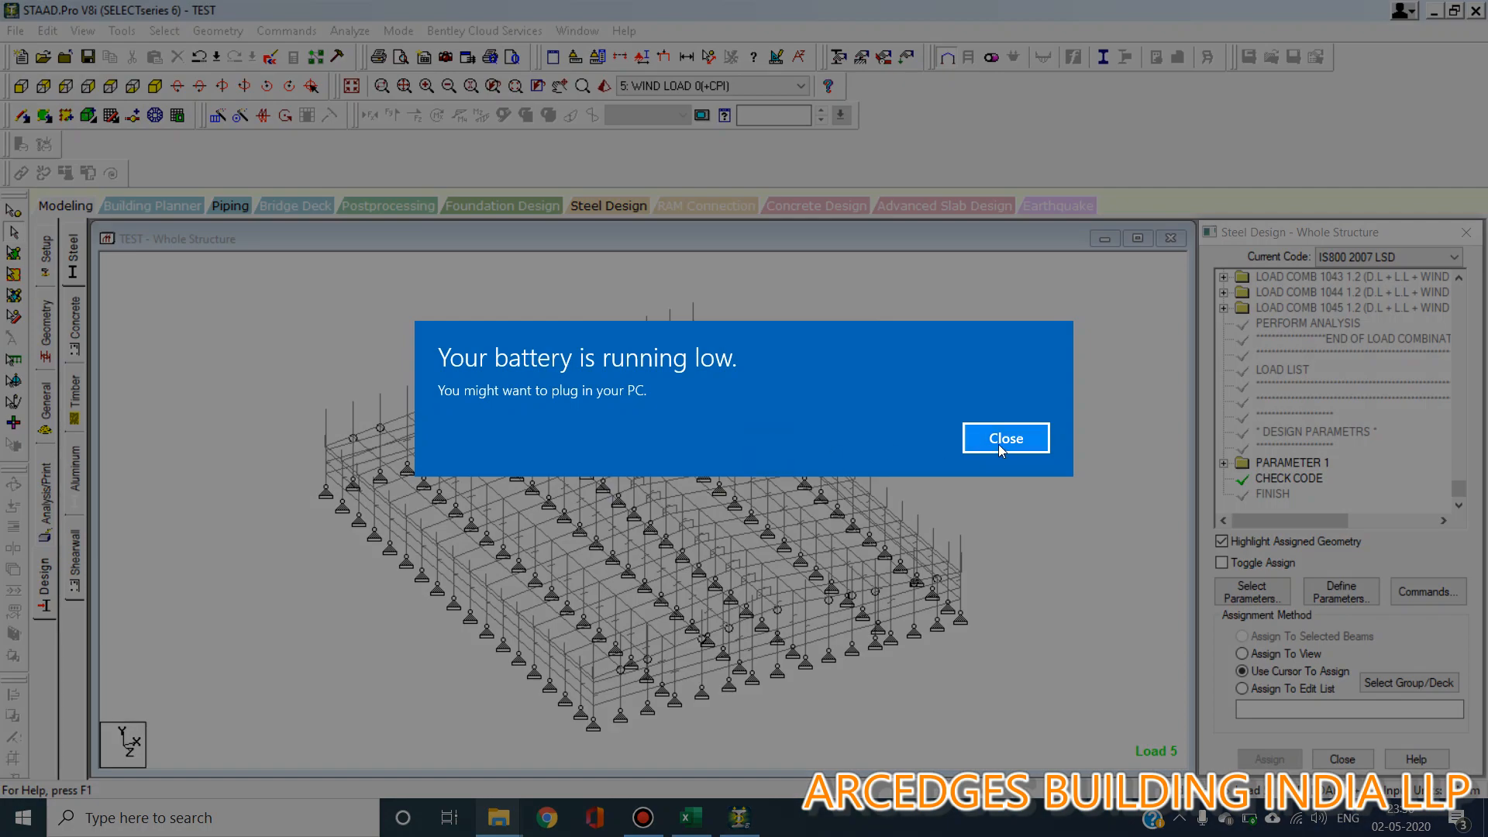
click(998, 444)
click(766, 451)
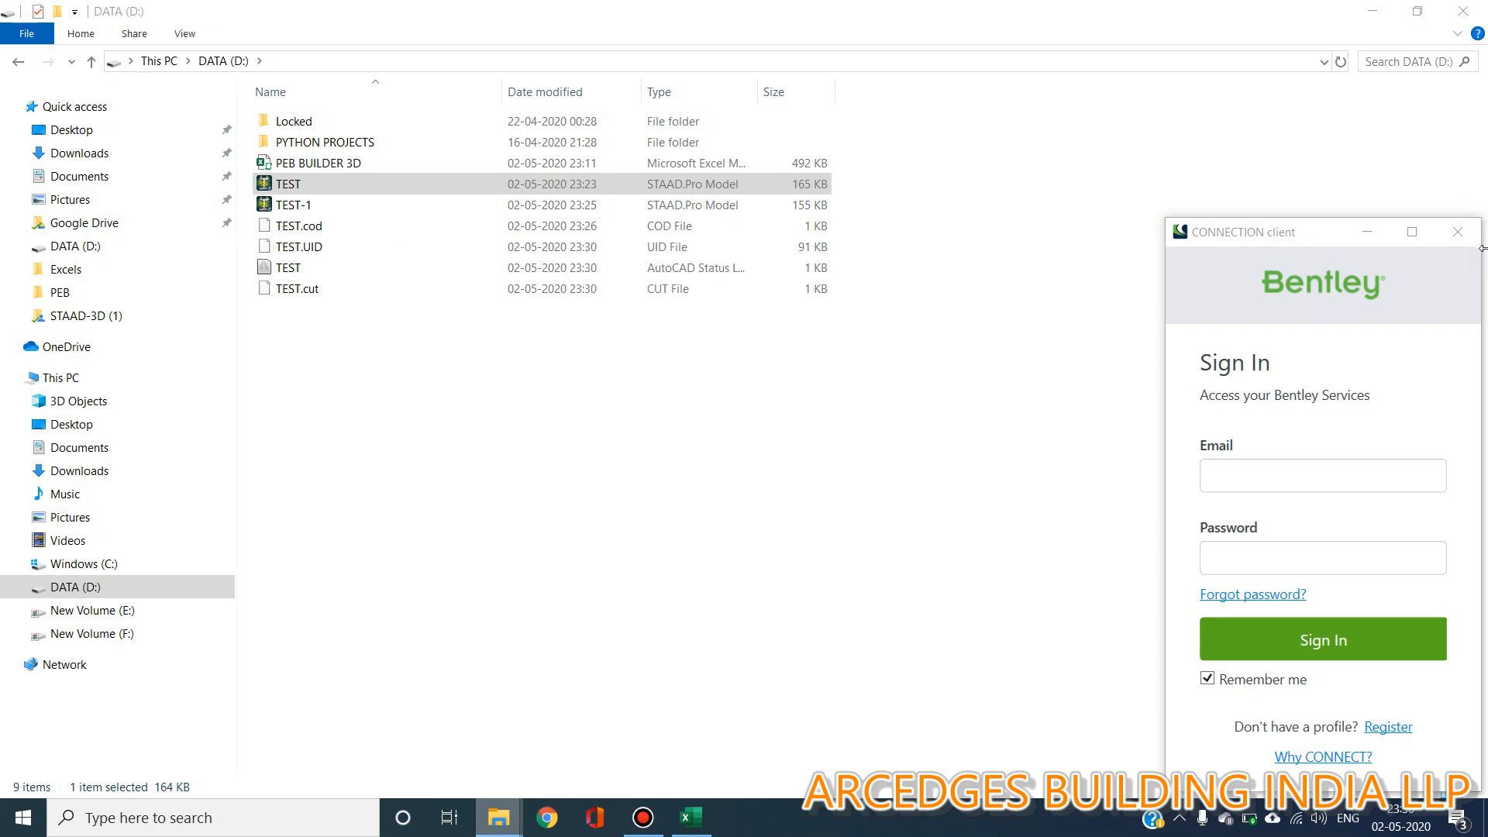
click(1457, 230)
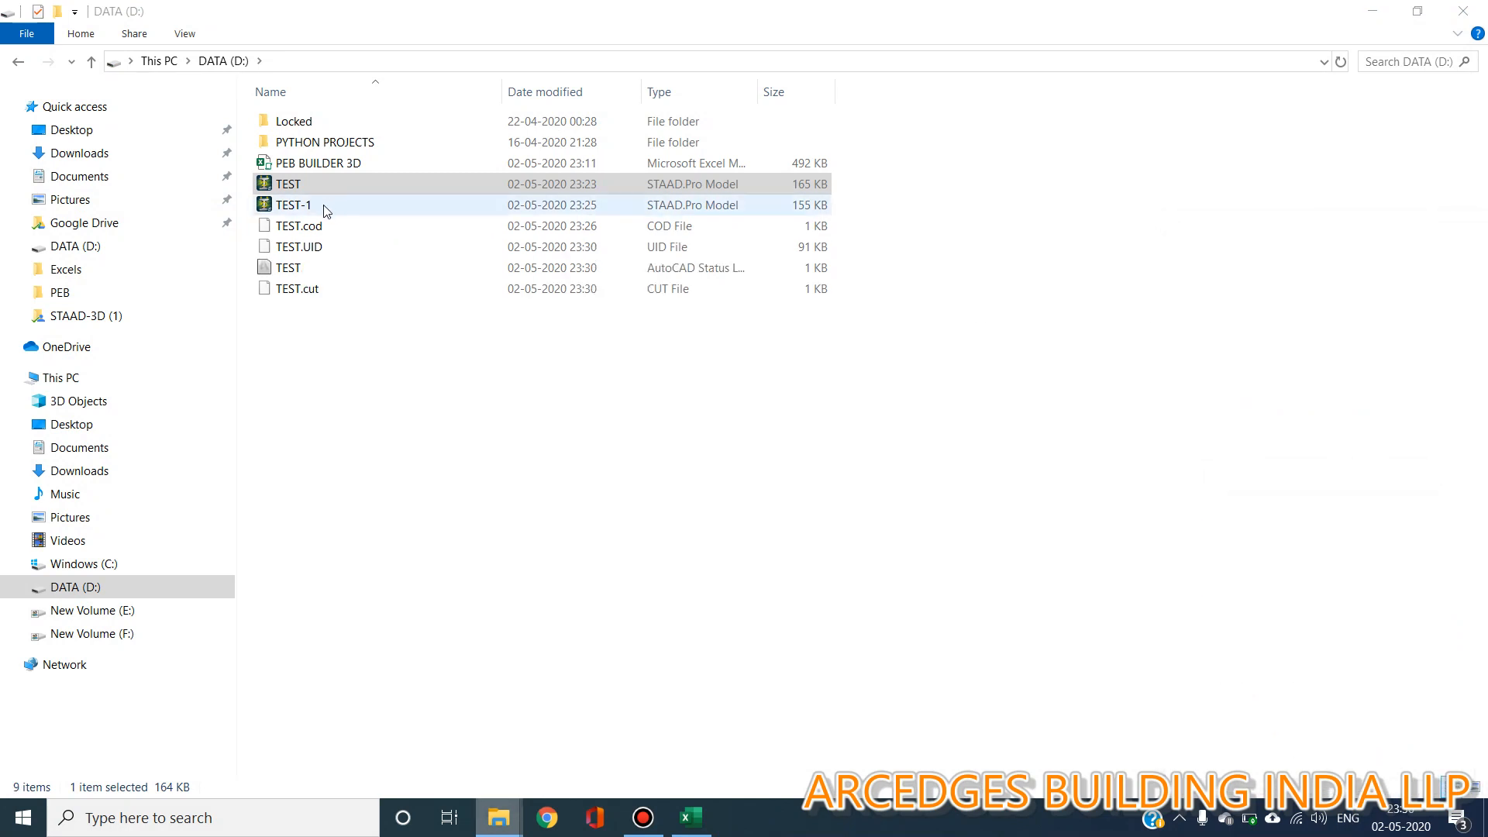
Open the TEST-1 model from DATA (D:) without editing its input file, and enlarge the structure view
double_click(323, 205)
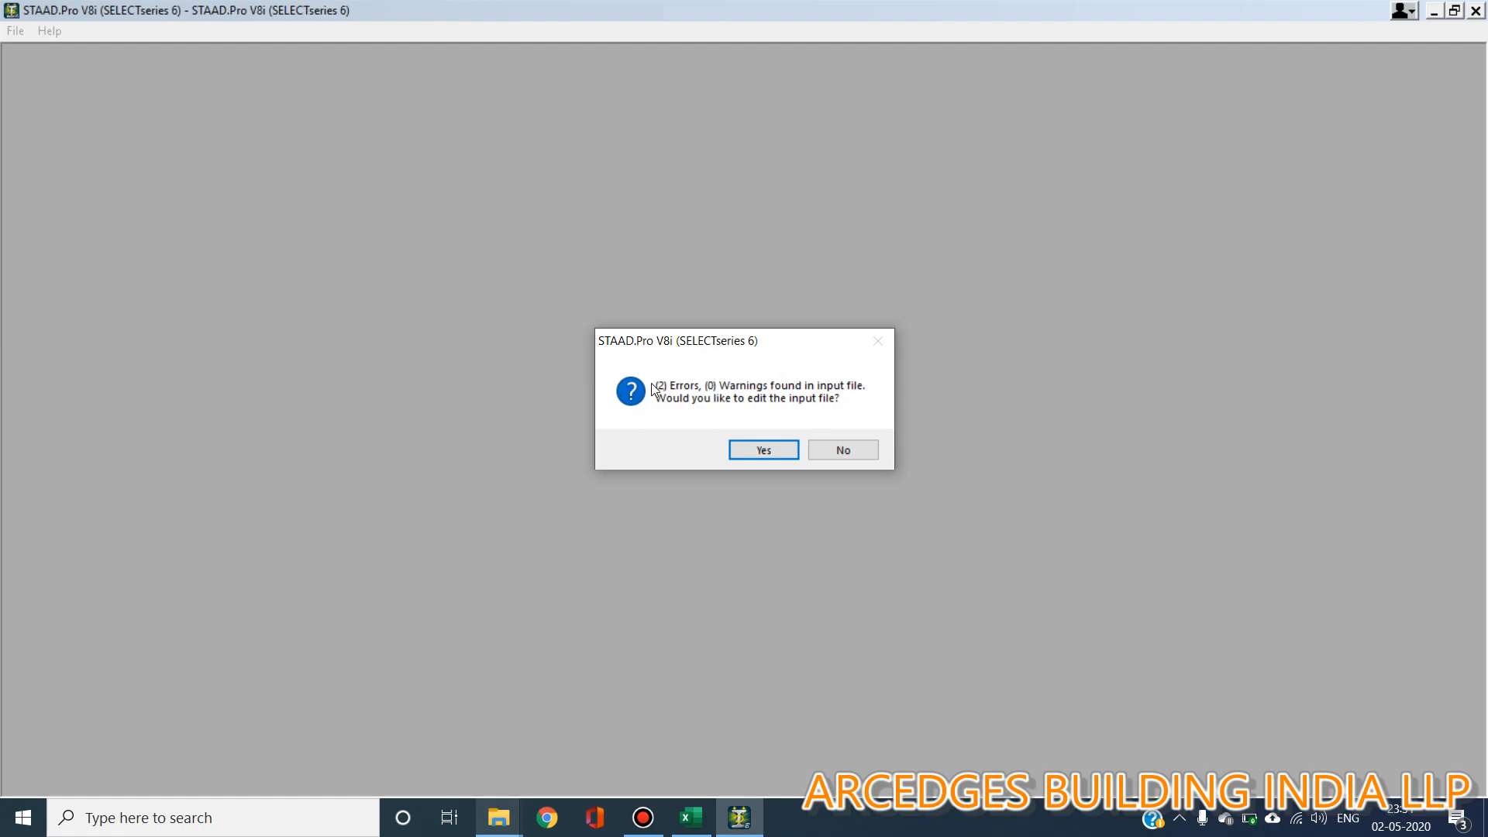
click(858, 449)
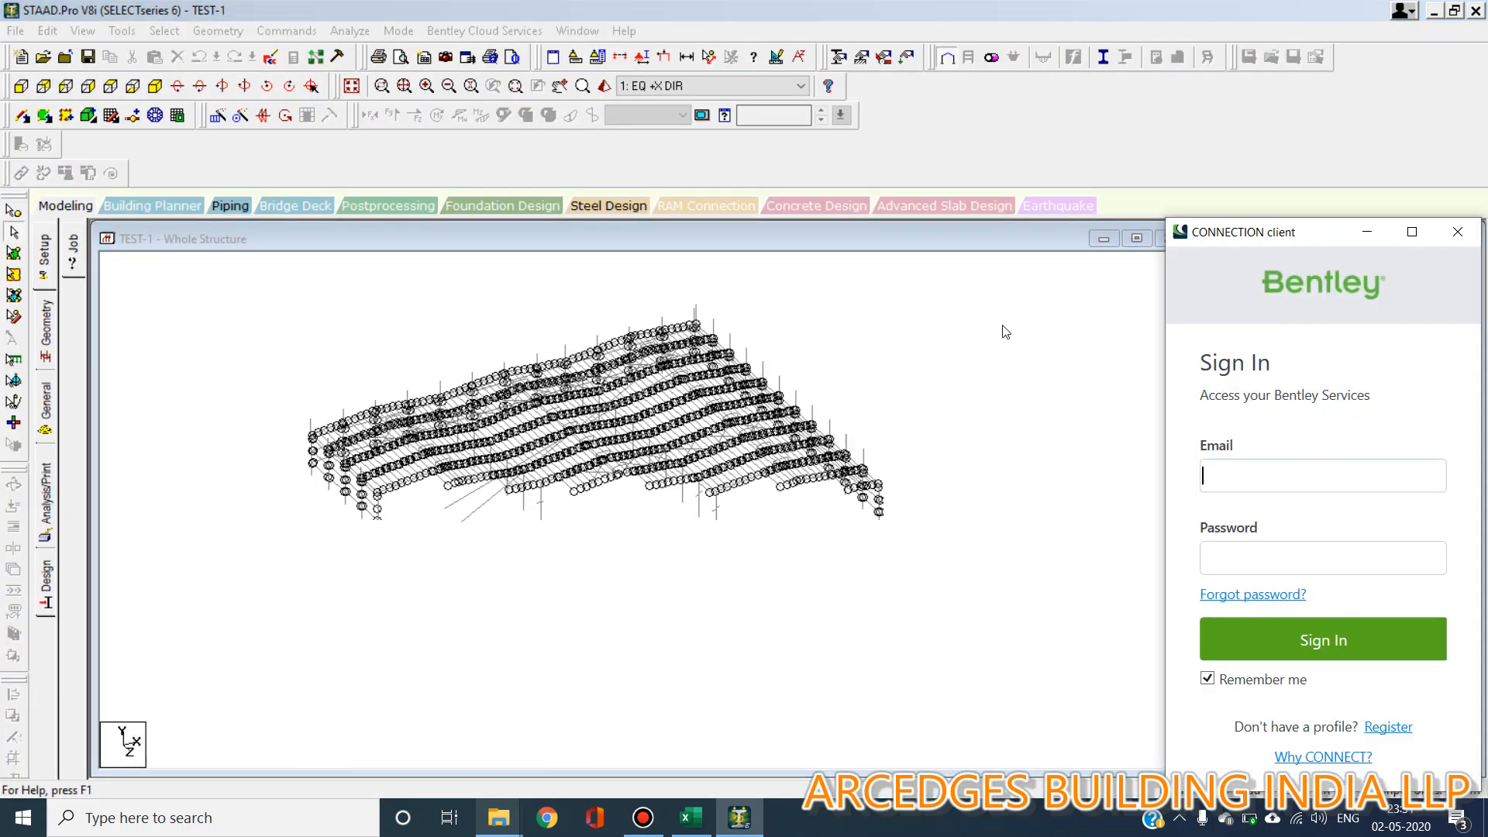
click(1142, 240)
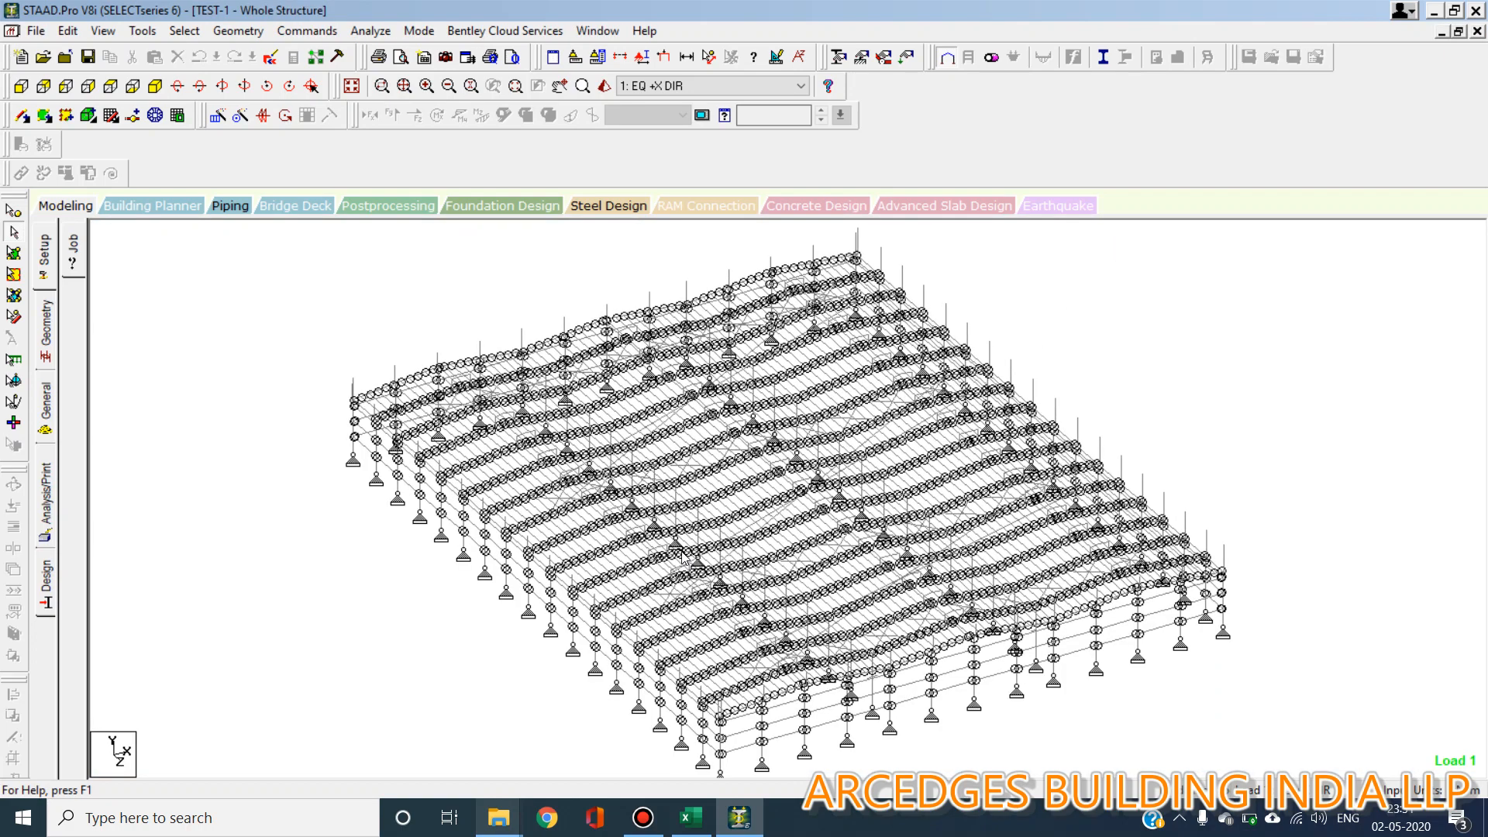
Display the member specifications and highlight the members assigned the START MY MZ and END MY MZ releases
click(45, 406)
click(75, 325)
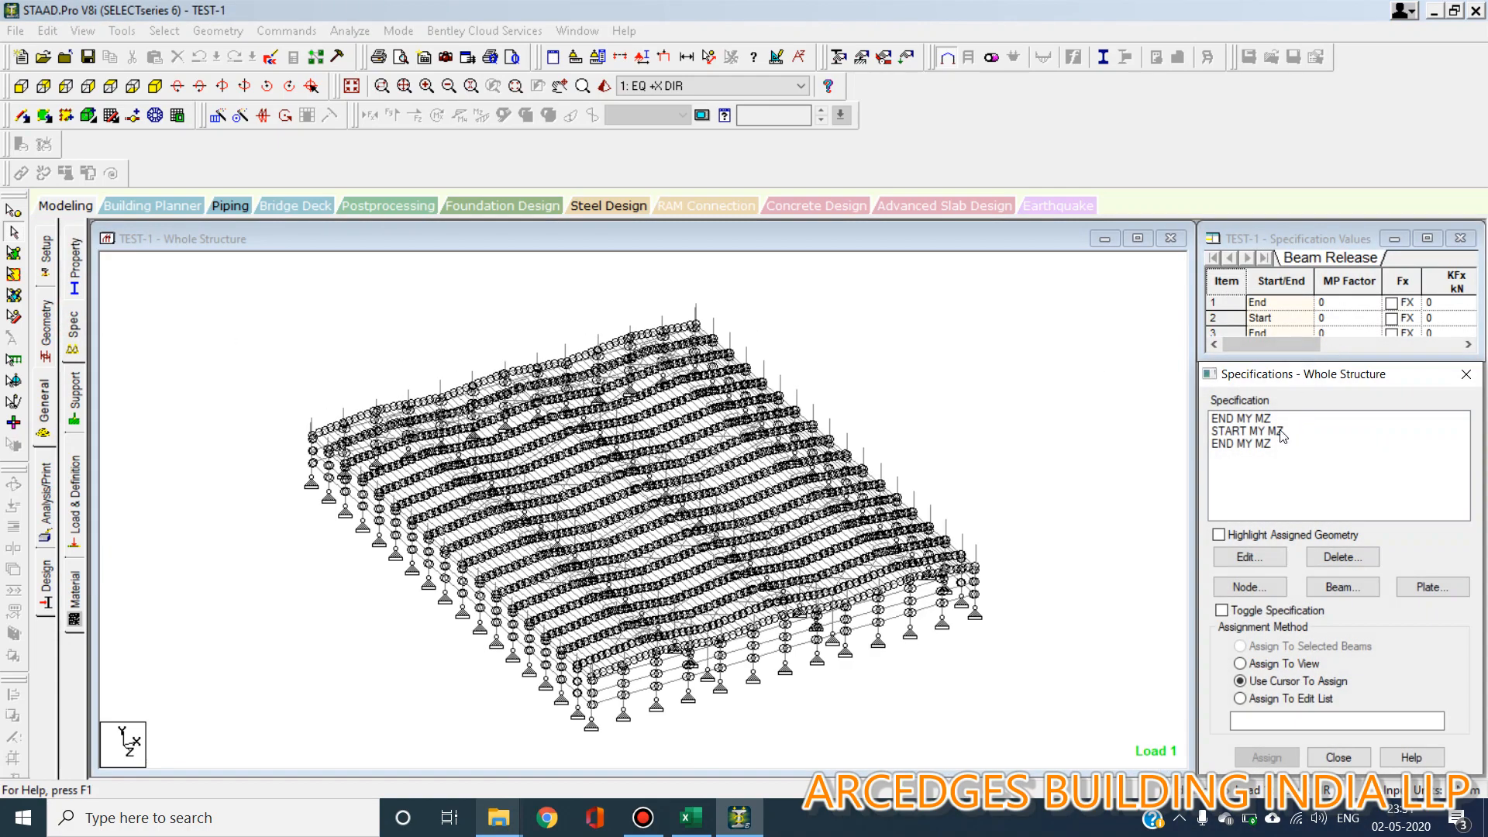
click(1283, 431)
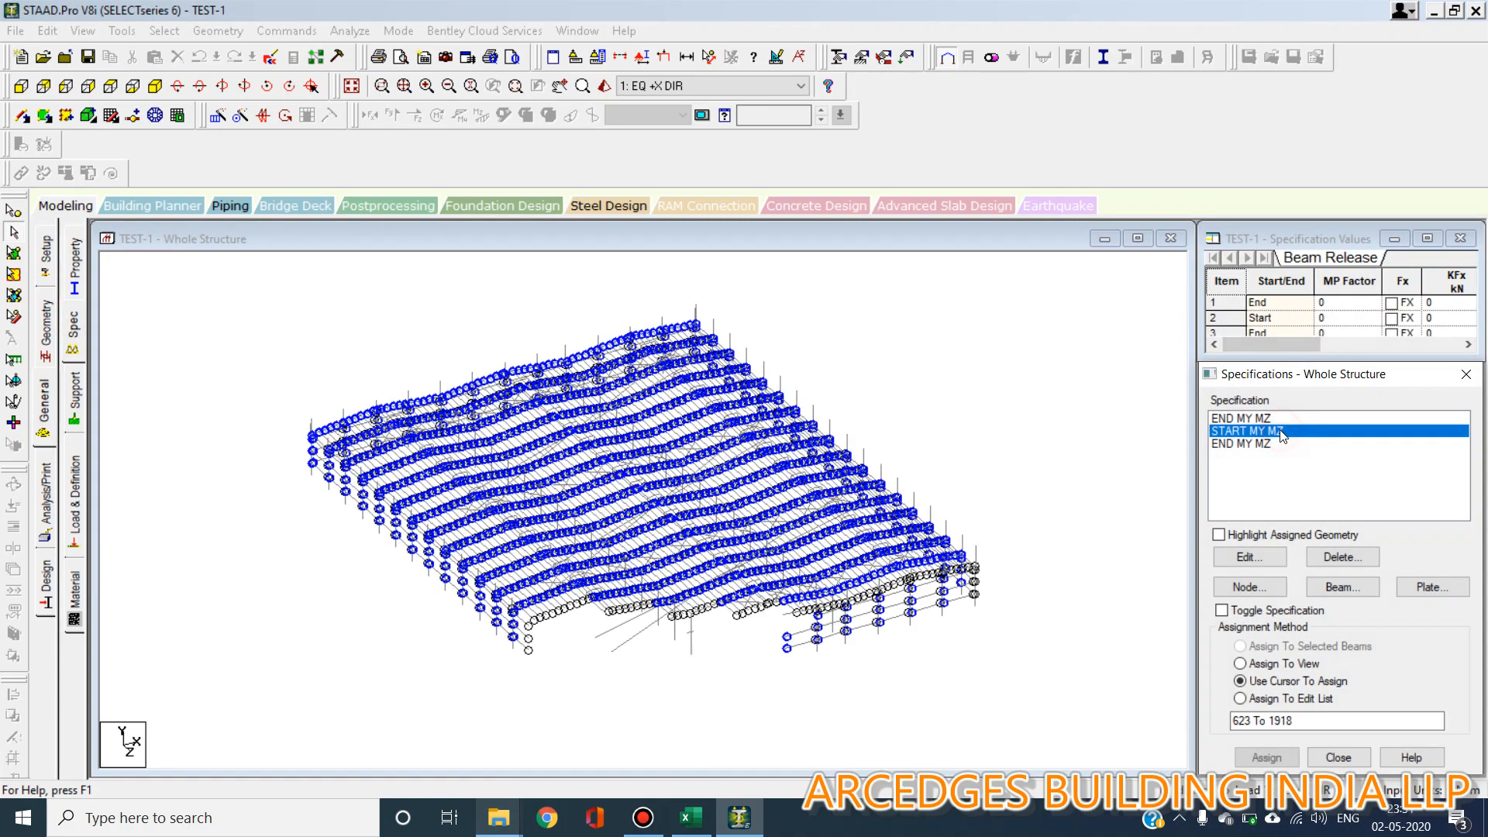
click(1267, 446)
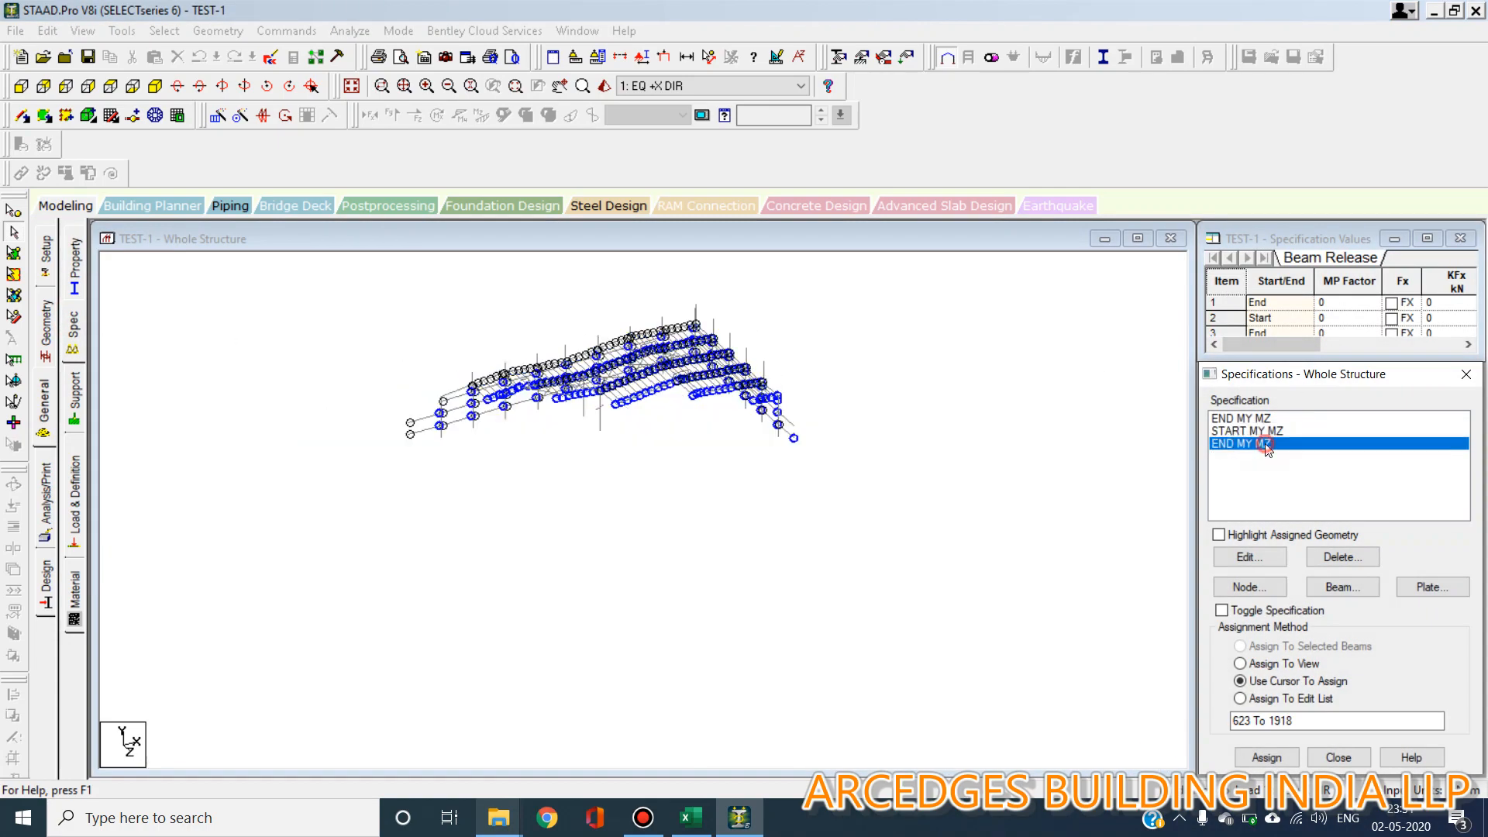
click(1275, 431)
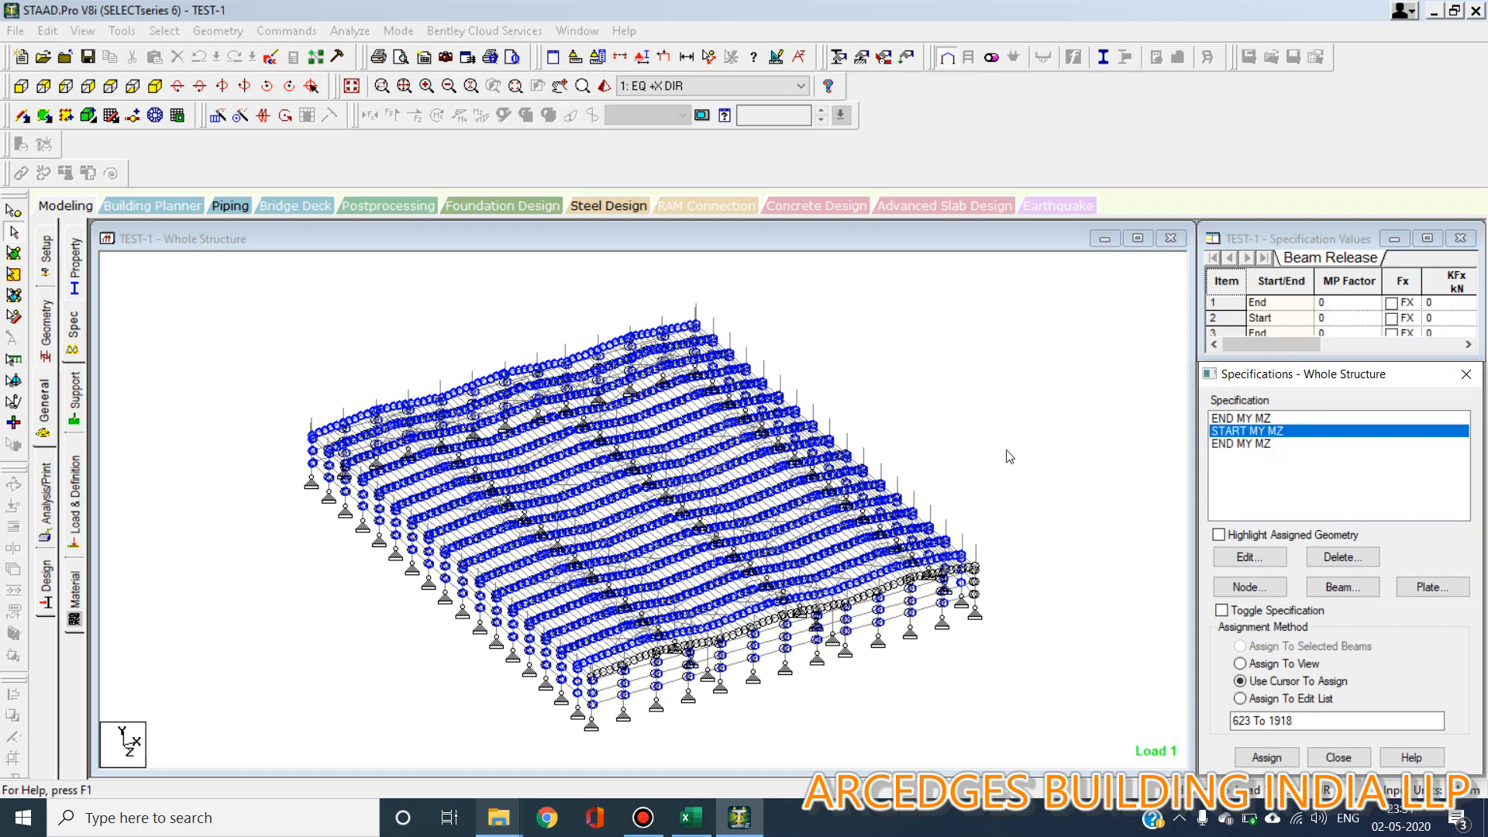
click(1004, 447)
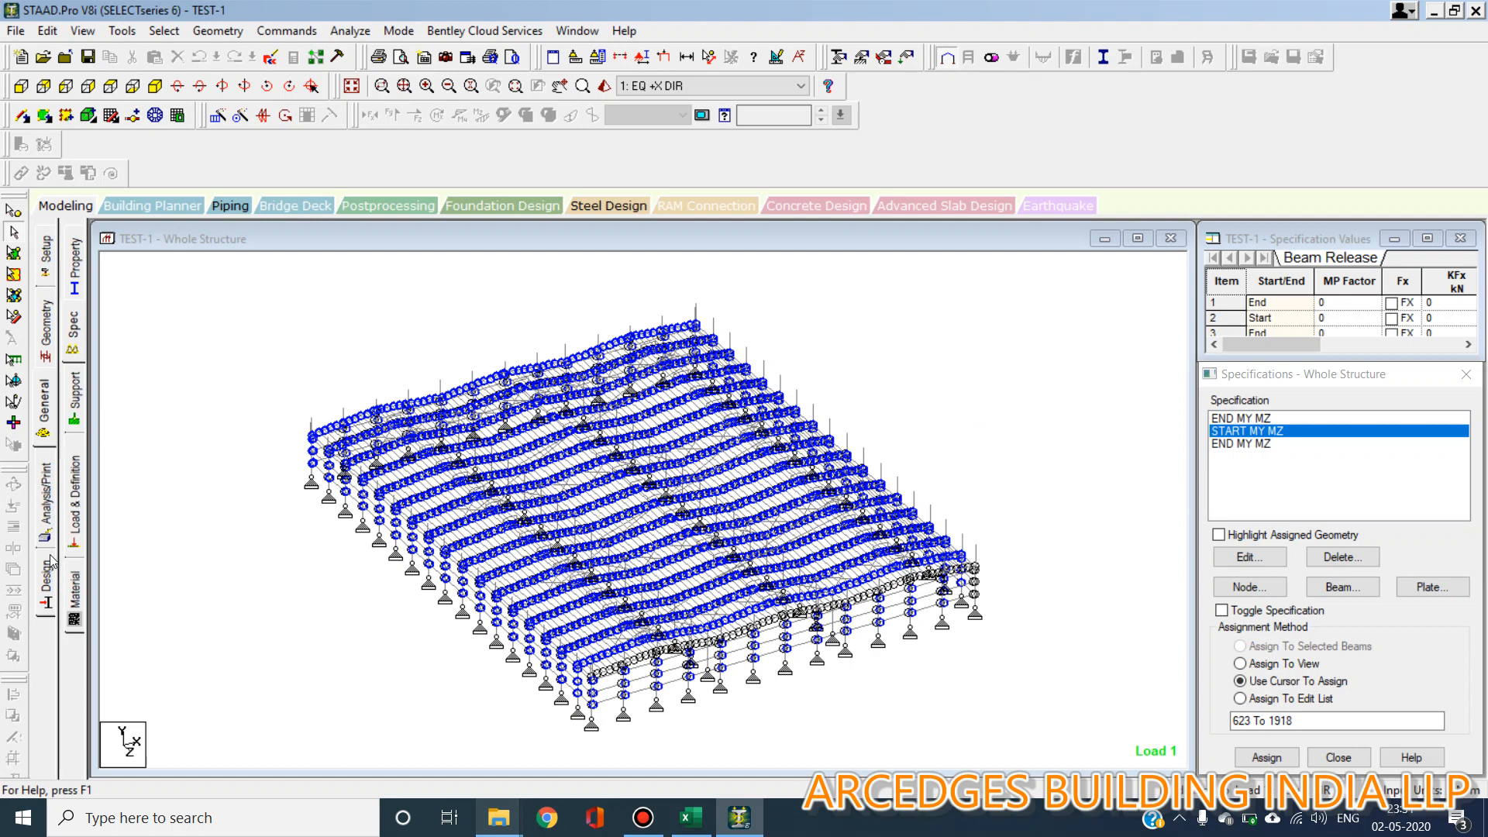
Show only the members assigned the steel design CHECK CODE command, hiding the rest, and clear the selection
click(51, 598)
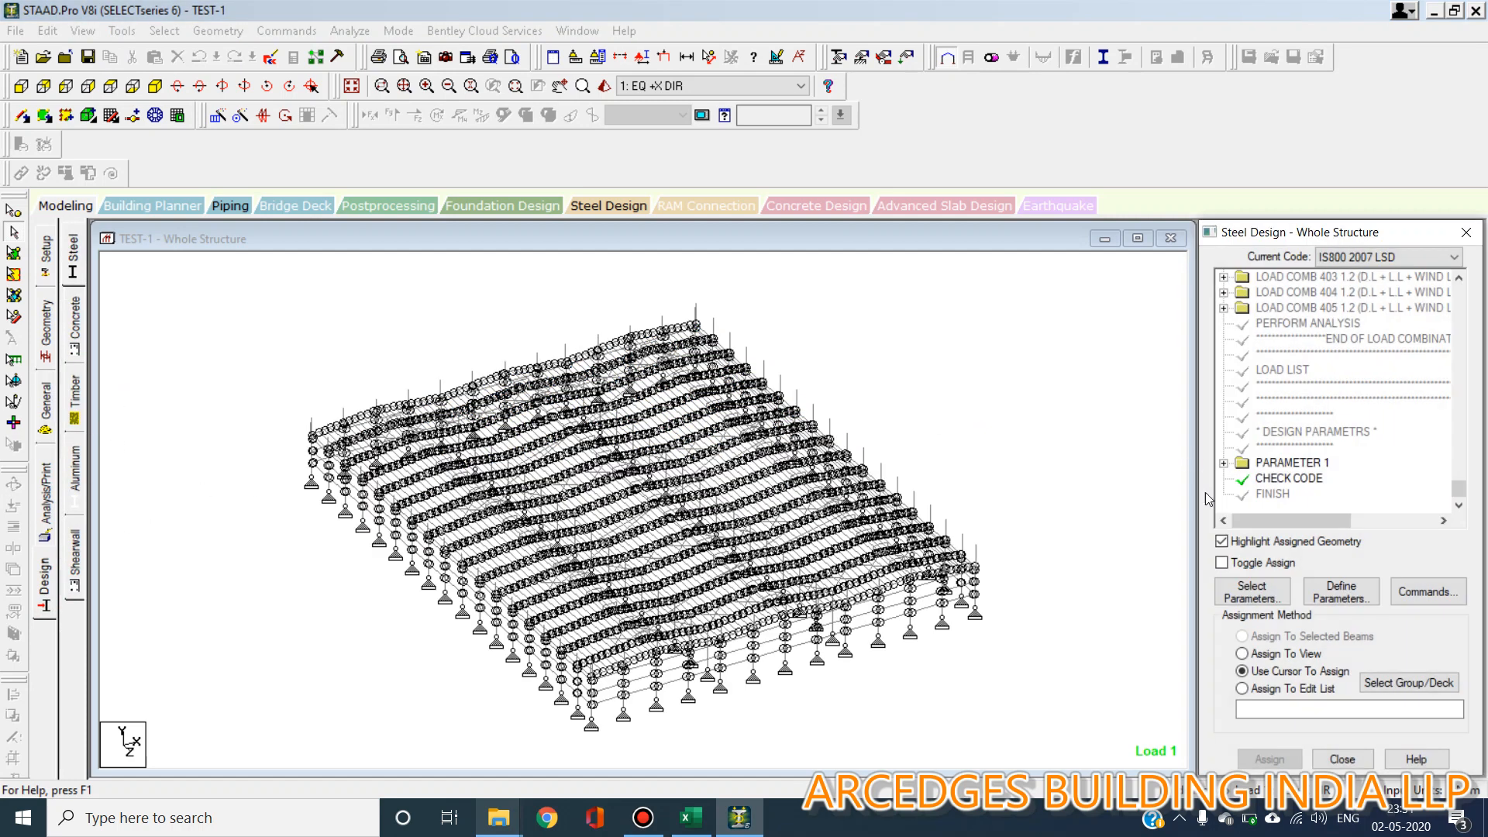
click(1278, 478)
click(800, 223)
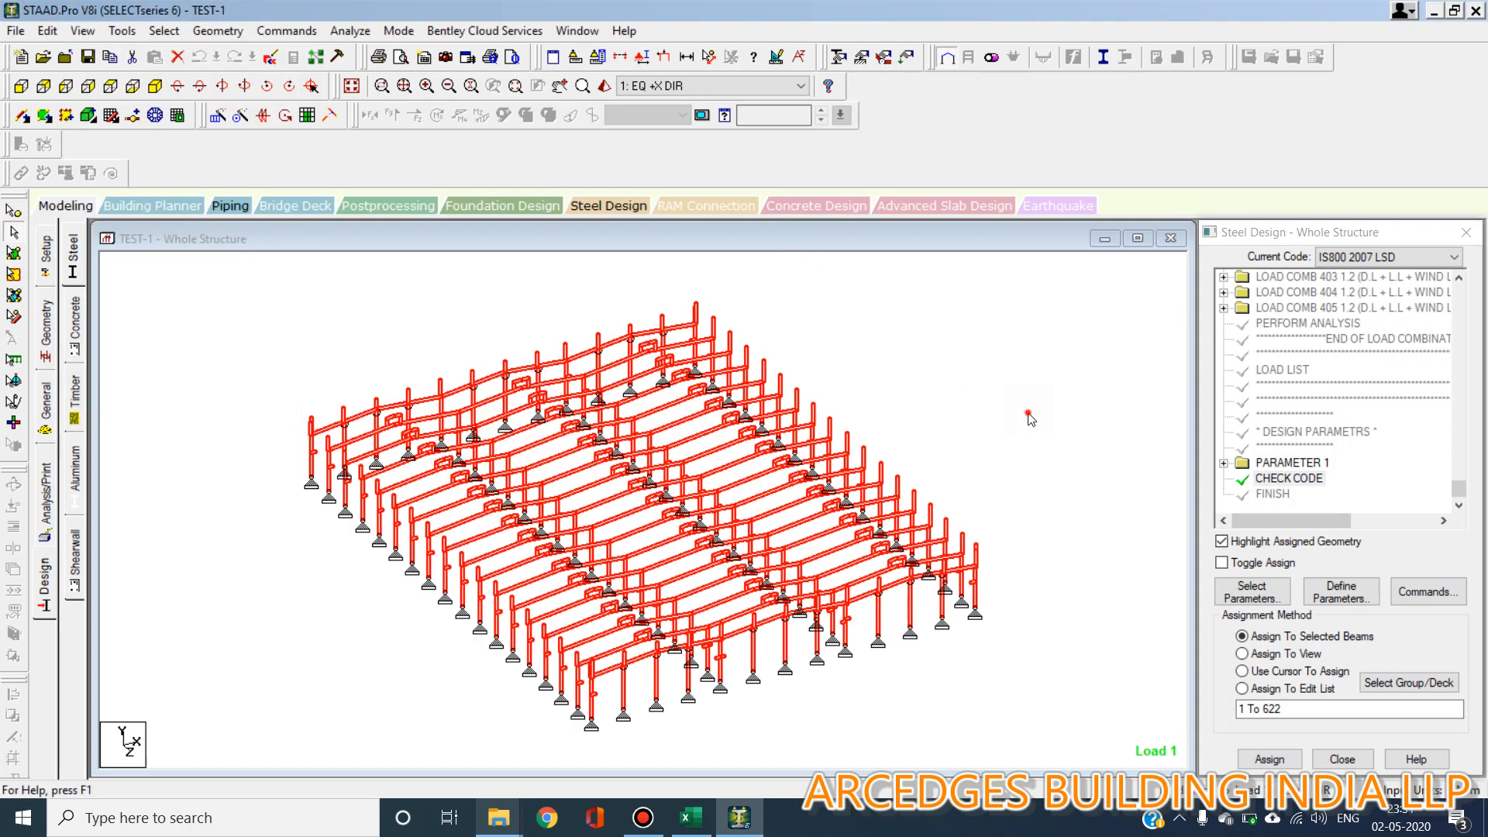
click(1030, 426)
Inspect the isolated frames and the end frame's corner with its fascia posts up close, and restore the whole structure view
scroll(370, 411, up, 3)
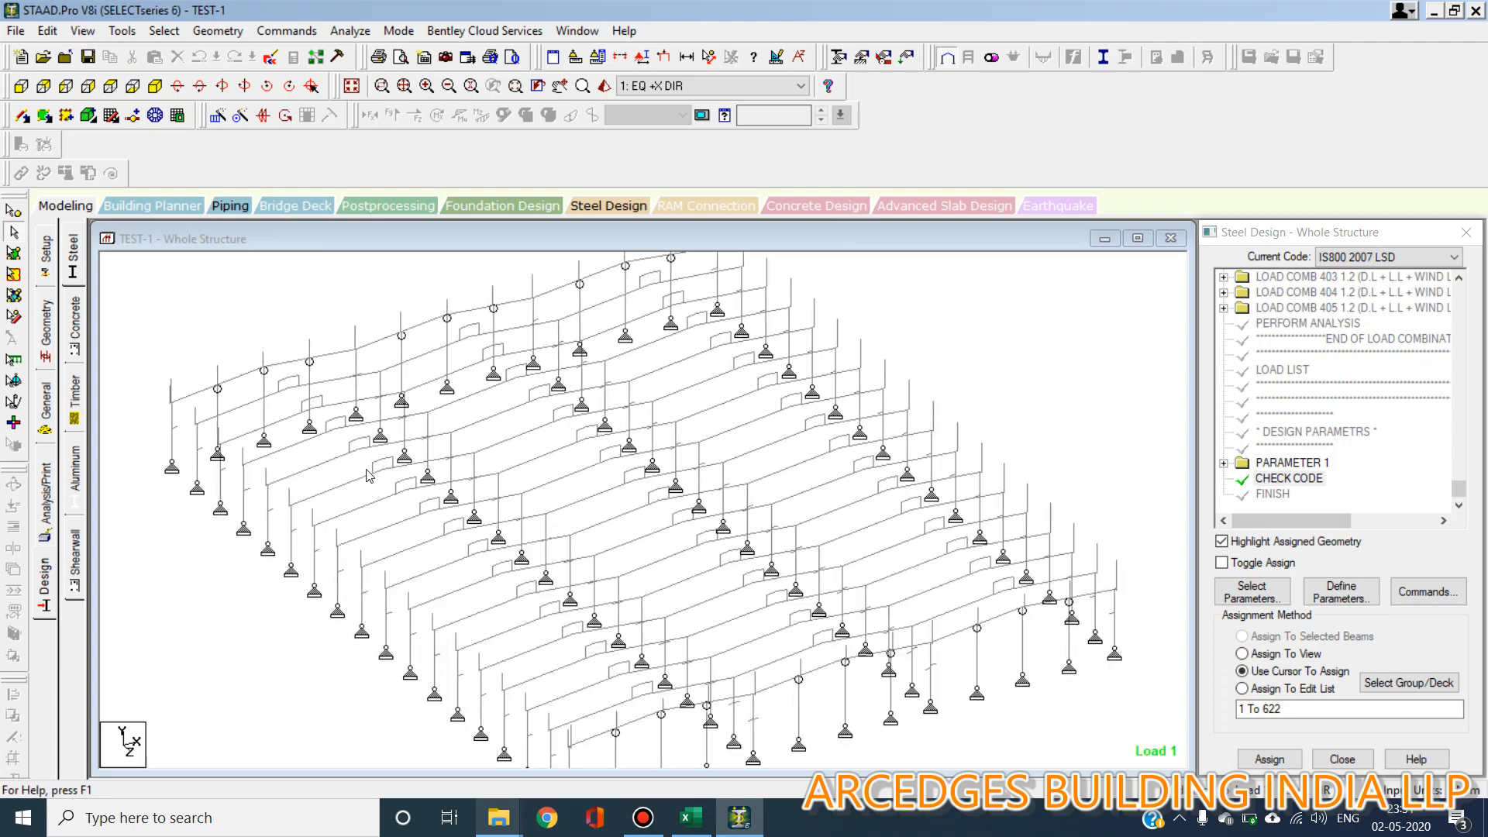
scroll(650, 514, down, 2)
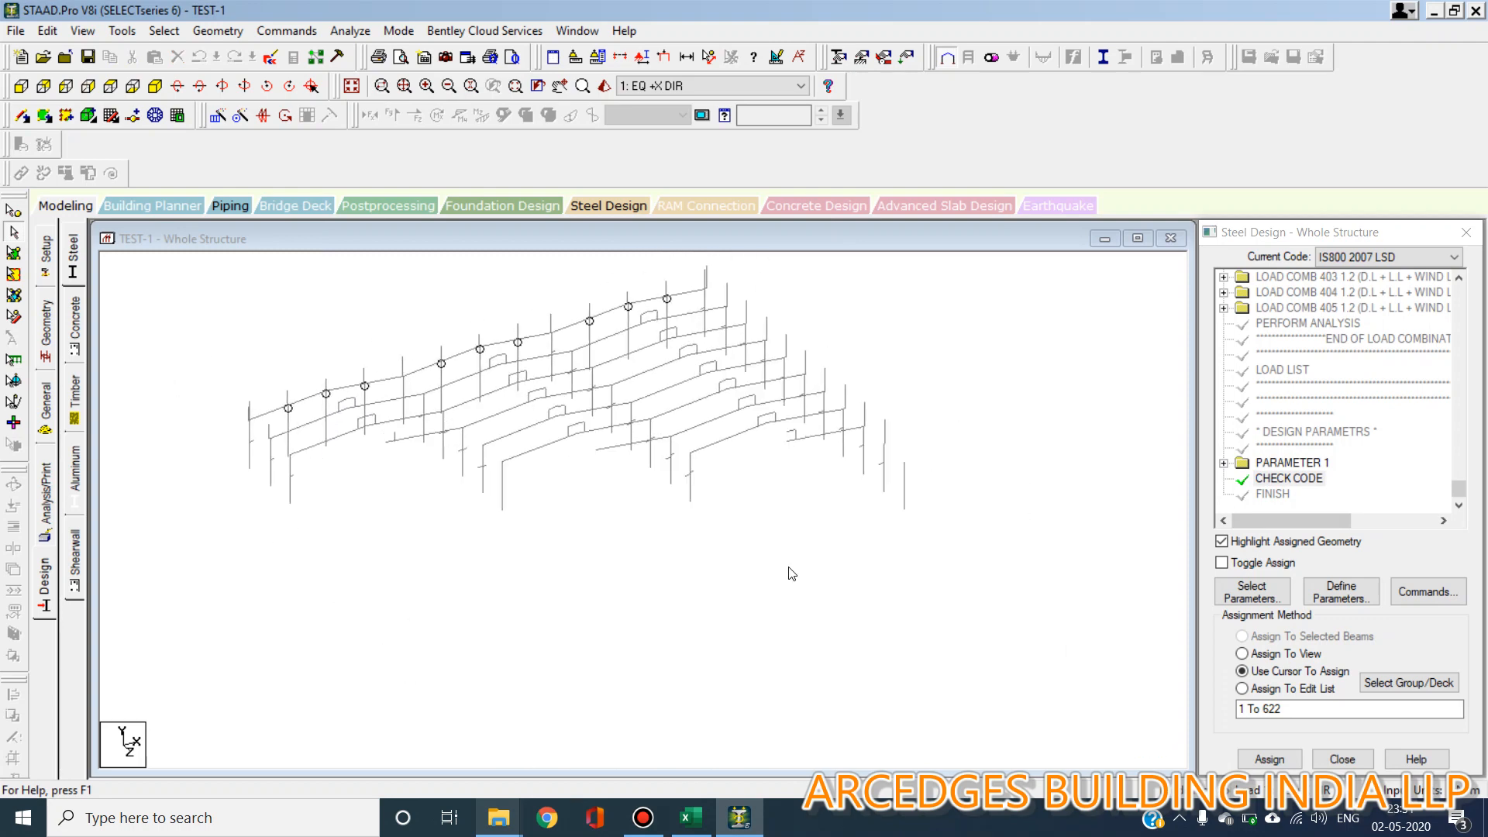
scroll(654, 339, down, 1)
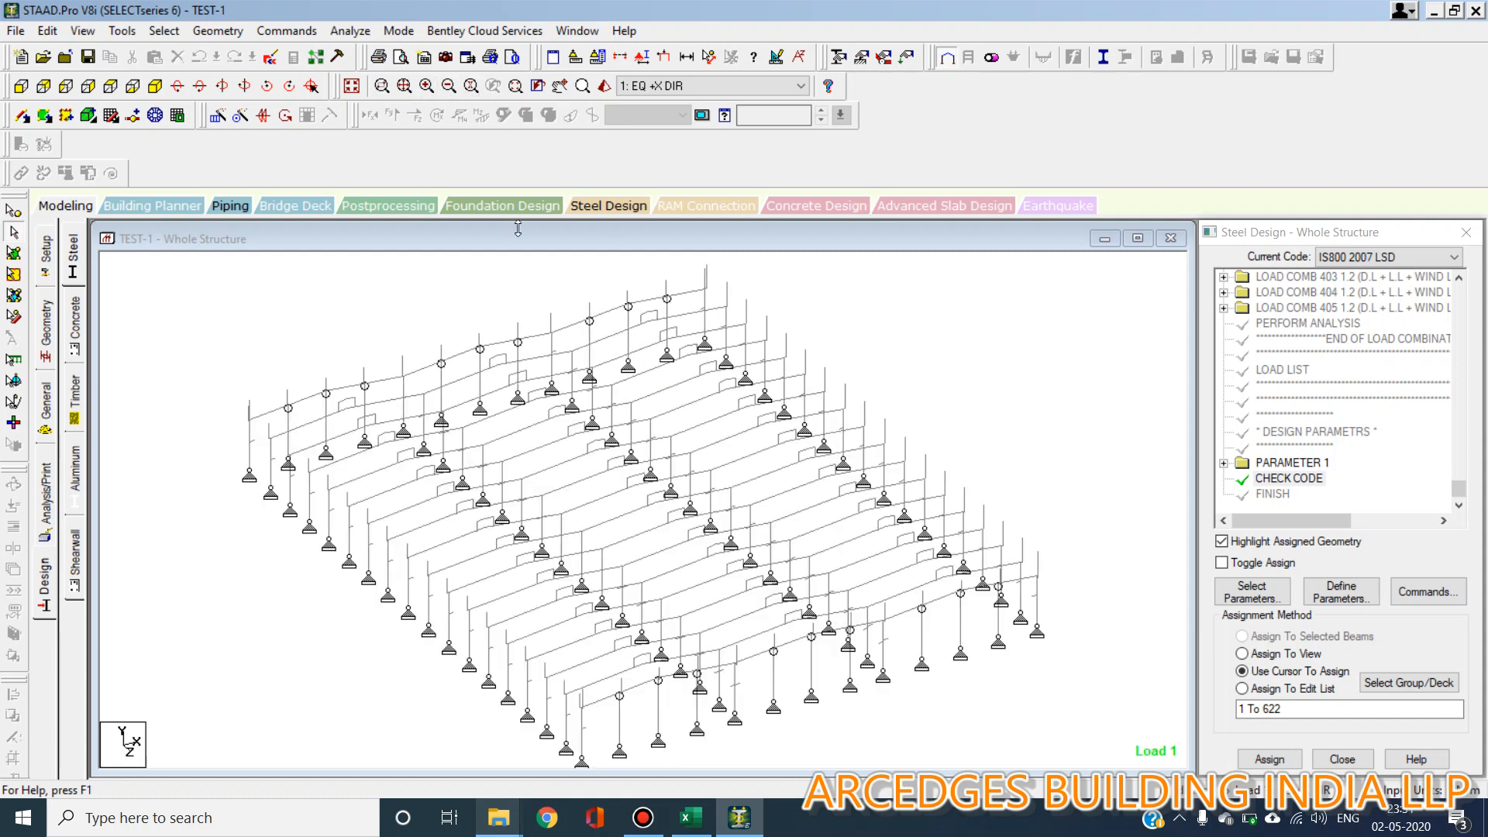
click(516, 90)
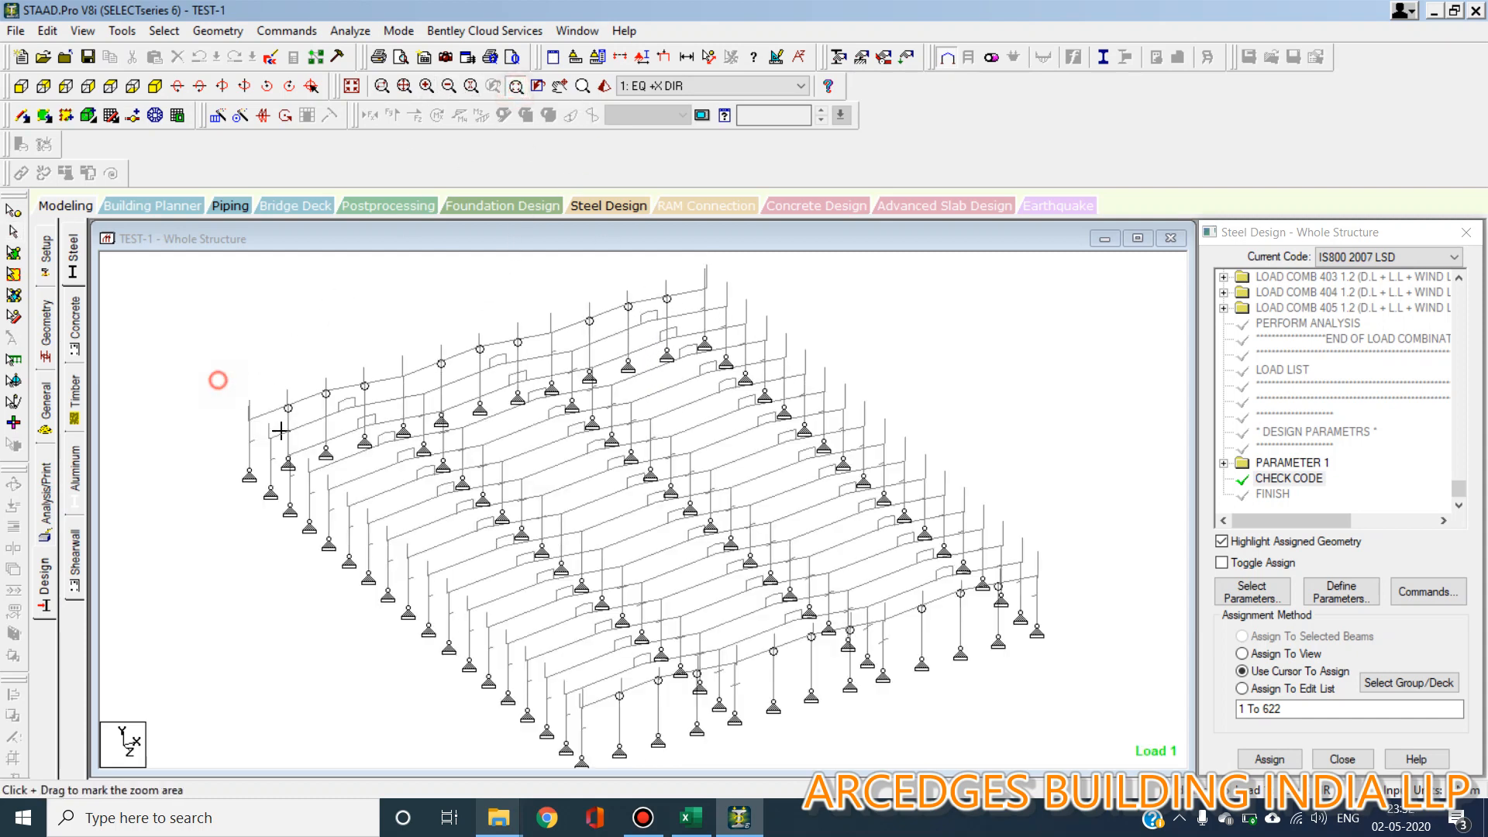
drag(217, 376, 328, 462)
scroll(585, 528, up, 3)
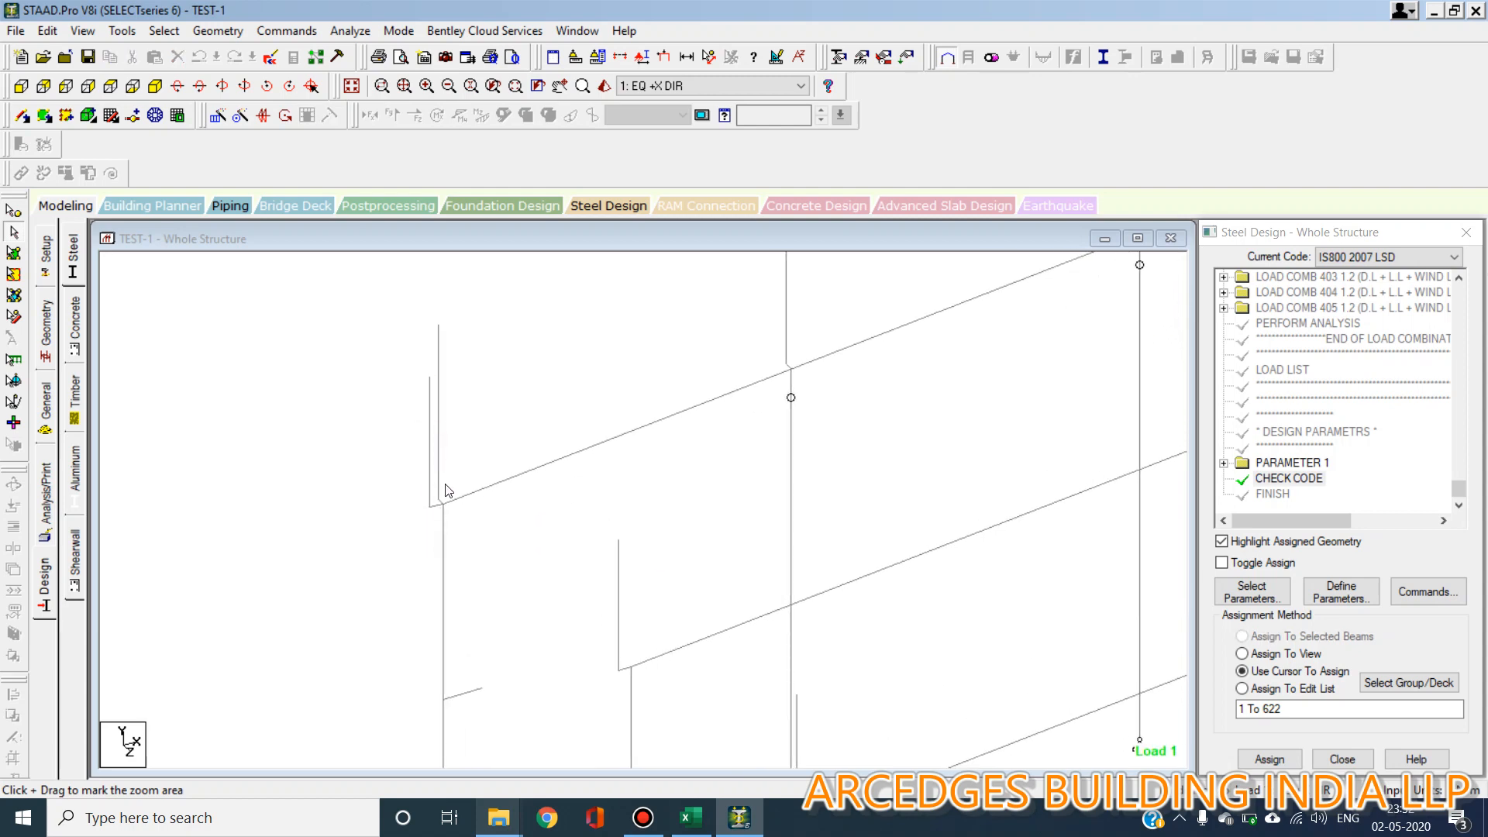
scroll(458, 477, down, 4)
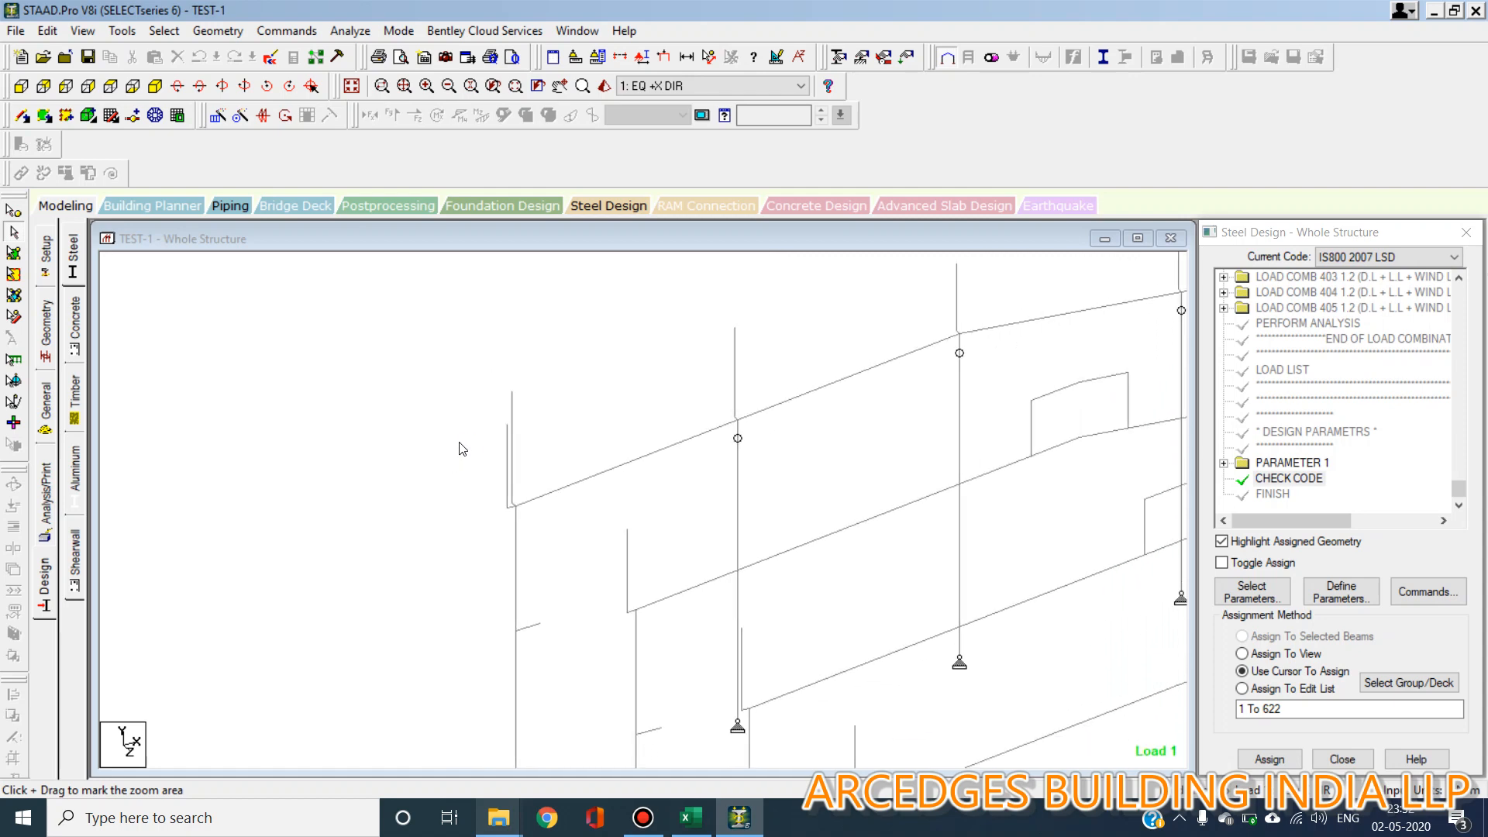
scroll(462, 448, down, 1)
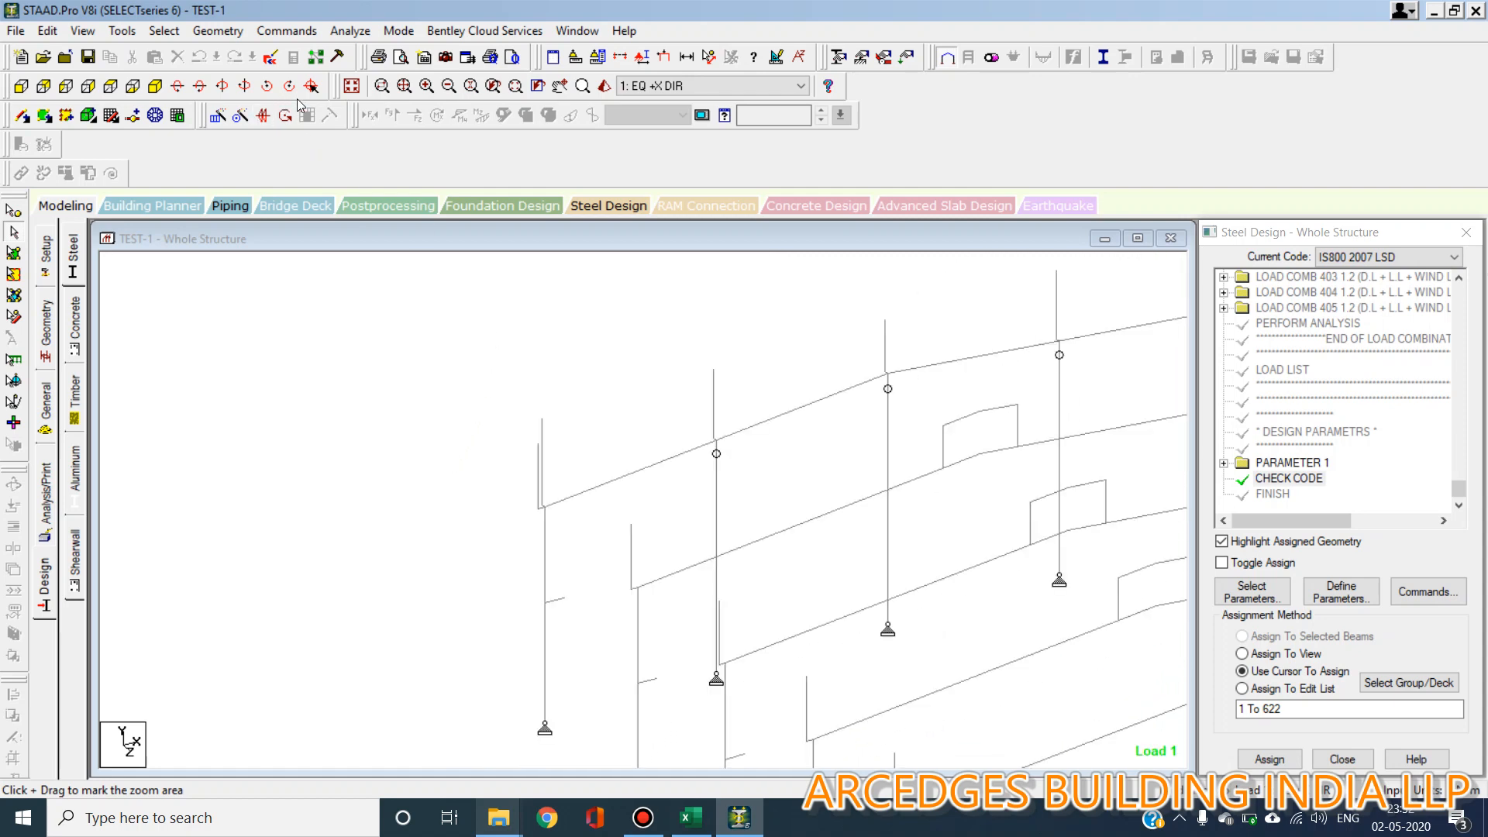
click(351, 87)
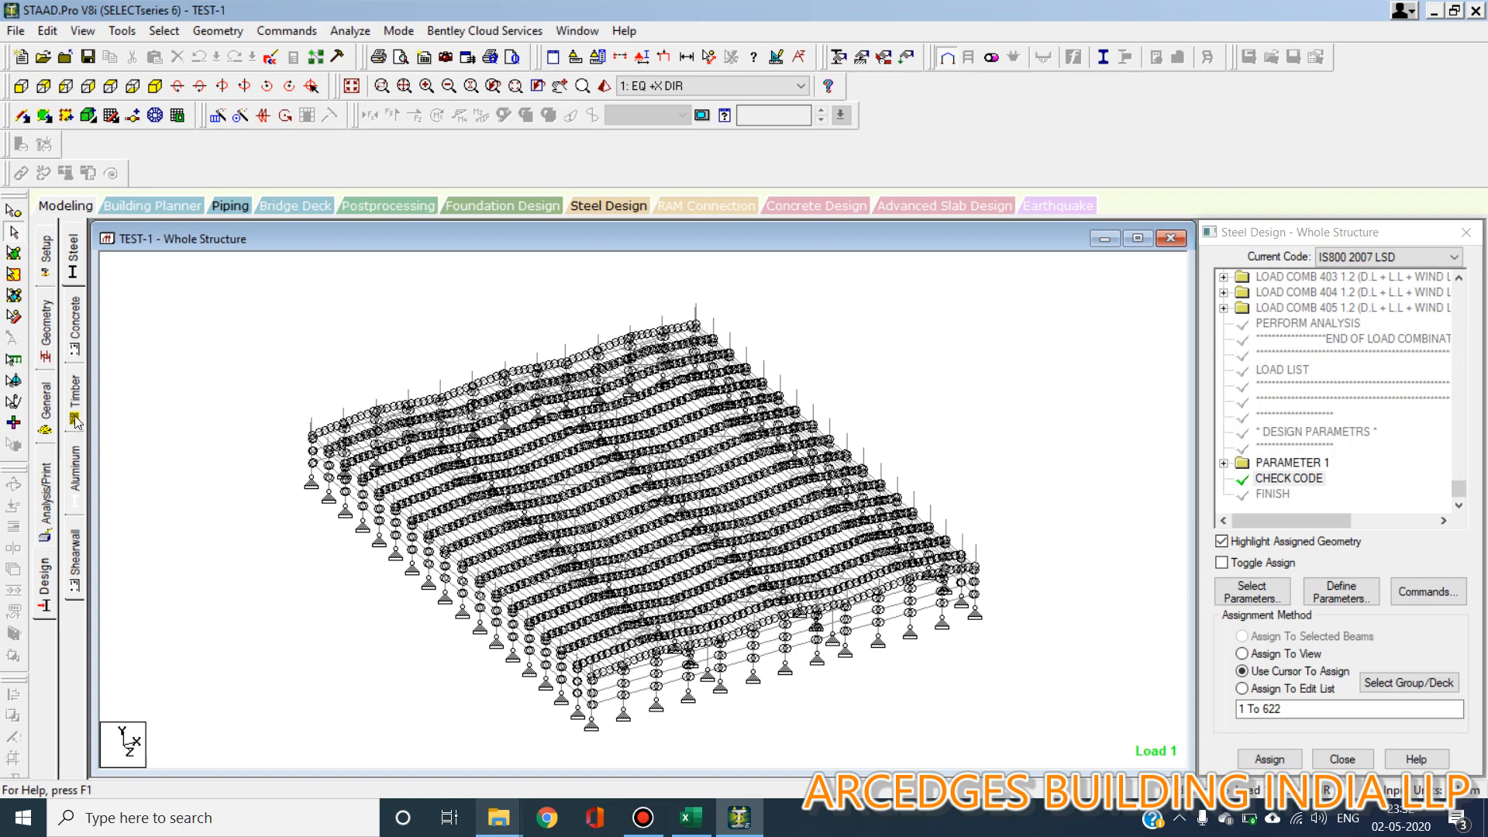
Return to the general member specifications and pick out the members assigned the START MY MZ release
click(43, 408)
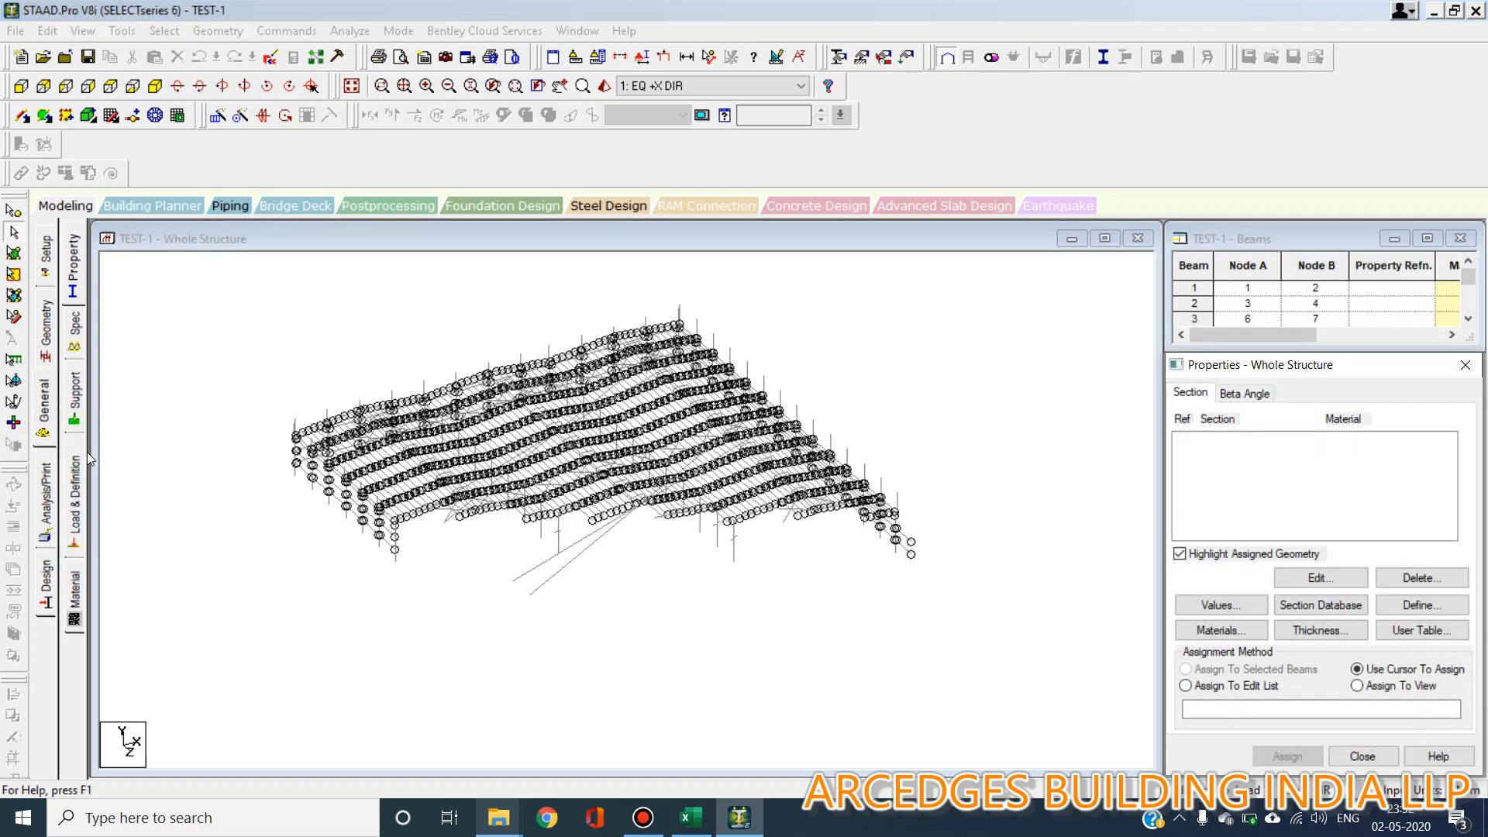
click(71, 331)
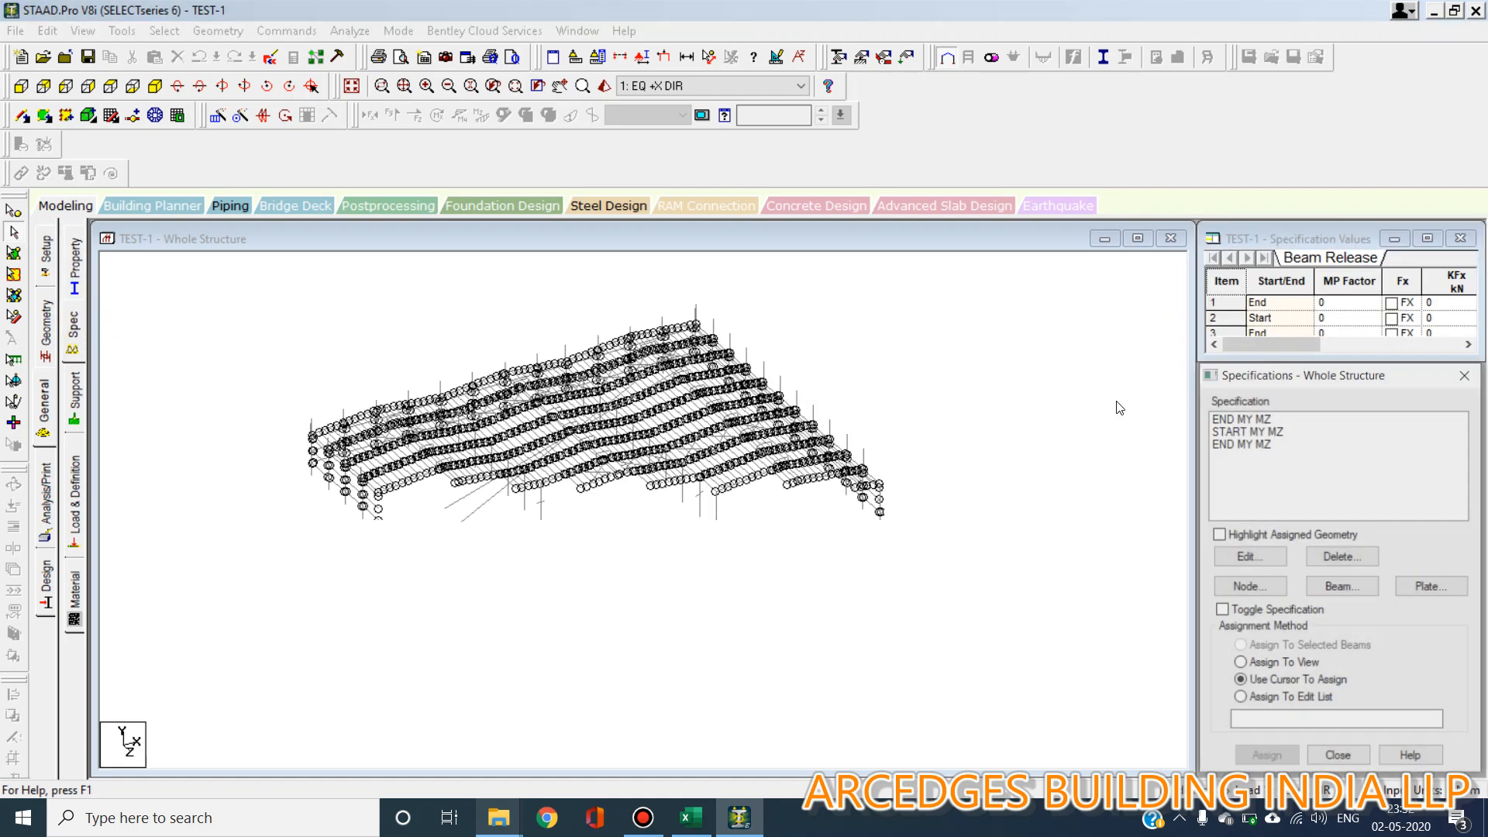
click(1272, 431)
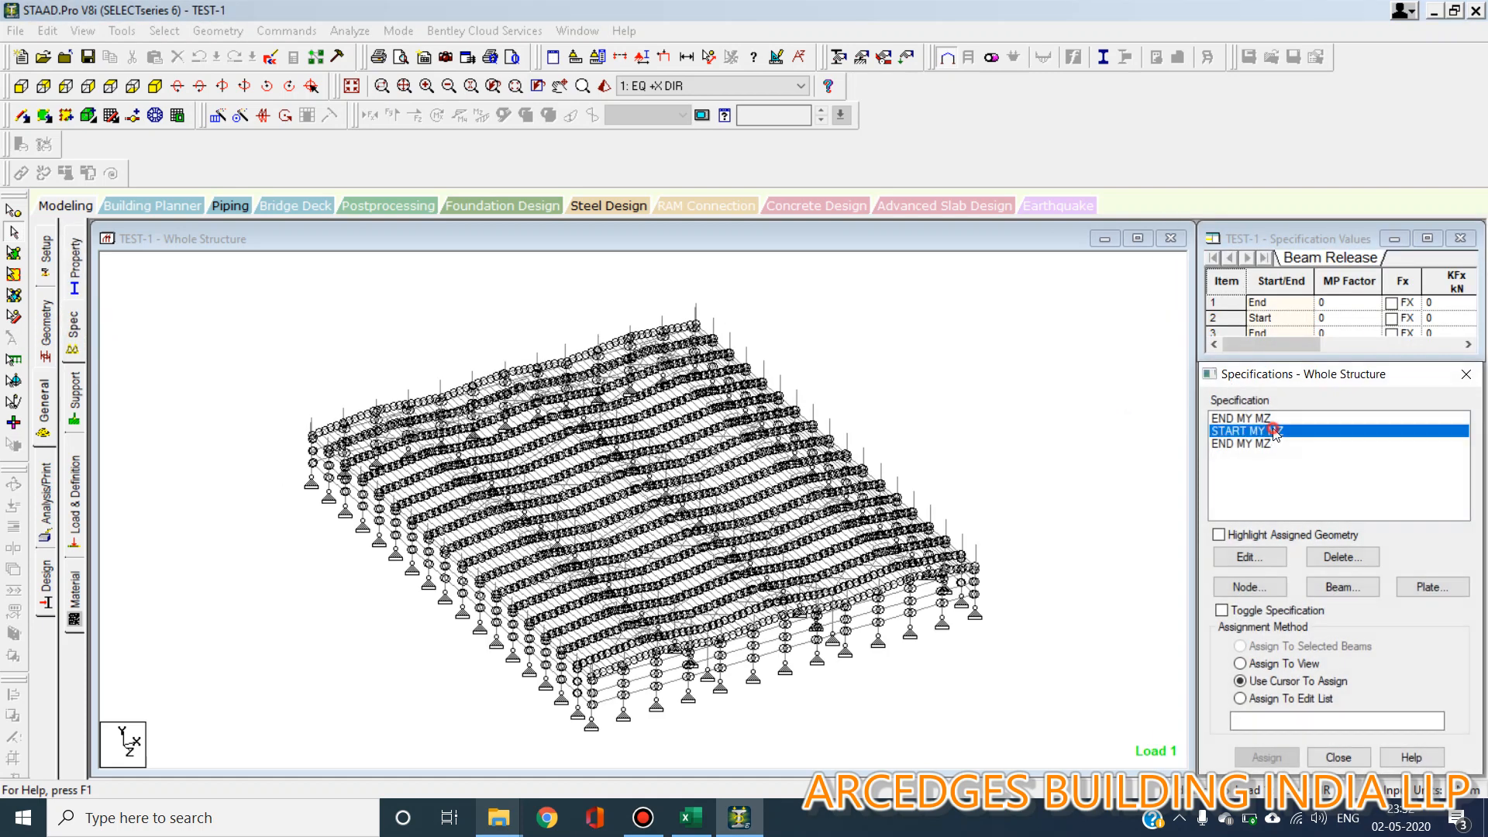
click(1018, 425)
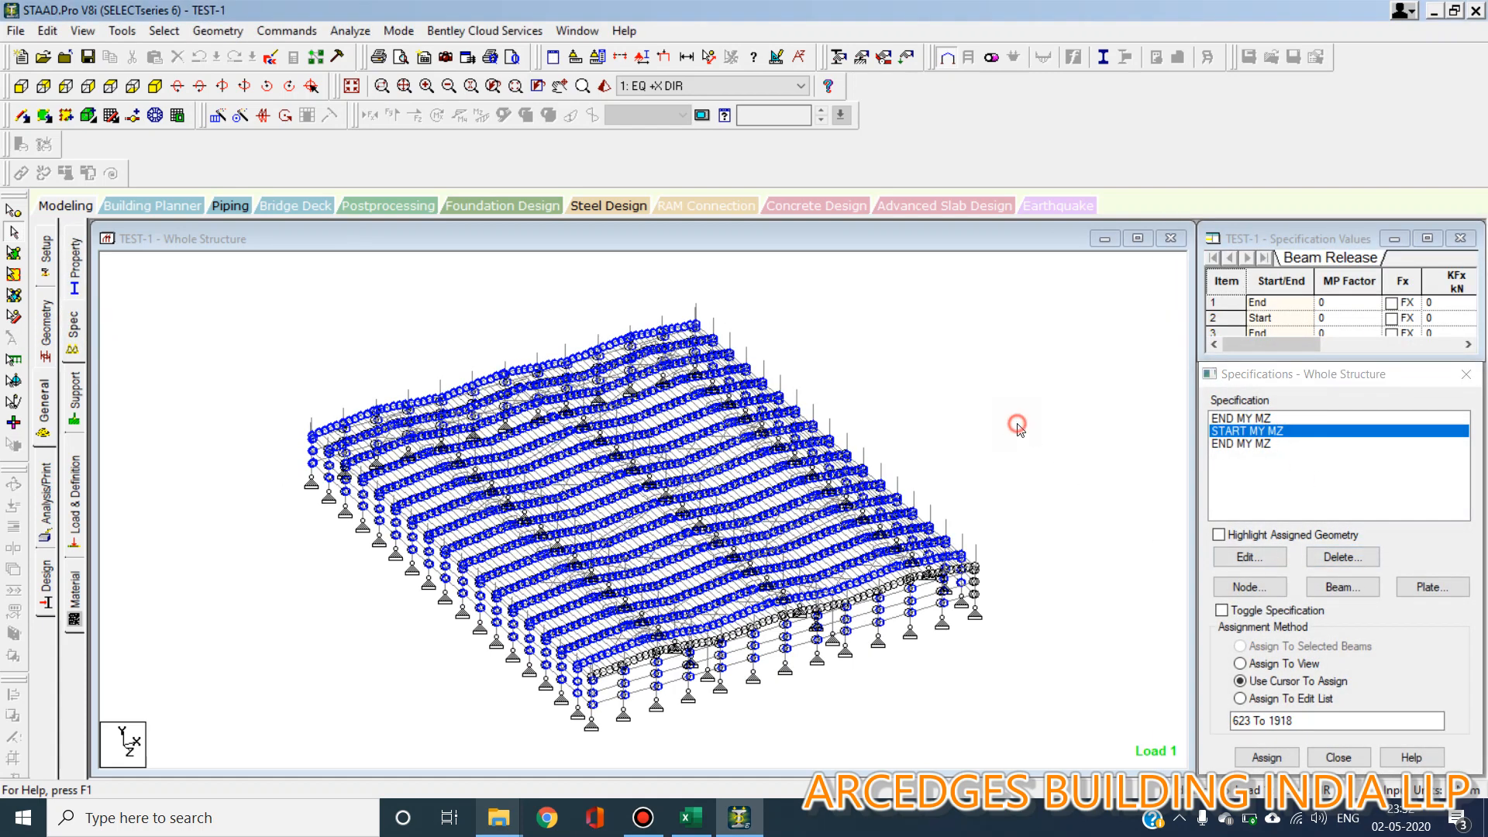
Turn off the beam Releases labels in the structure diagram settings and open the load and definition list
right_click(990, 394)
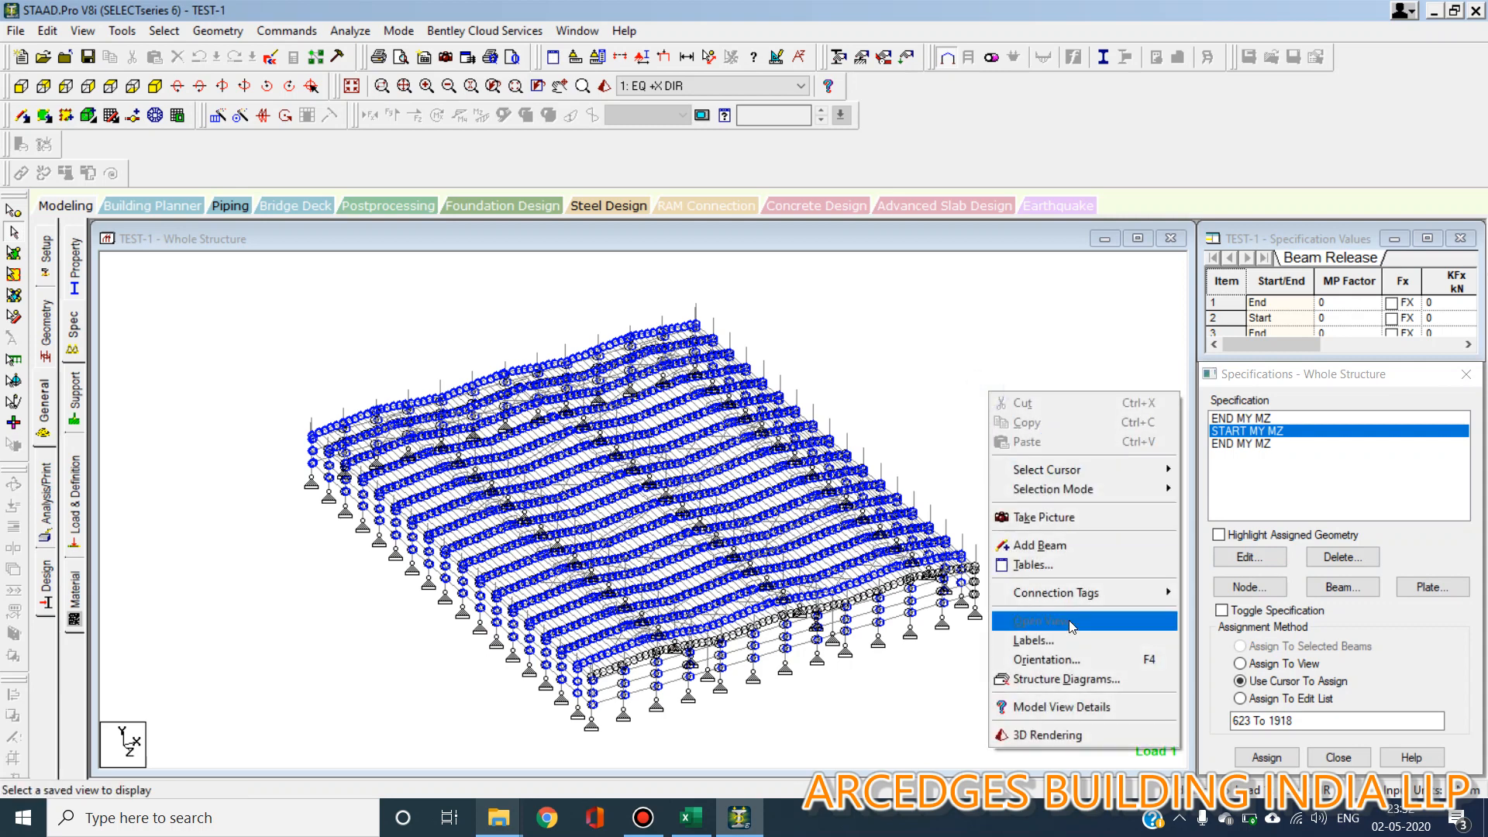
click(1065, 680)
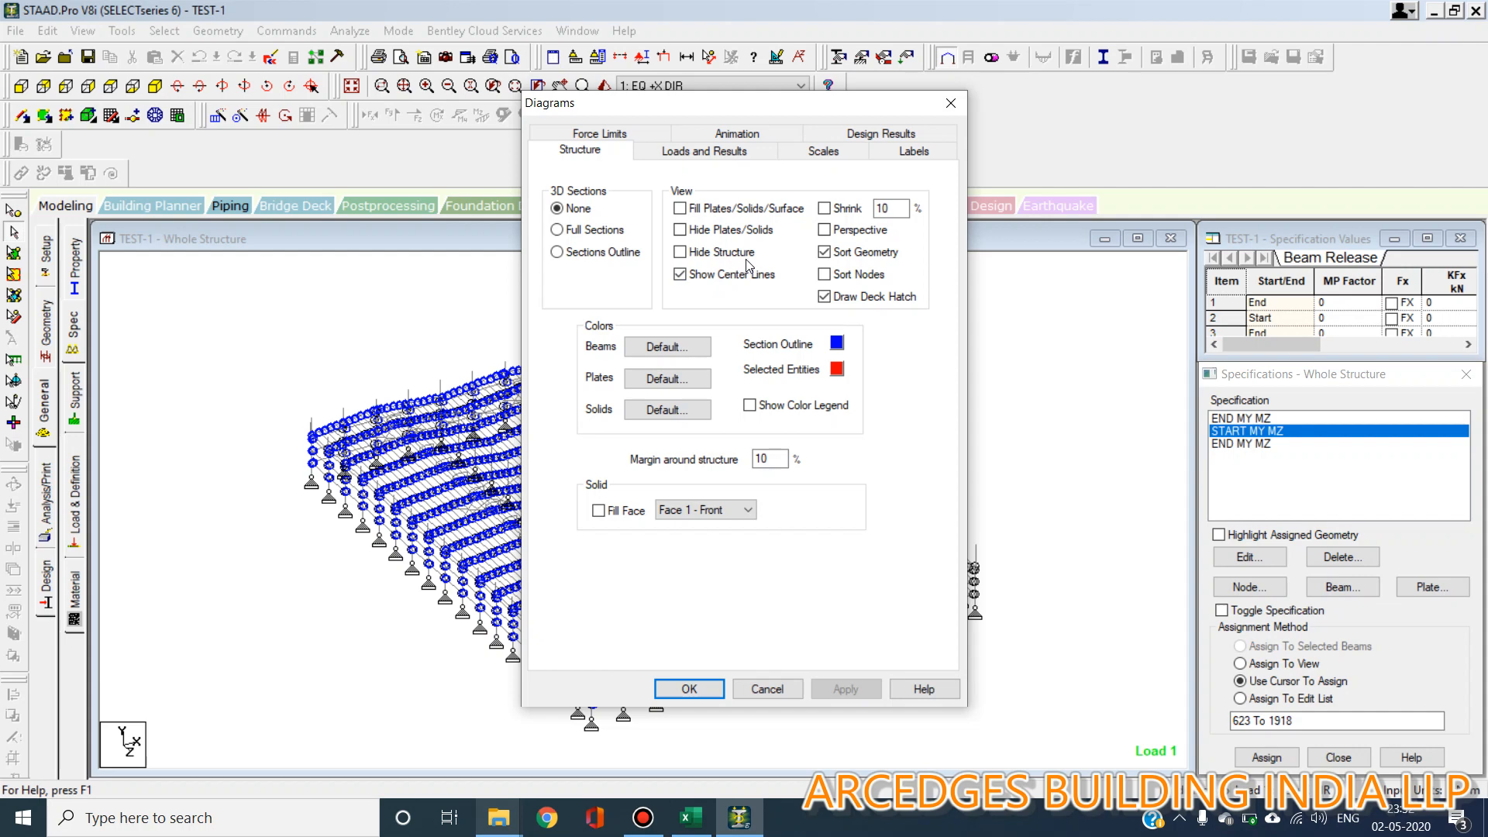
click(891, 154)
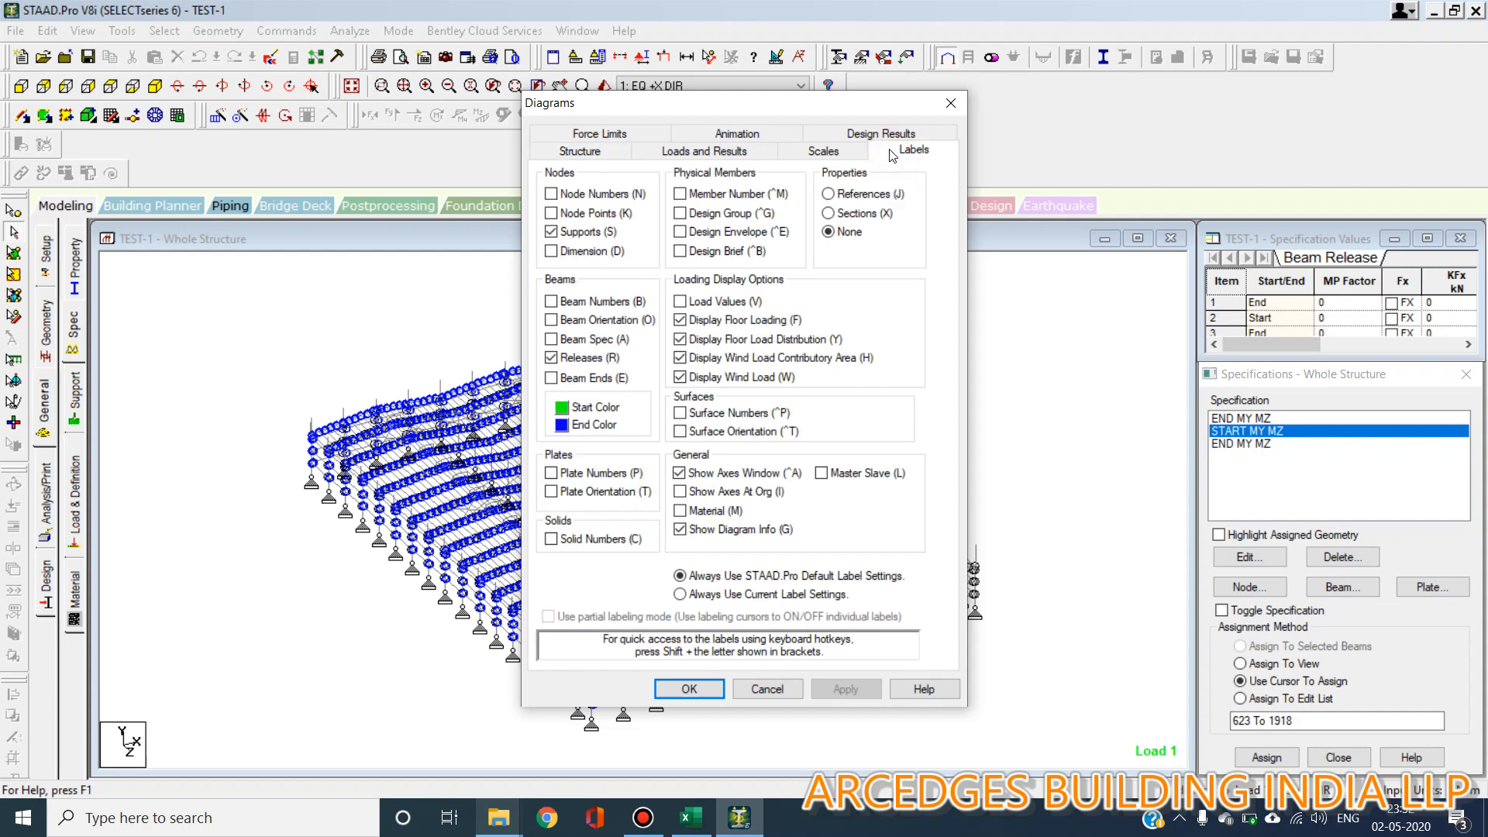
click(593, 357)
click(845, 689)
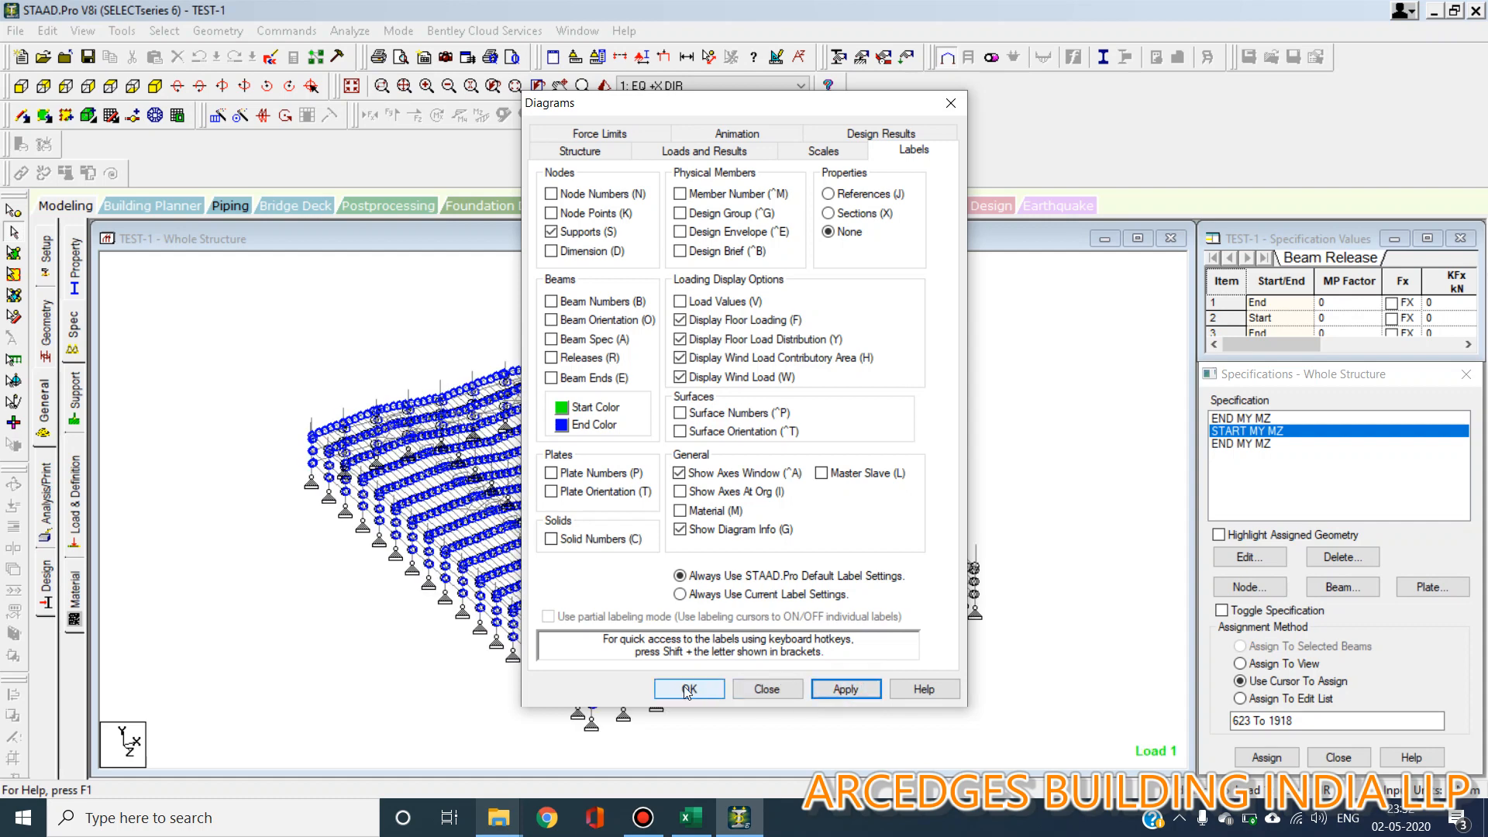
click(688, 689)
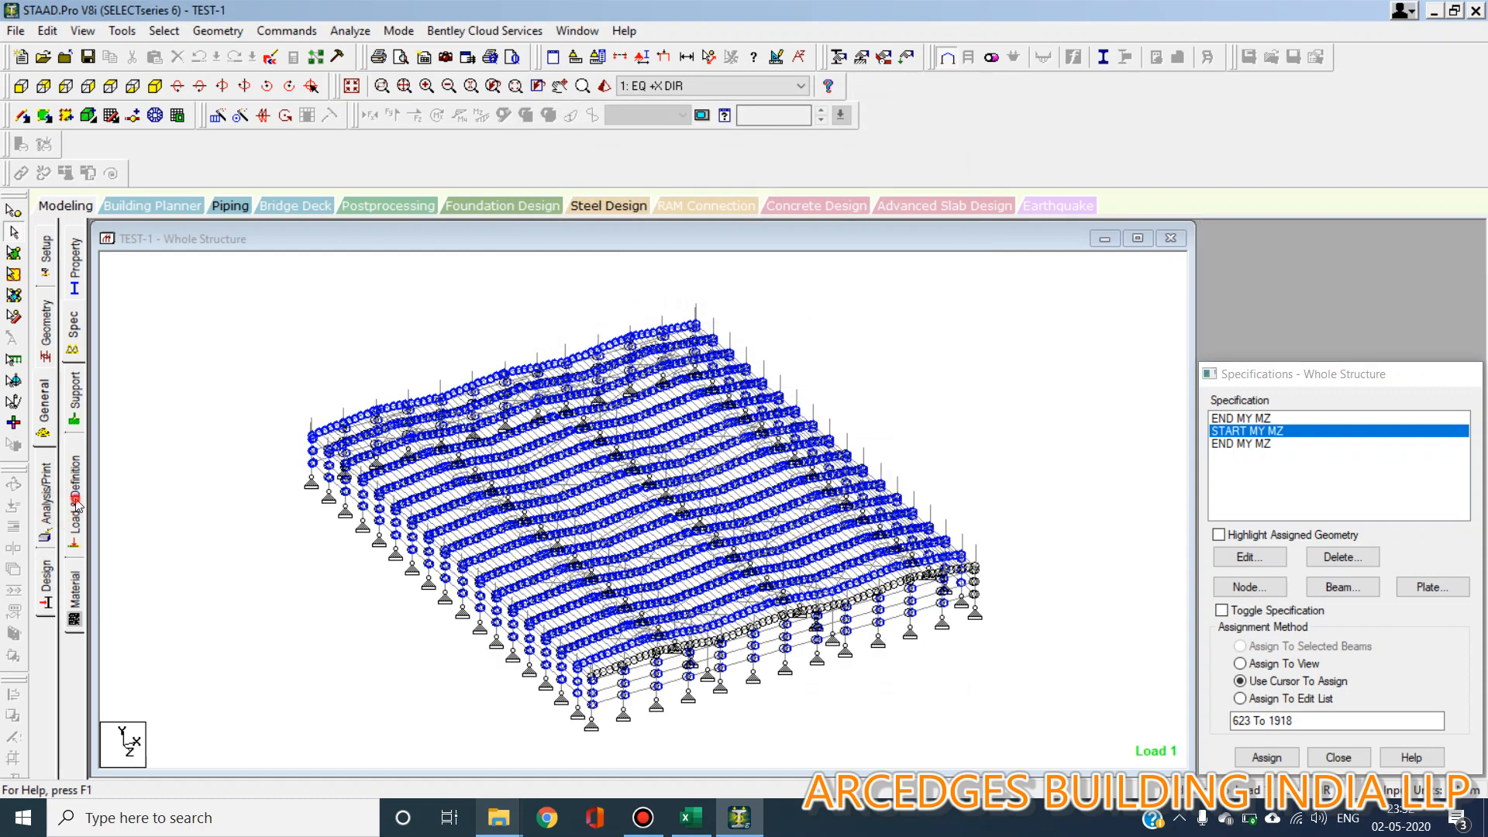
click(77, 504)
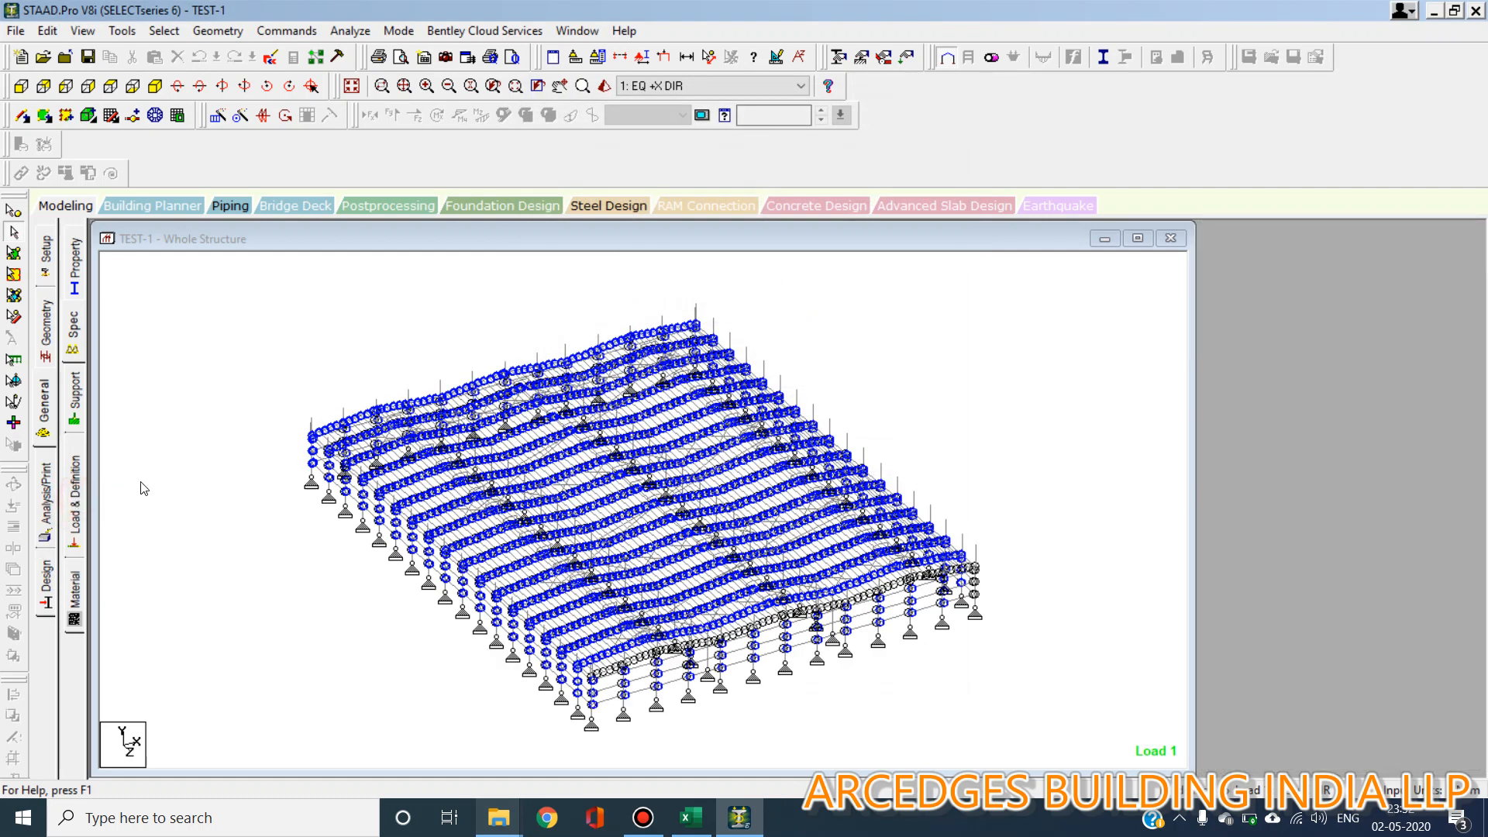
click(77, 491)
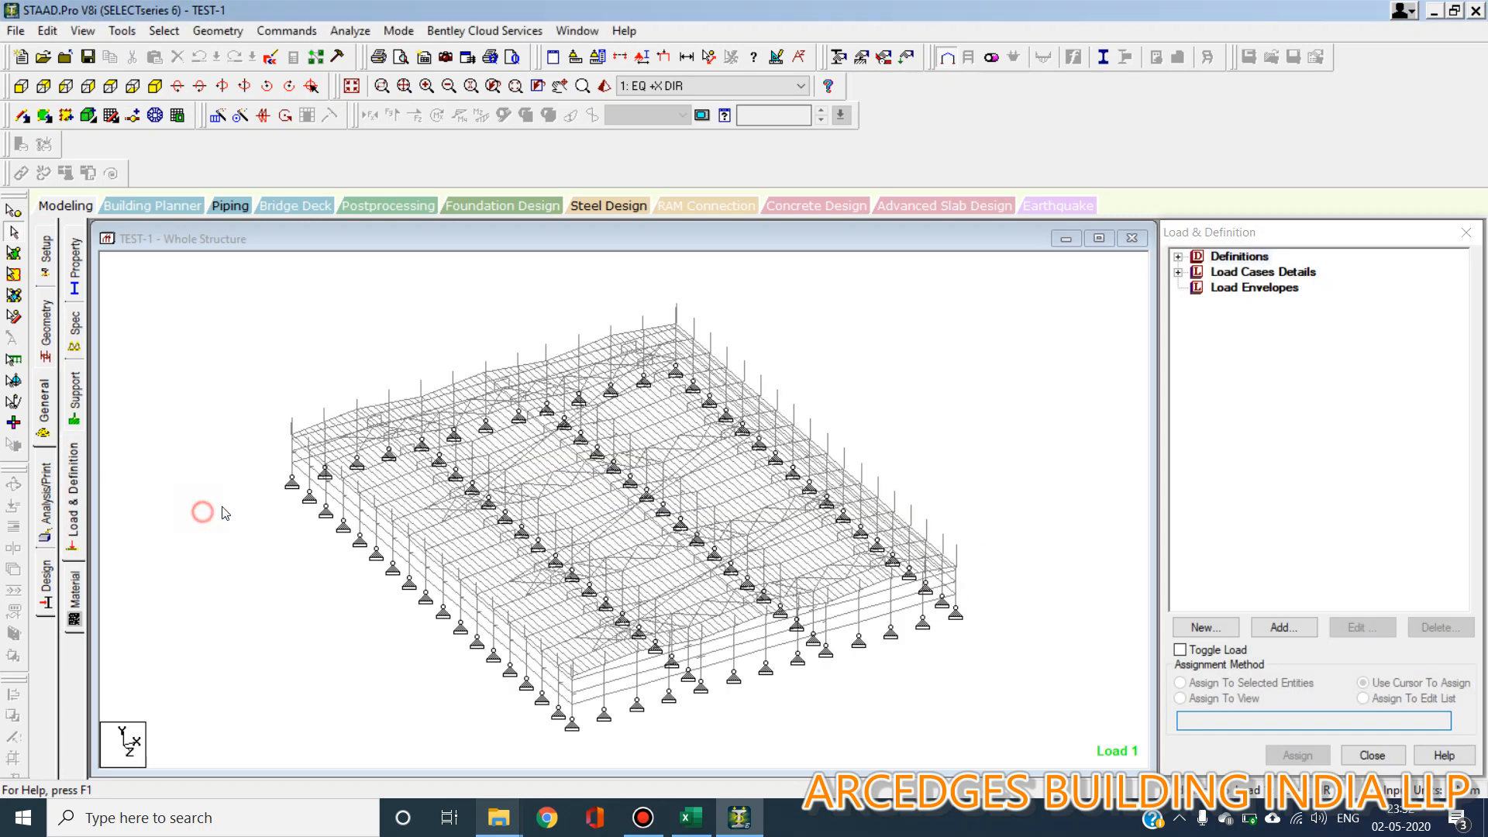
Inspect the roof bracing bays and frame lines of the whole structure in plan view
click(111, 86)
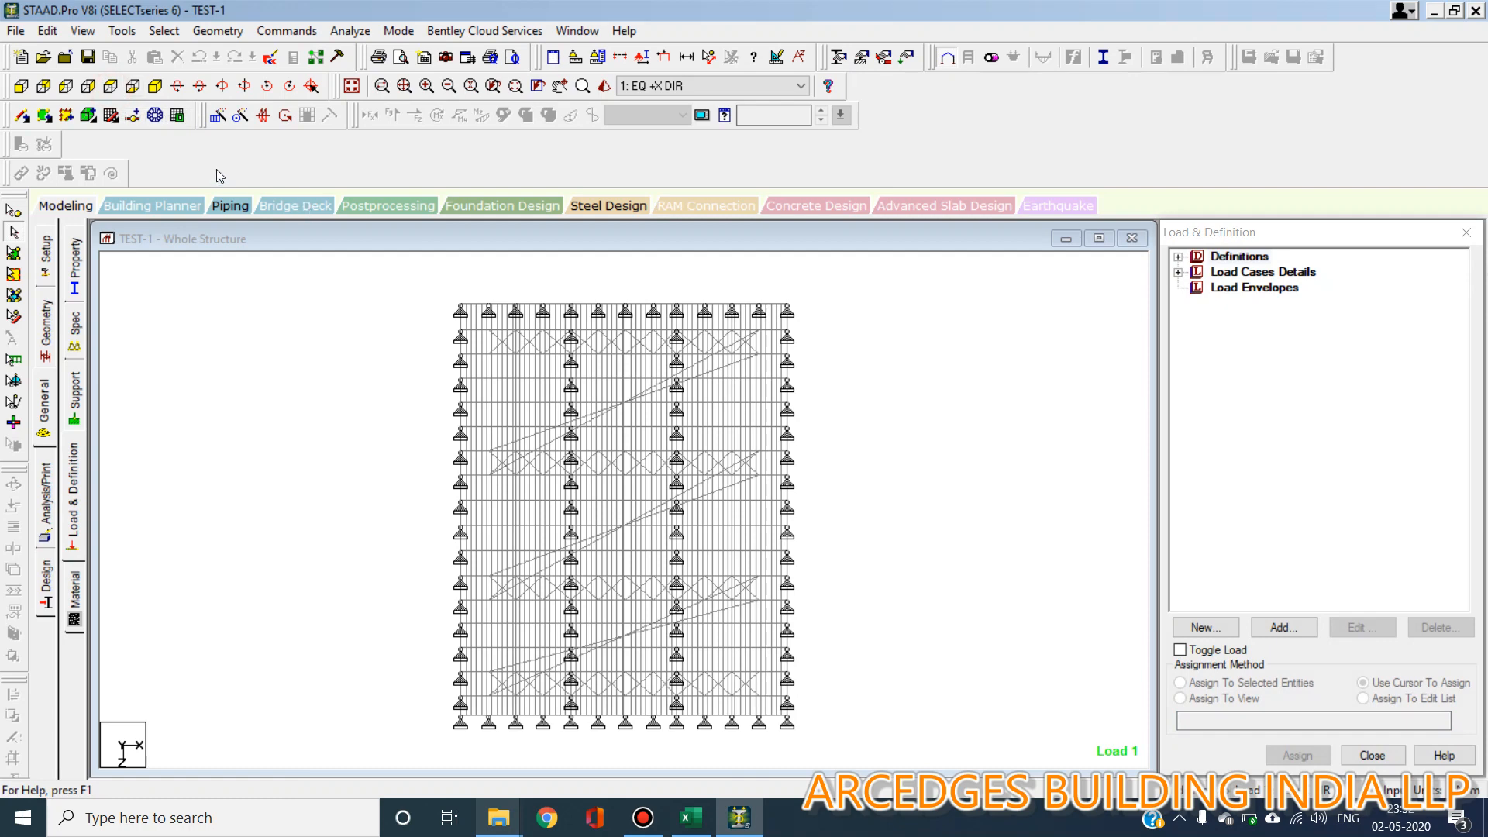
scroll(442, 317, up, 4)
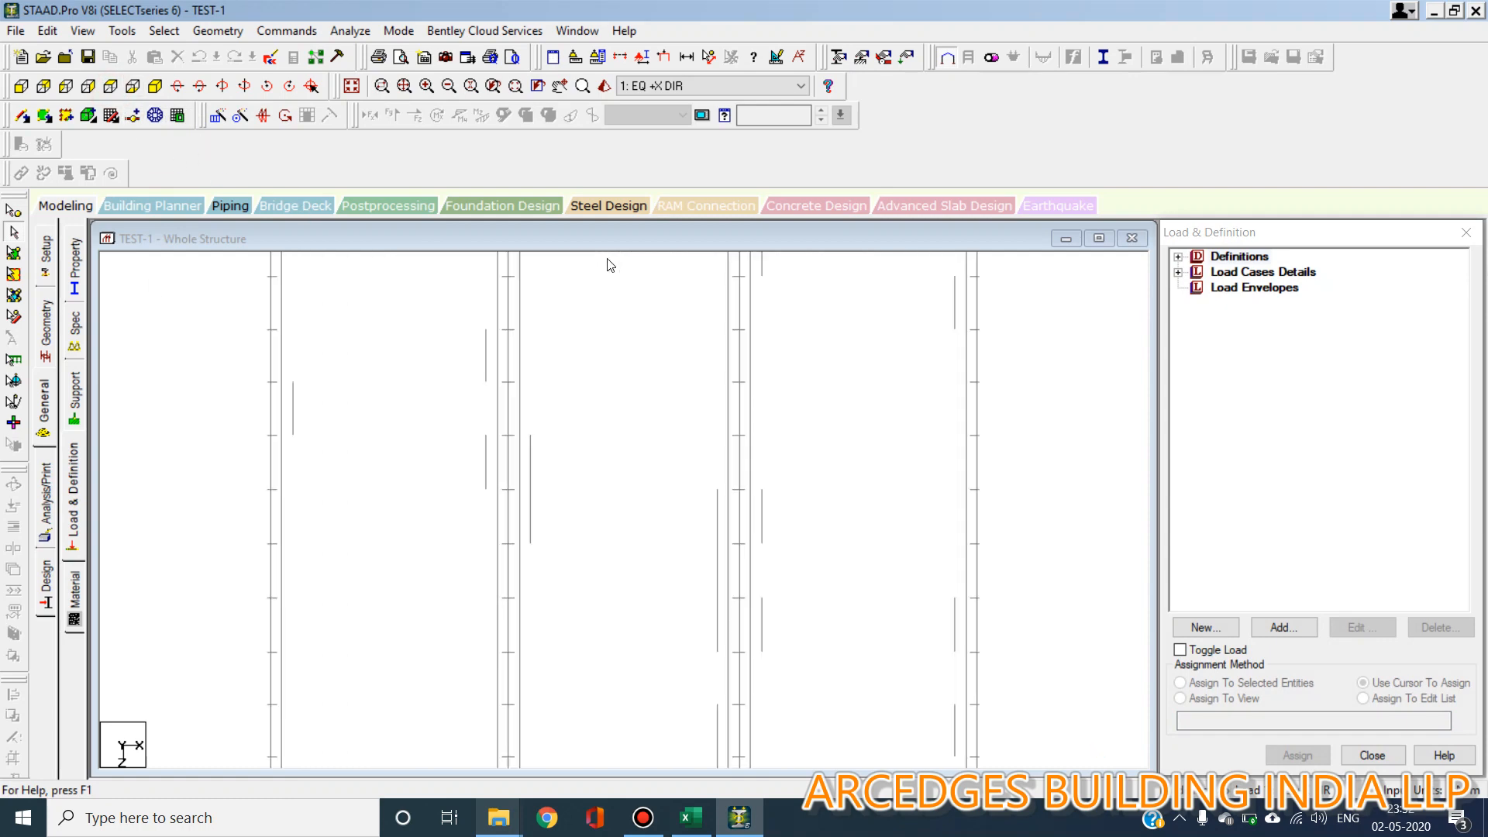
scroll(775, 526, down, 5)
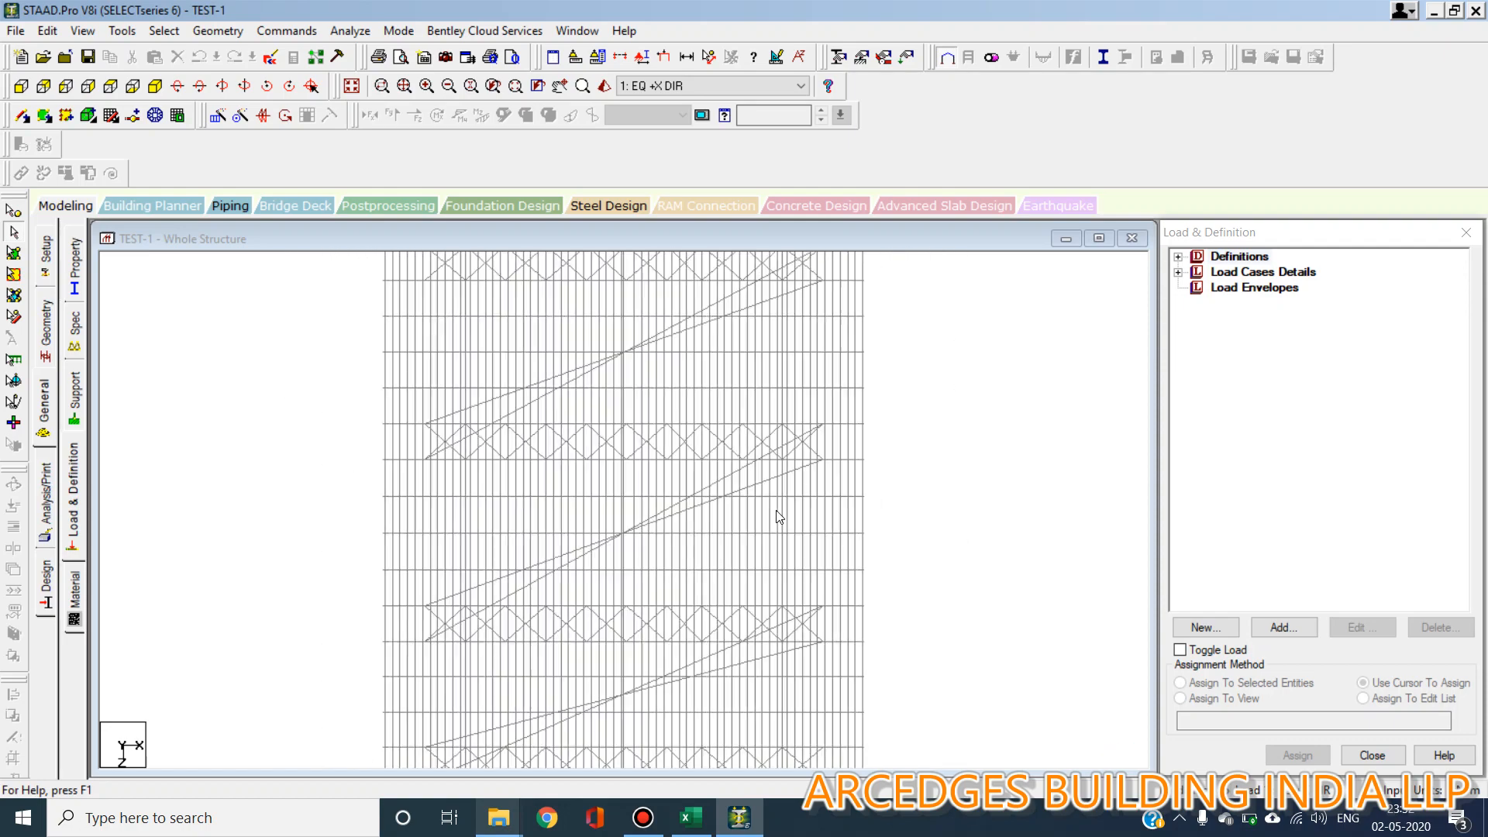
click(155, 86)
click(115, 86)
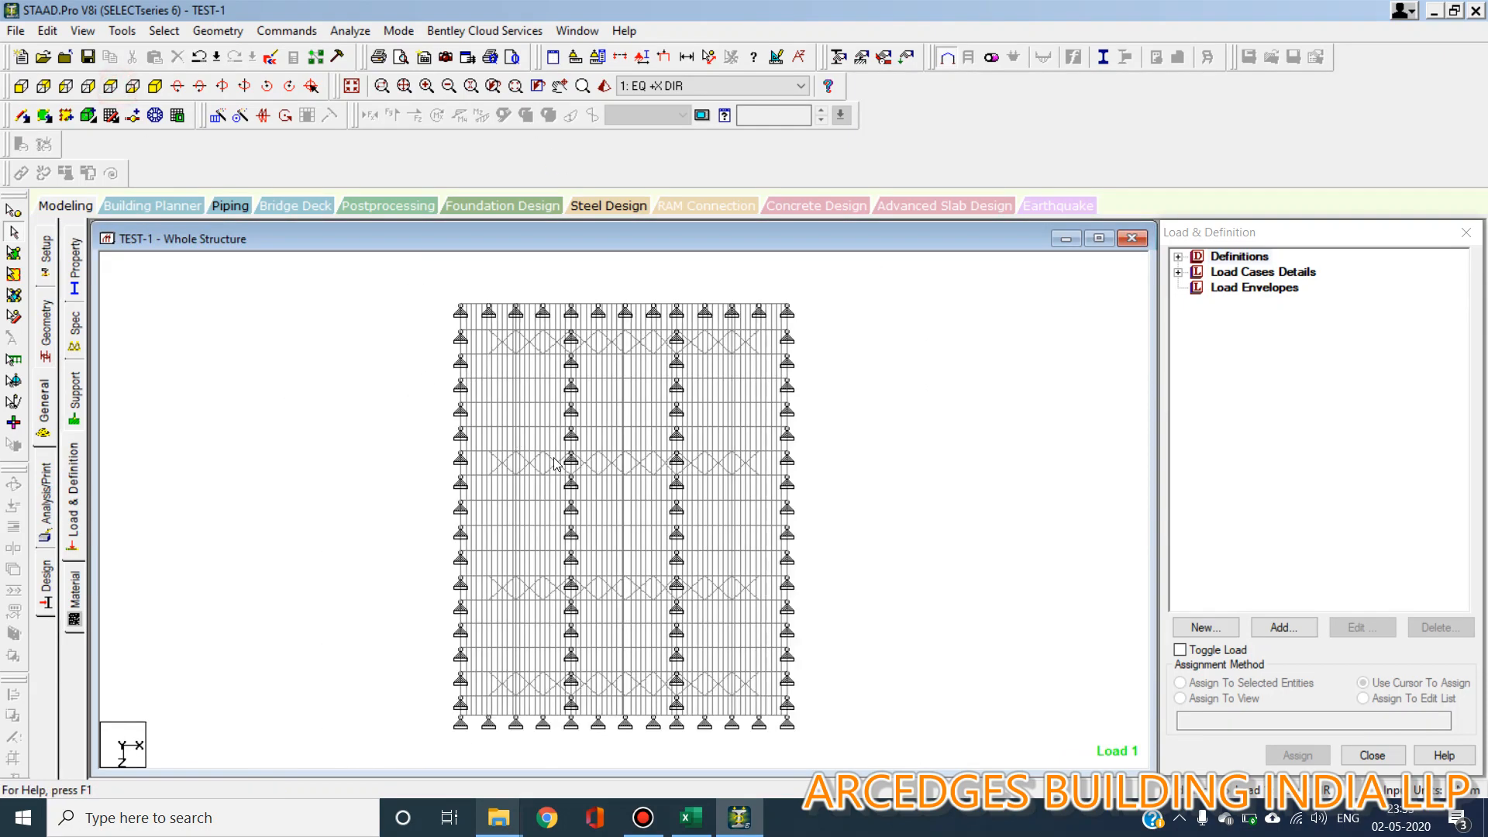
scroll(698, 598, up, 1)
scroll(587, 738, down, 1)
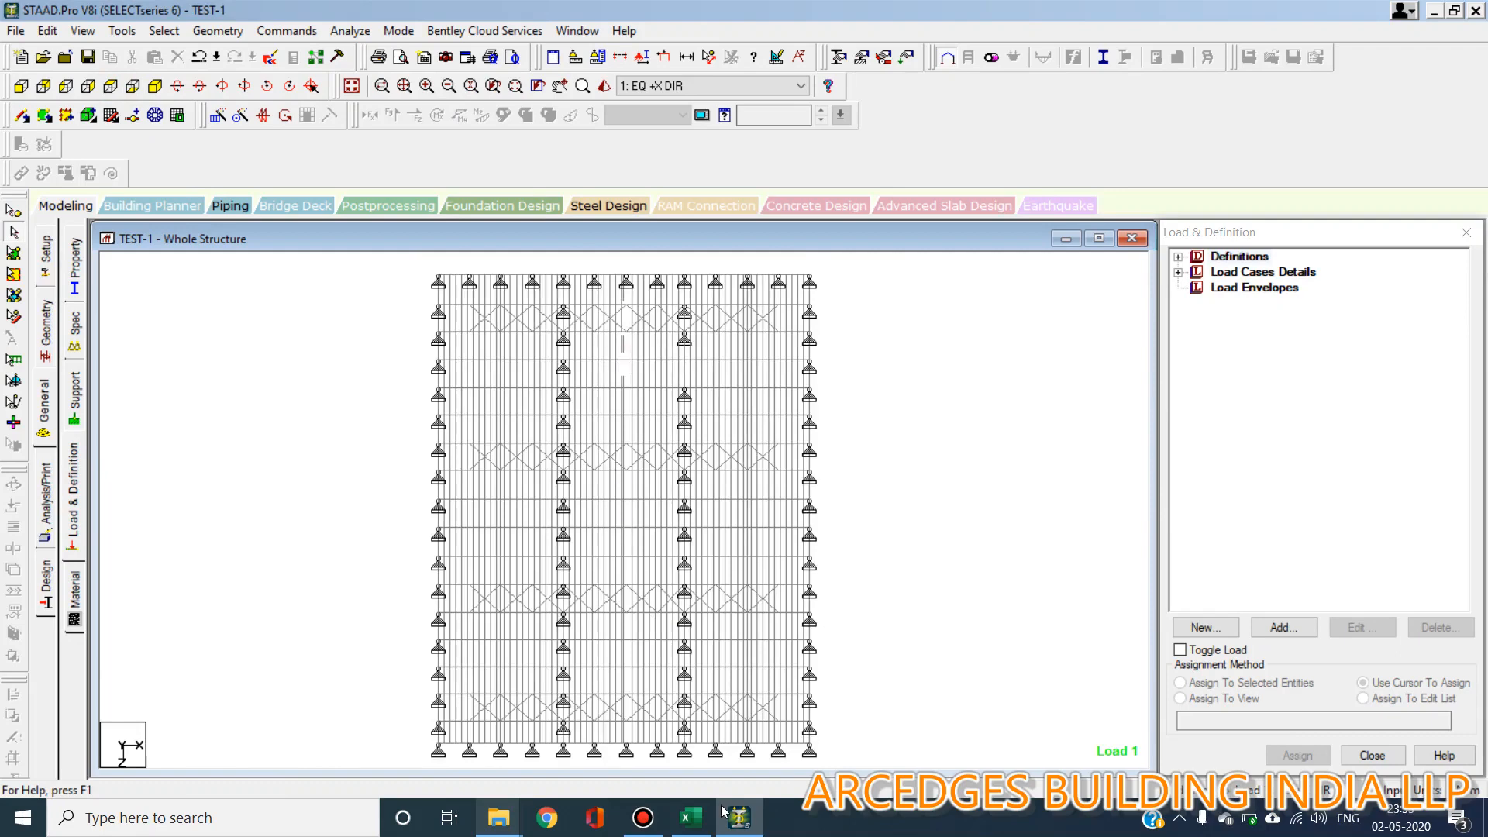
Switch to the PEB BUILDER 3D workbook in Excel and review the bracing, fascia and end wall column inputs on the EW COLS sheet
click(690, 817)
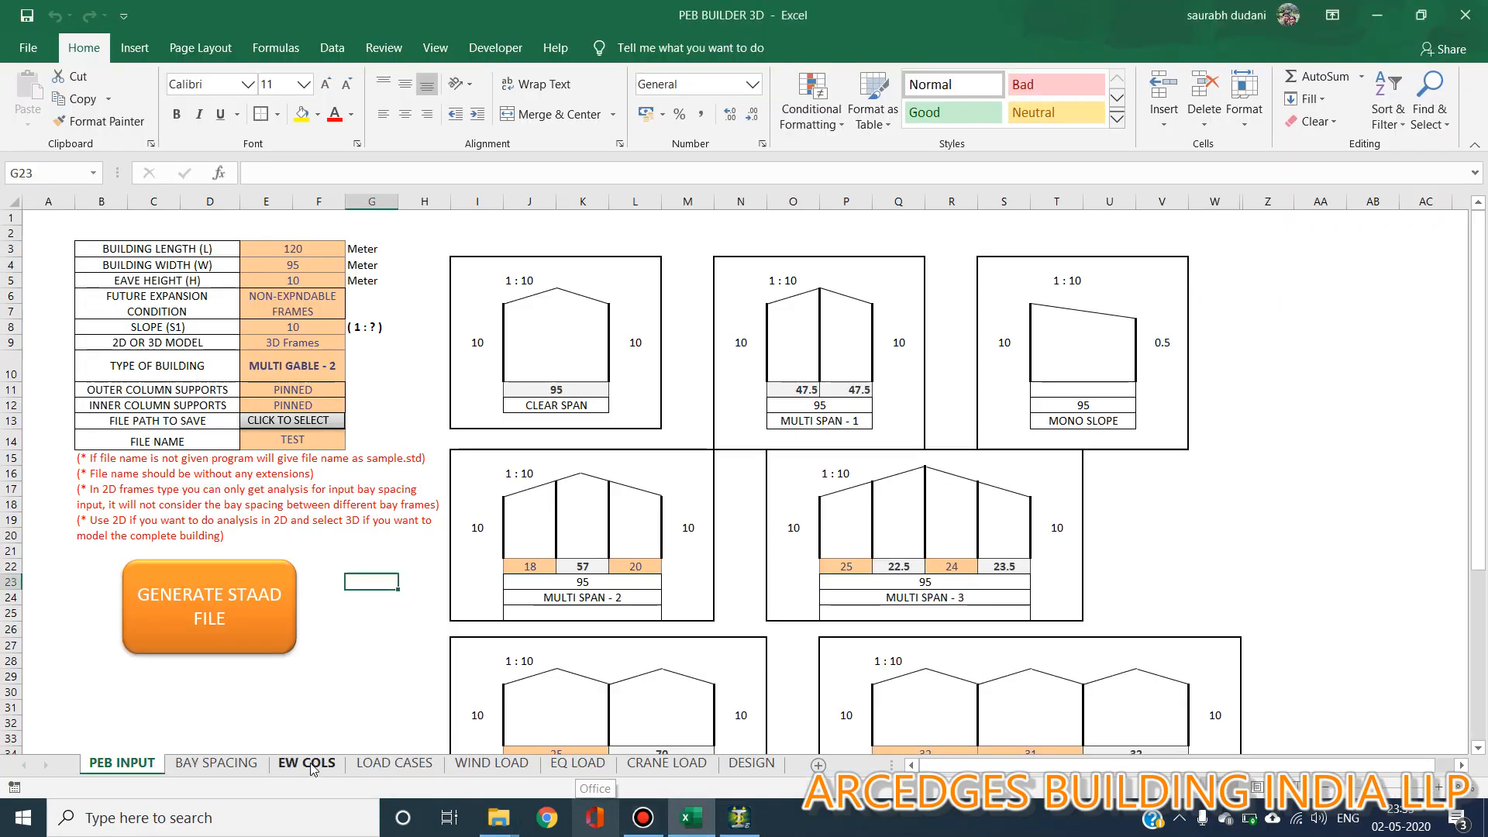
click(307, 762)
scroll(286, 671, down, 10)
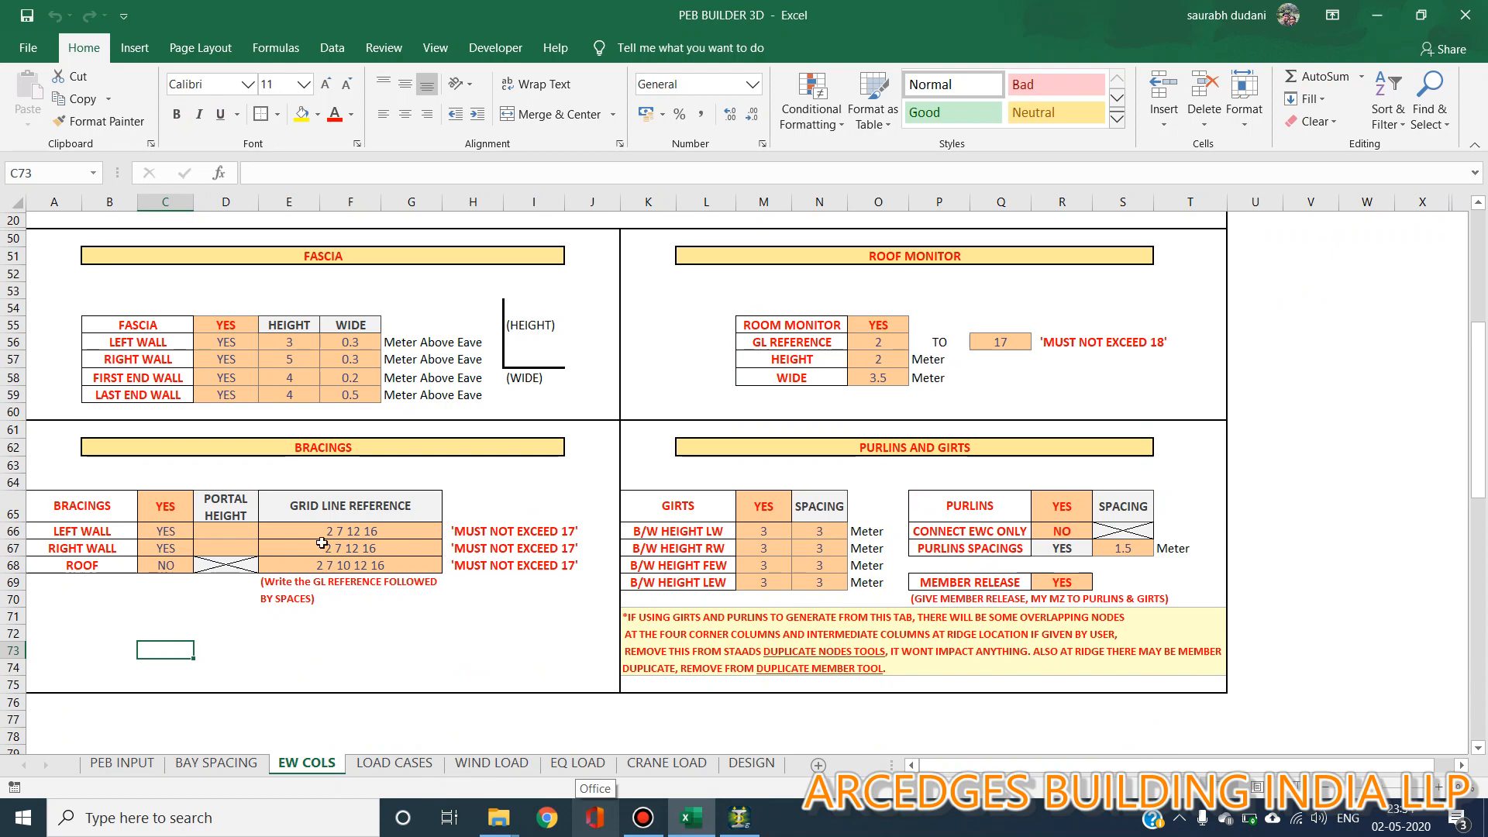
scroll(395, 534, up, 6)
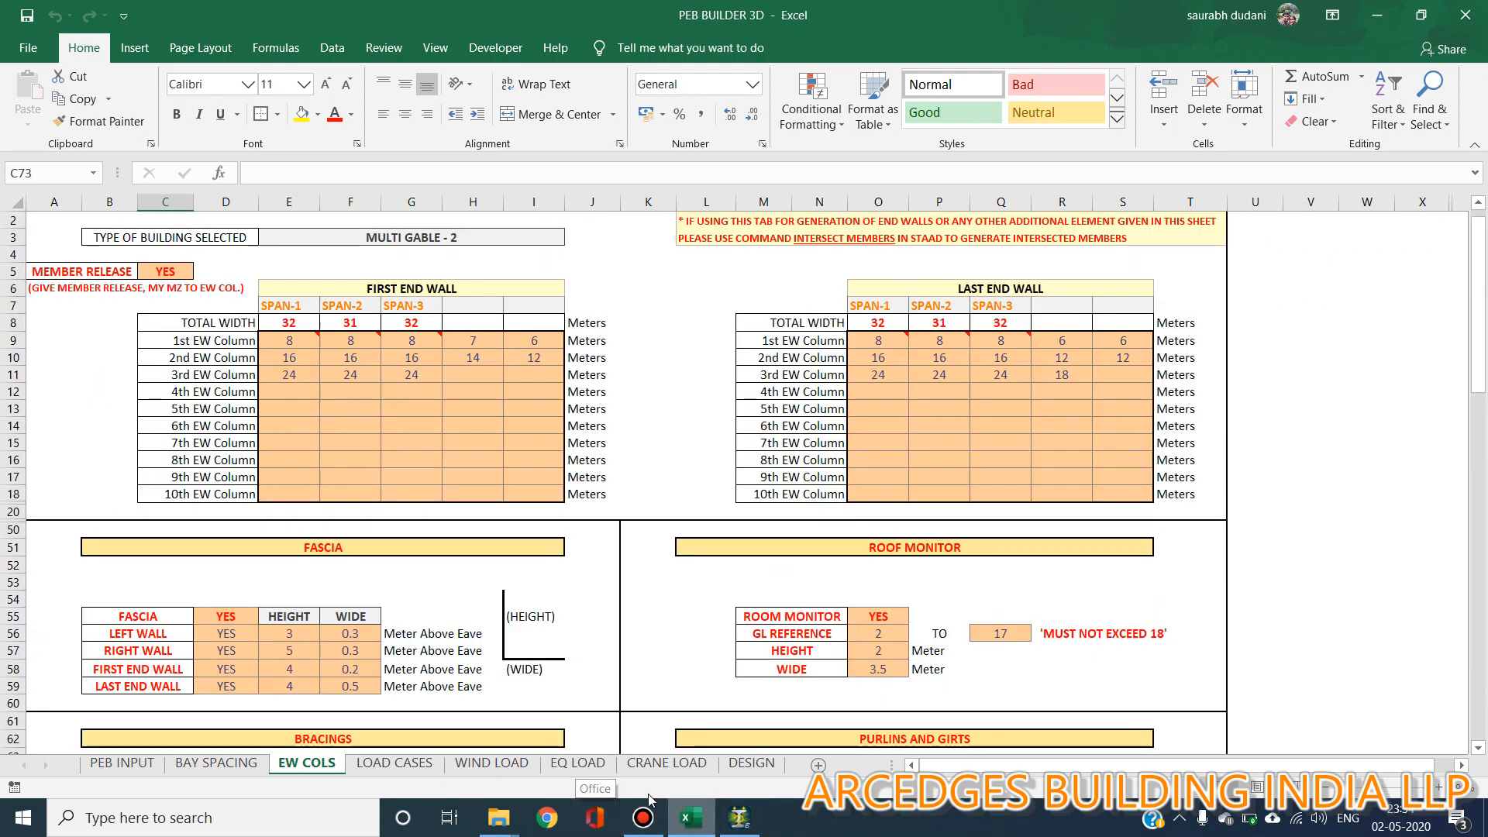
Switch back to the TEST-1 model in STAAD.Pro and show the whole structure in isometric view with nothing selected
click(738, 820)
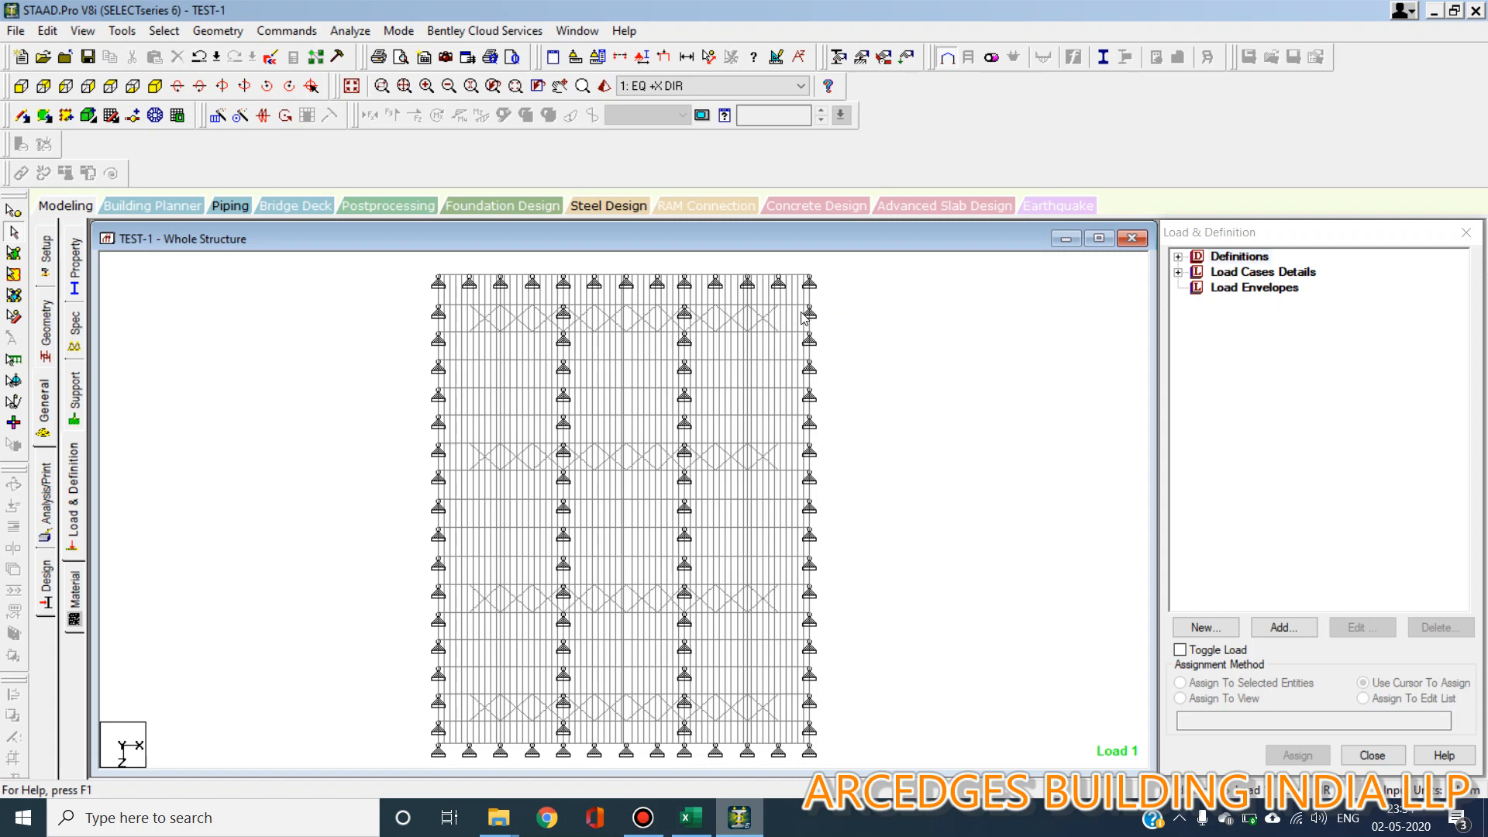
click(351, 85)
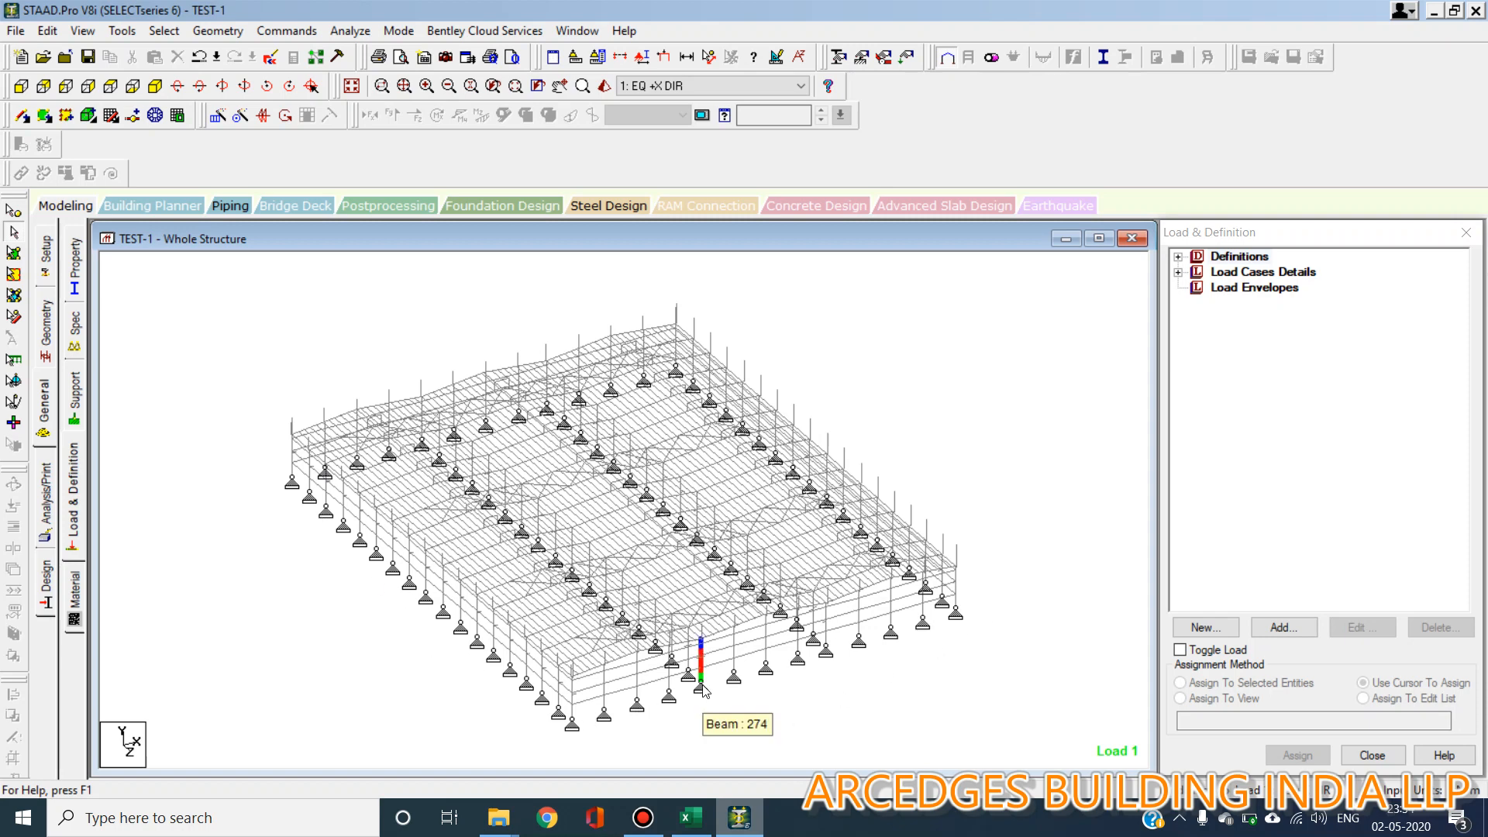
click(492, 726)
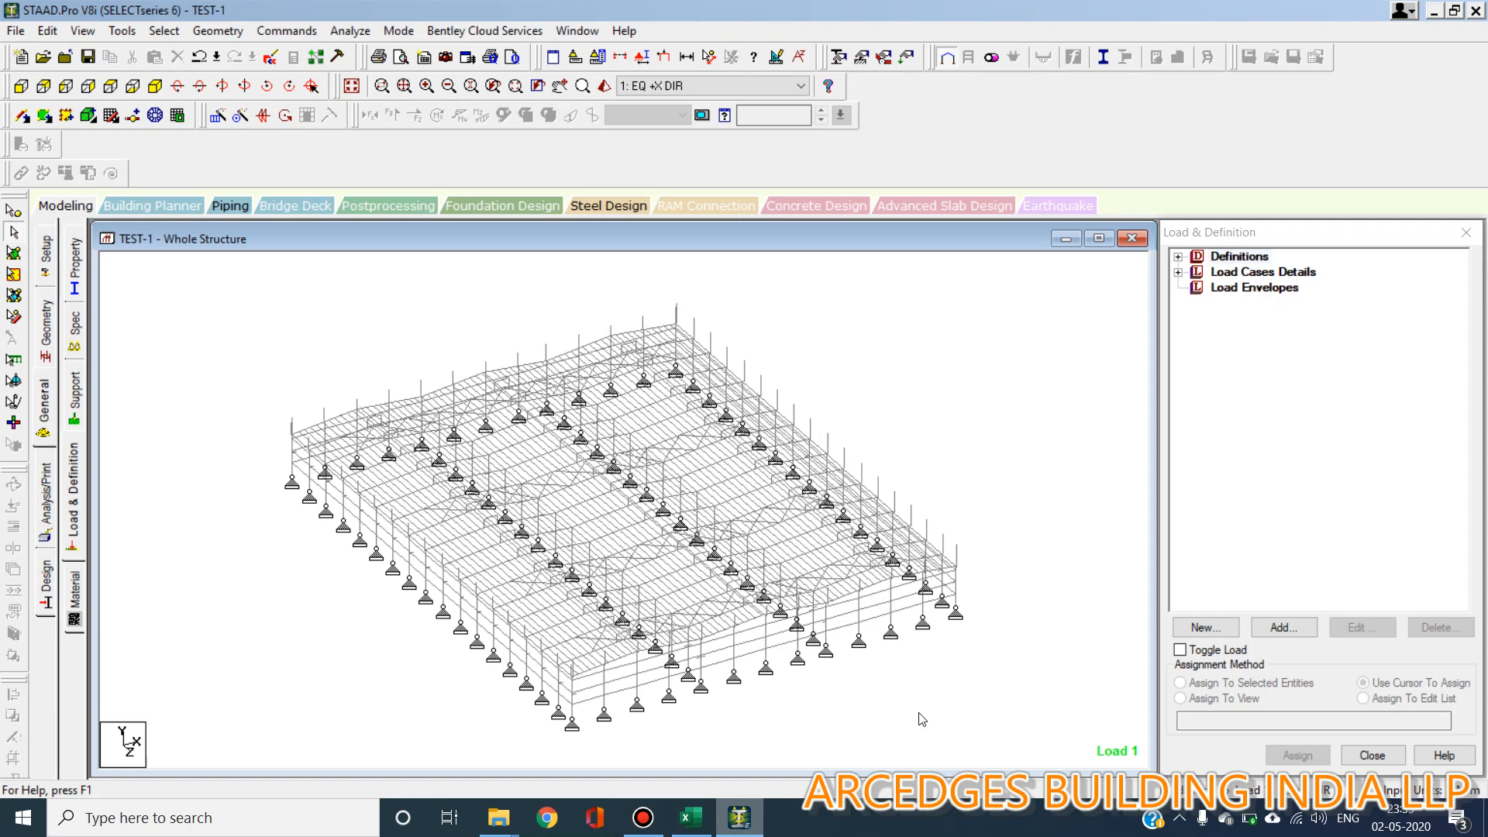
click(642, 817)
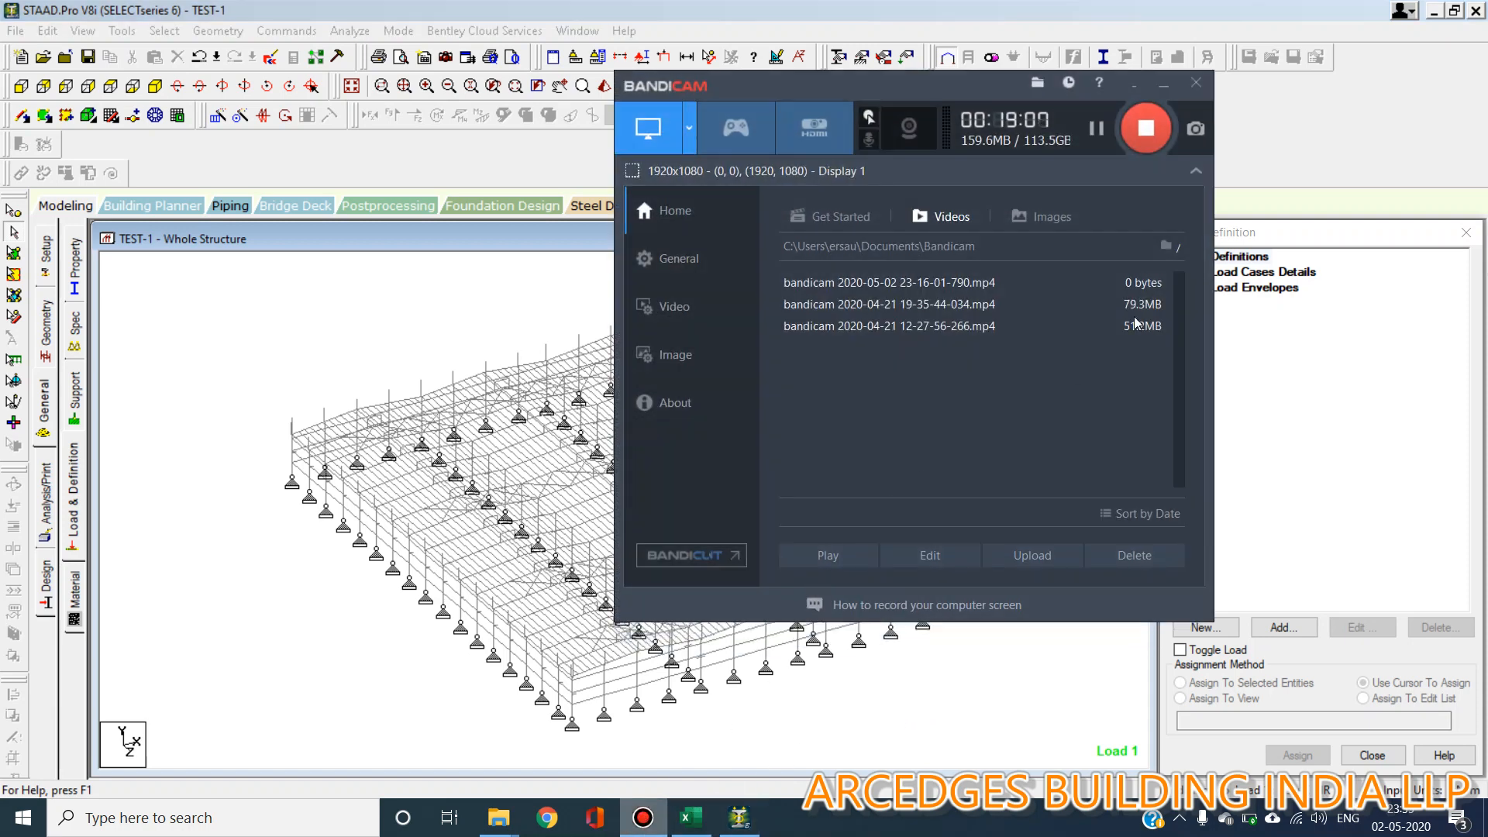